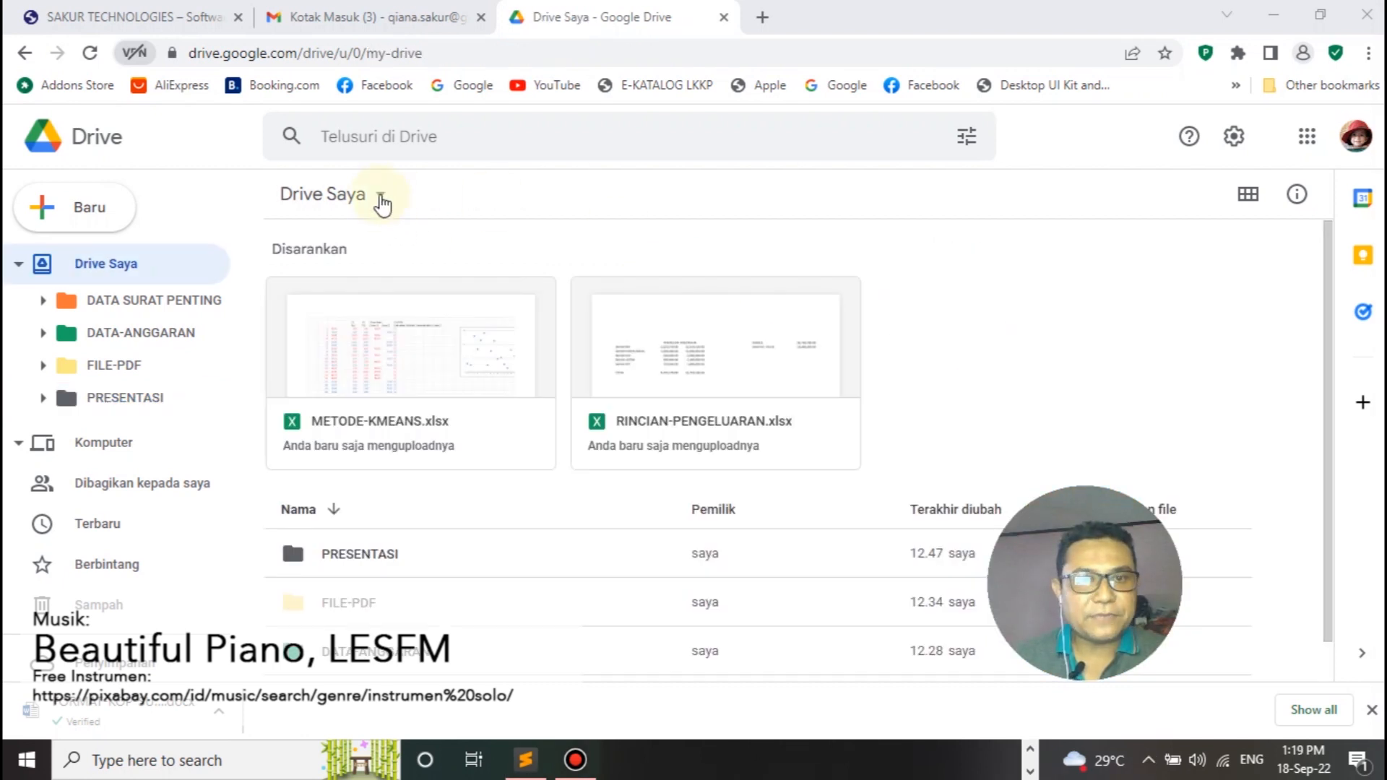
Go back from the PRESENTASI folder to the Drive Saya (My Drive) root
click(380, 198)
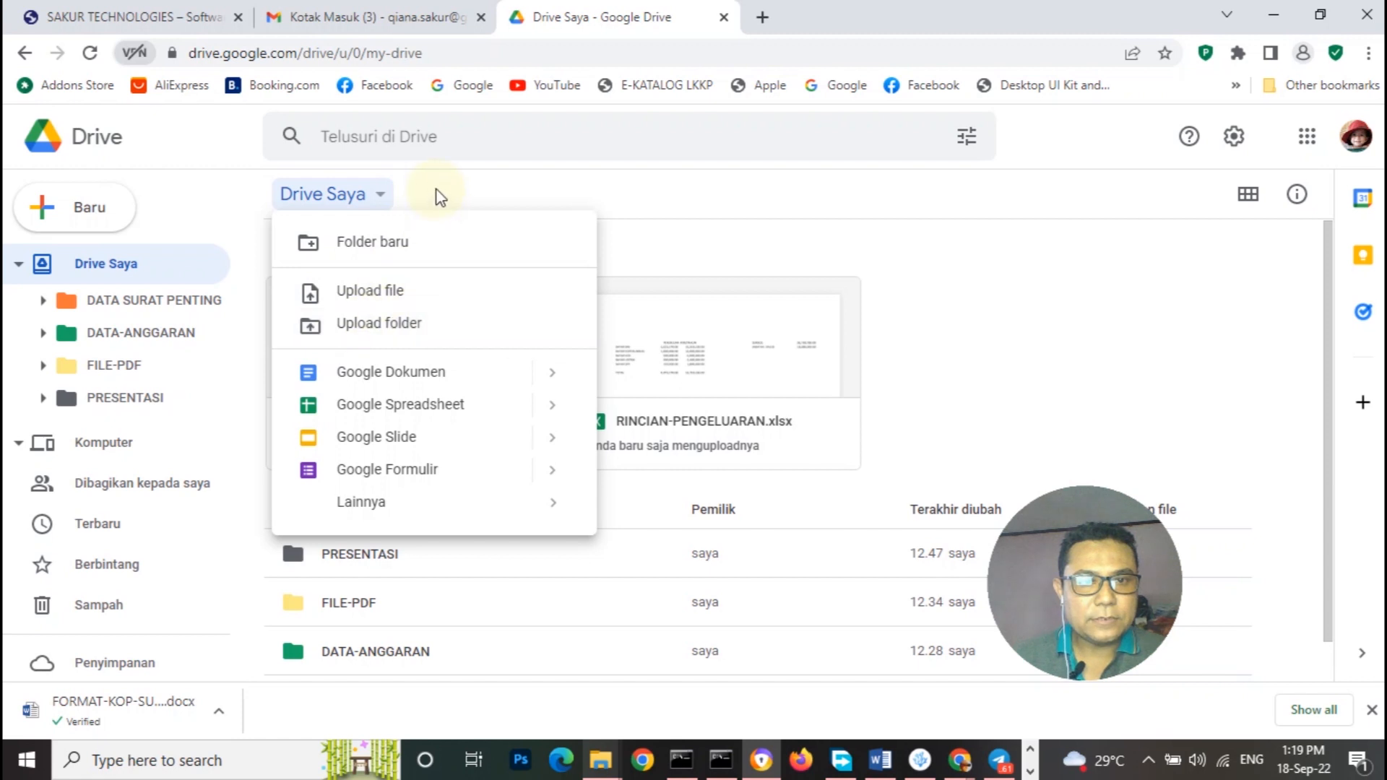
Start a folder upload from the Drive Saya create-and-upload menu
click(378, 197)
click(378, 197)
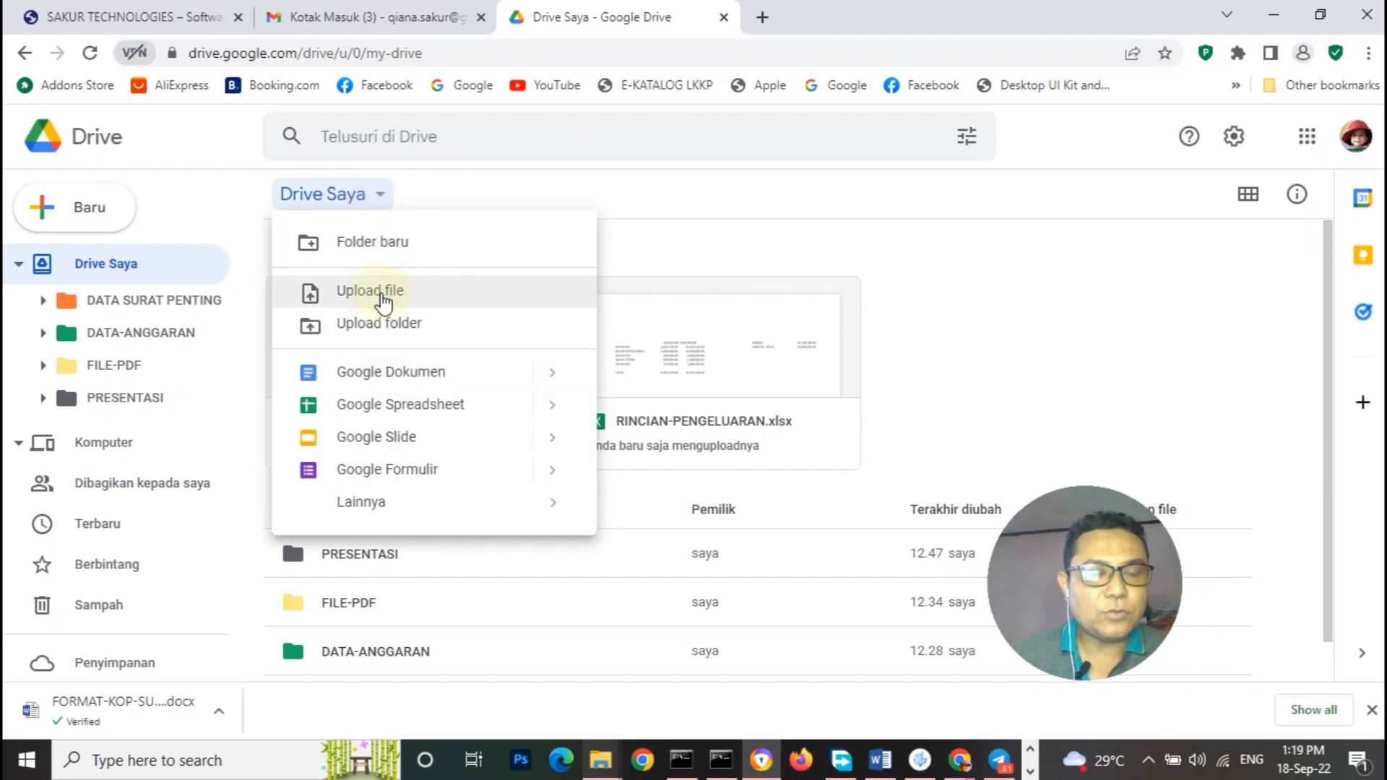
click(395, 326)
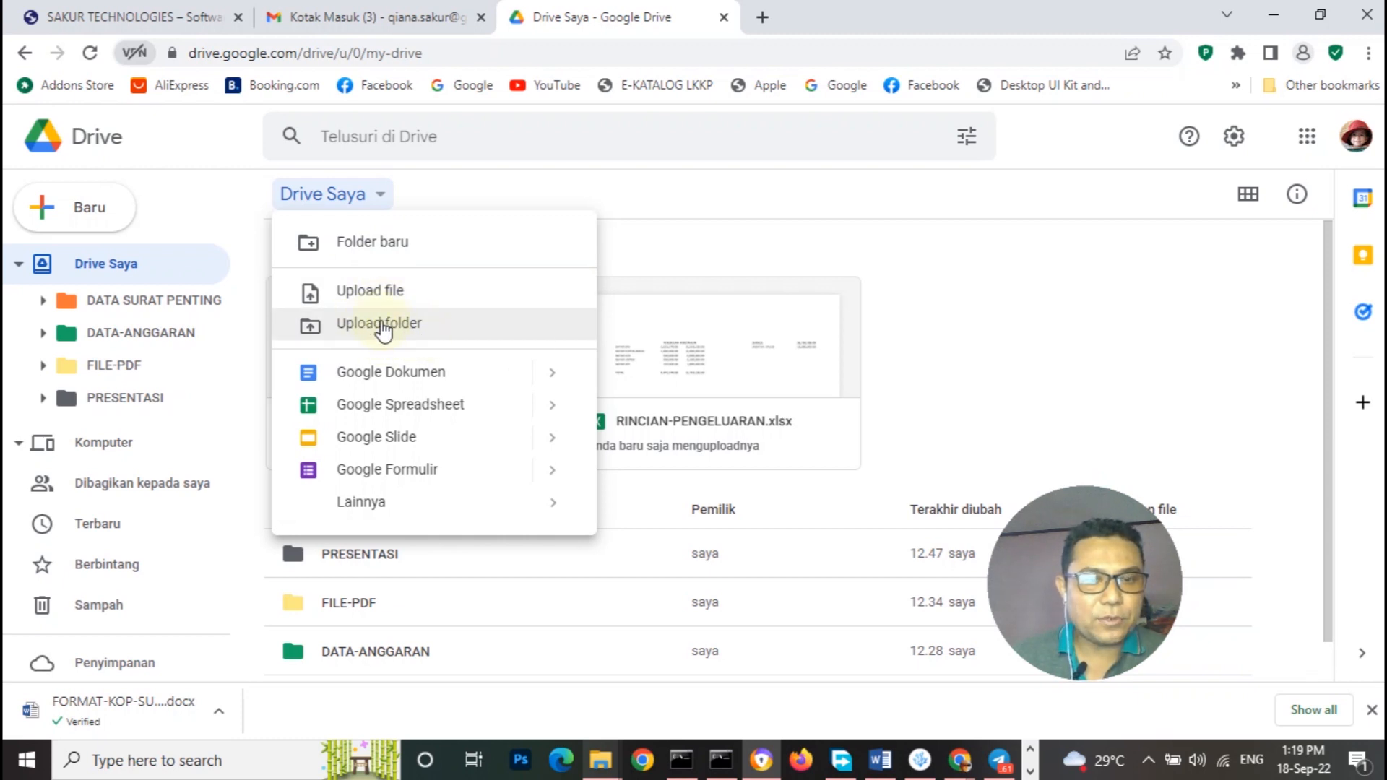
click(417, 196)
click(377, 198)
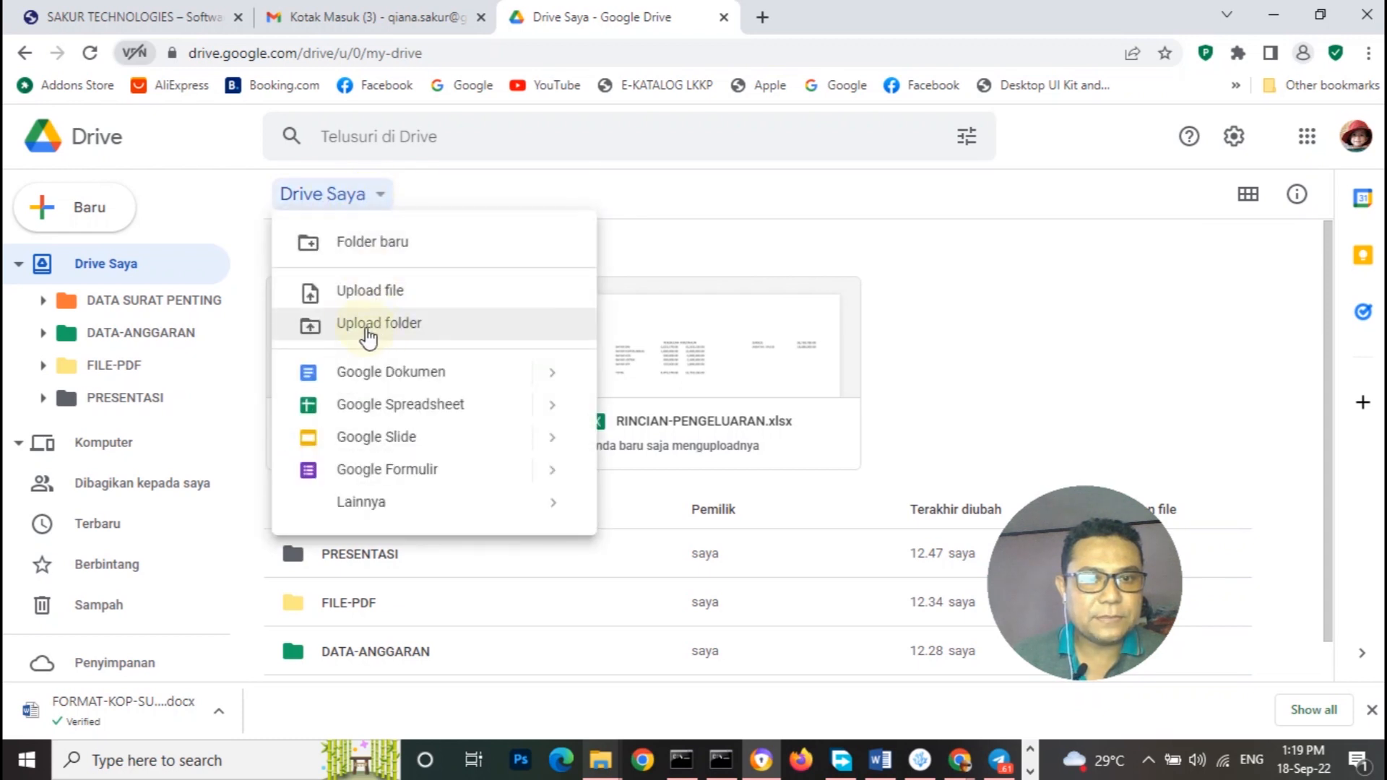
click(380, 328)
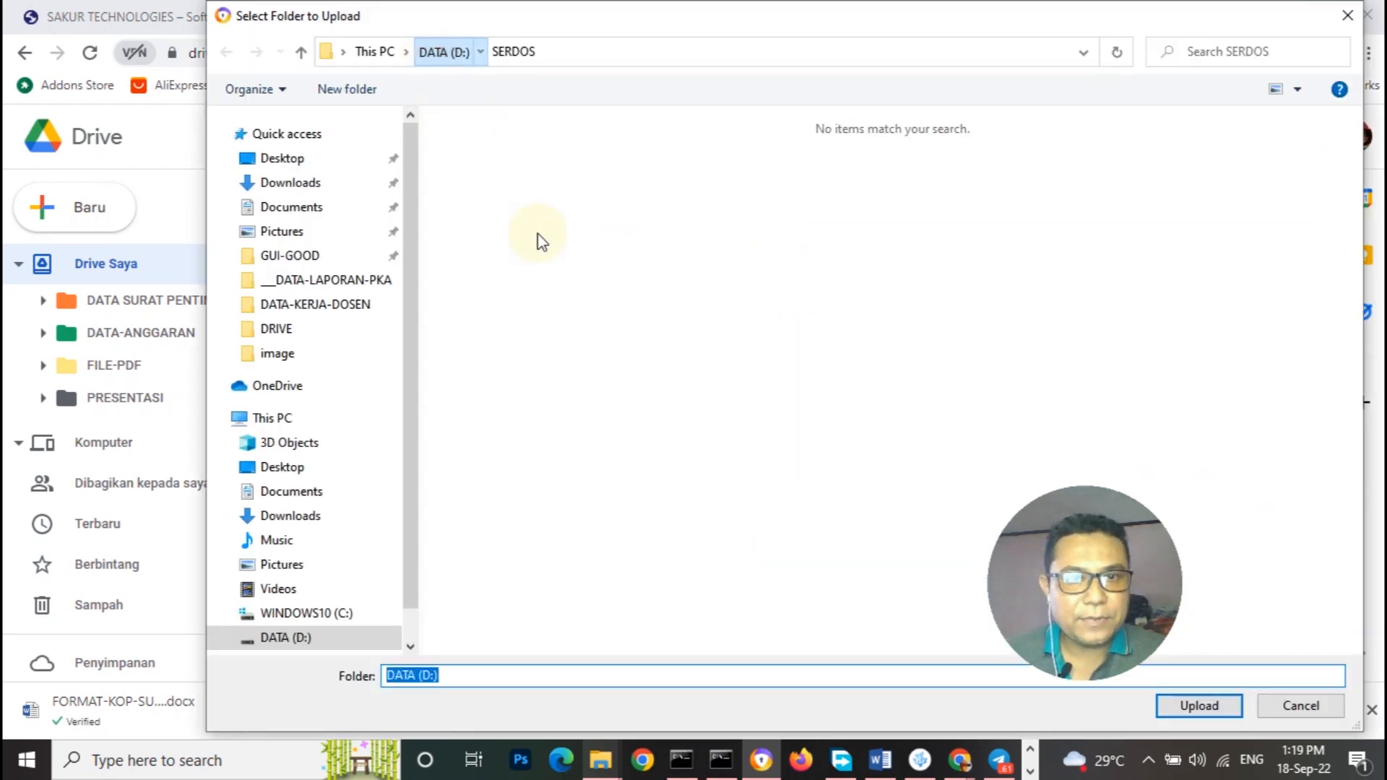
Pick the SERDOS folder on DATA (D:) in the file picker and upload it
scroll(636, 434, down, 4)
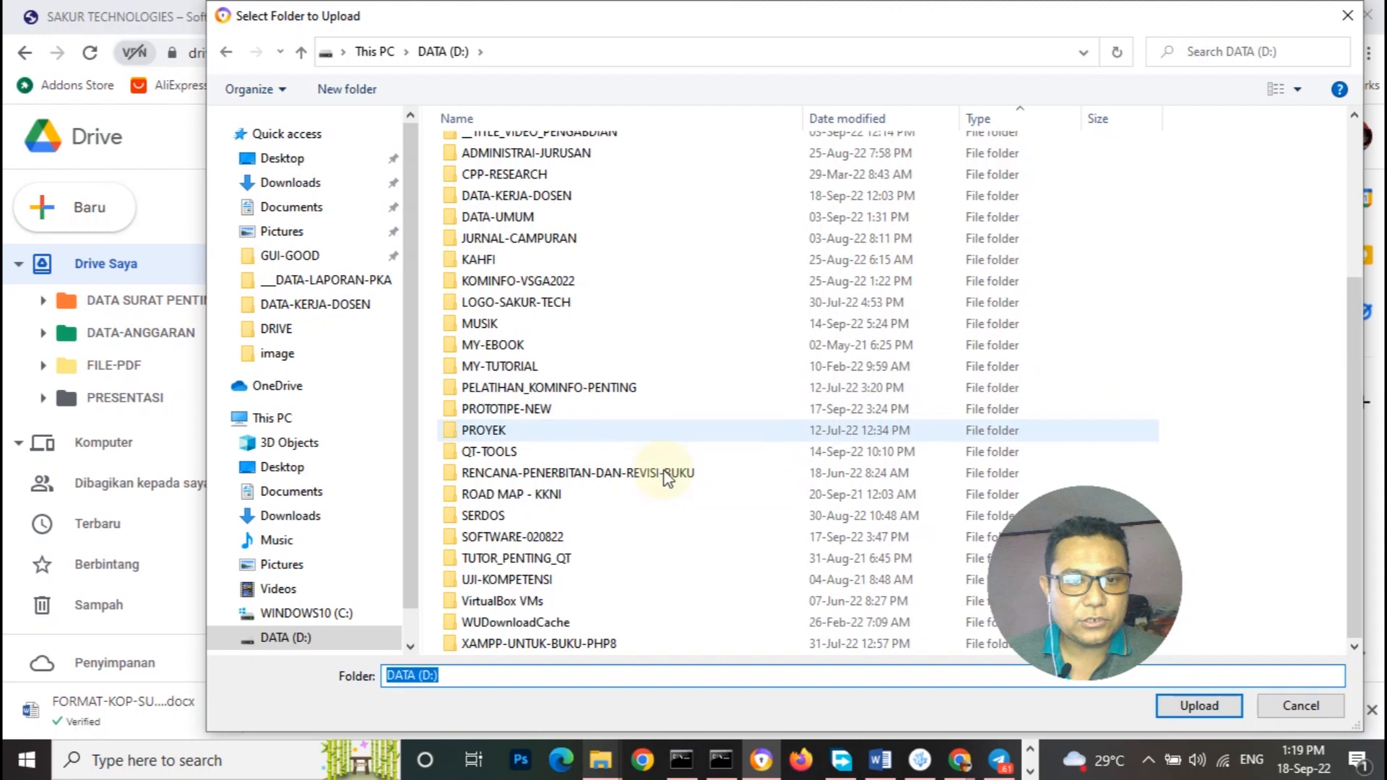
click(482, 516)
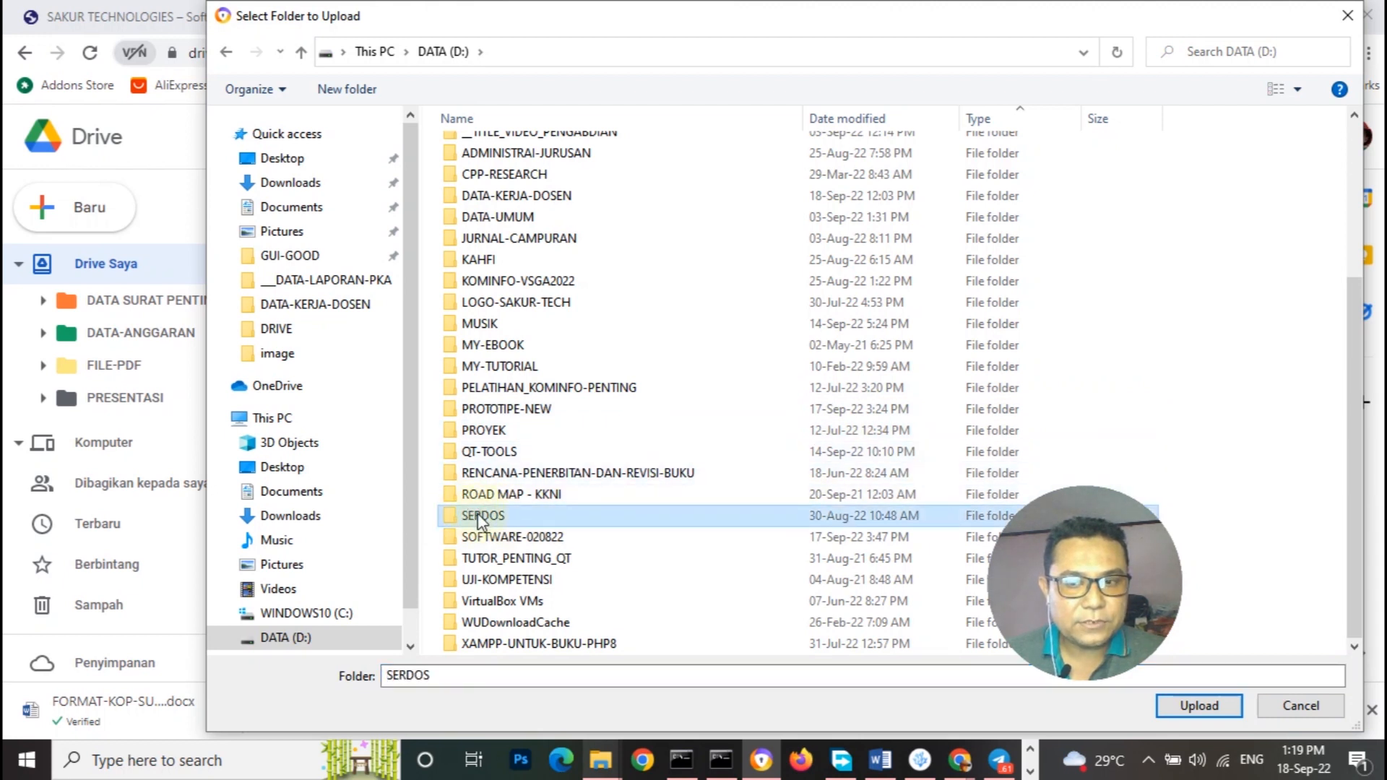
double_click(479, 515)
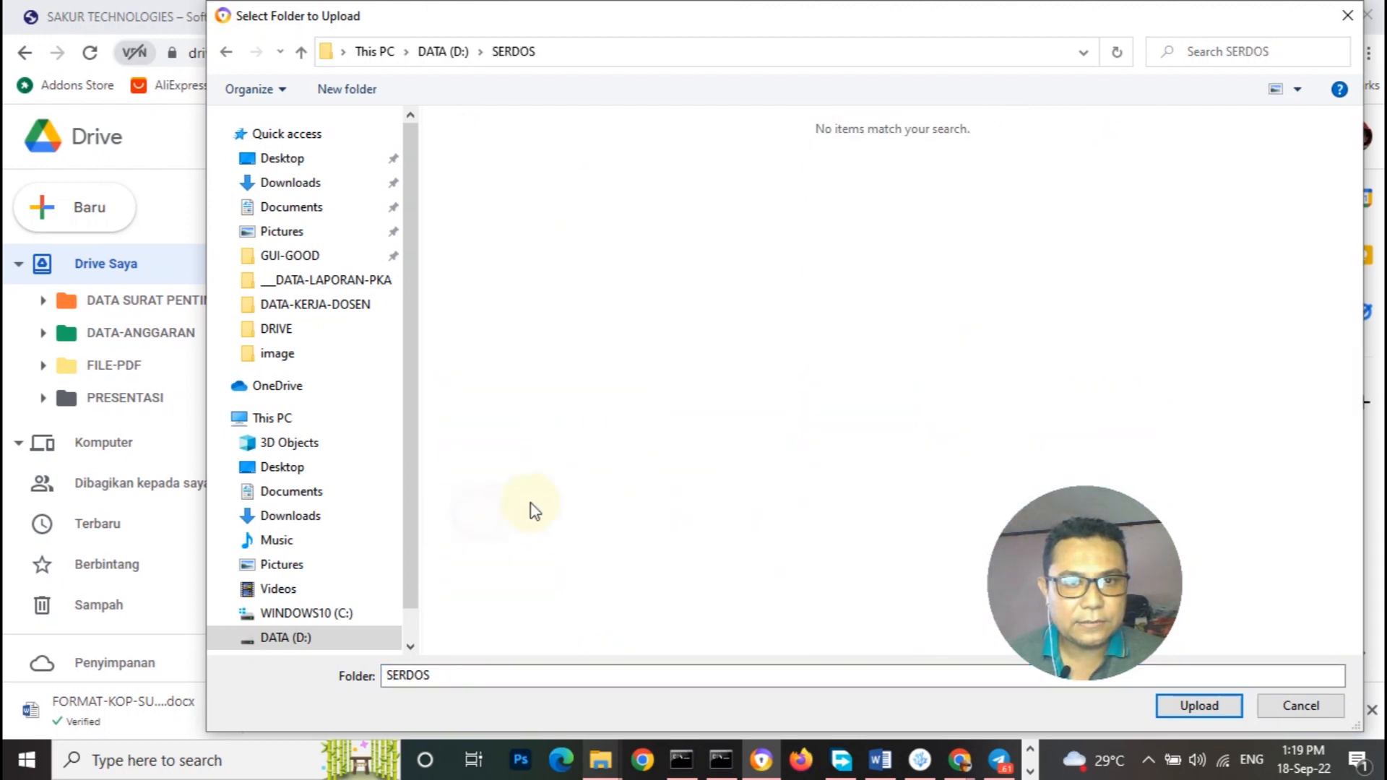
click(1199, 706)
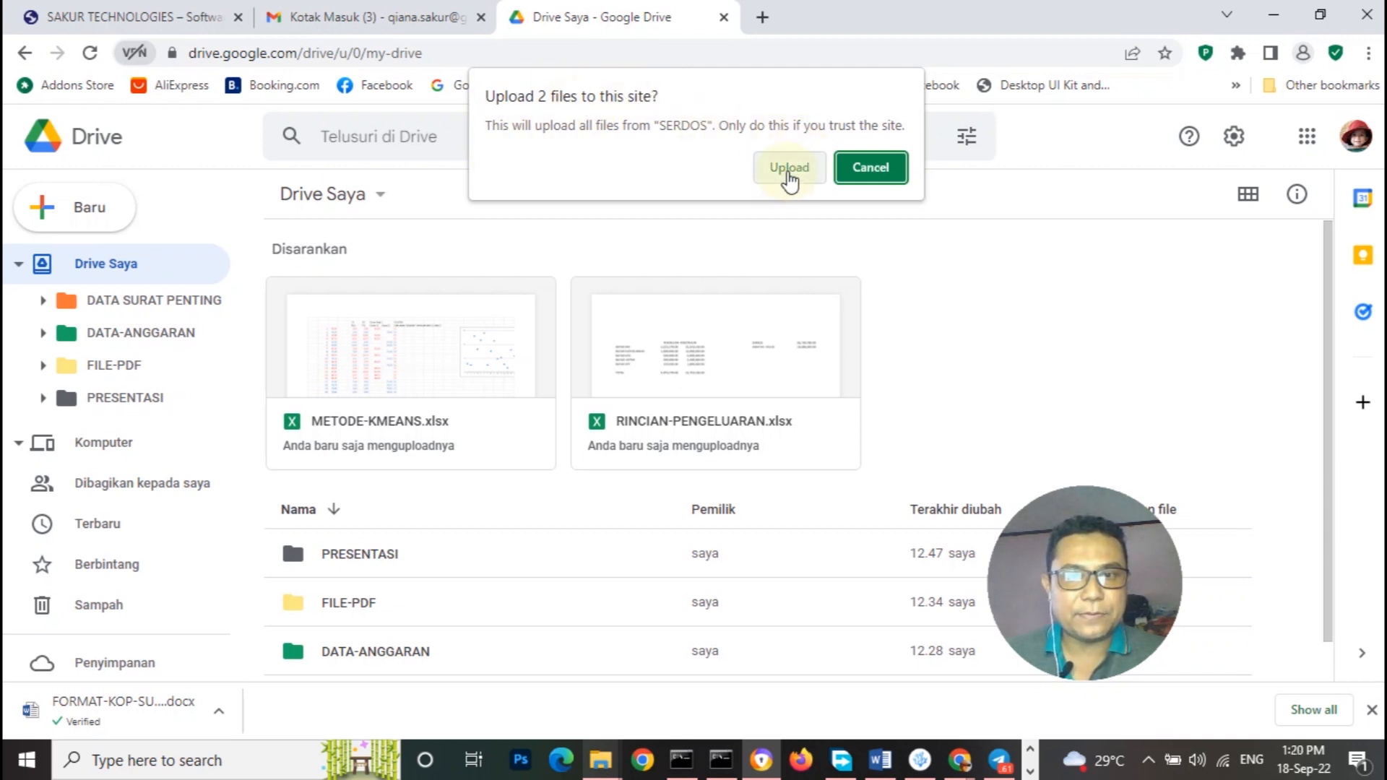
Confirm uploading the 2 SERDOS files and let the upload finish
click(785, 171)
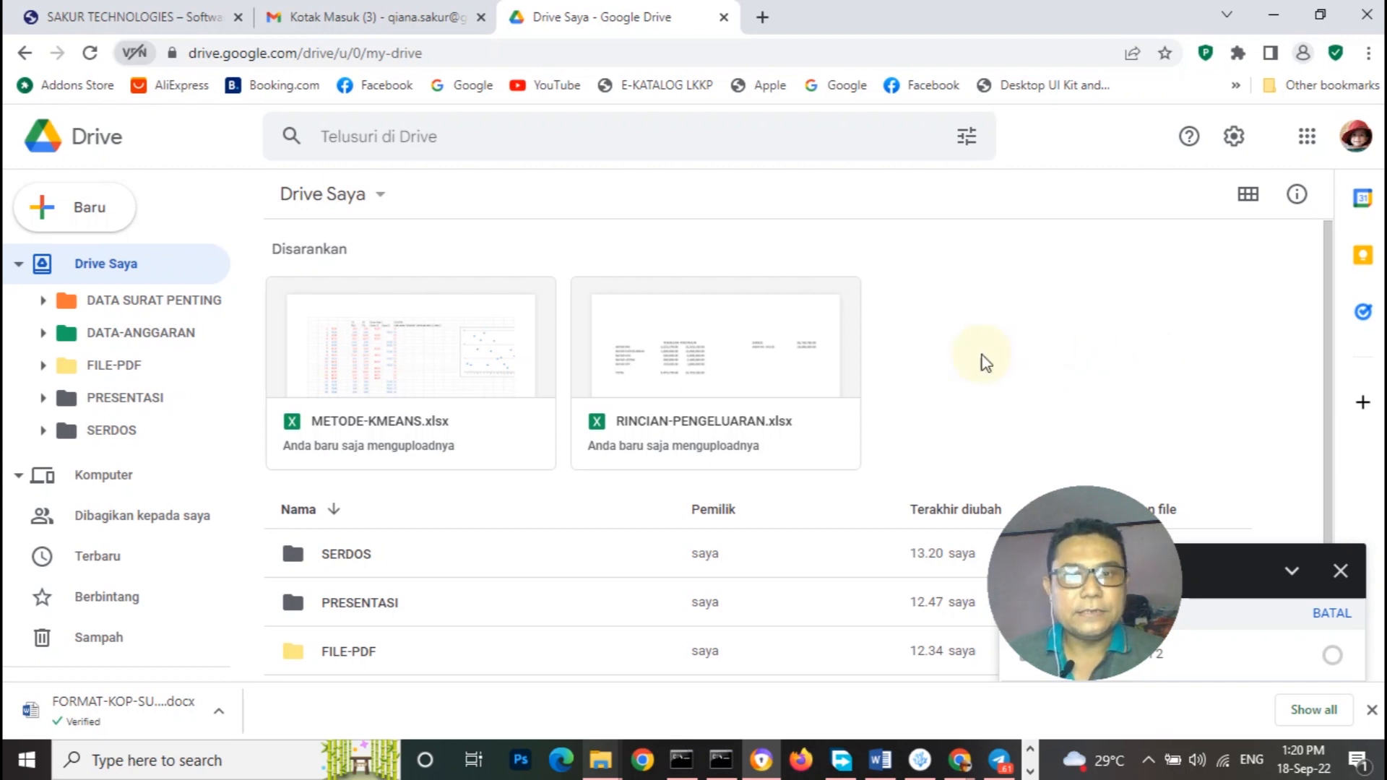
click(1030, 772)
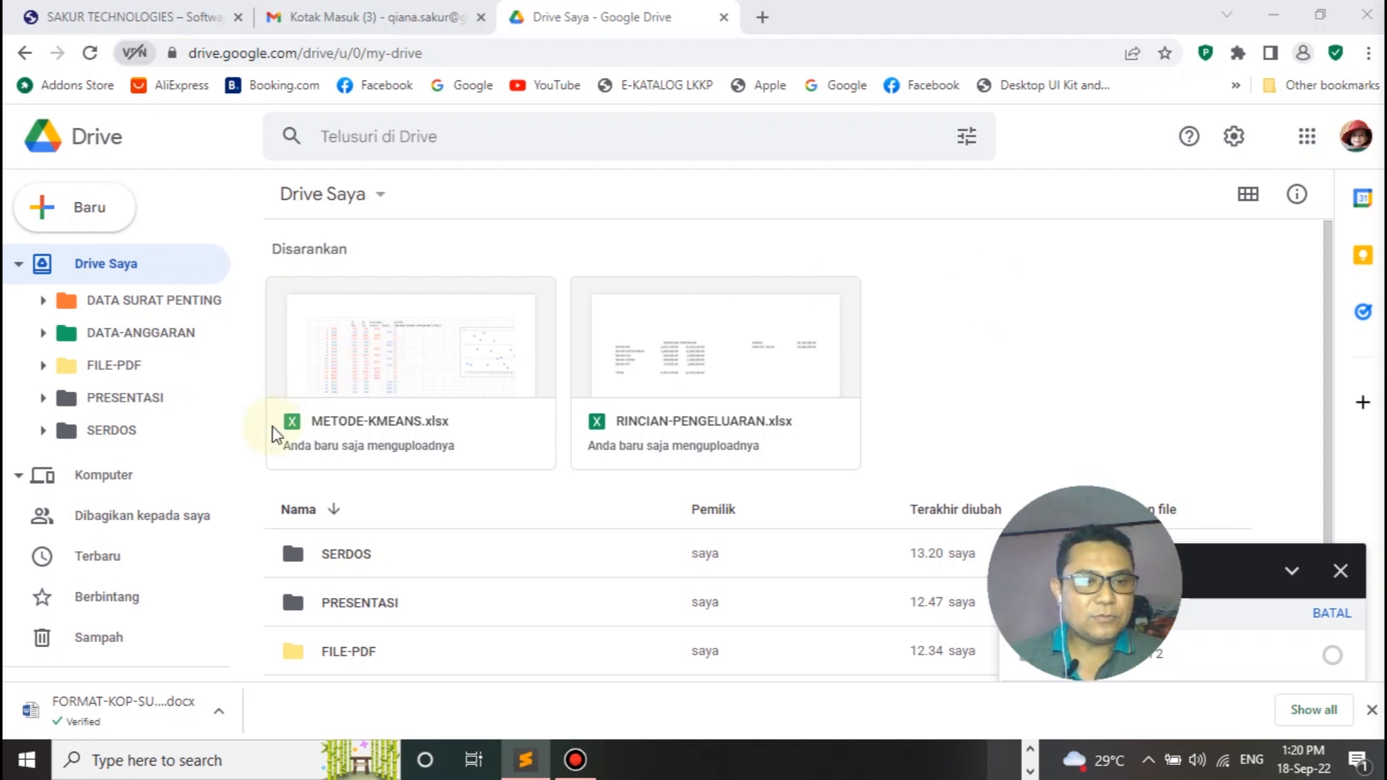
Add RINCIAN-PENGELUARAN.xlsx in DATA-ANGGARAN › TA-2022 to Starred
click(148, 306)
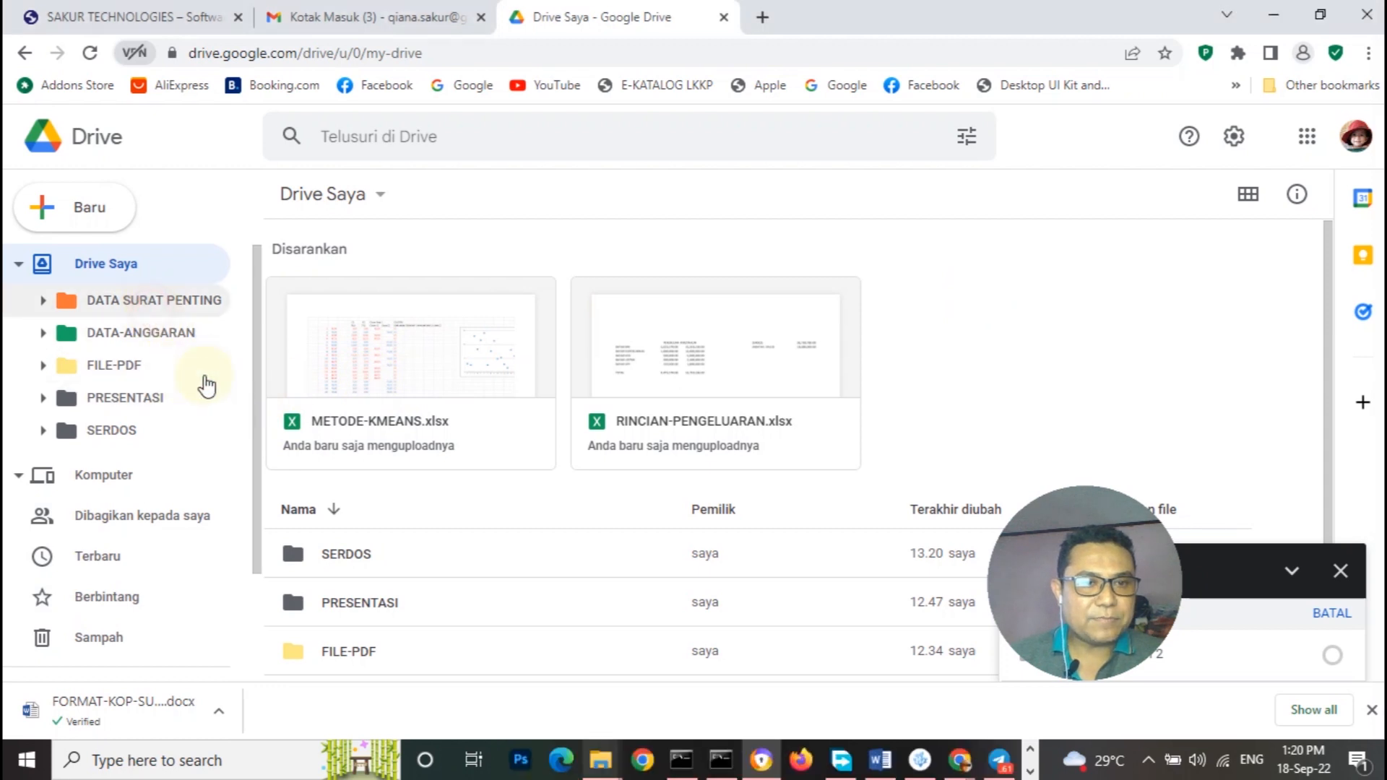
scroll(206, 473, down, 2)
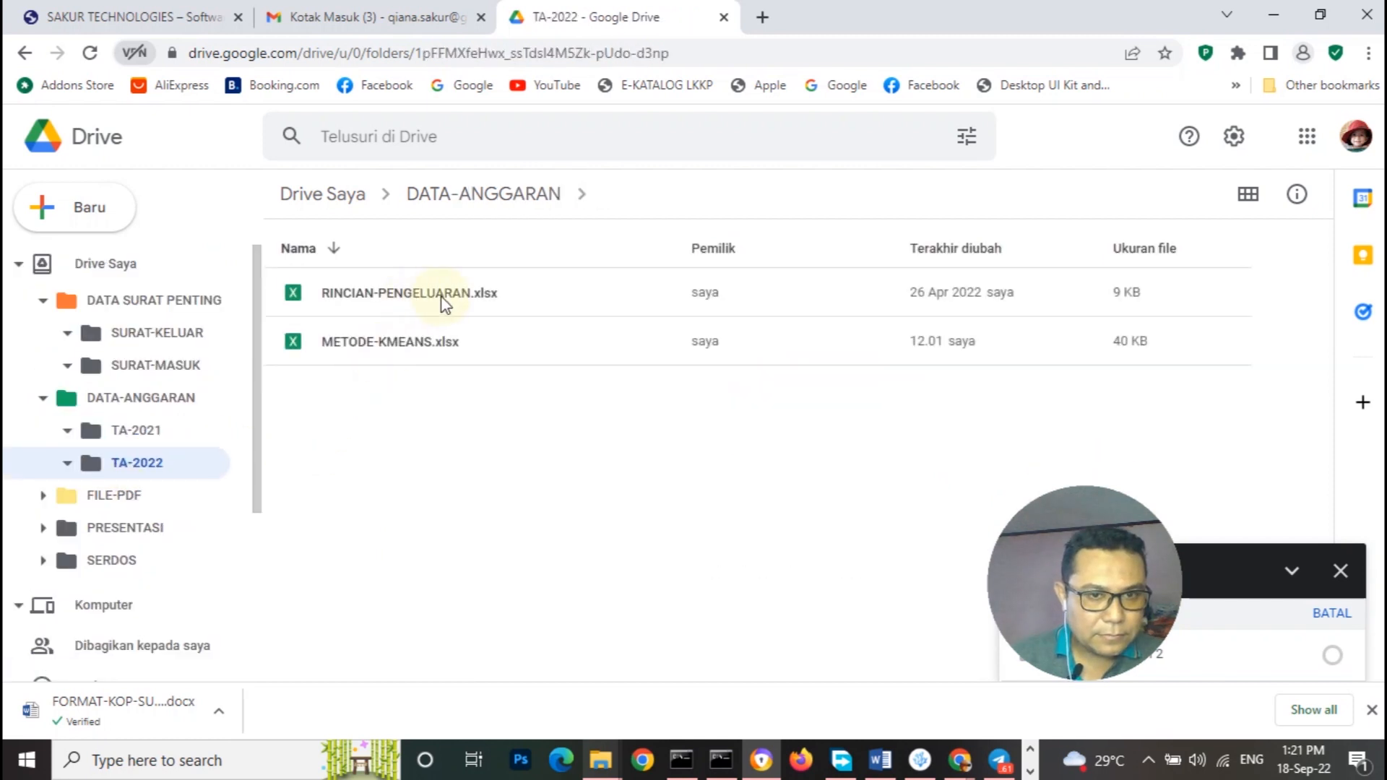
click(401, 303)
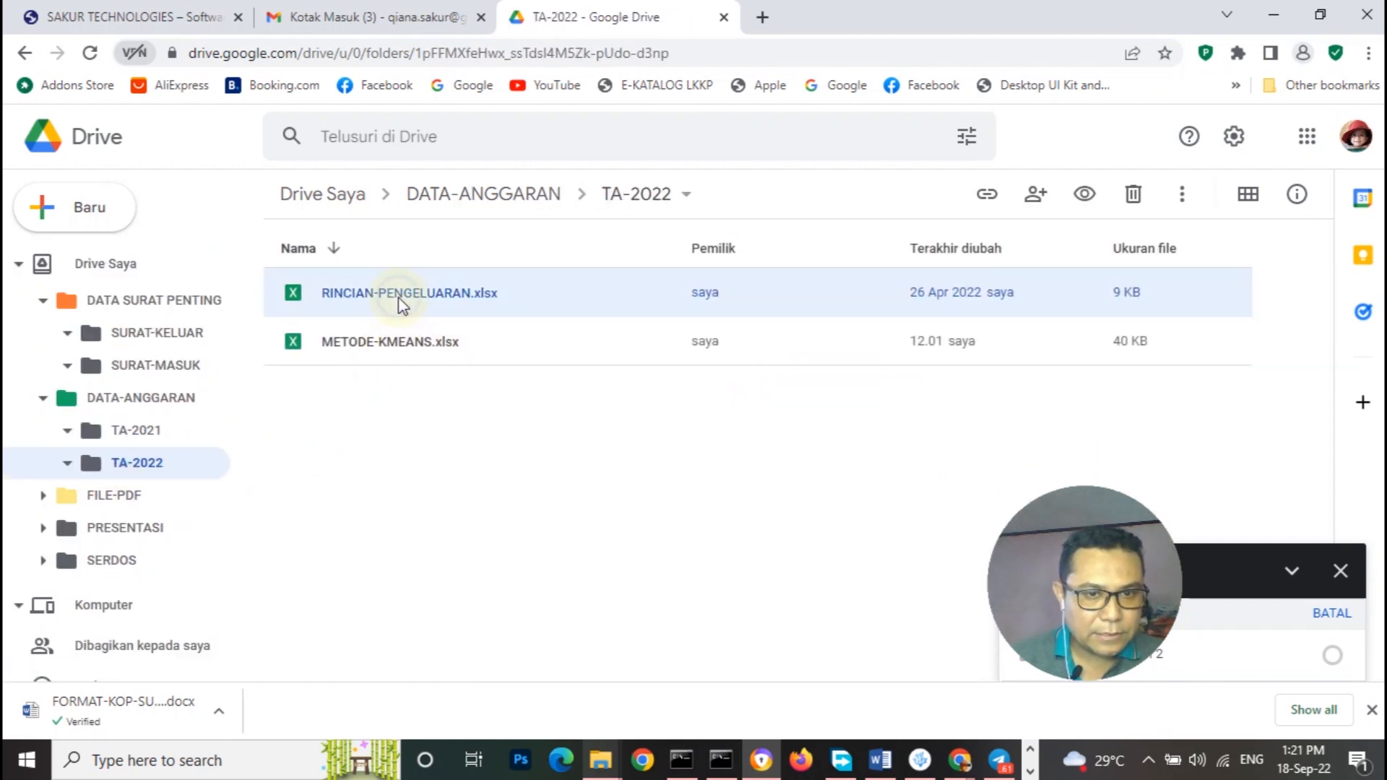
right_click(402, 303)
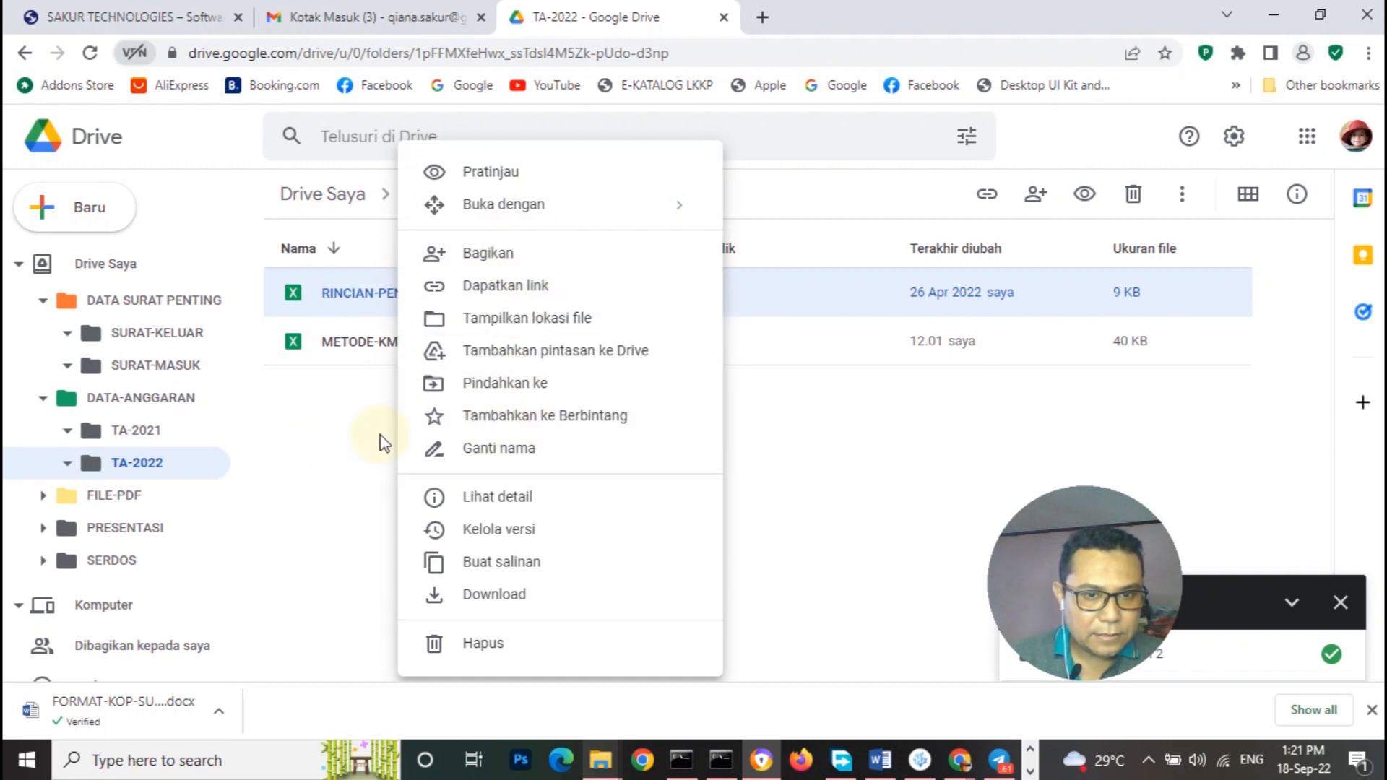
click(483, 425)
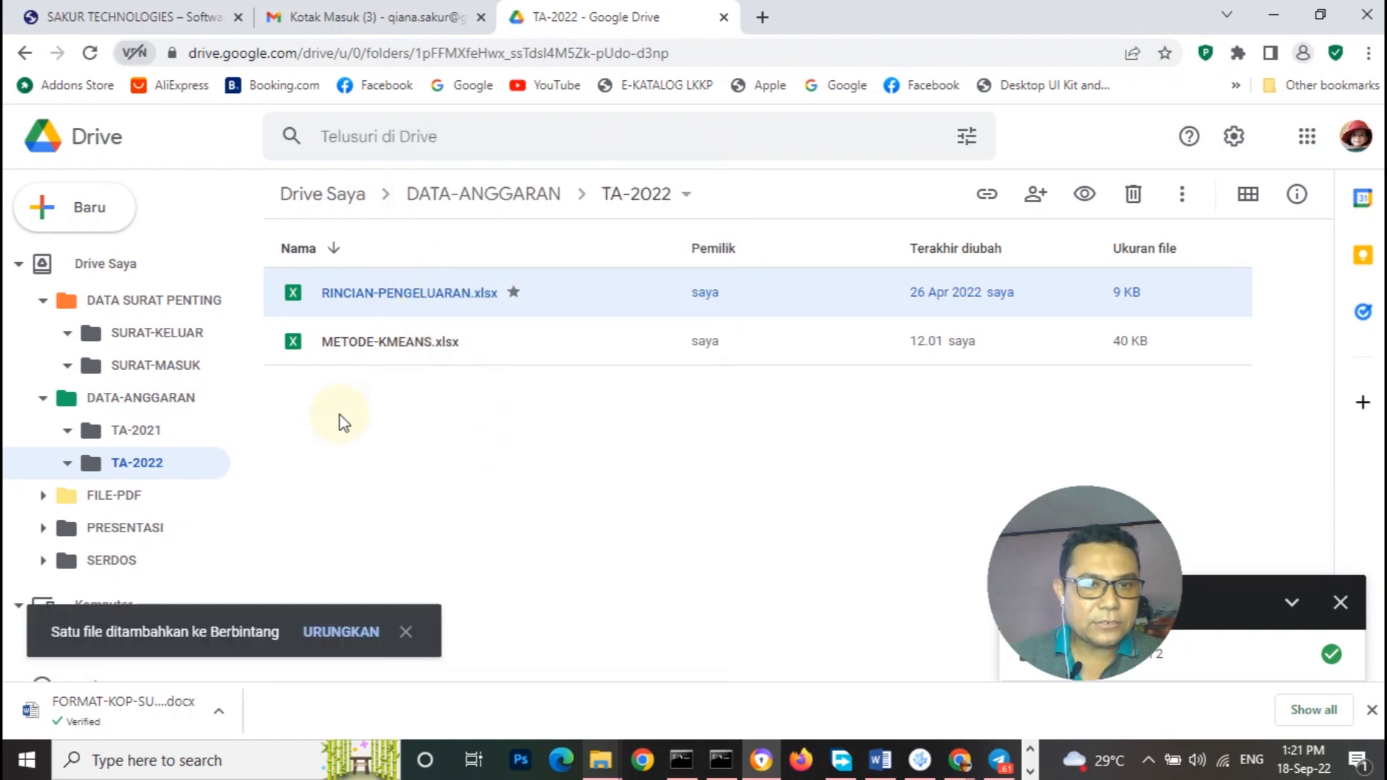
click(180, 304)
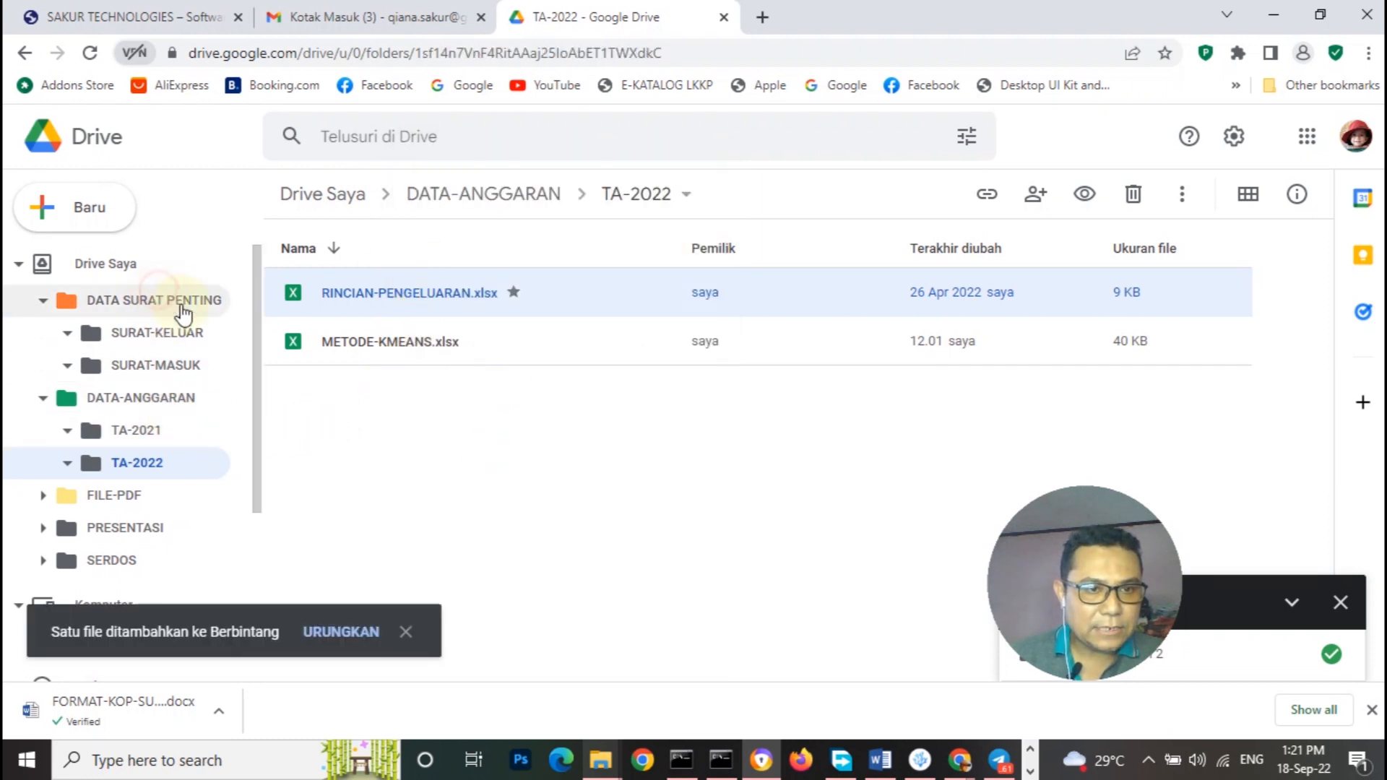
Star the DATA SURAT PENTING folder, collapse the sidebar tree, and open SERDOS
right_click(181, 307)
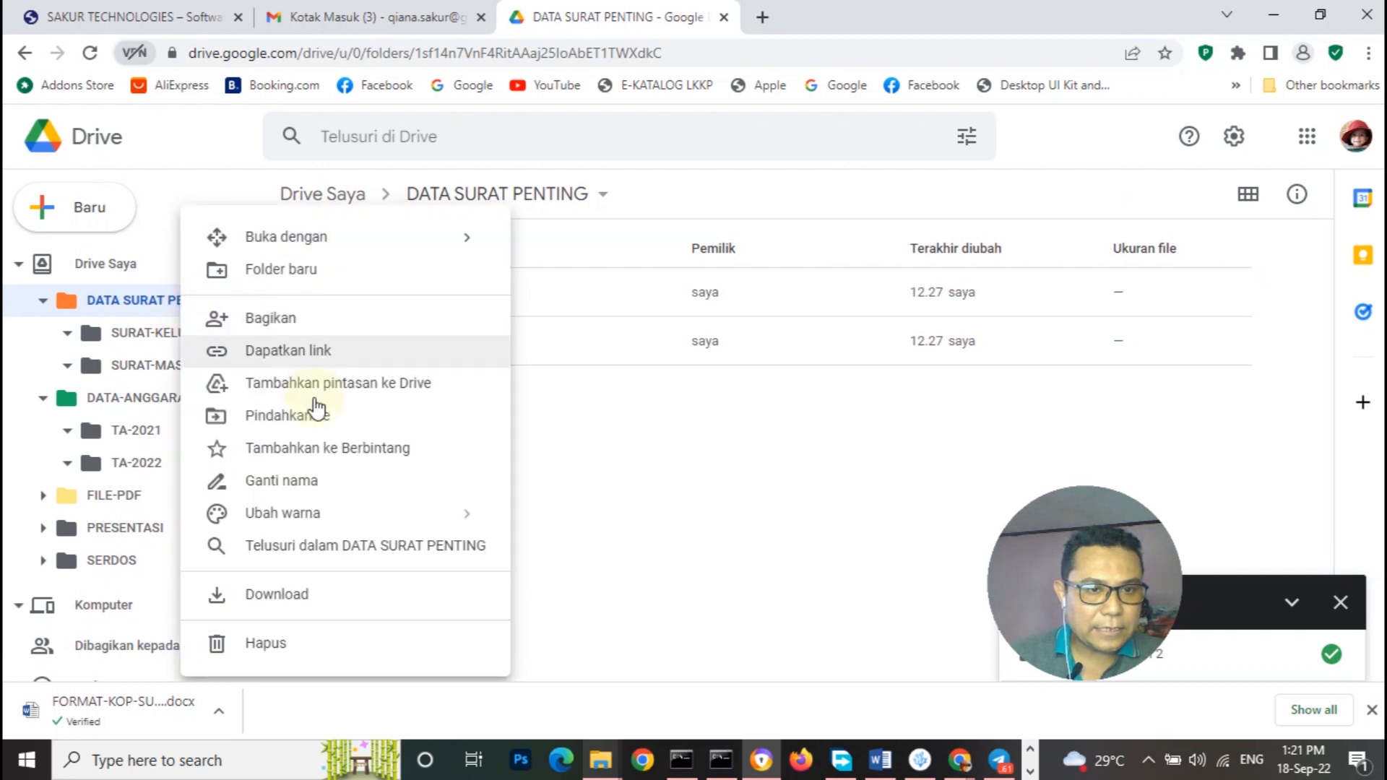
click(443, 455)
click(43, 302)
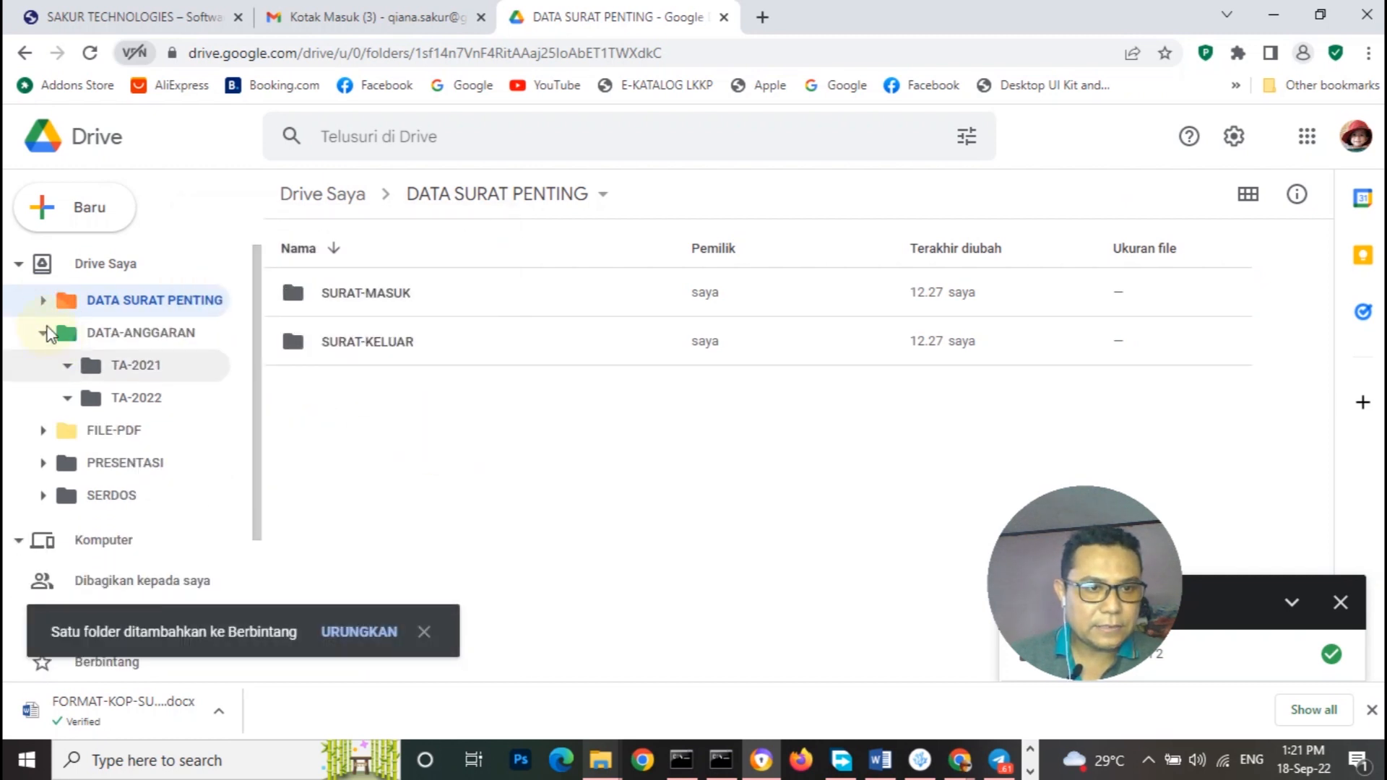
click(43, 332)
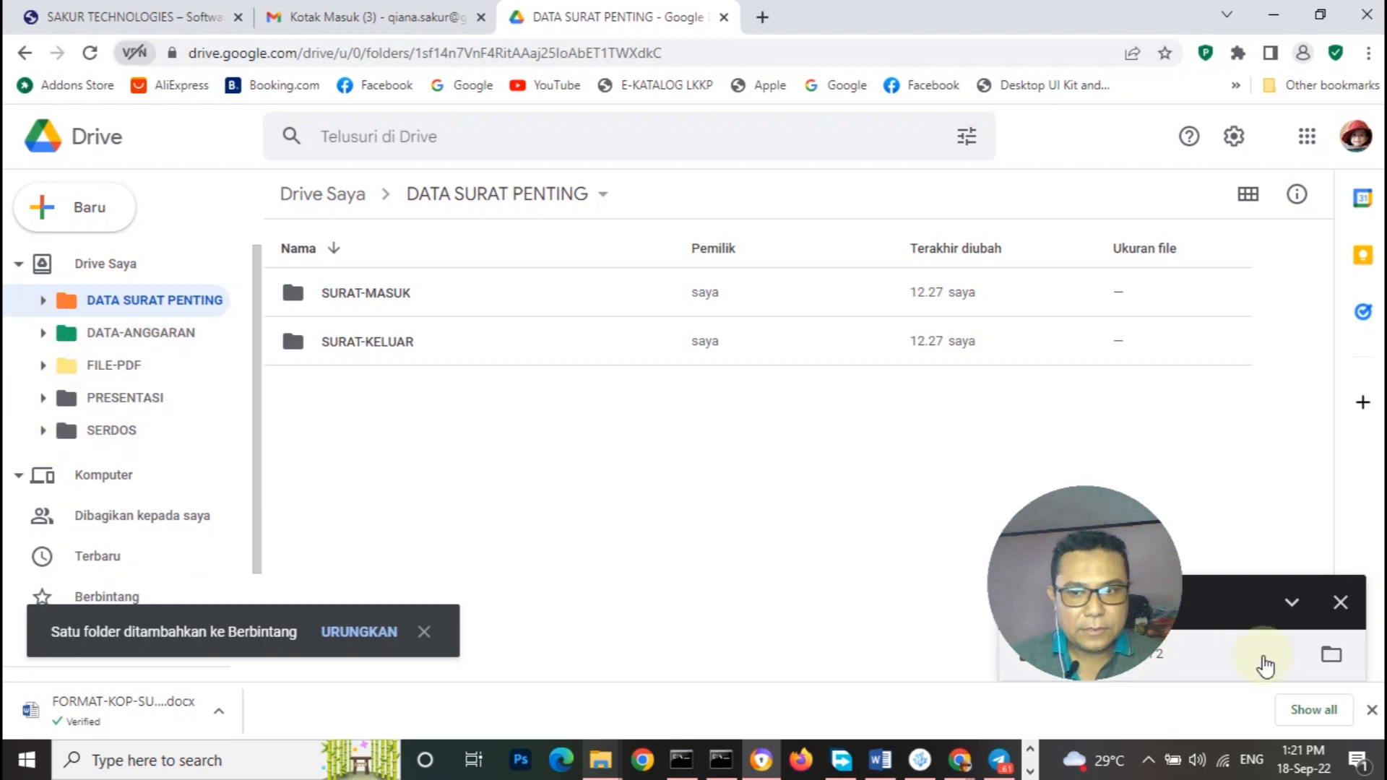
click(1341, 602)
click(102, 446)
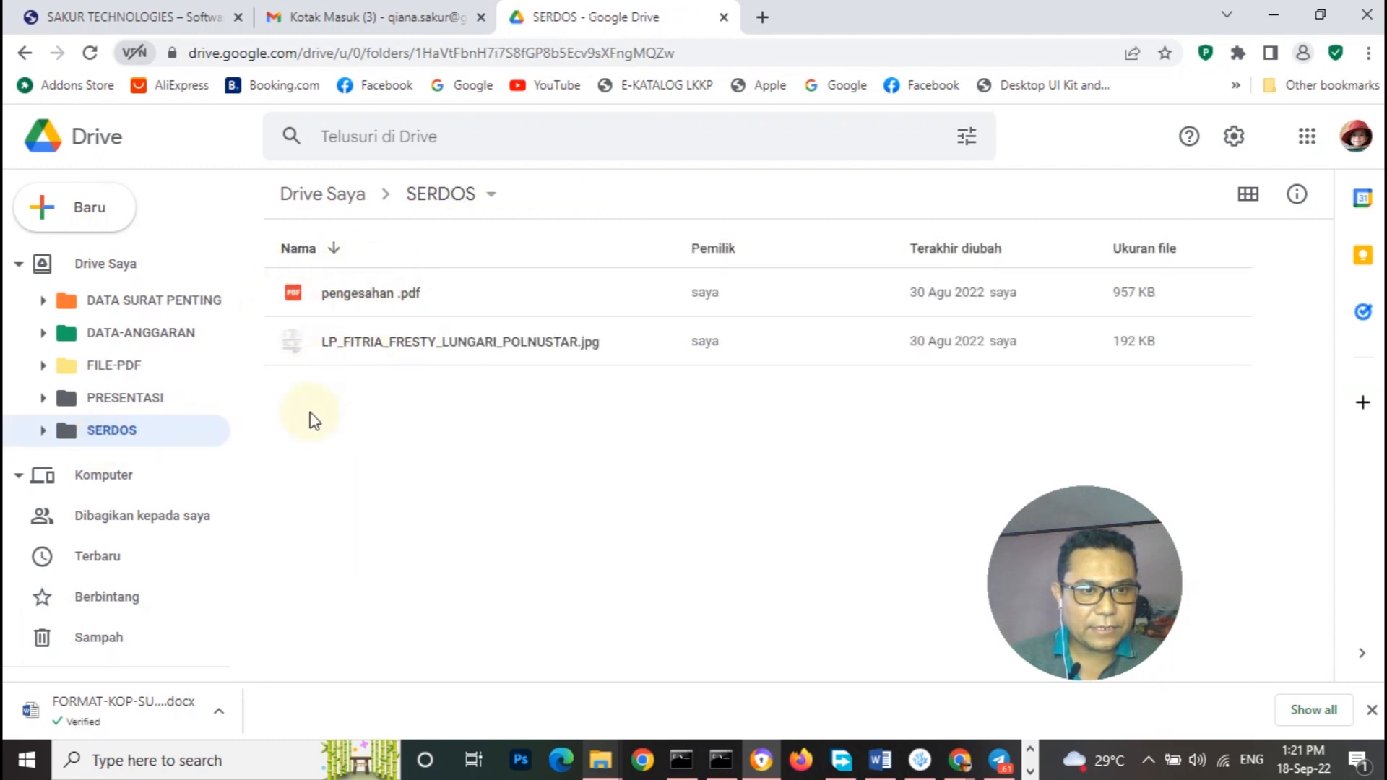
Change the SERDOS folder colour to light green
right_click(69, 437)
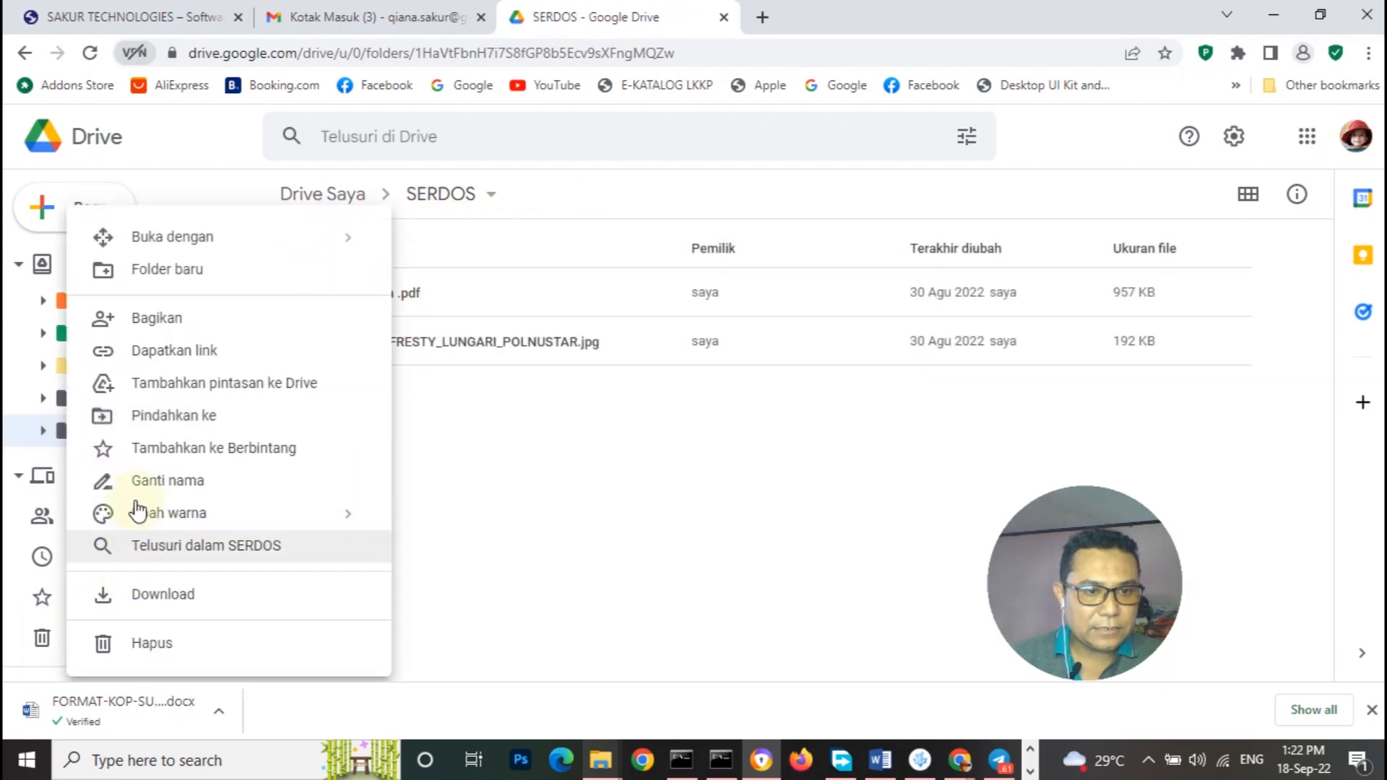
click(133, 484)
click(761, 465)
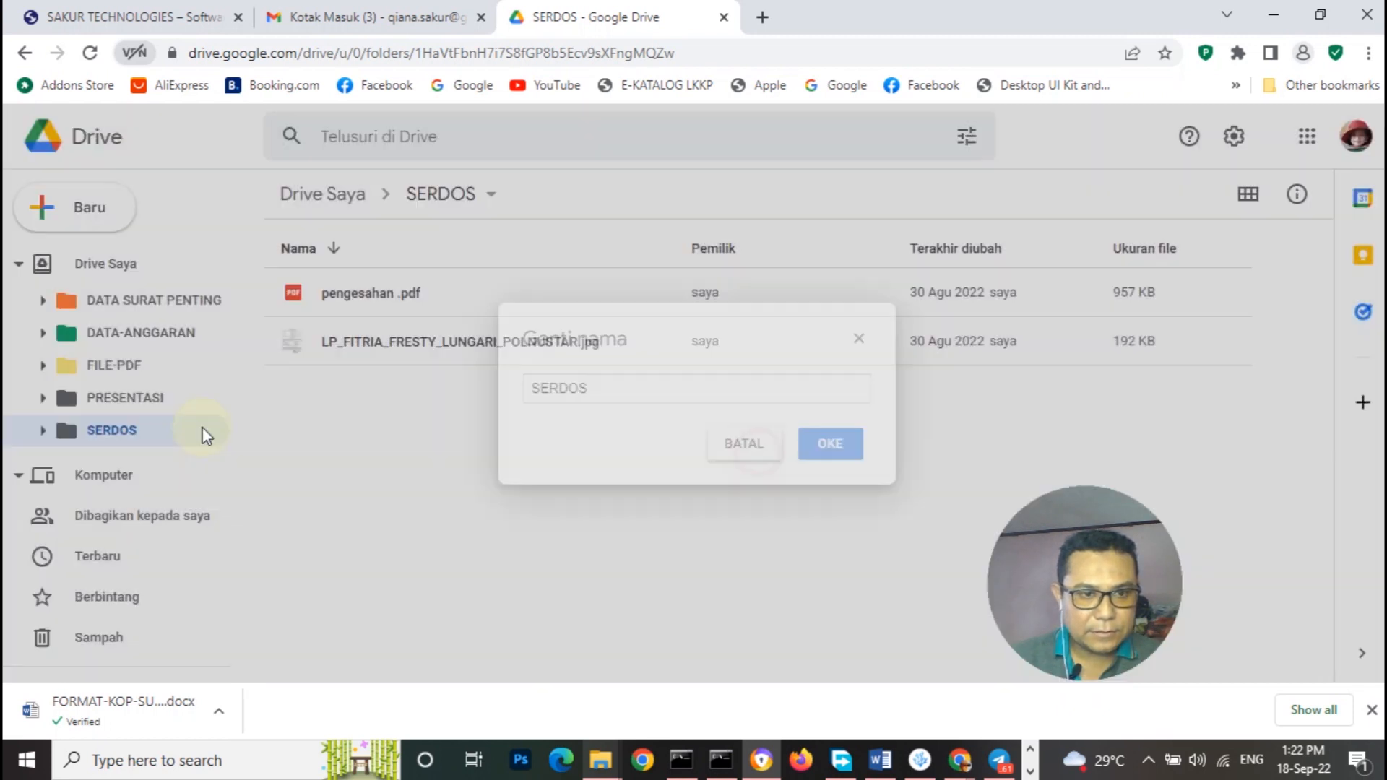
right_click(124, 431)
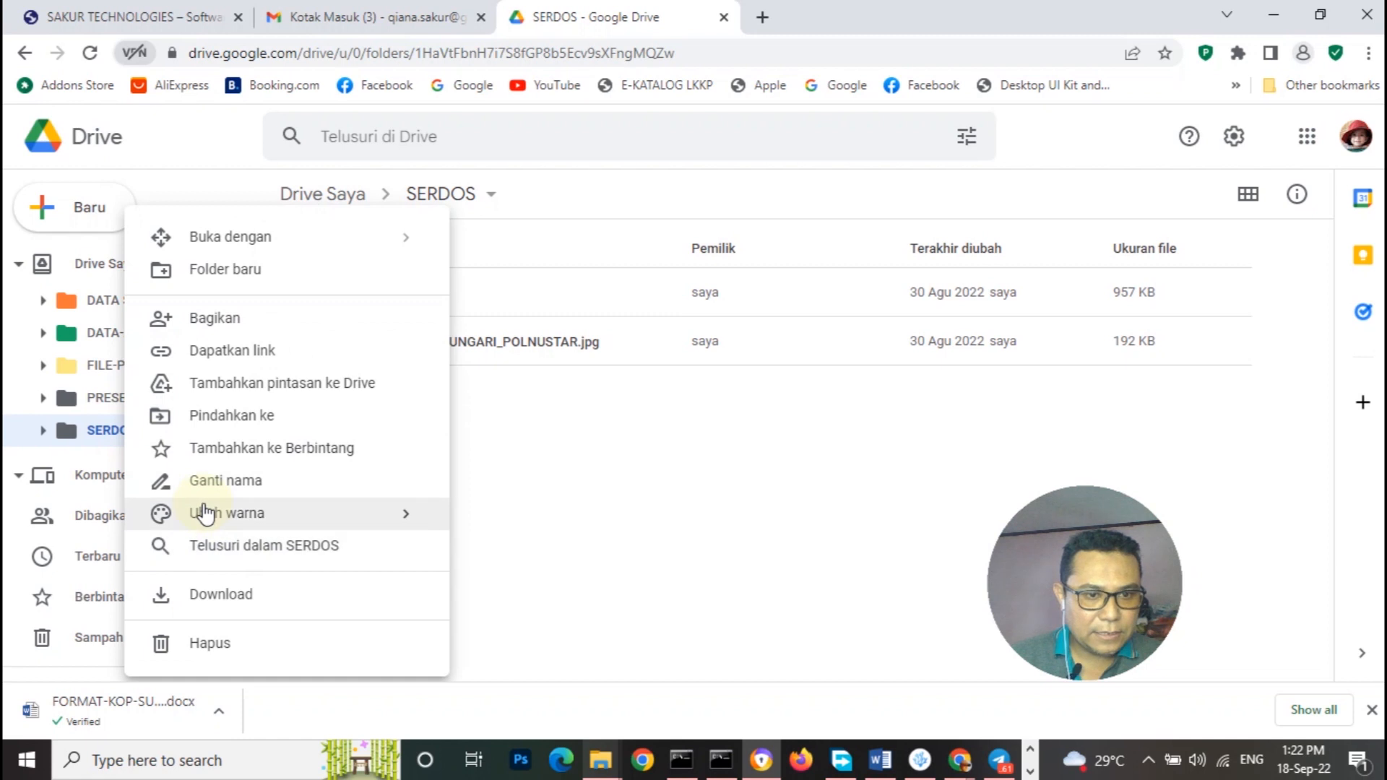
mouse_move(205, 513)
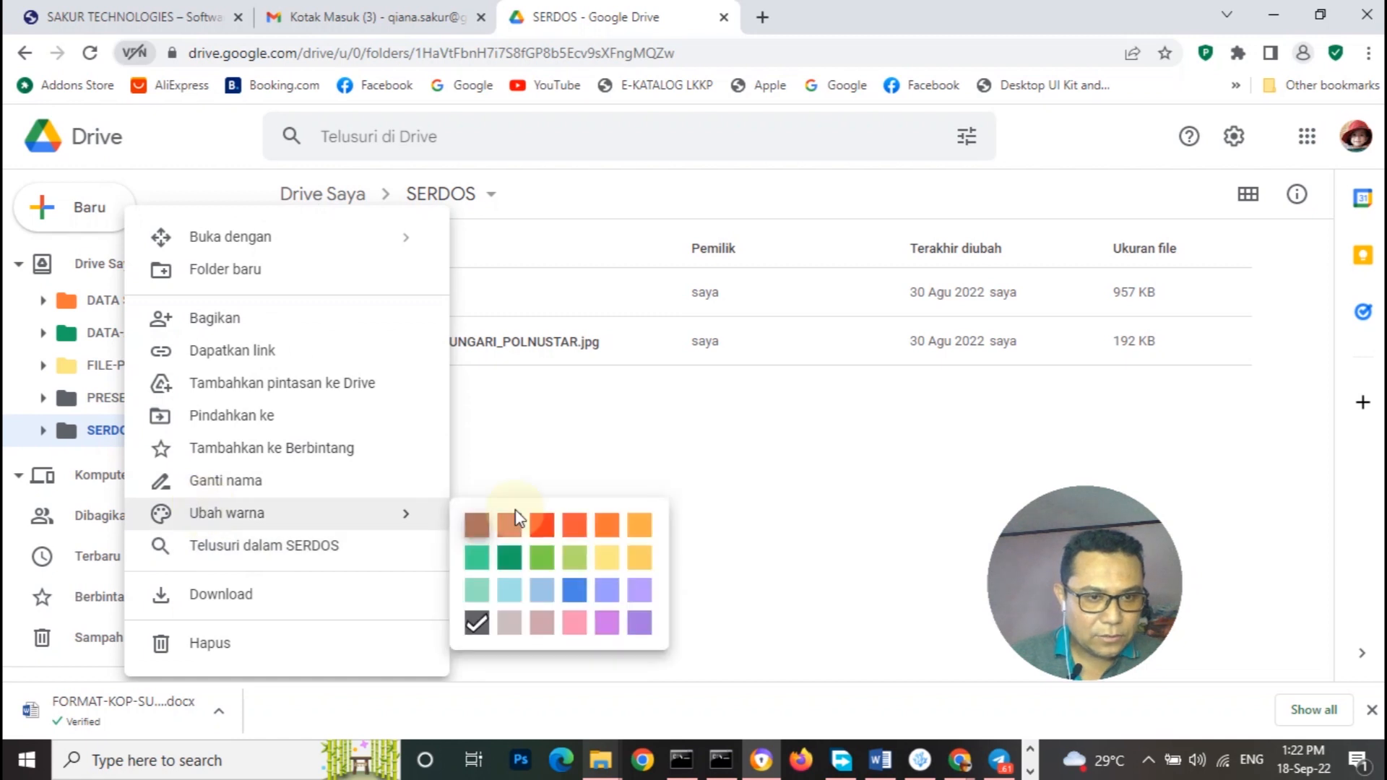
click(548, 563)
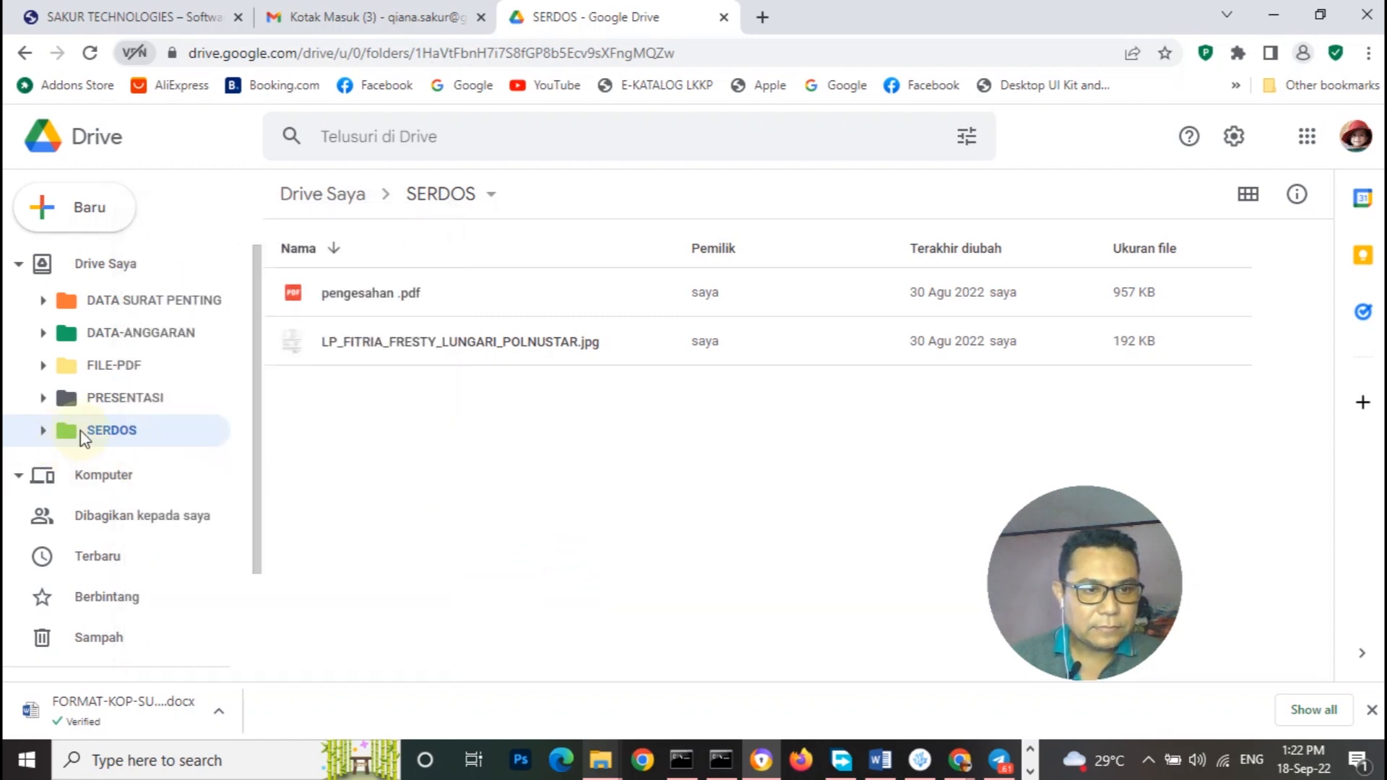
Add the SERDOS folder to Starred
right_click(108, 437)
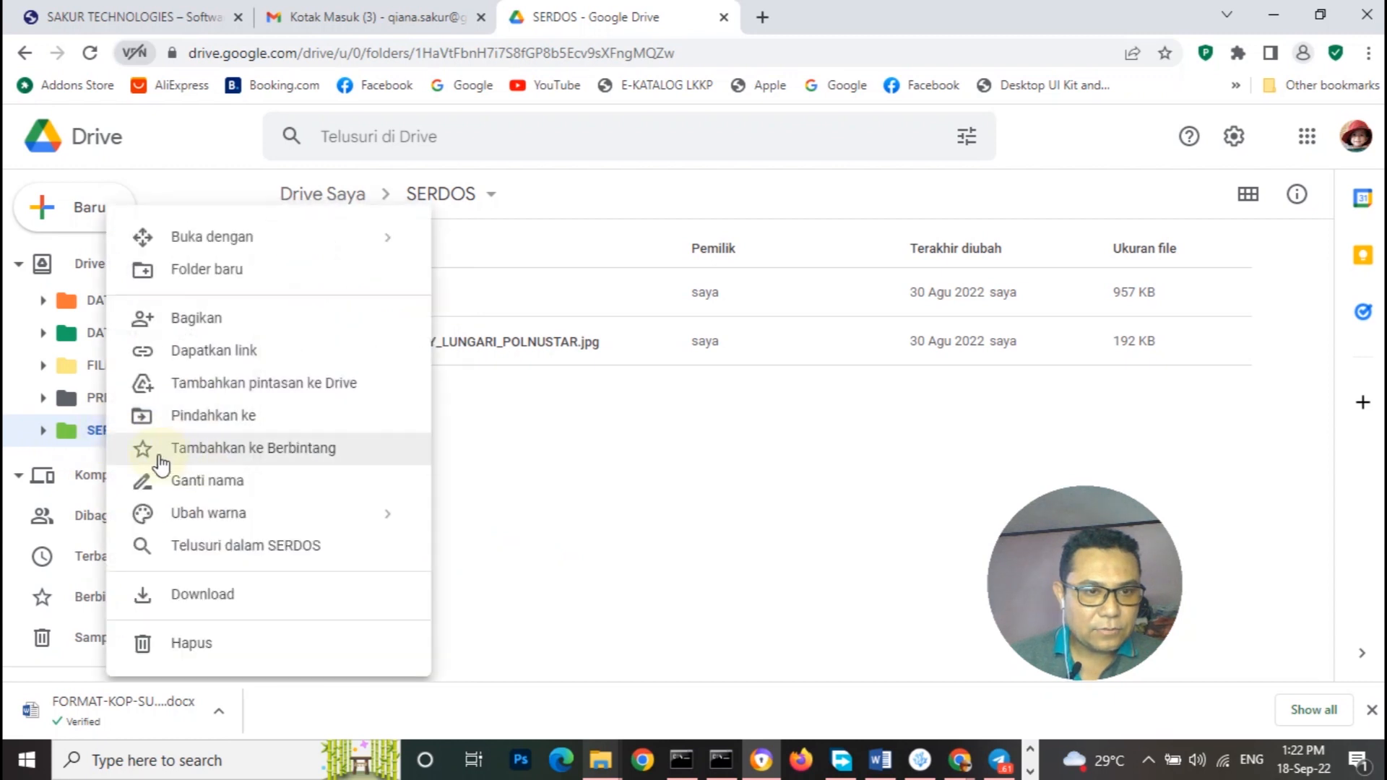
click(376, 449)
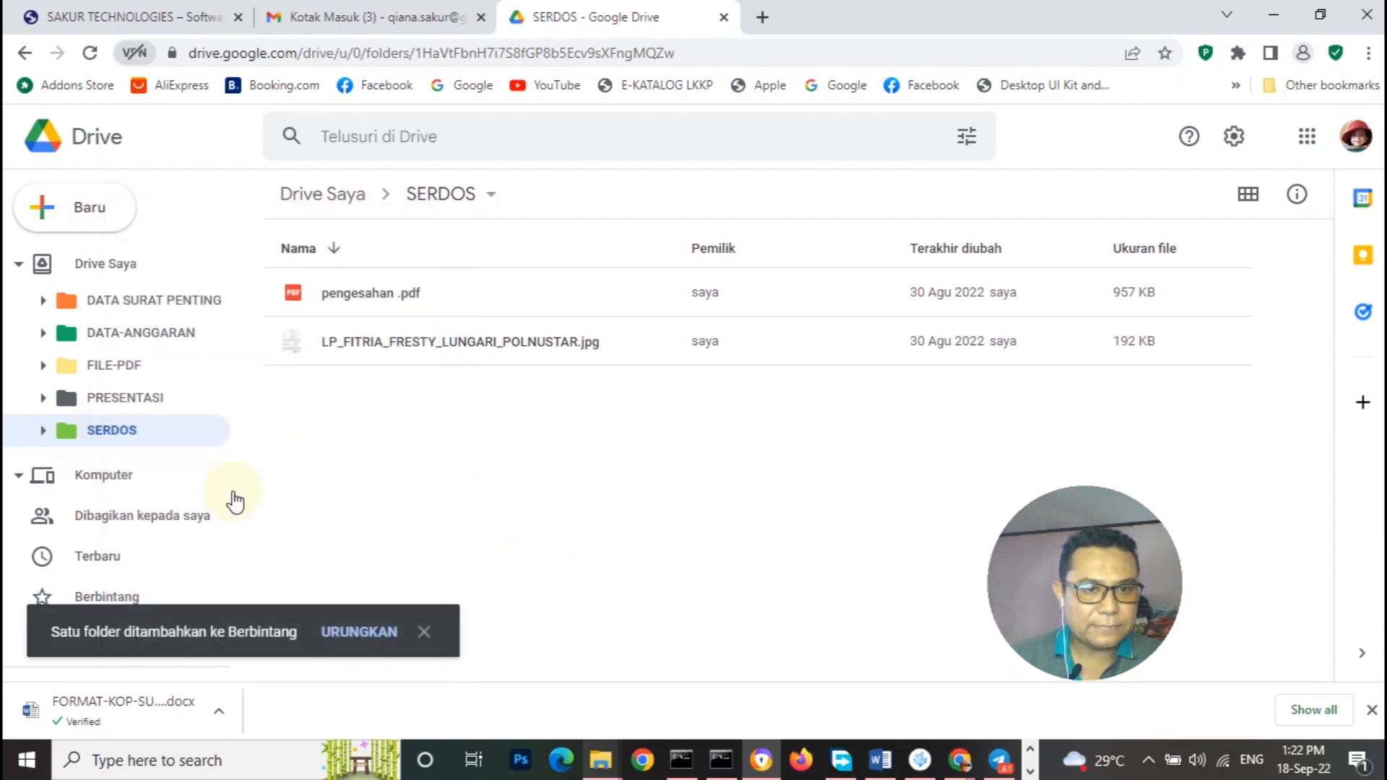
scroll(152, 554, down, 2)
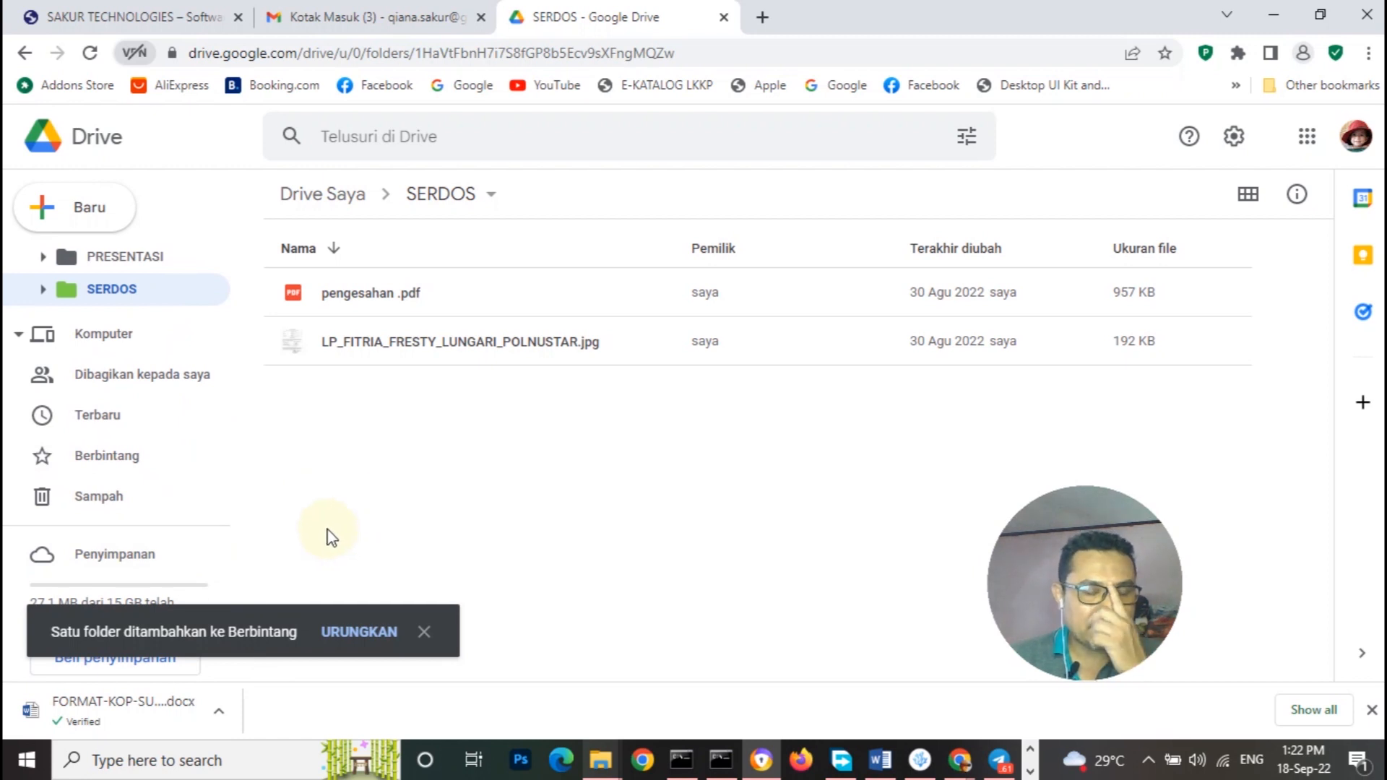
Check the Berbintang page, then return to Drive Saya's folder list
click(112, 463)
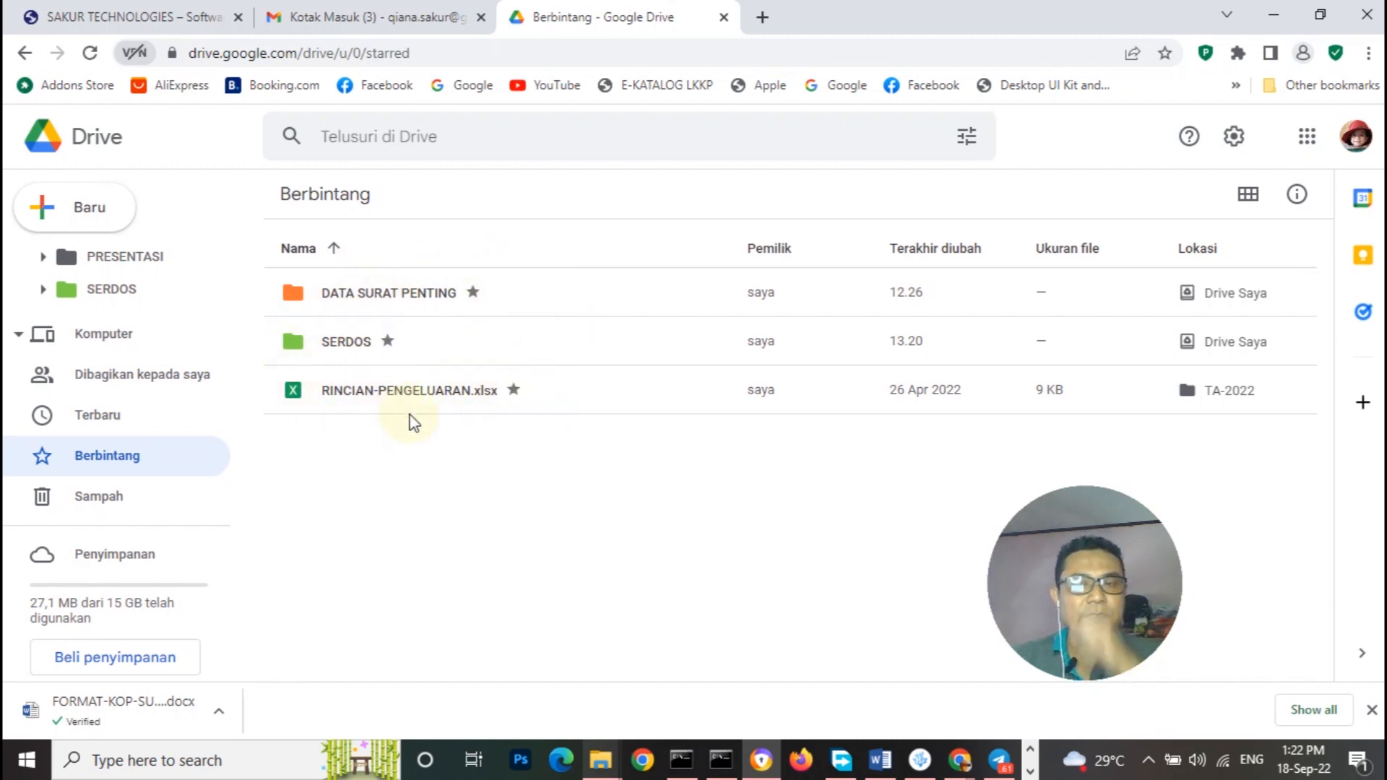
key(alt+Left)
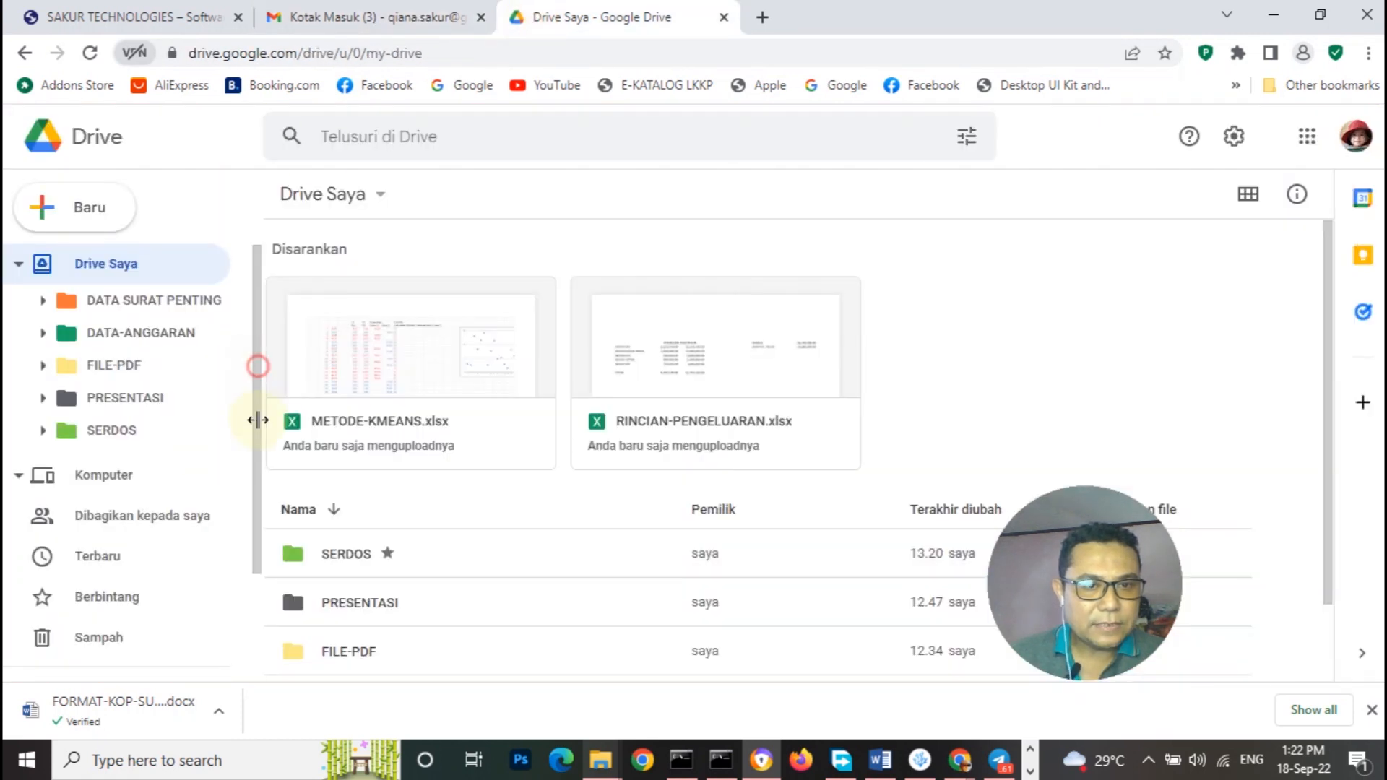
drag(258, 414, 270, 347)
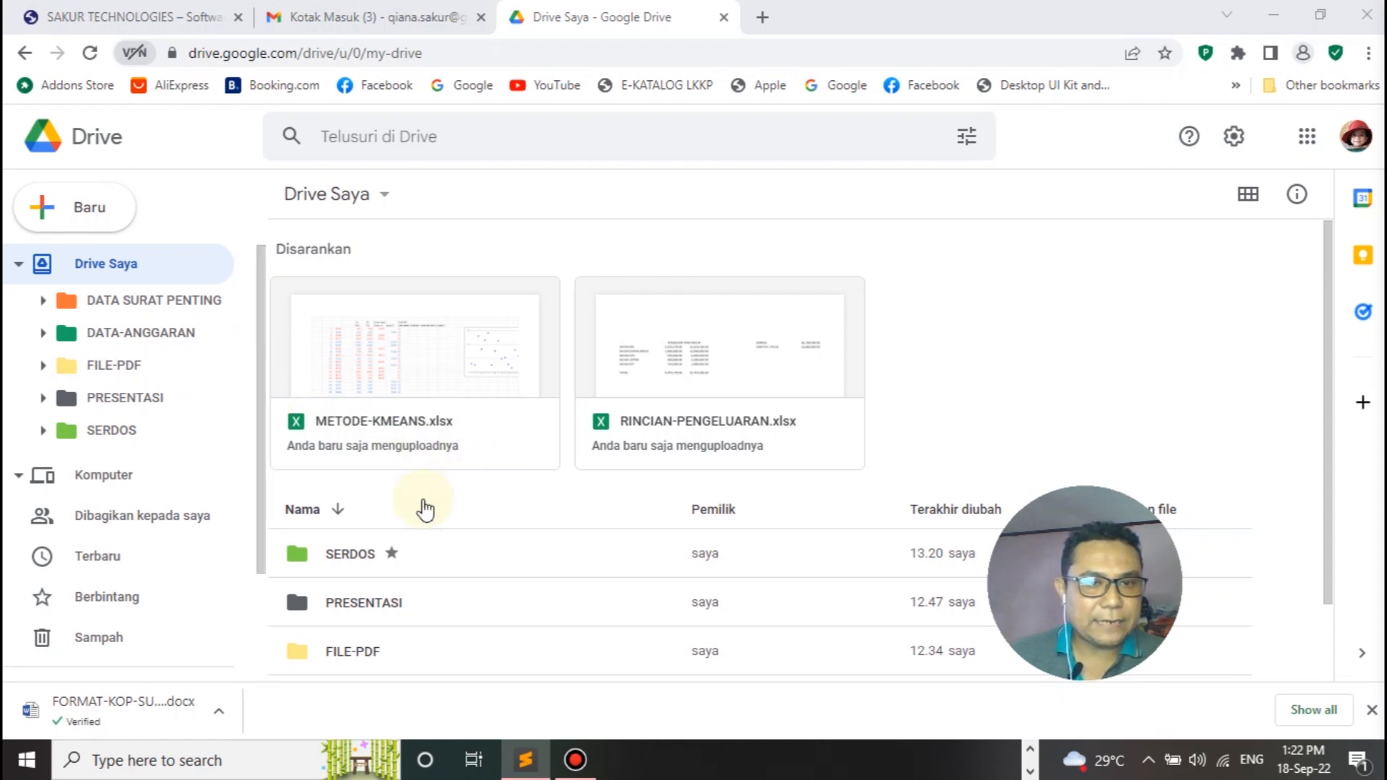
Expand DATA-ANGGARAN in the sidebar and open its TA-2022 folder
click(44, 366)
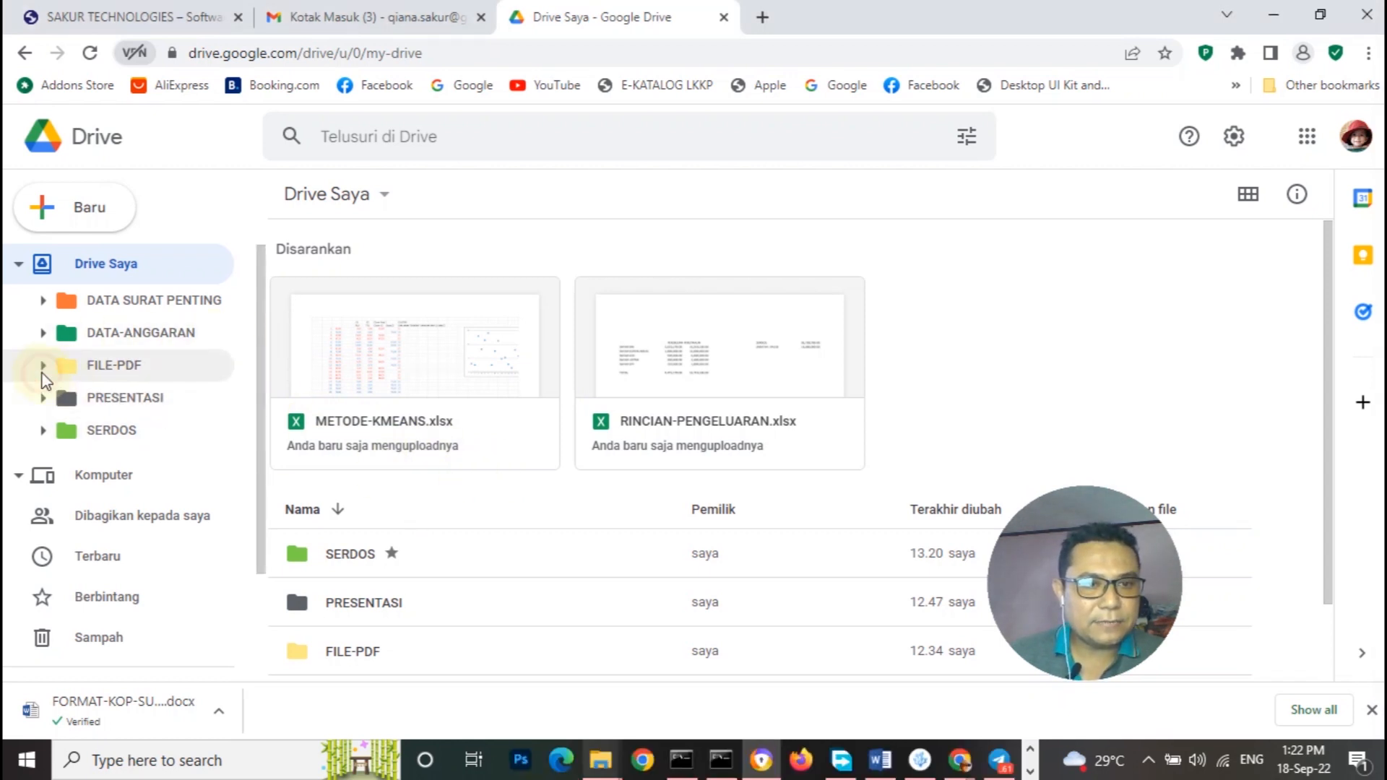
click(122, 433)
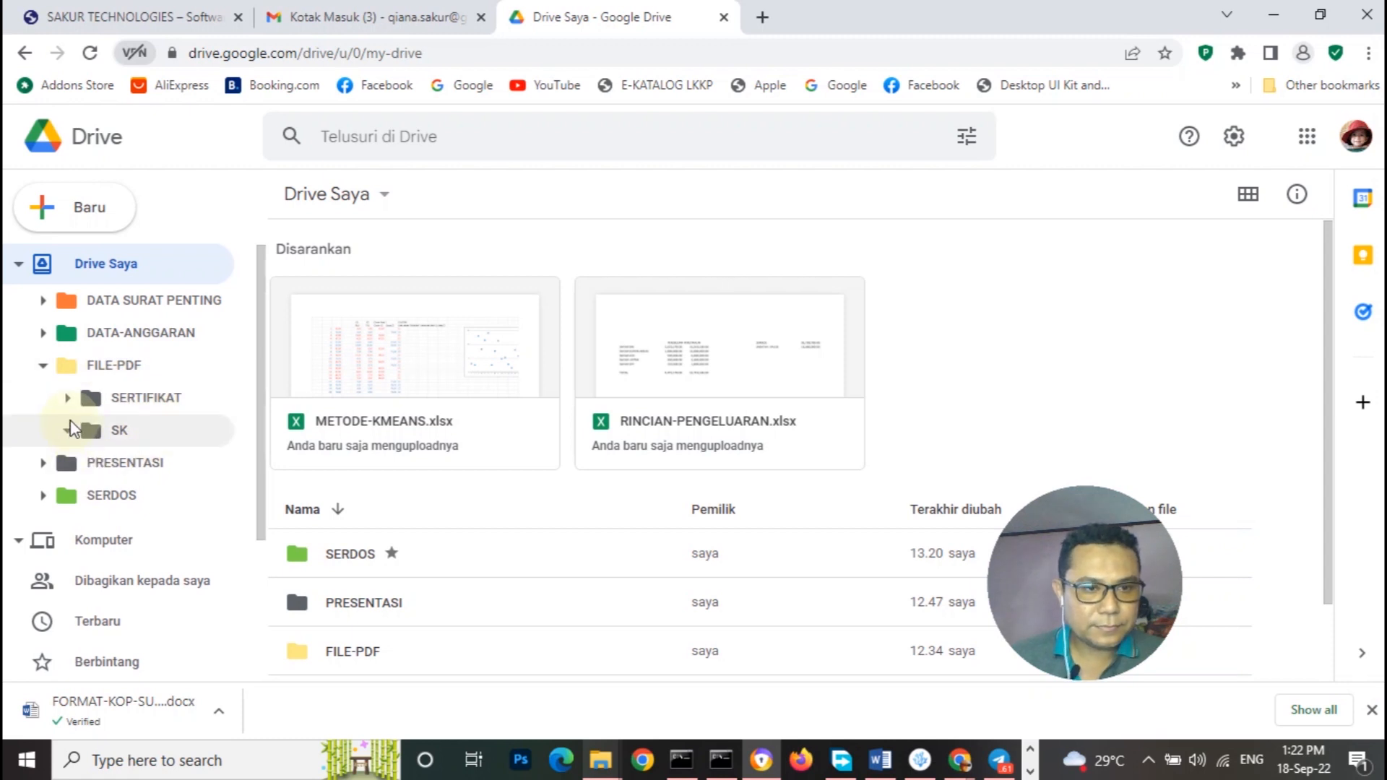
click(44, 366)
click(58, 340)
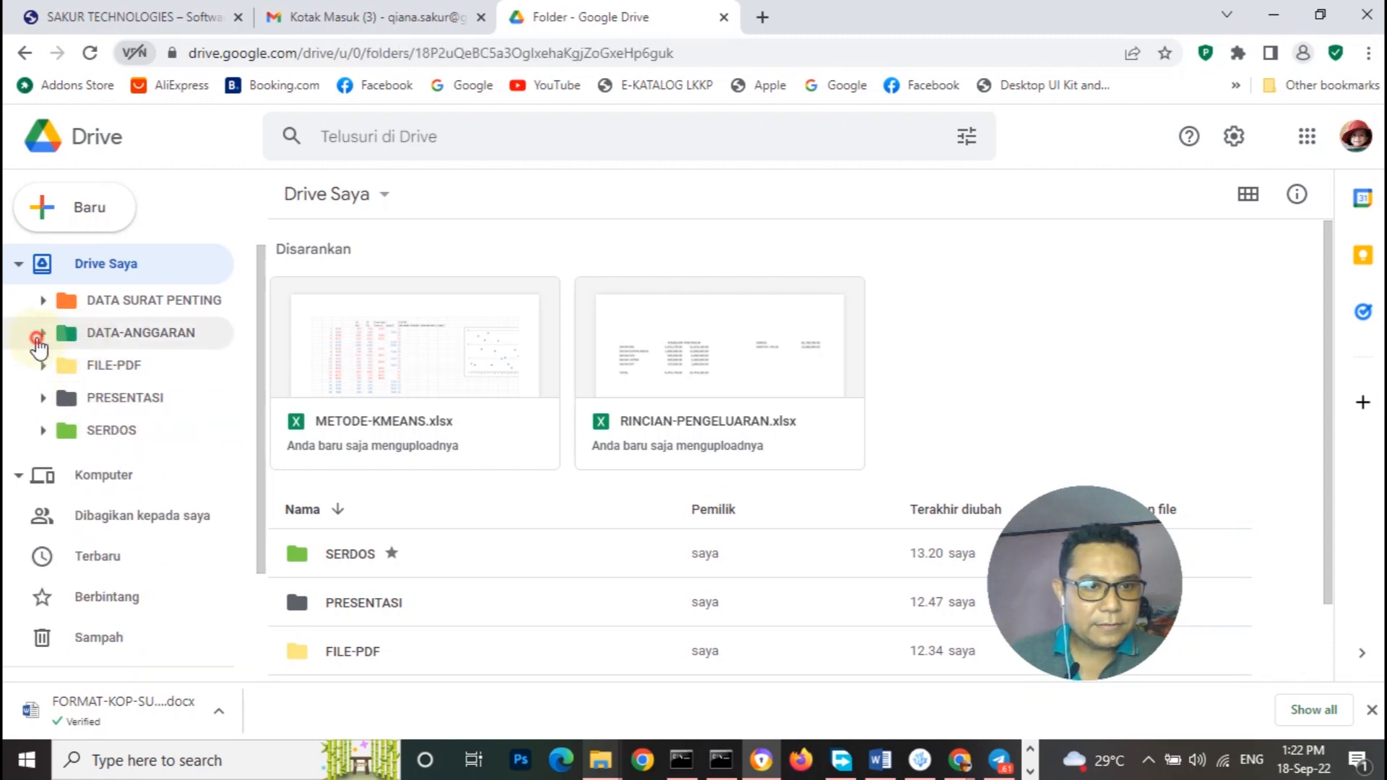
click(44, 334)
click(121, 397)
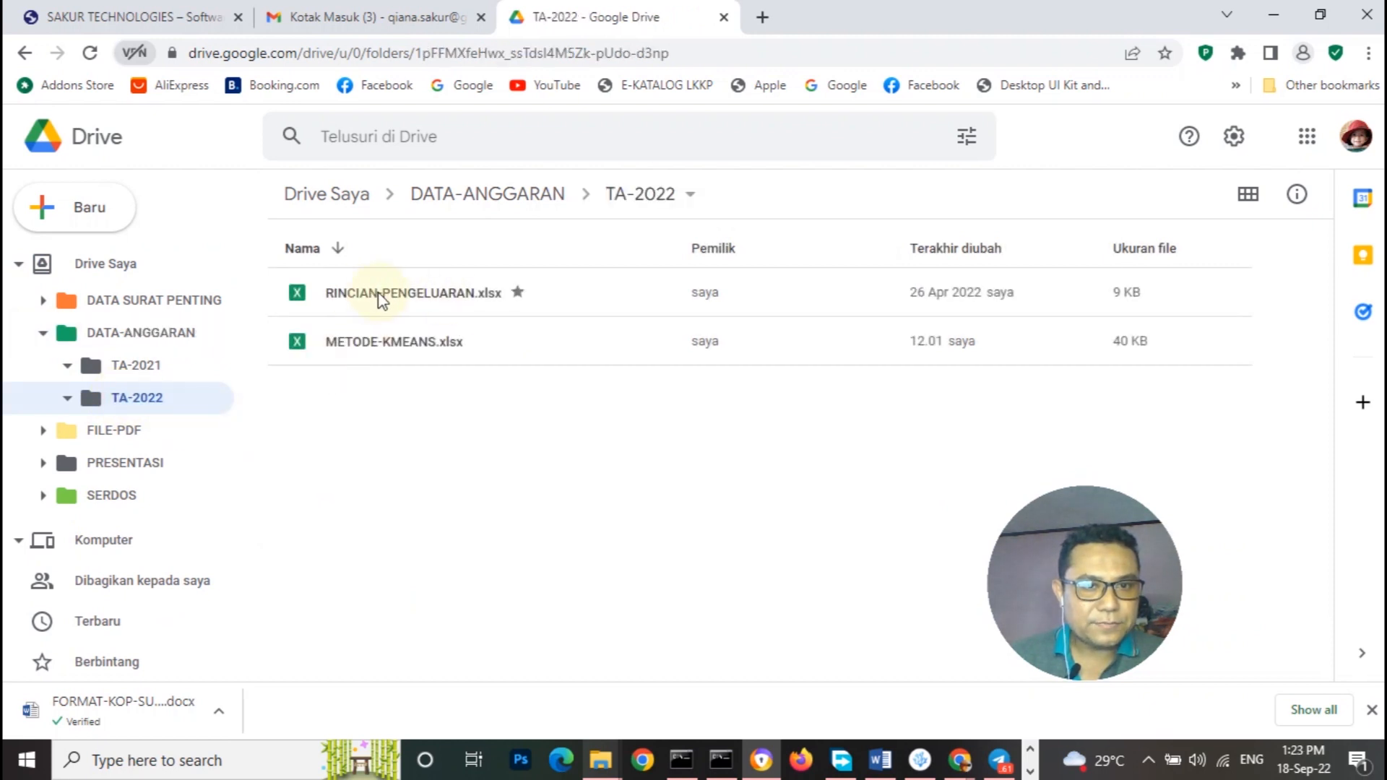
Select METODE-KMEANS.xlsx in the TA-2022 file list
click(457, 292)
click(350, 341)
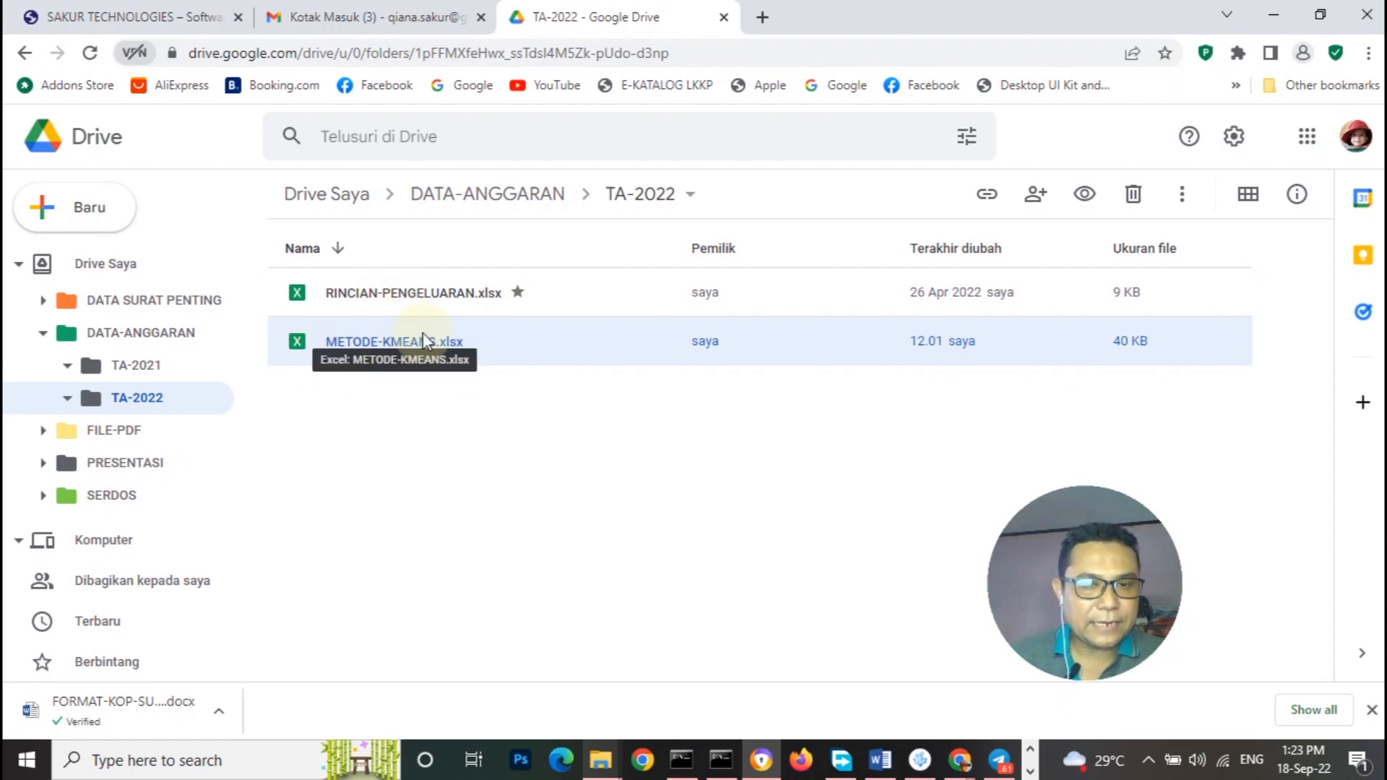
click(690, 205)
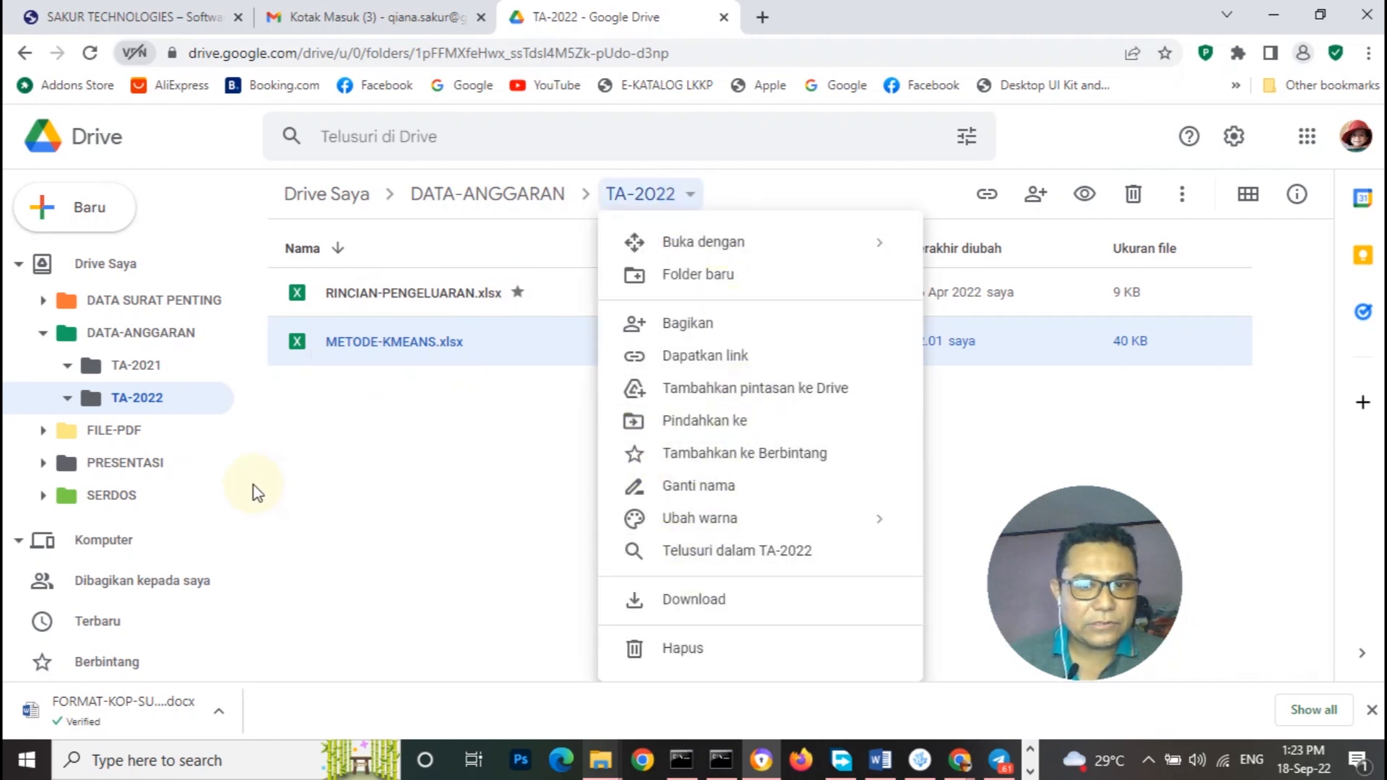
click(359, 481)
click(372, 338)
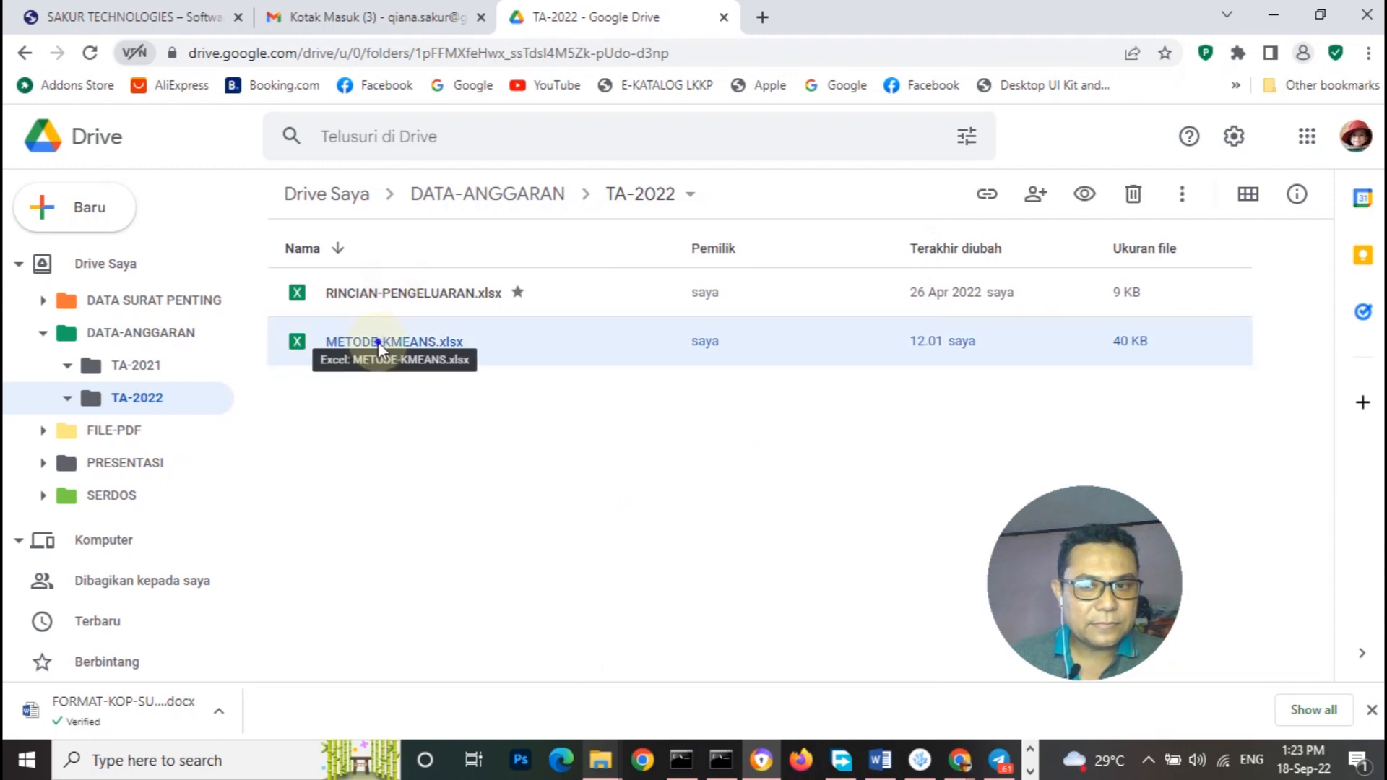
Open the Bagikan sharing settings for METODE-KMEANS.xlsx
right_click(378, 342)
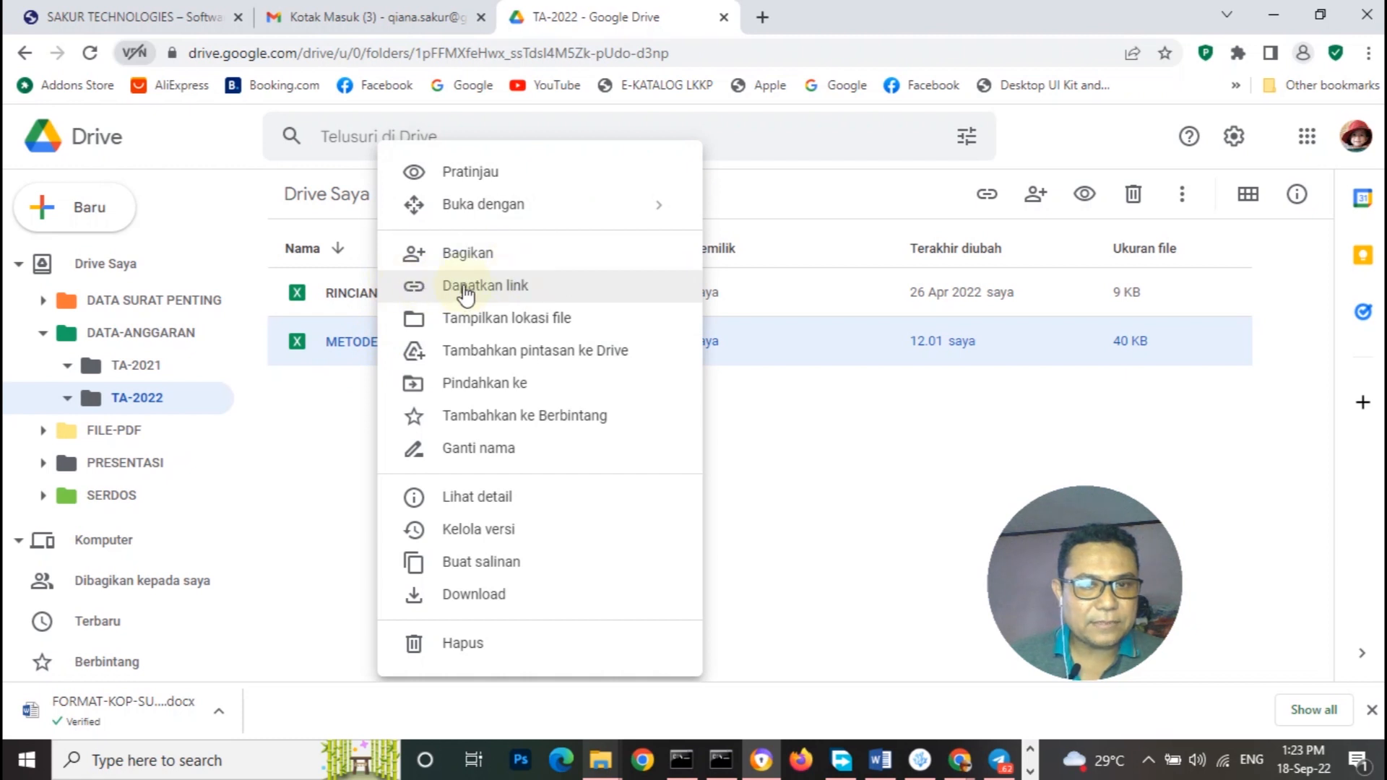
click(425, 260)
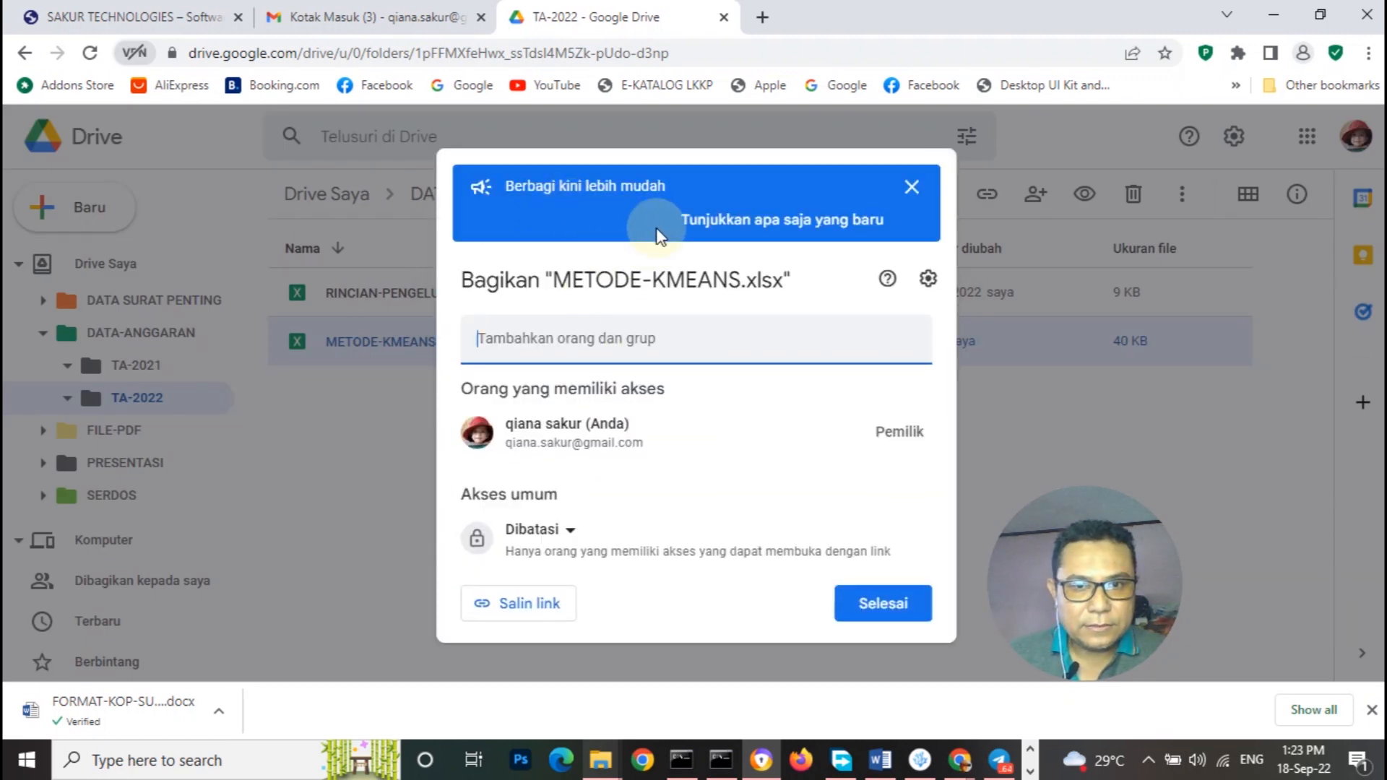
click(912, 186)
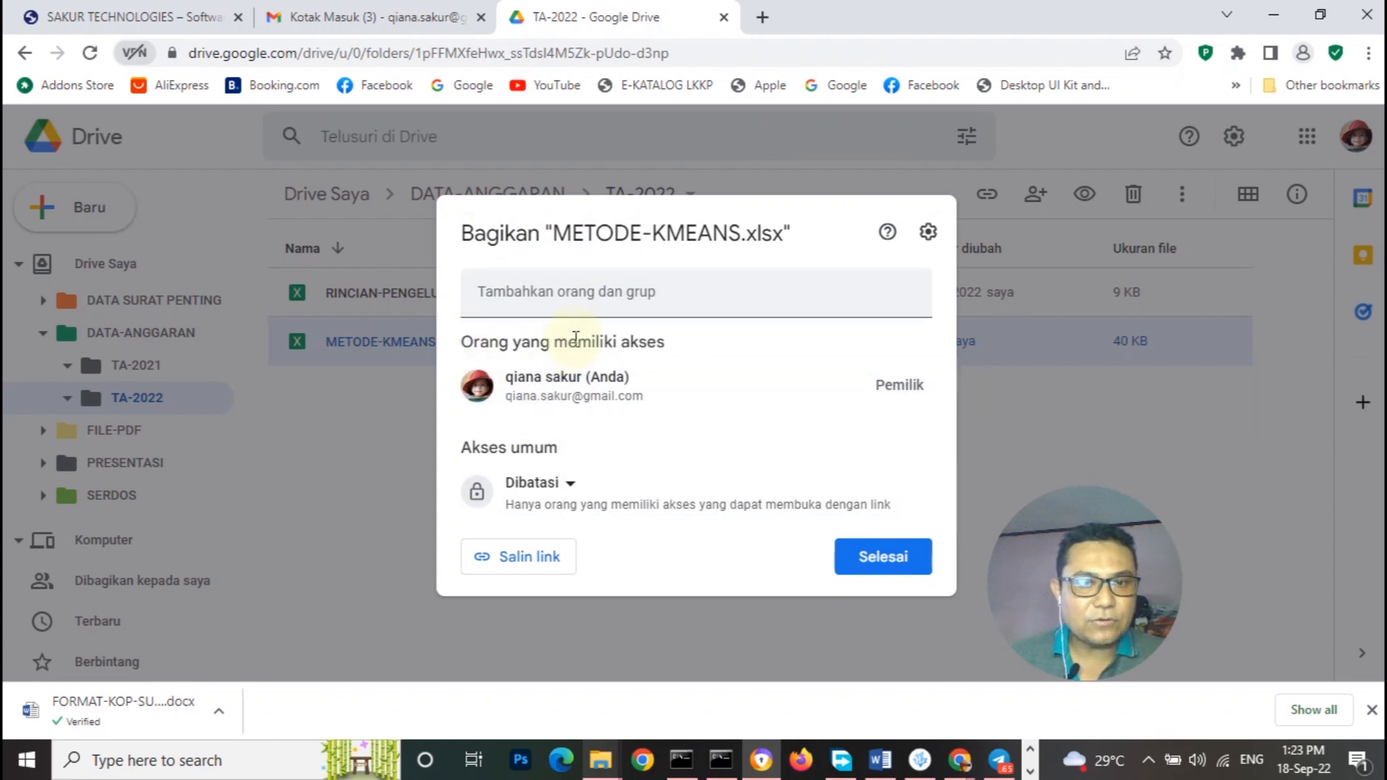
click(496, 291)
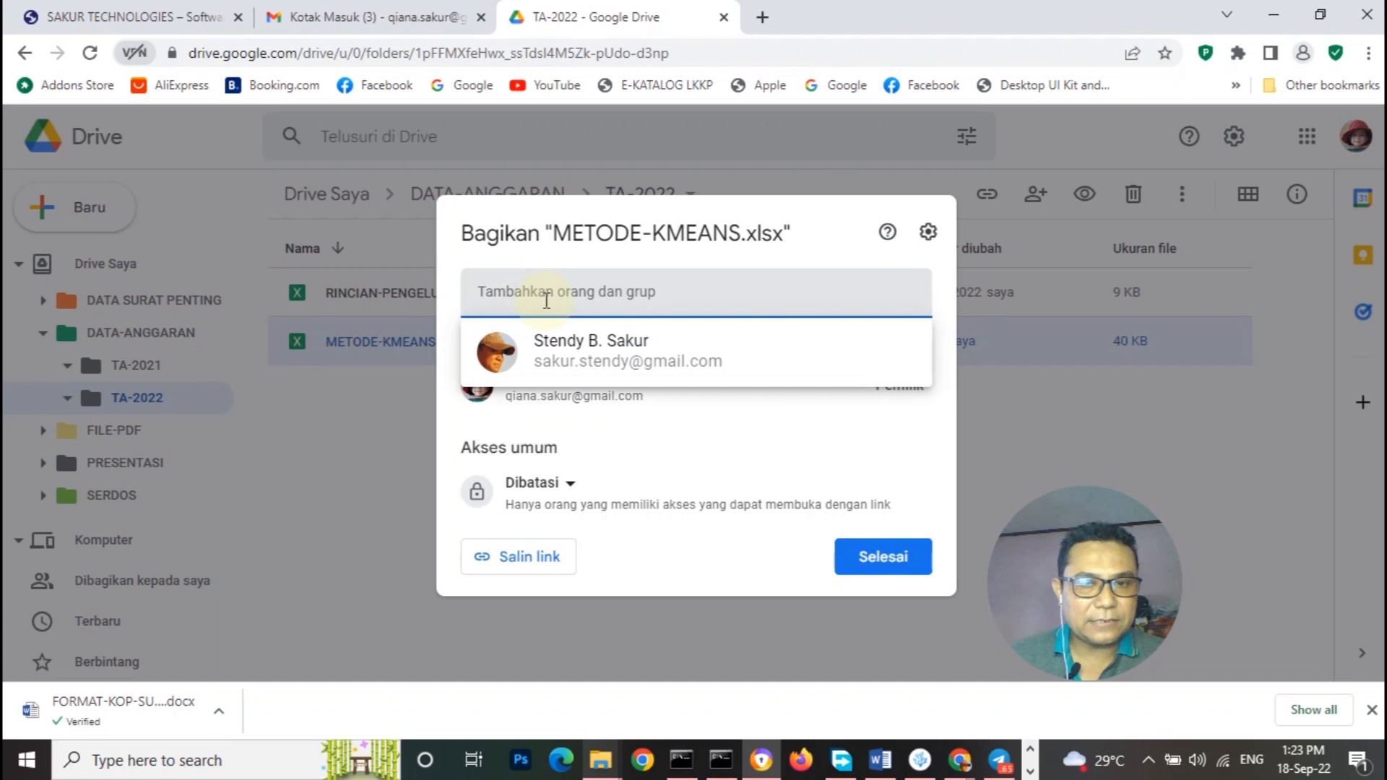
click(627, 466)
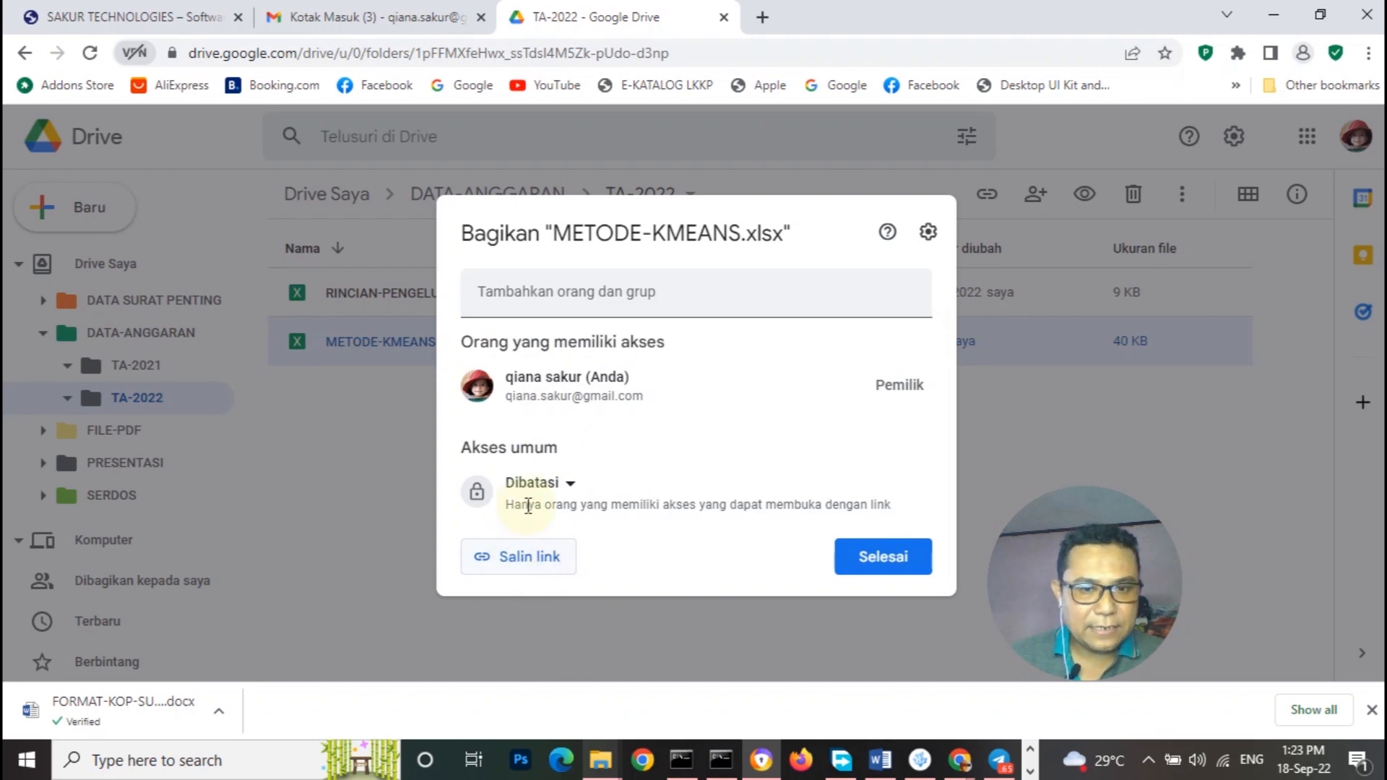
Change Akses umum from Dibatasi to Siapa saja yang memiliki link and finish
click(569, 488)
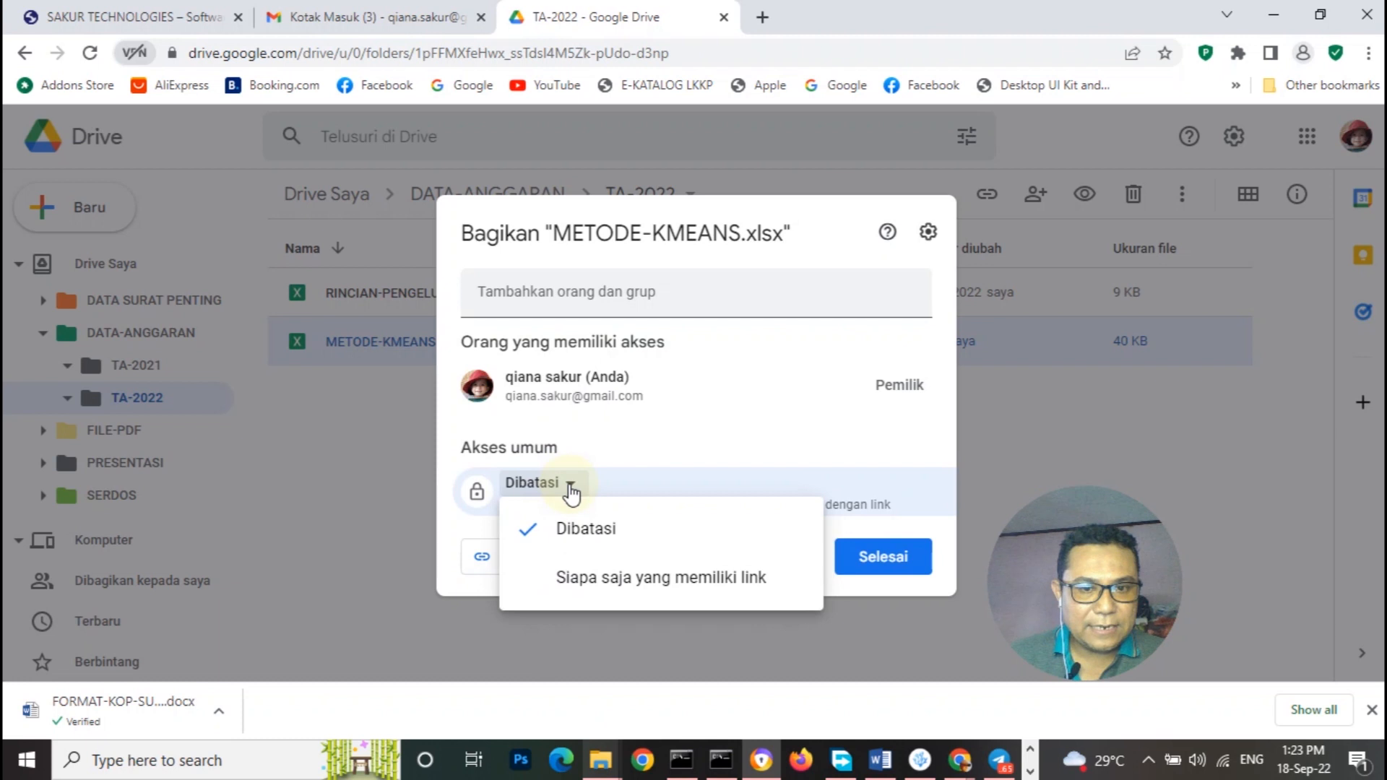
click(570, 490)
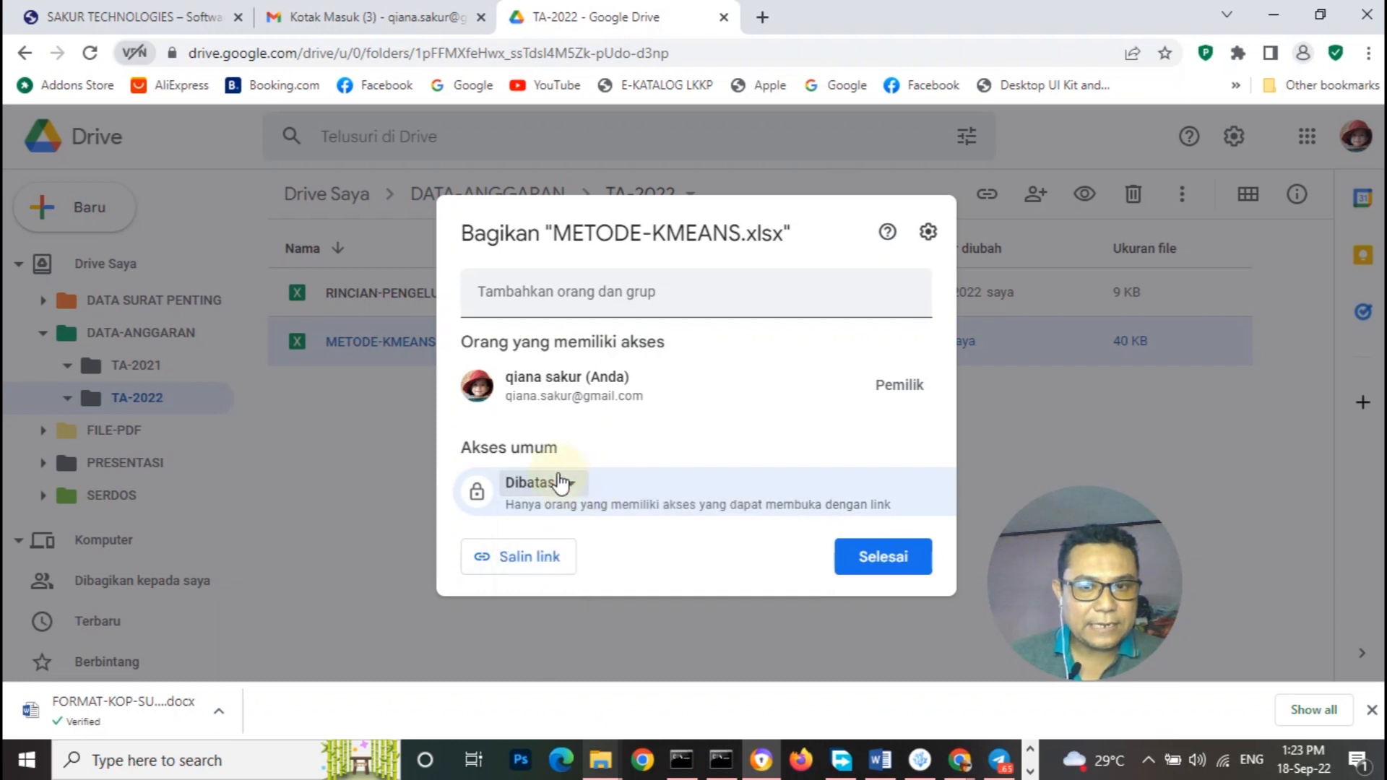
click(570, 491)
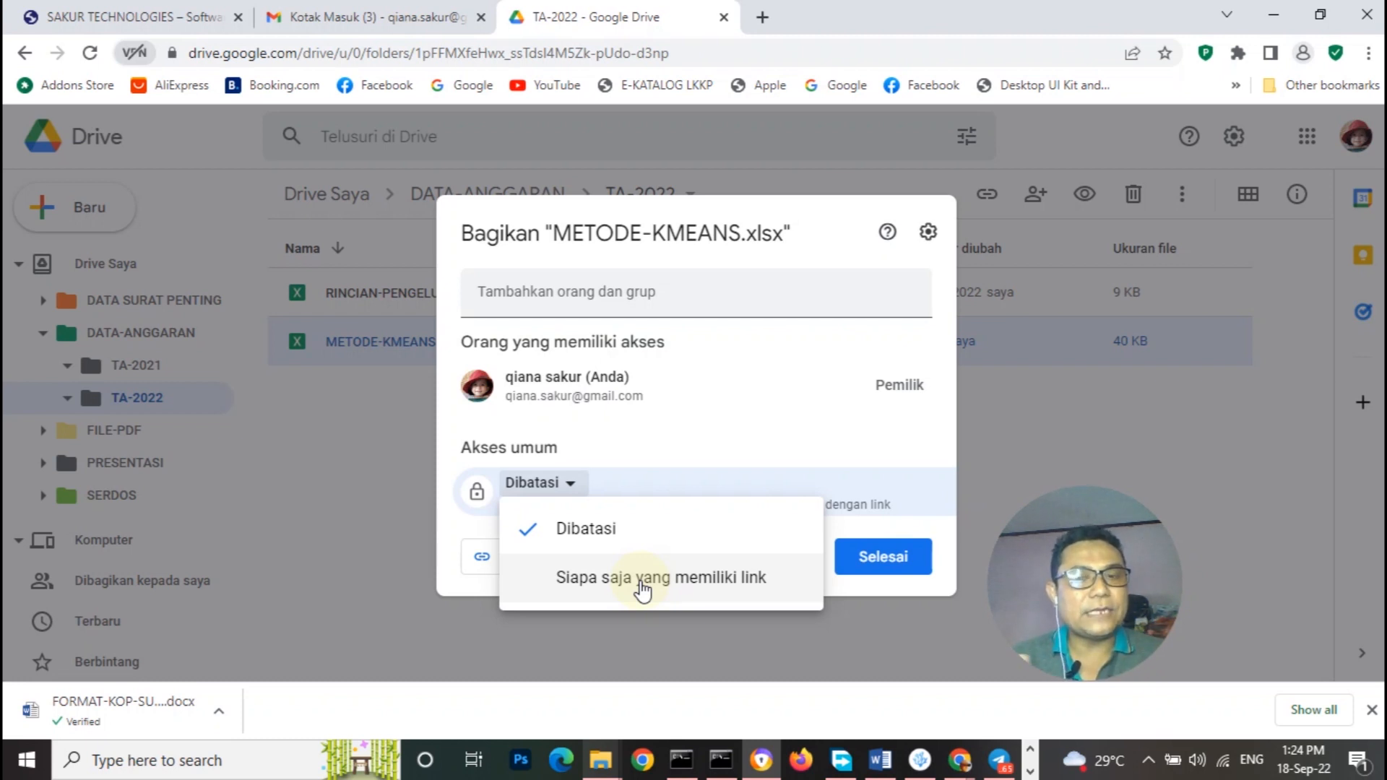
click(642, 590)
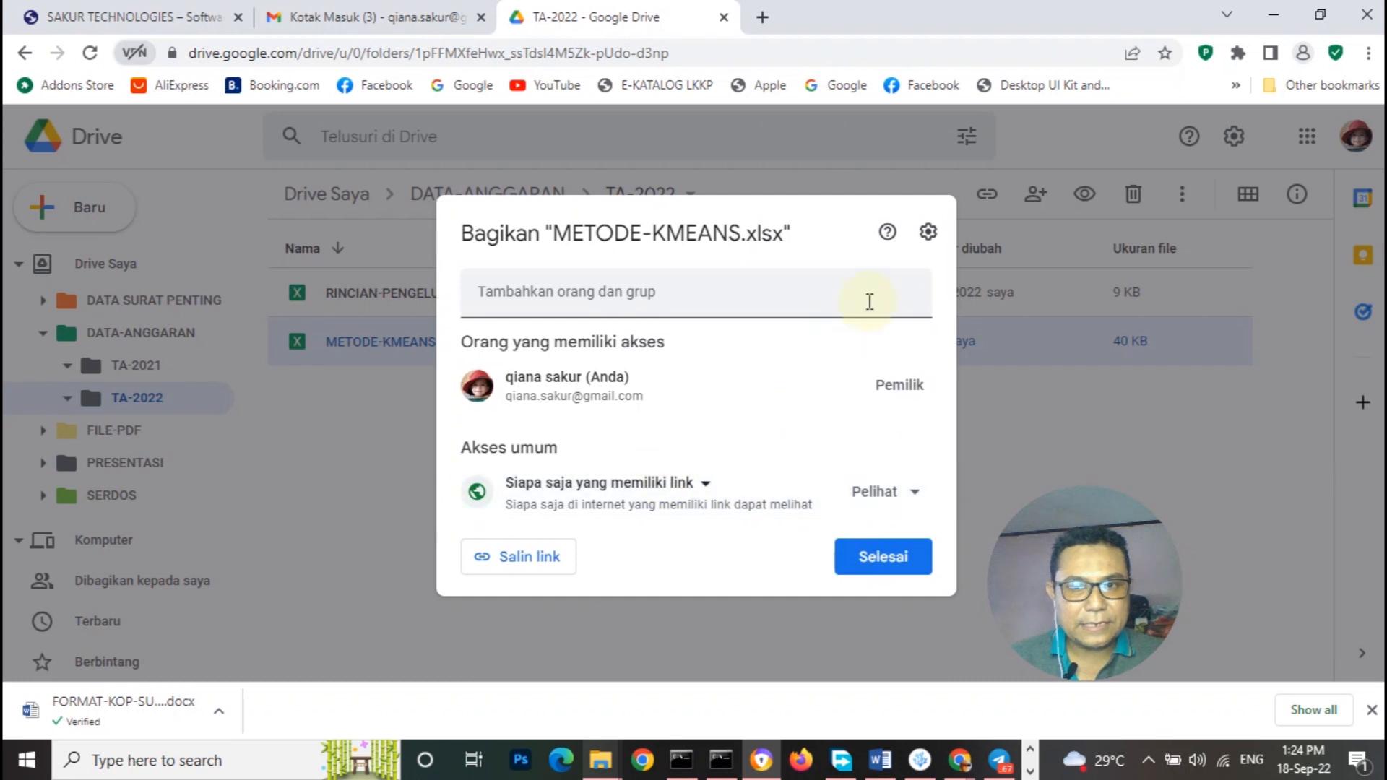
click(366, 548)
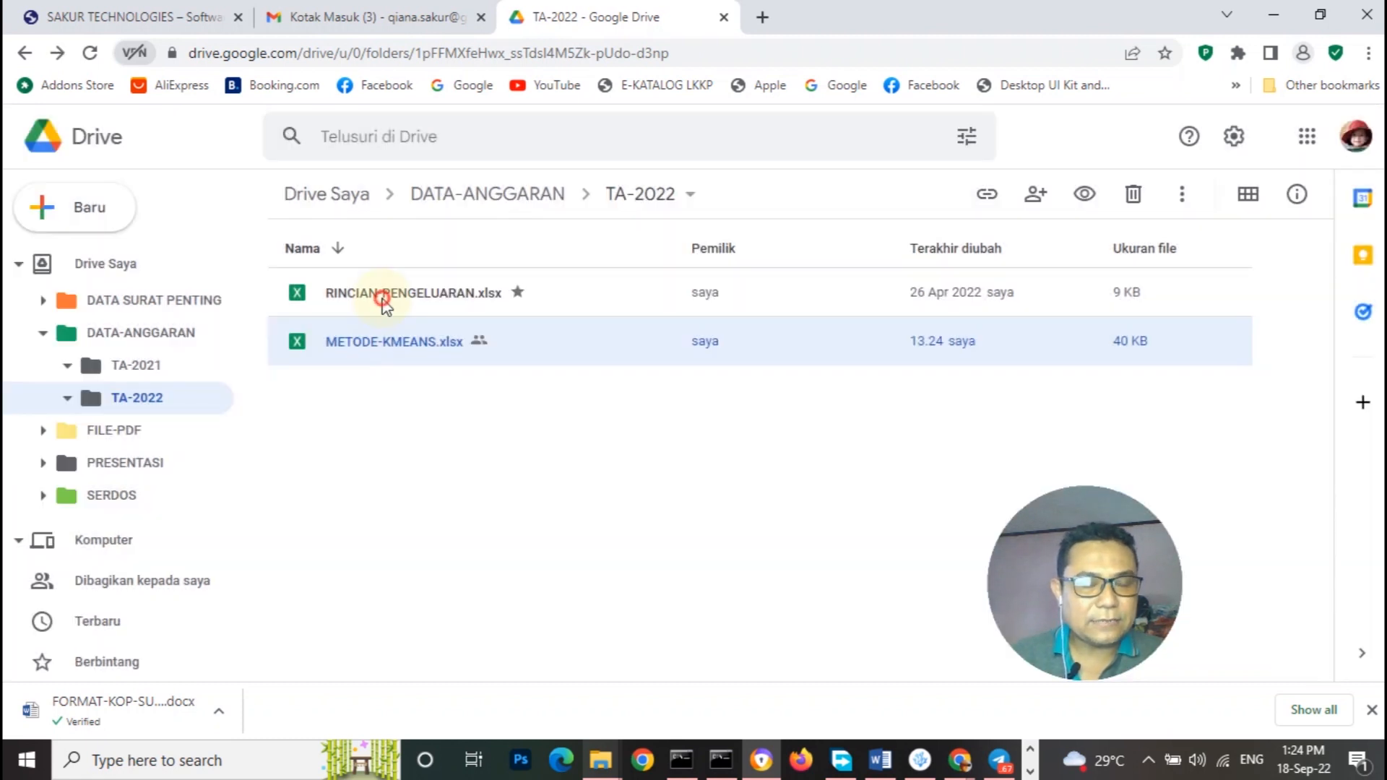
click(383, 295)
click(375, 342)
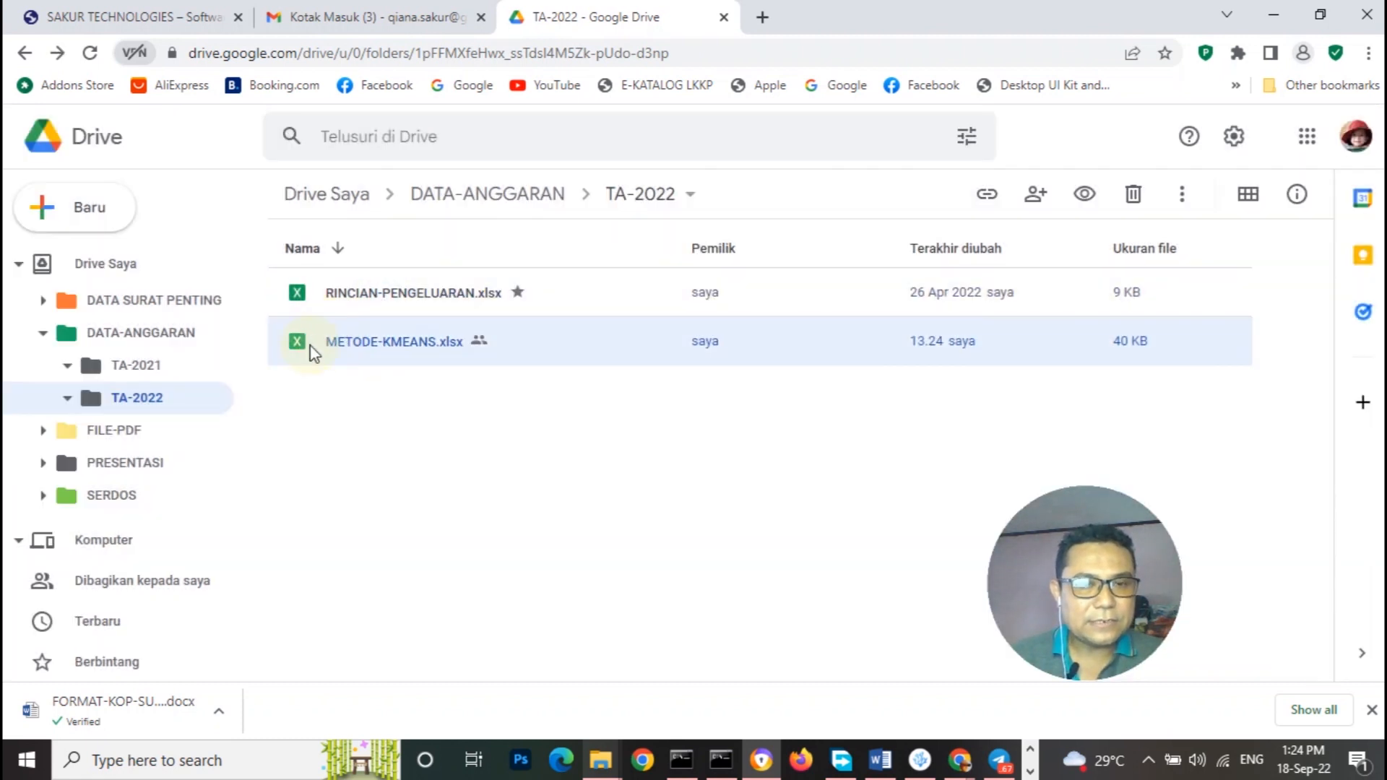
click(349, 298)
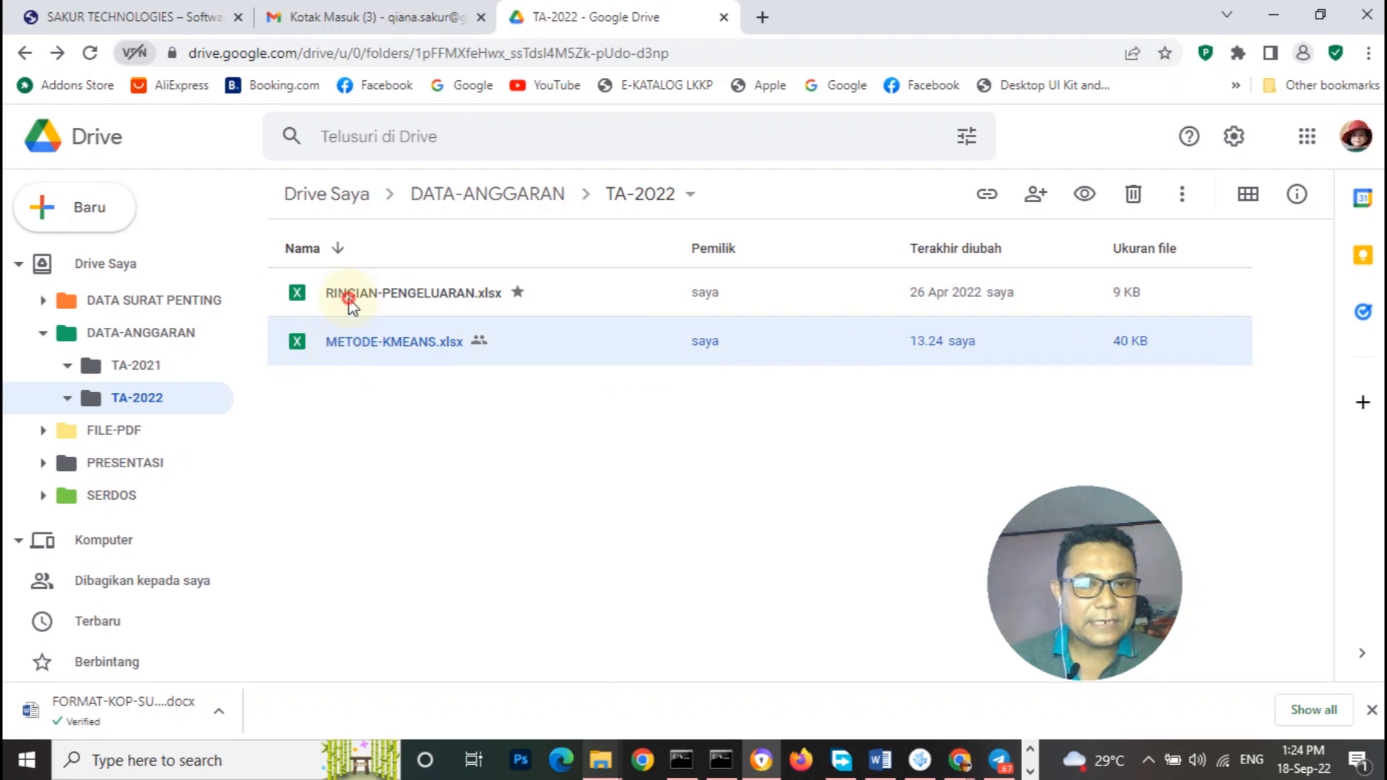
click(365, 347)
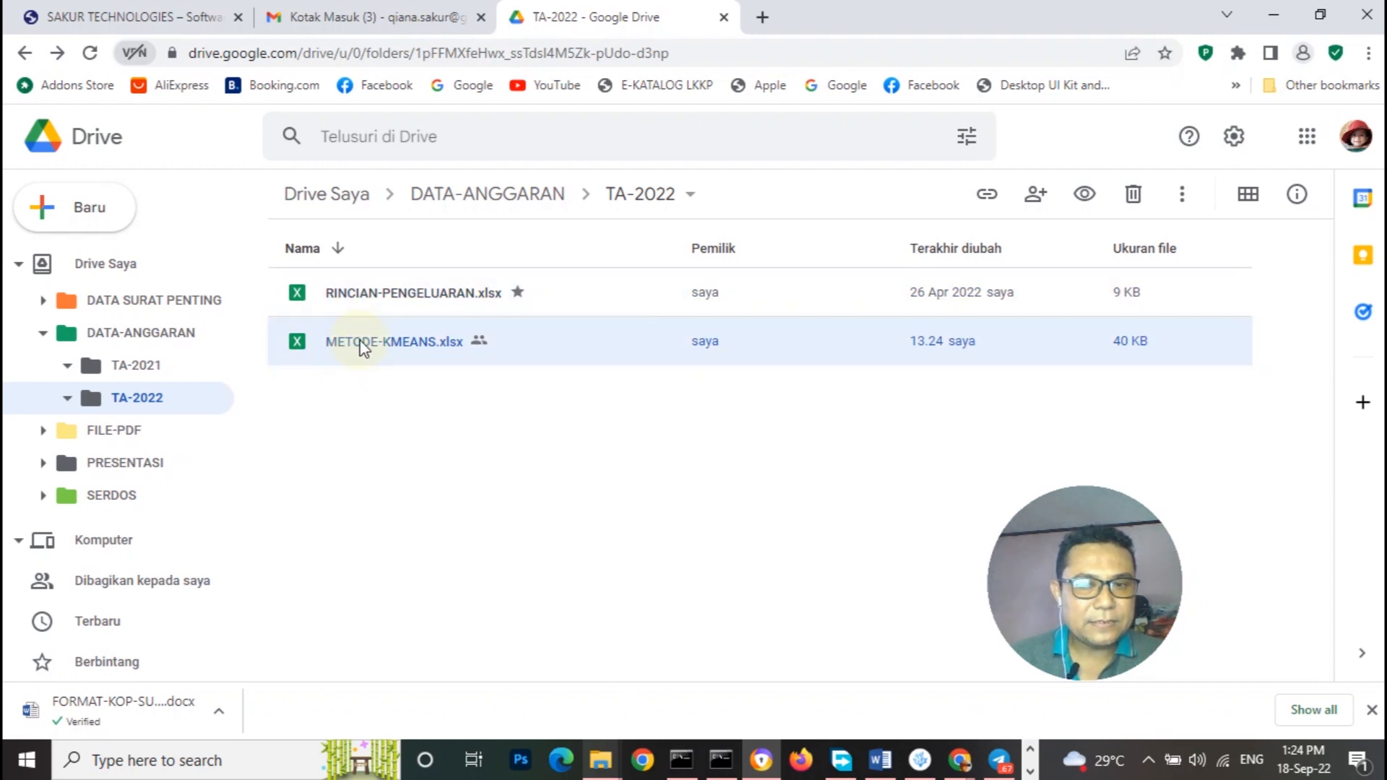
Keep METODE-KMEANS.xlsx link access as Pelihat and copy its share link
right_click(362, 350)
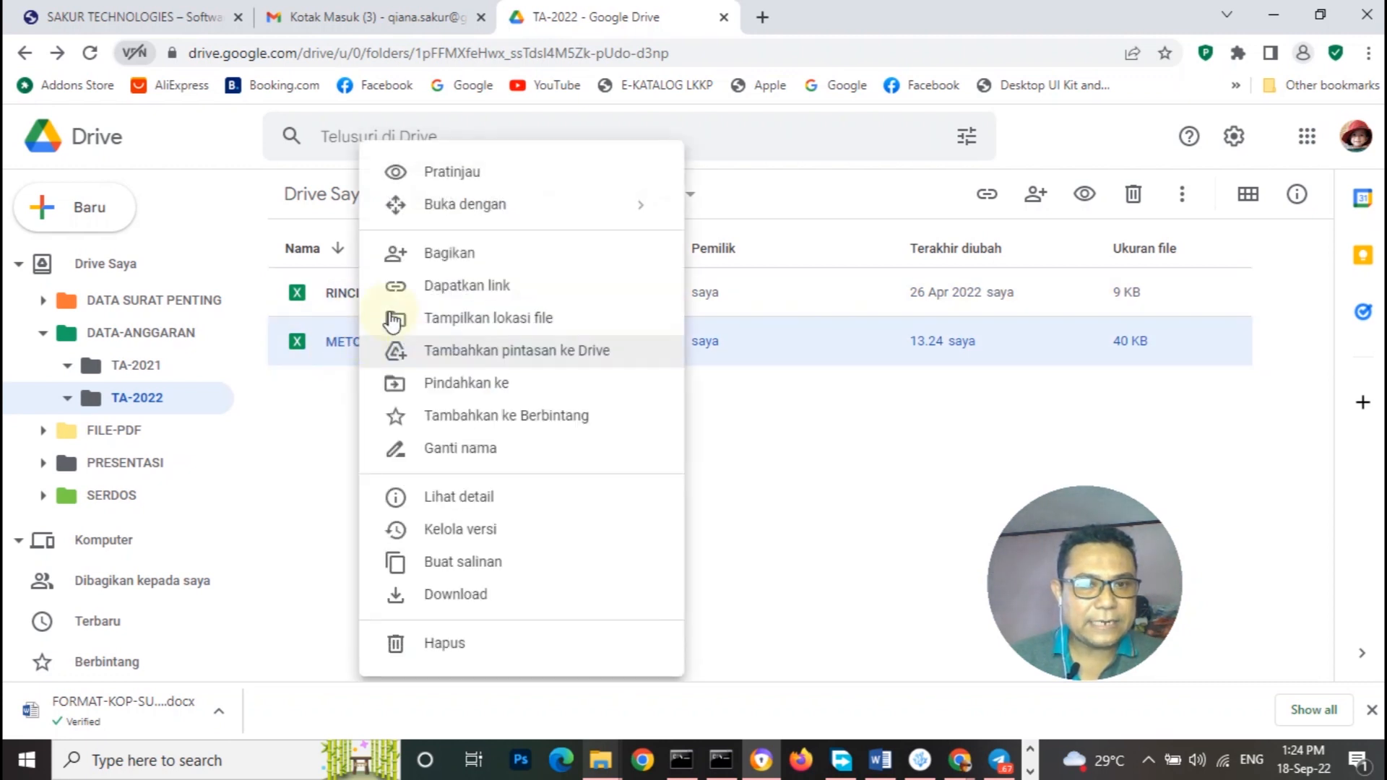
click(401, 257)
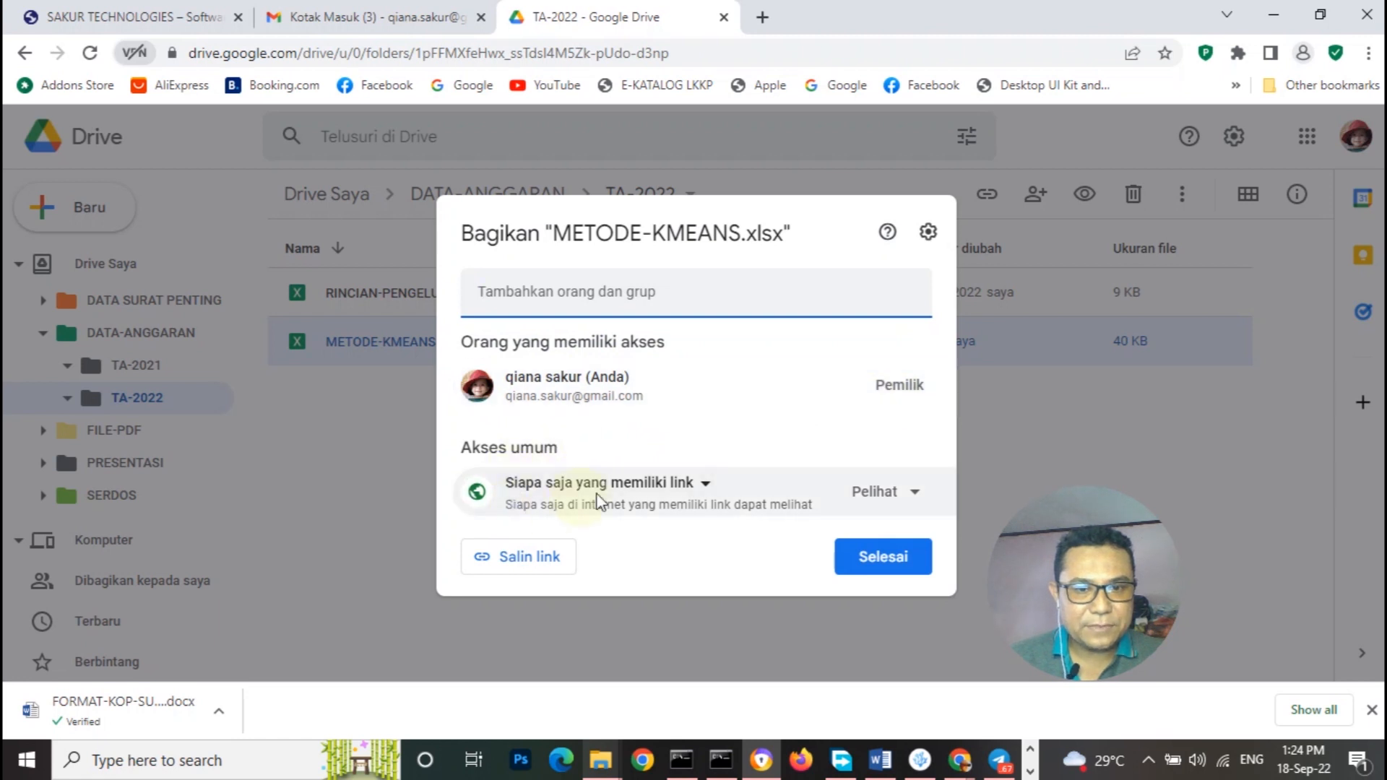
click(697, 484)
click(627, 578)
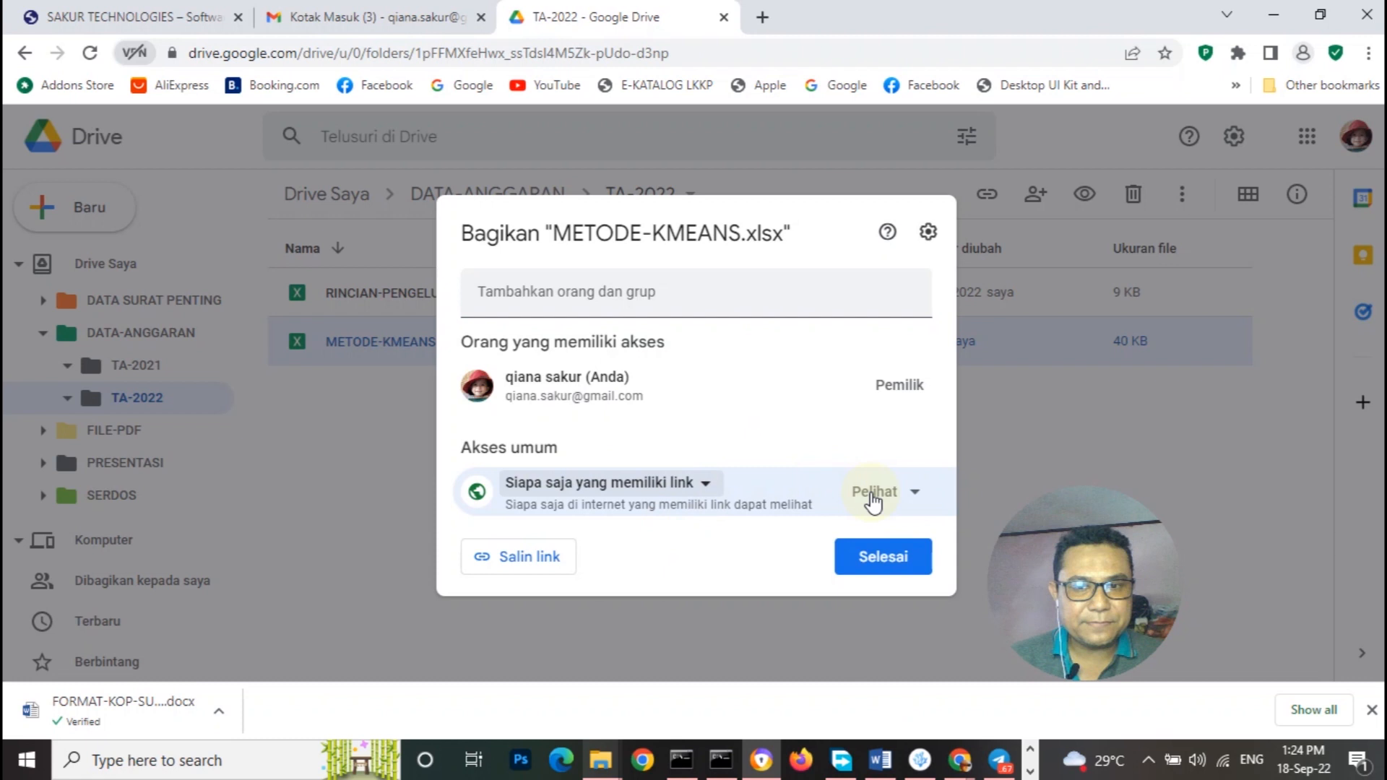
click(919, 499)
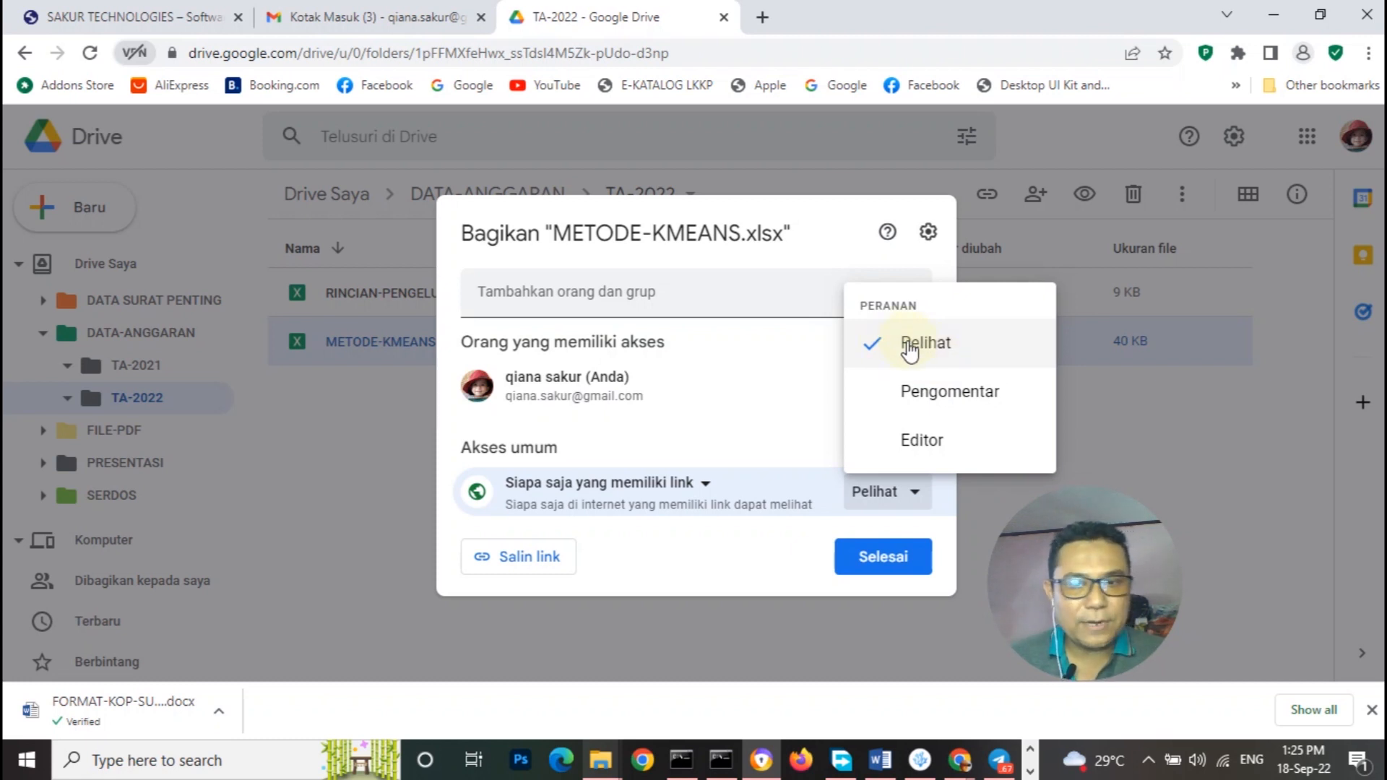
click(914, 350)
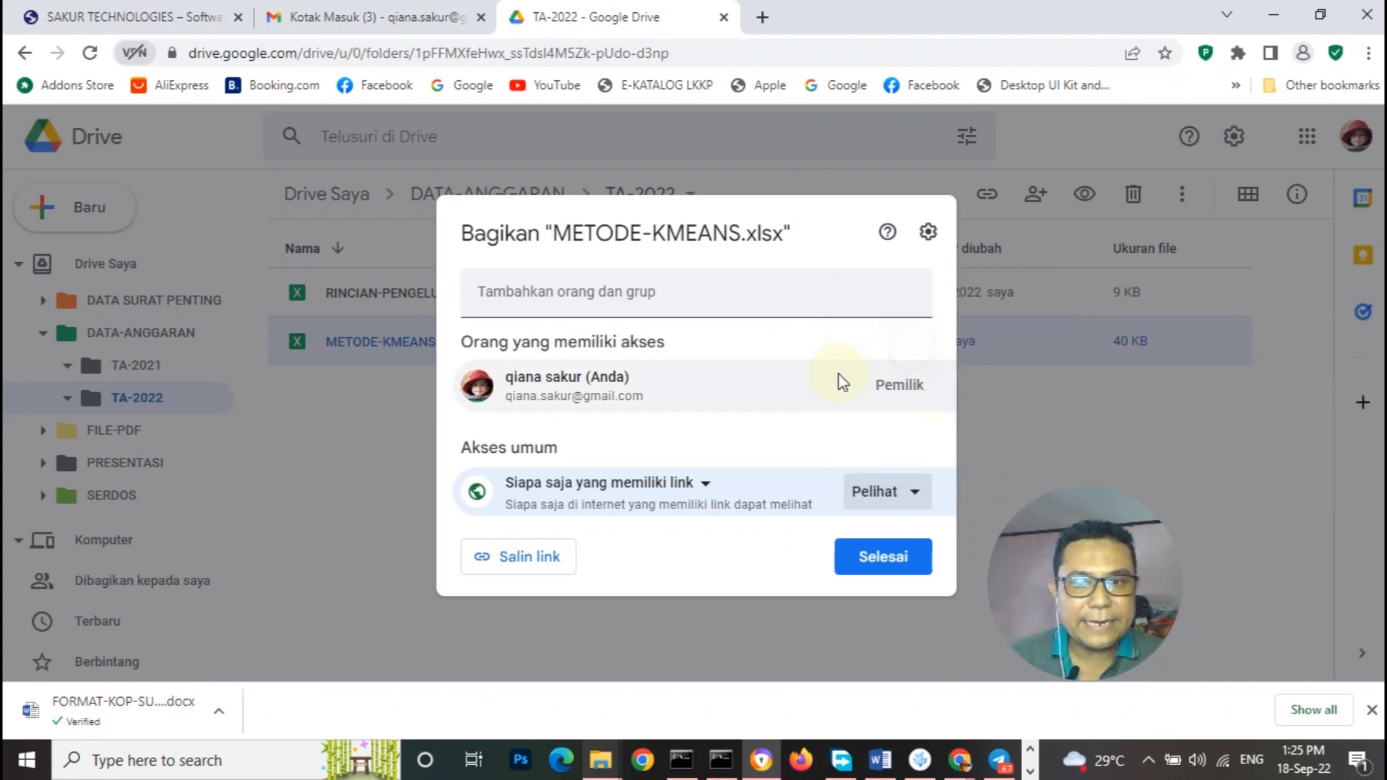
click(538, 566)
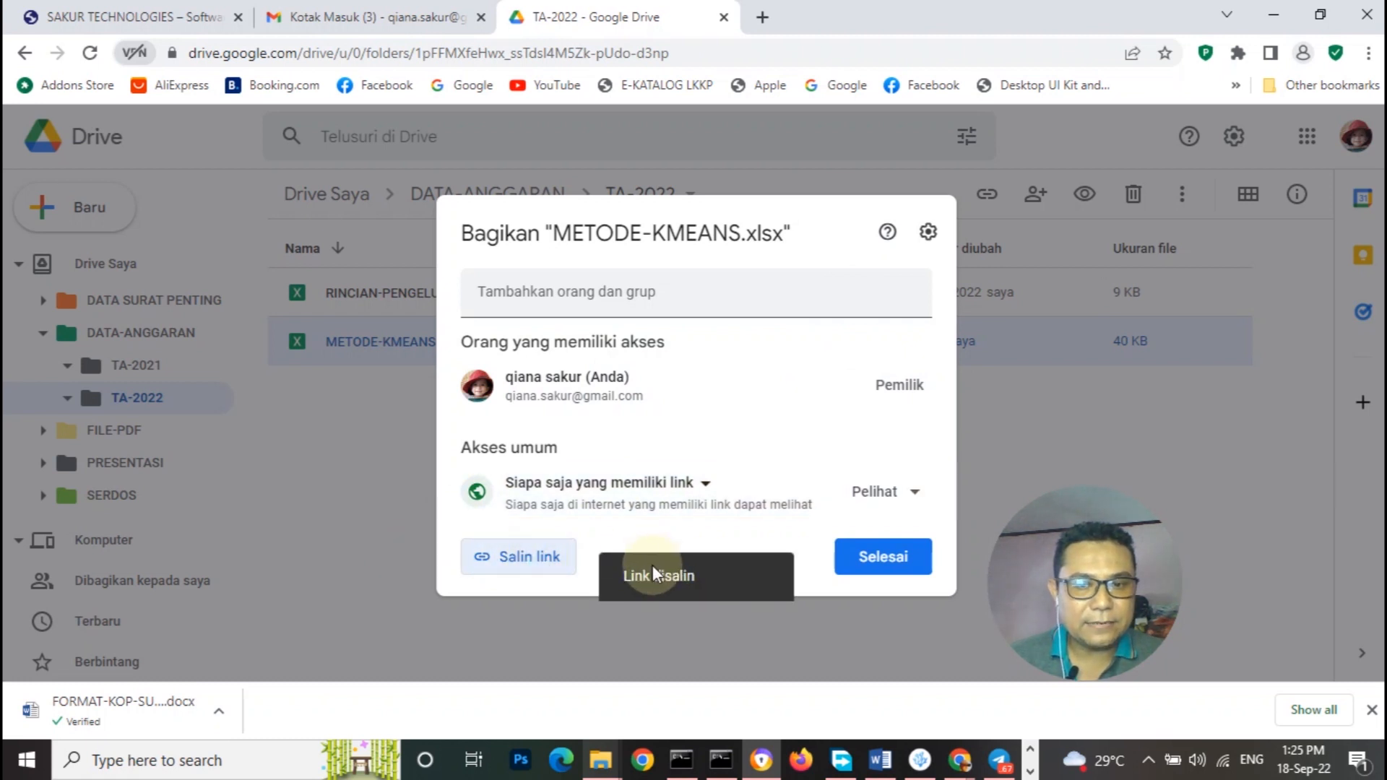
click(895, 560)
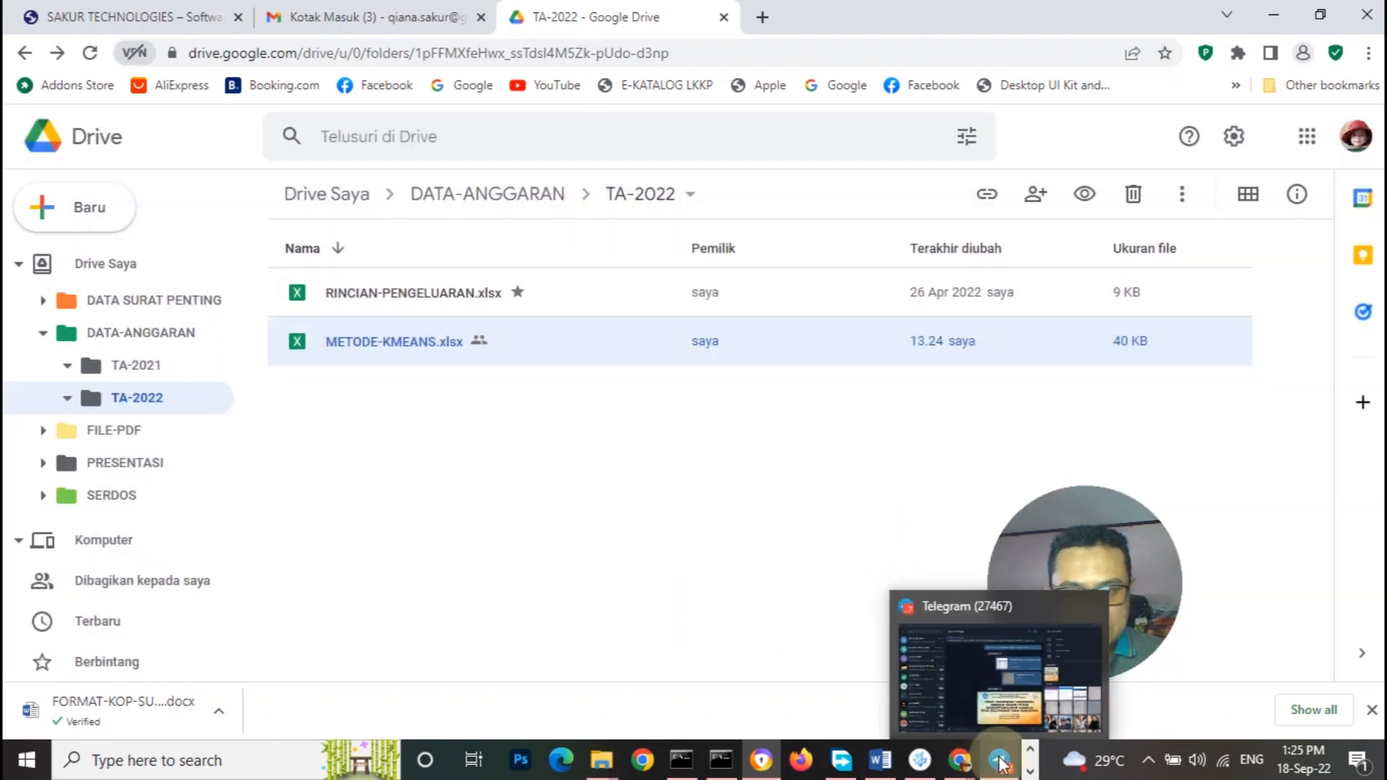
Paste and send the METODE-KMEANS sharing link in Telegram's Saved Messages, then select the file in Drive
click(1000, 759)
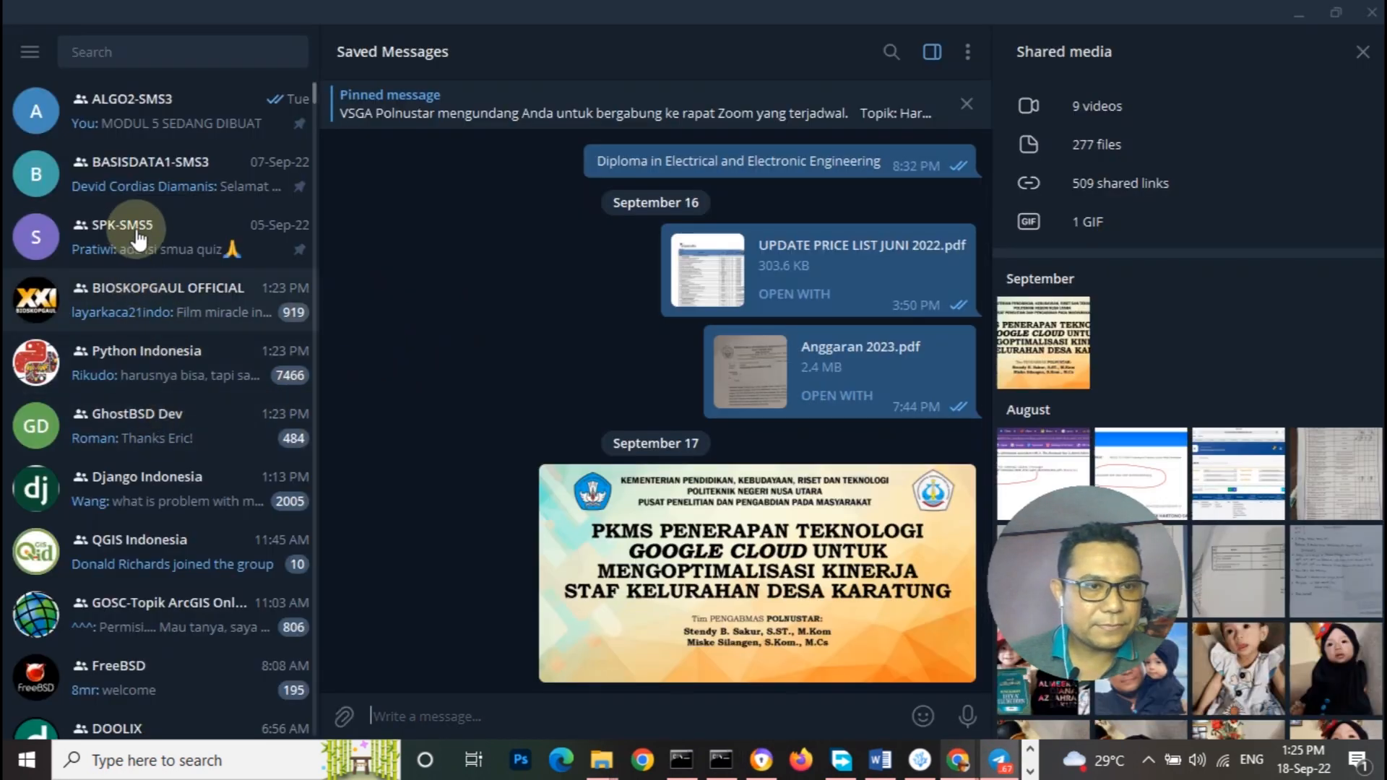
scroll(193, 416, down, 6)
scroll(189, 448, down, 3)
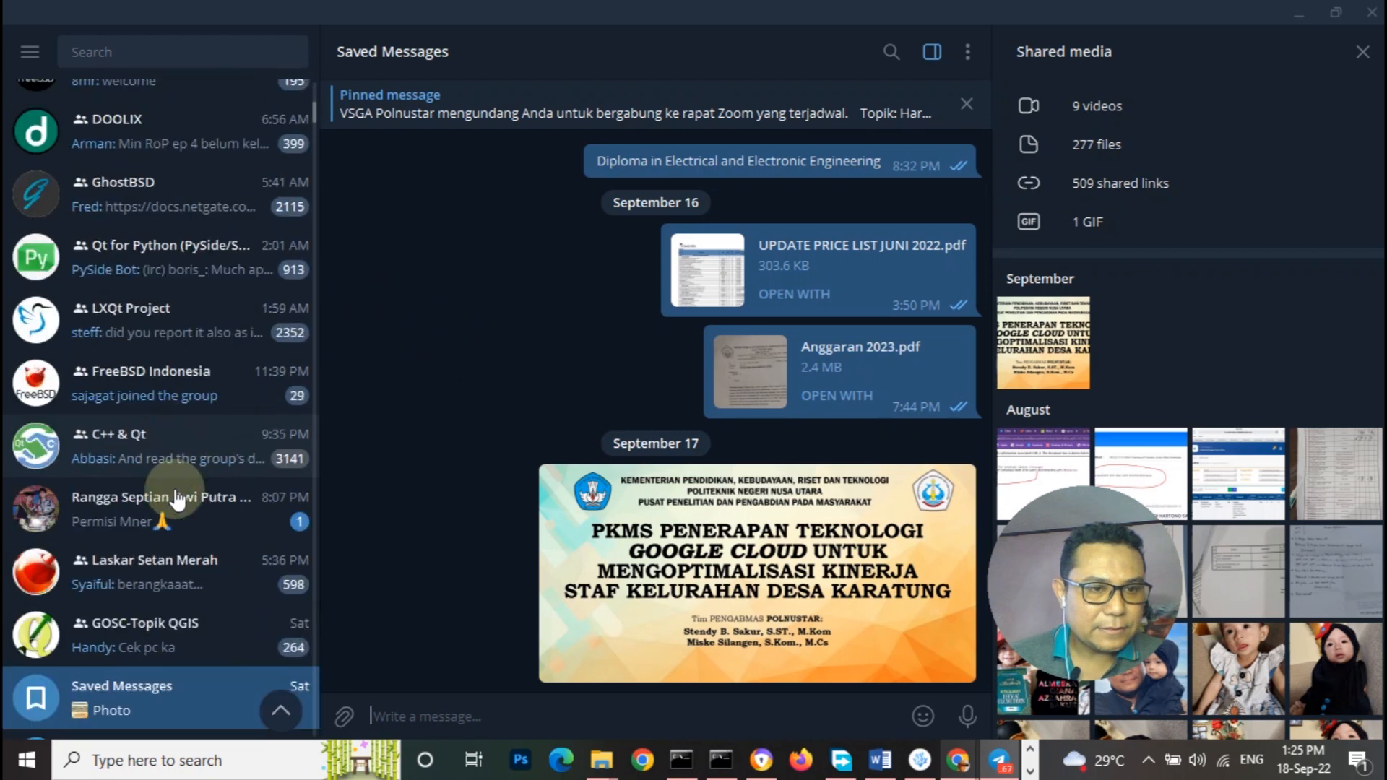
scroll(185, 521, down, 2)
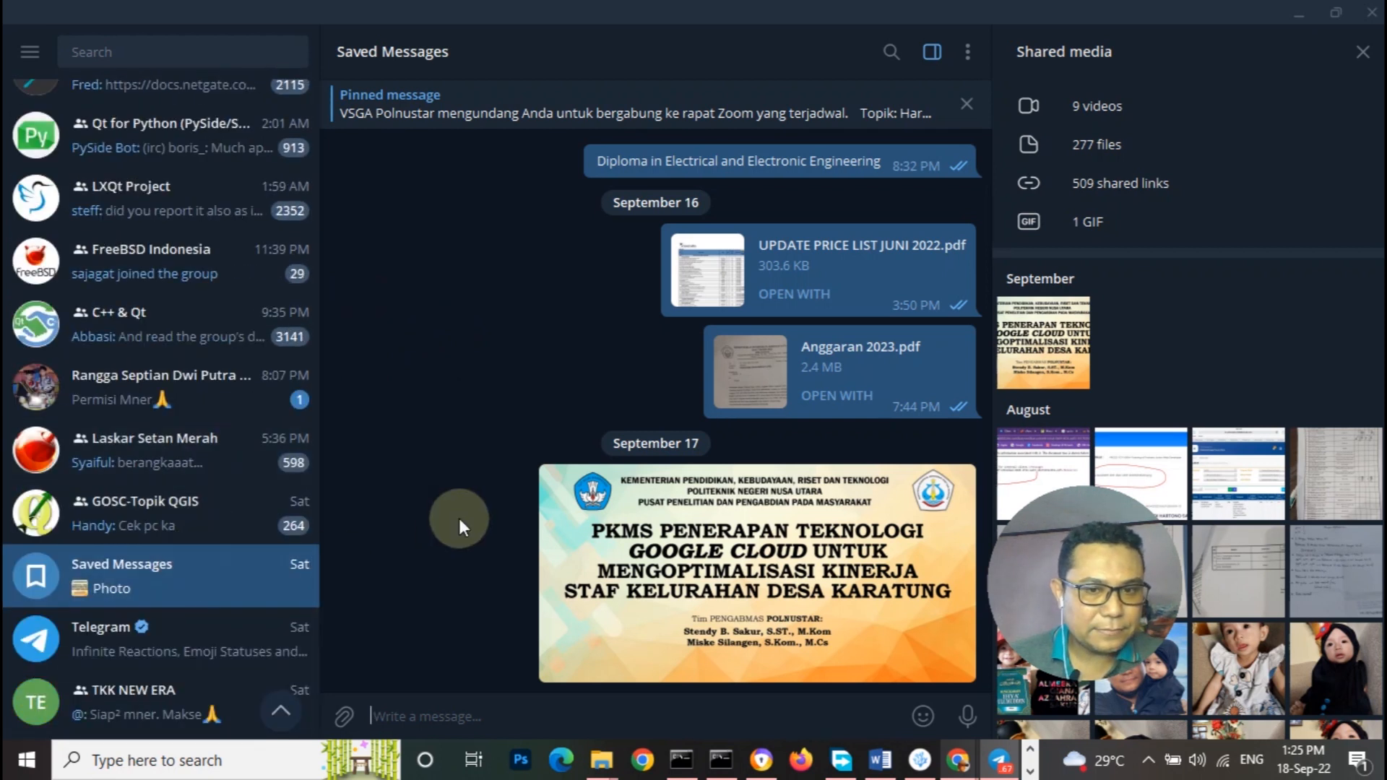
scroll(476, 549, up, 1)
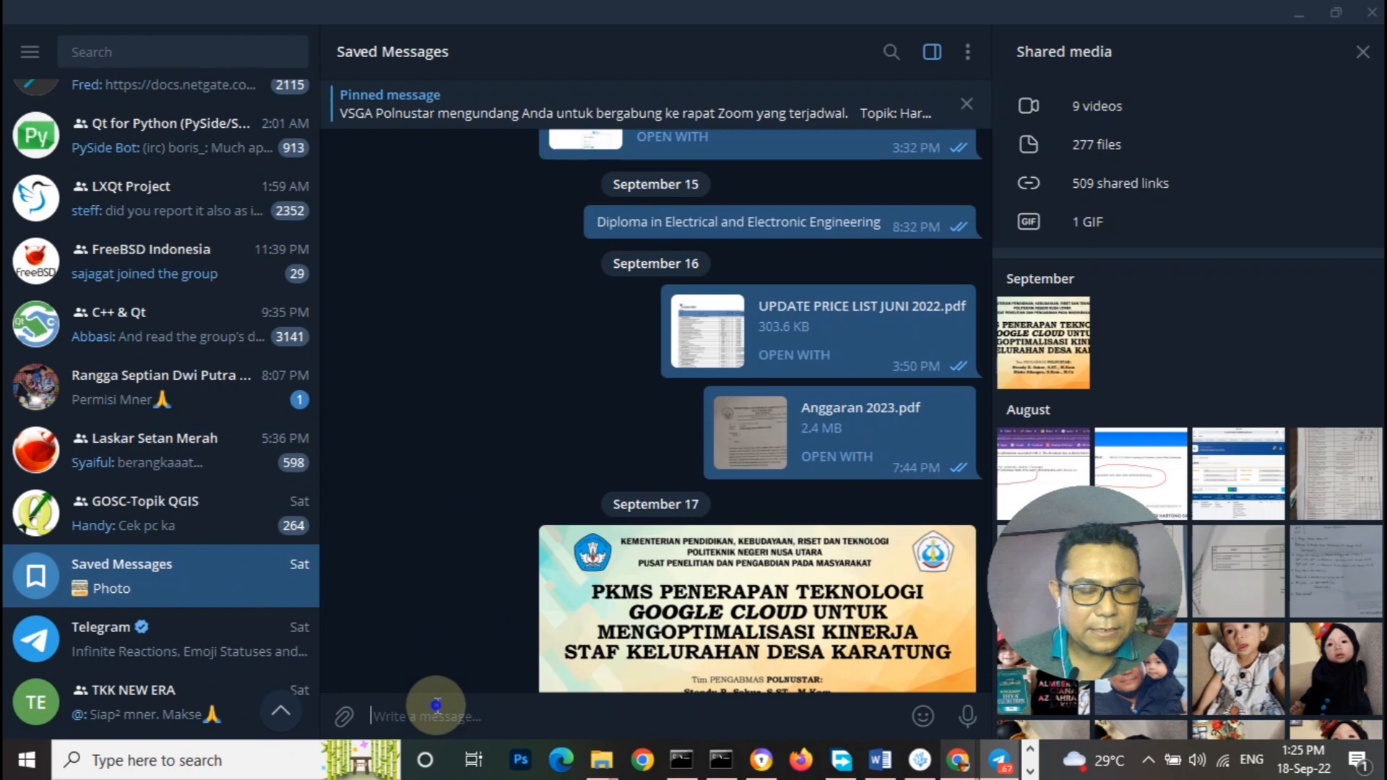
right_click(436, 706)
click(473, 560)
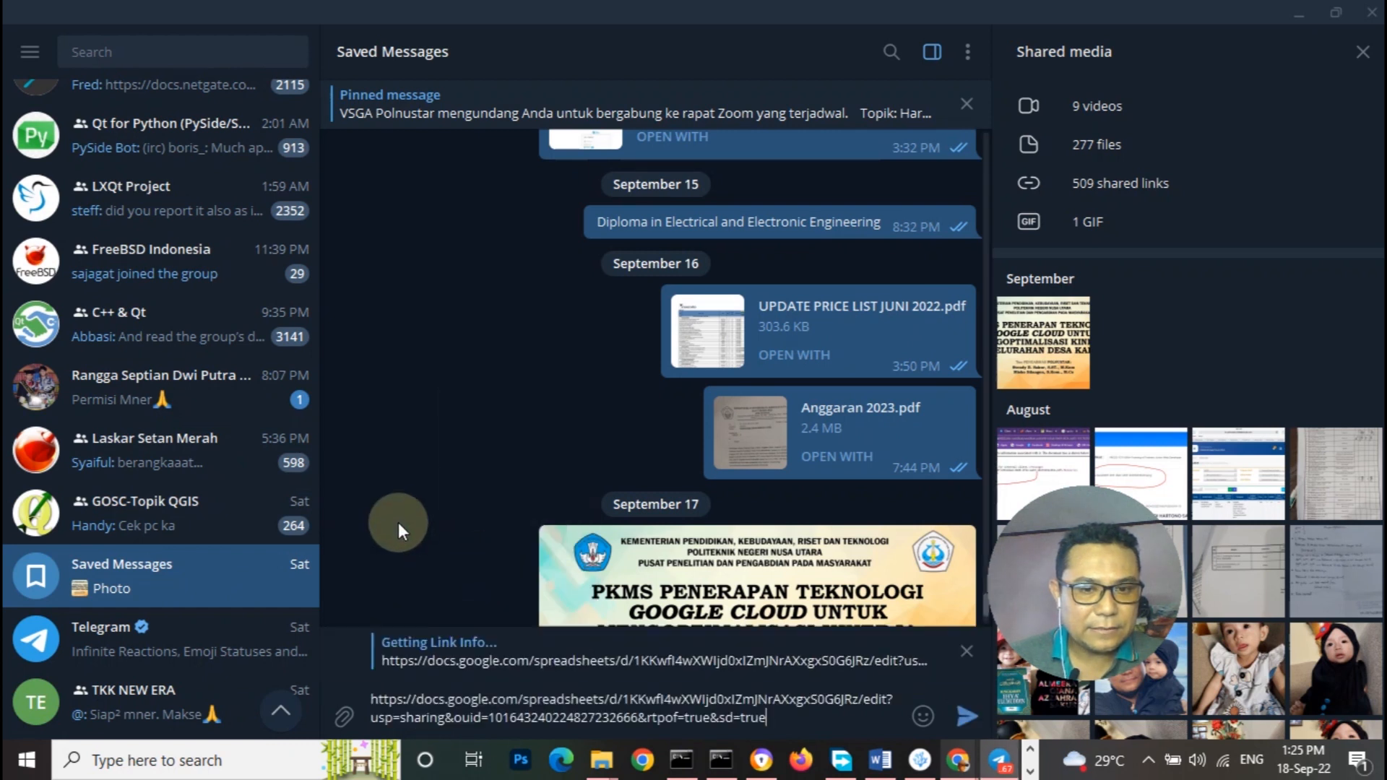
key(Return)
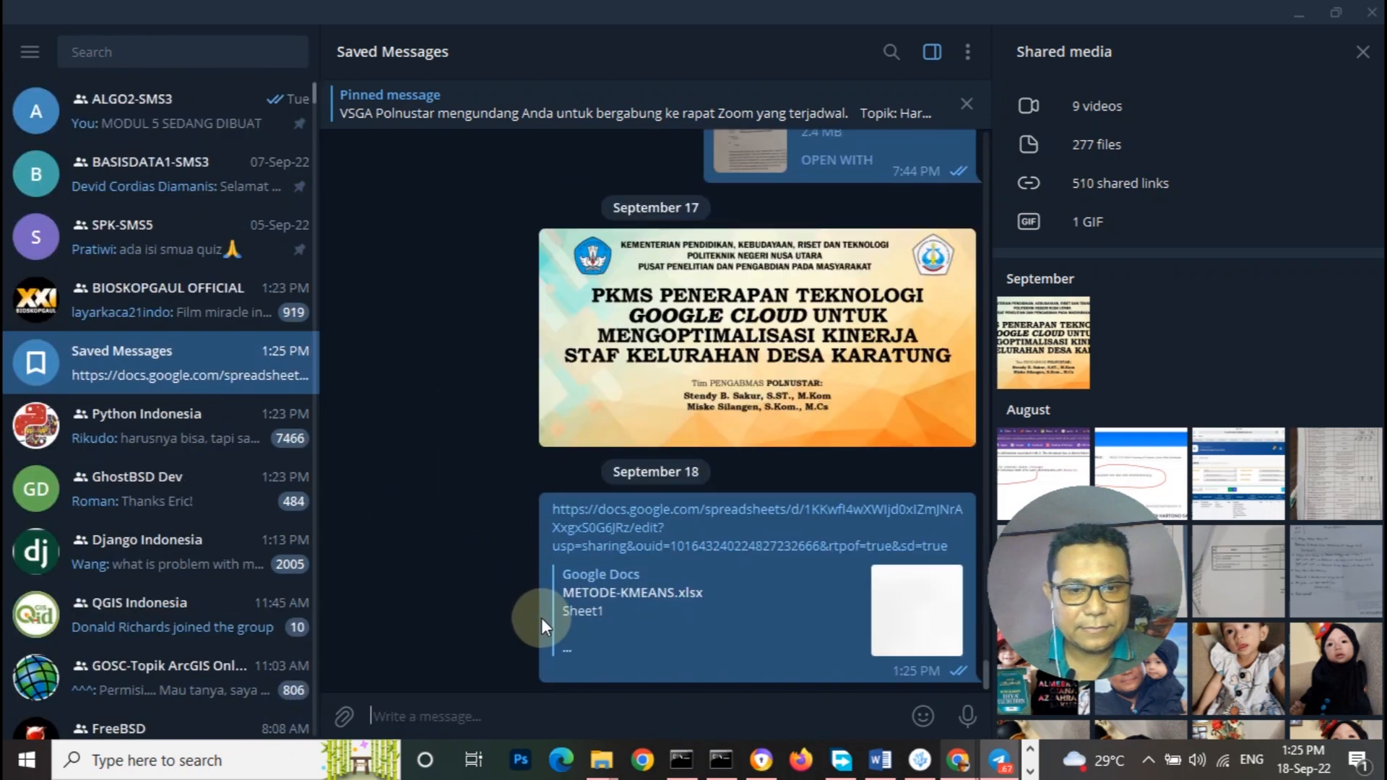
click(1296, 18)
click(403, 350)
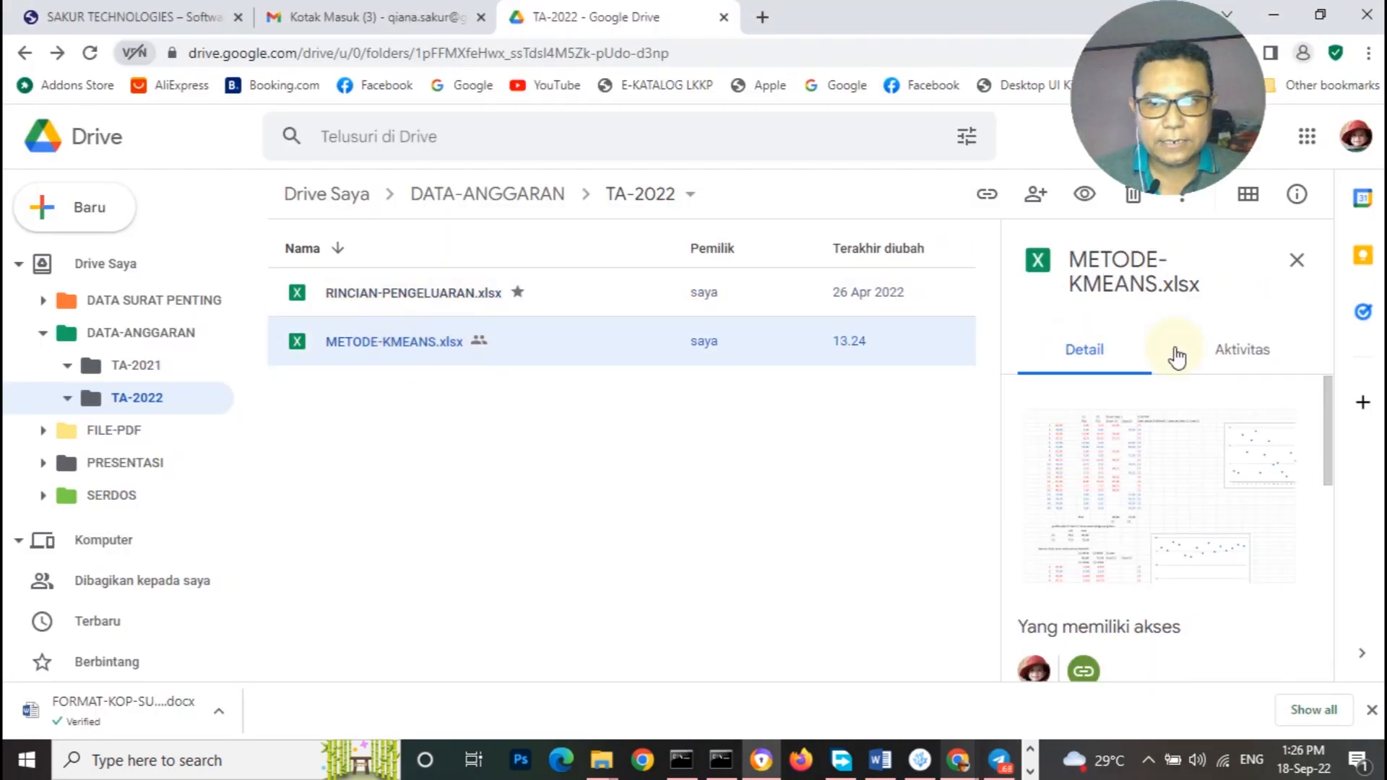
Reopen the METODE-KMEANS.xlsx details panel on its Aktivitas tab
click(1297, 260)
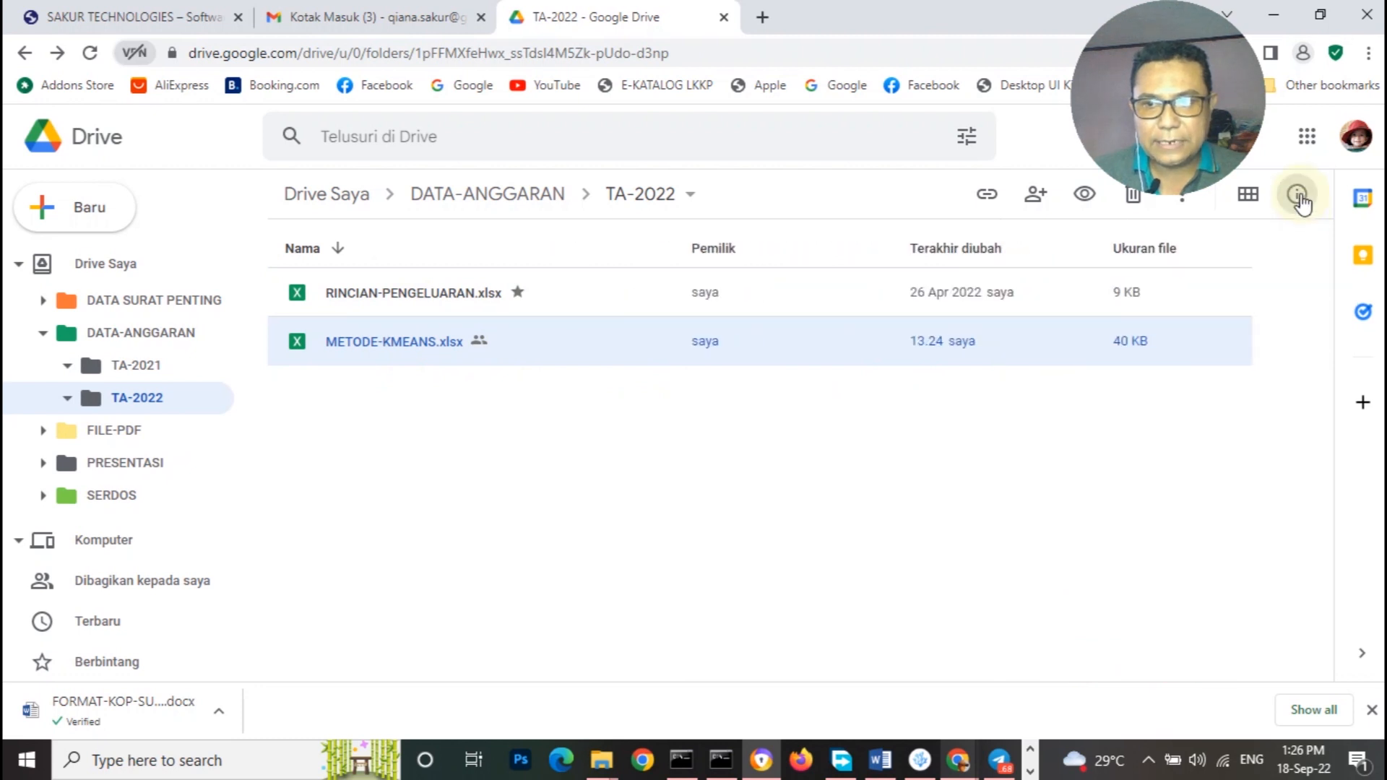
click(1299, 196)
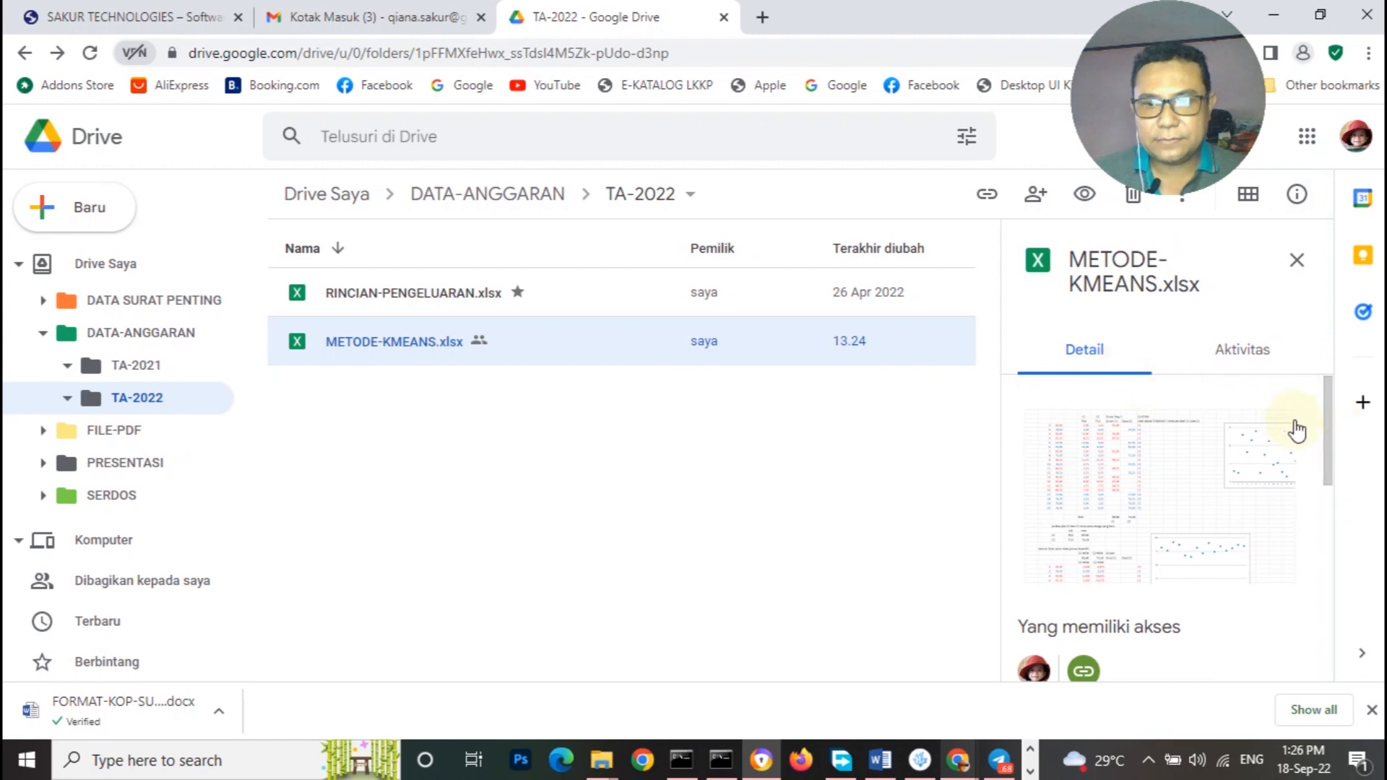
drag(1328, 409, 1328, 457)
click(1257, 360)
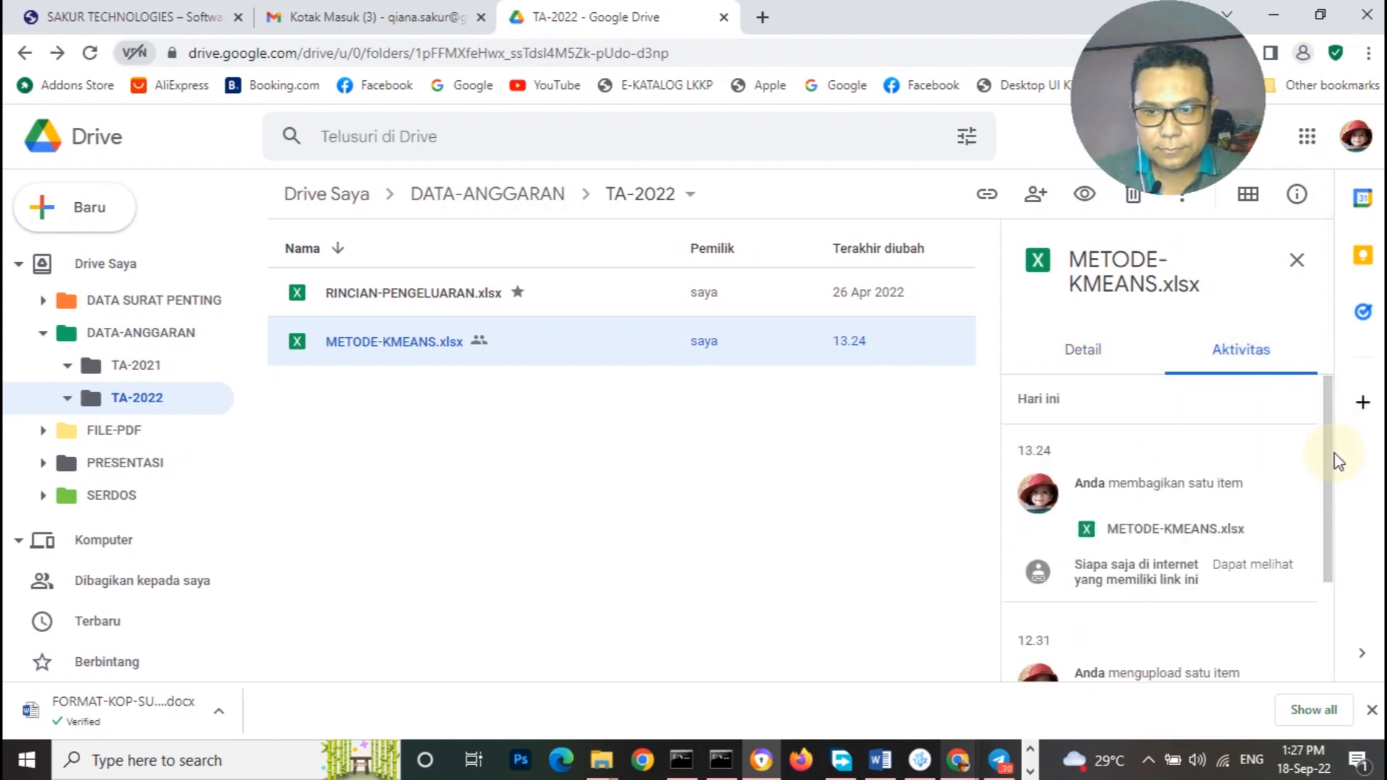
Review the activity log, highlighting the entry shared with anyone holding the link
scroll(1326, 462, down, 1)
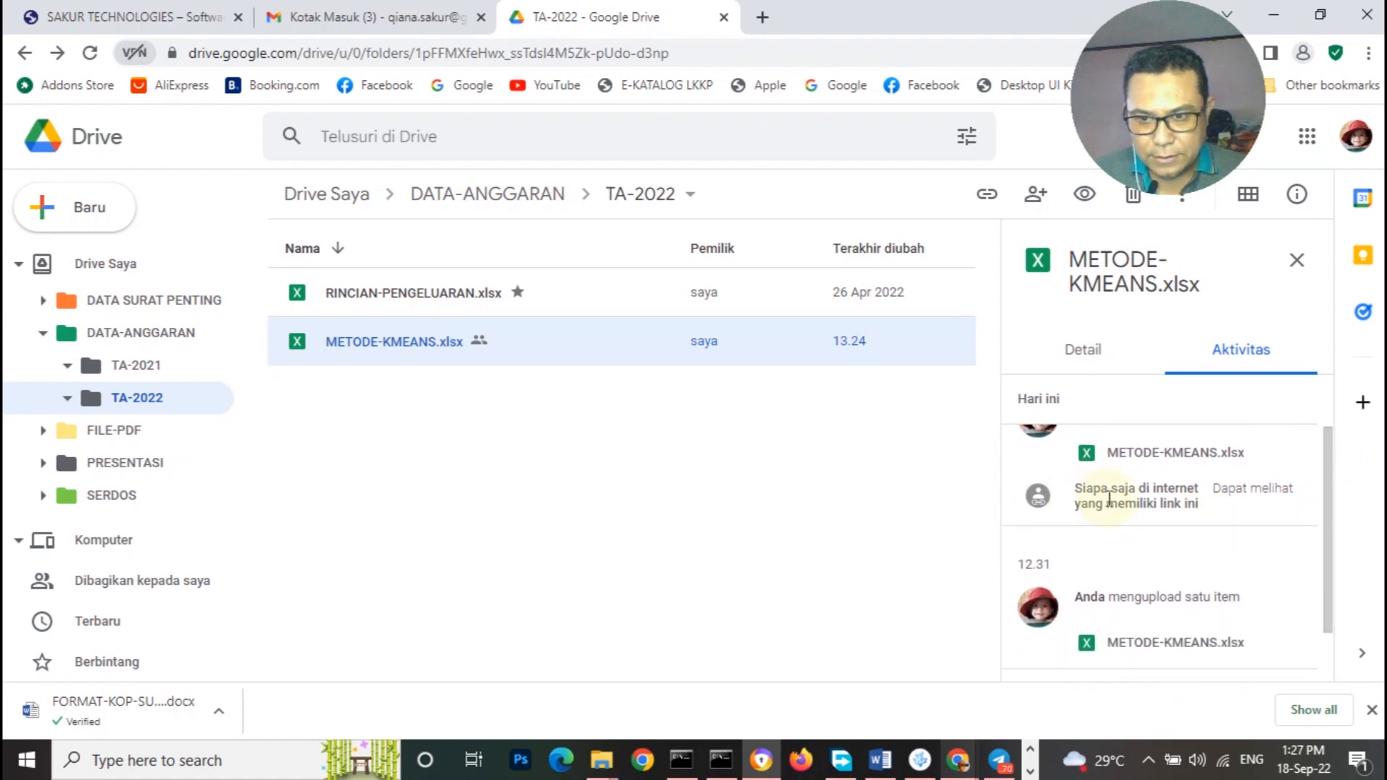
scroll(1327, 553, down, 1)
scroll(1329, 570, up, 2)
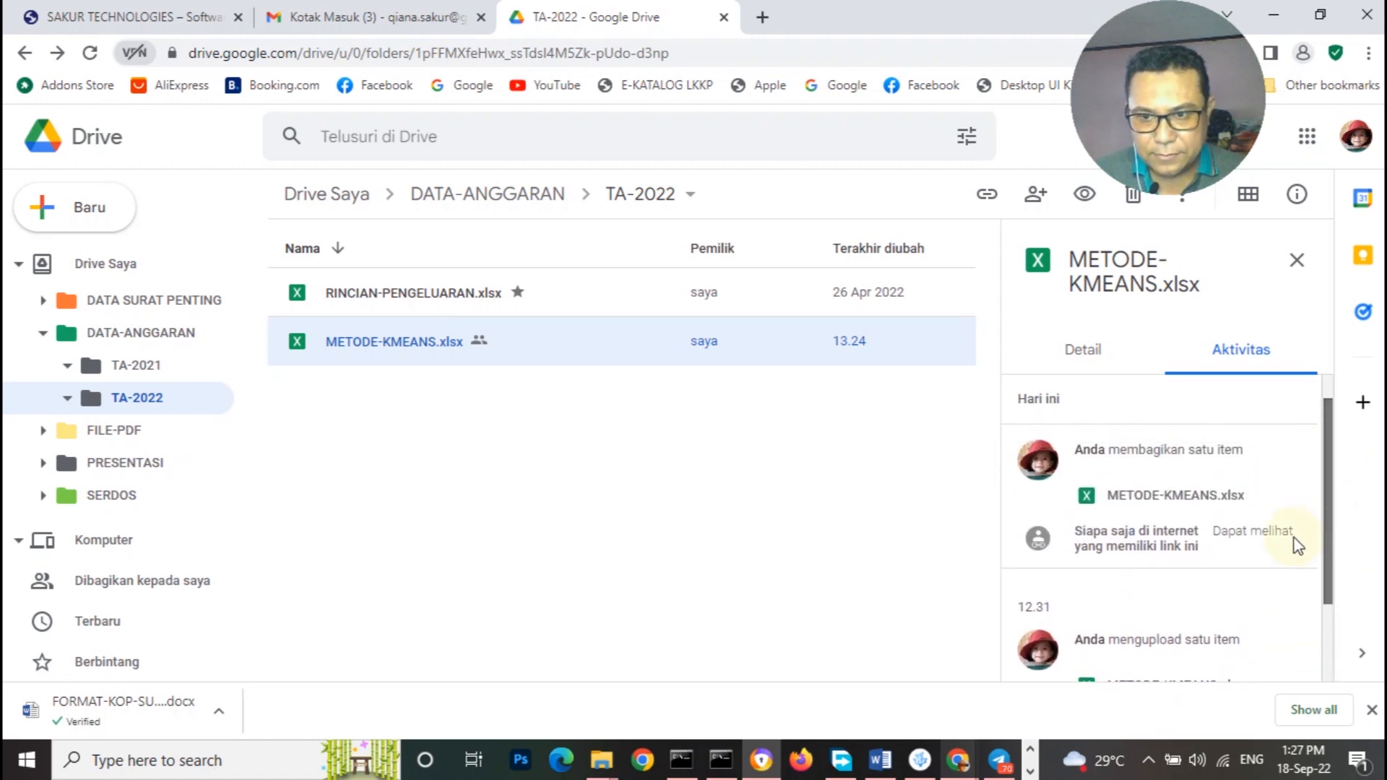
drag(1080, 536, 1292, 533)
click(1225, 537)
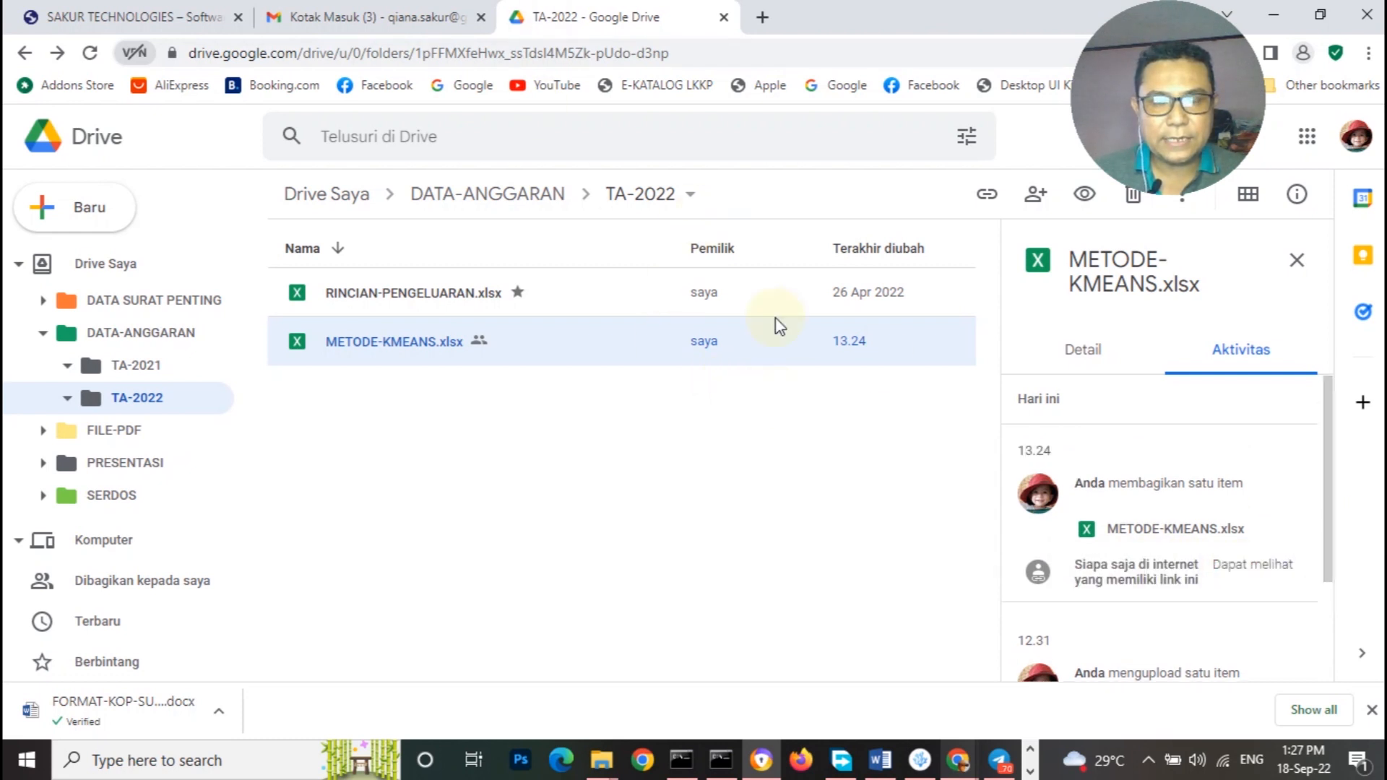
Open the METODE-KMEANS link from Telegram in Sheets, maximize it, check the viewing account, then minimize
click(999, 760)
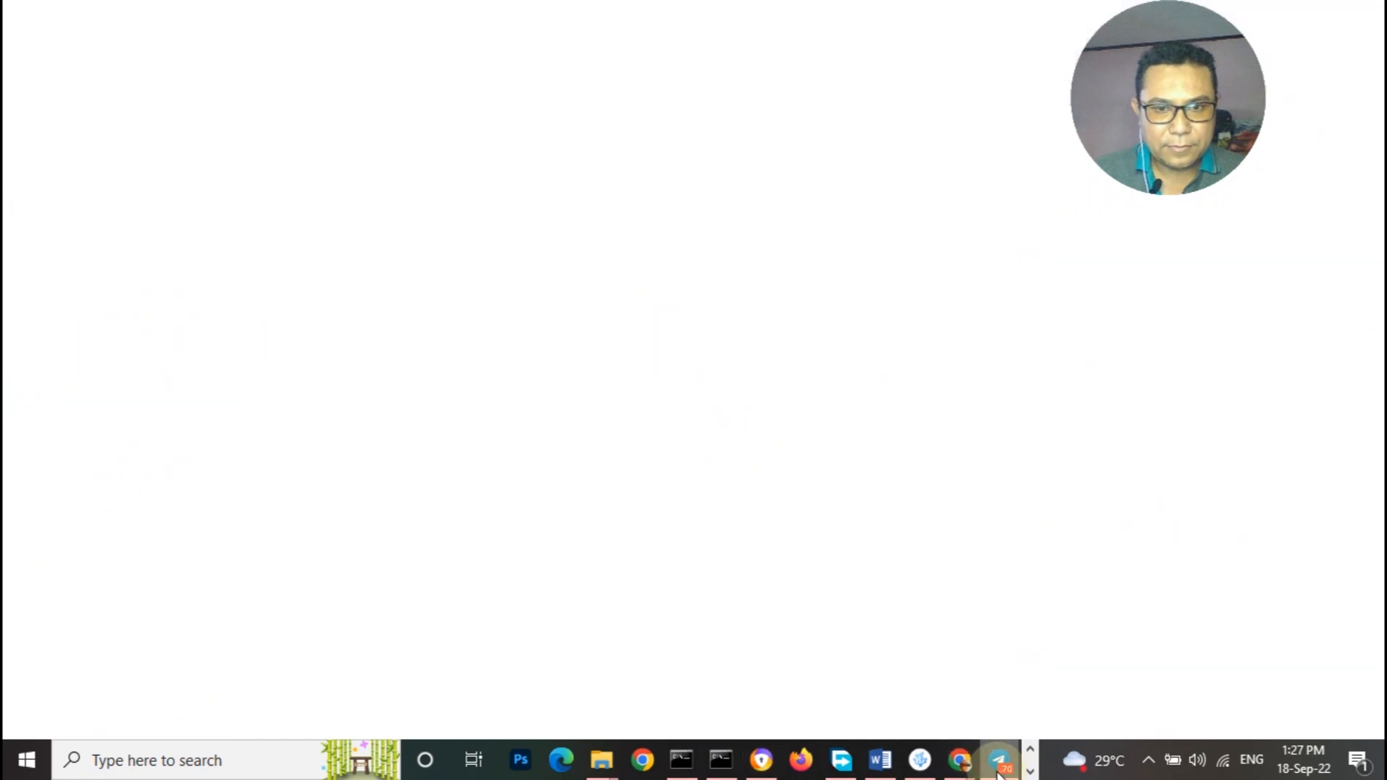
click(694, 550)
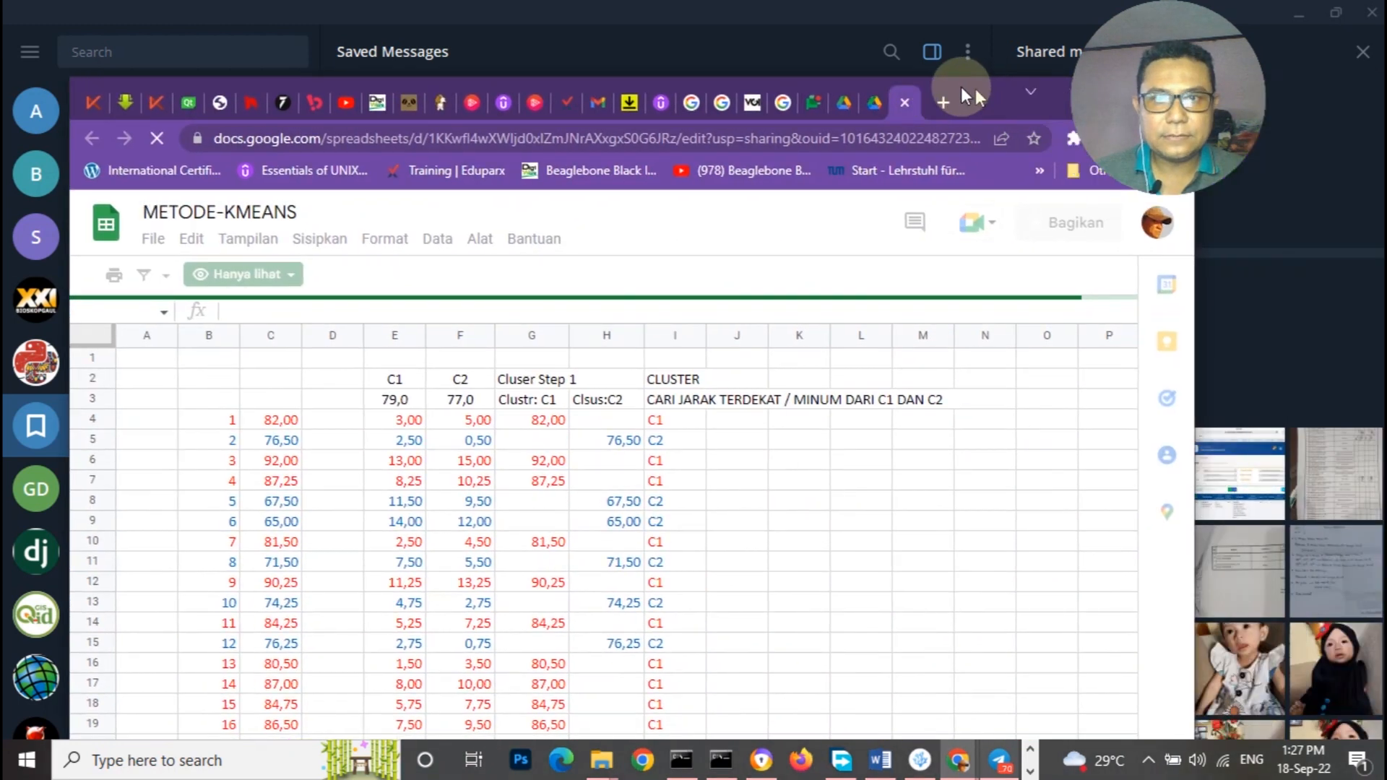
double_click(953, 85)
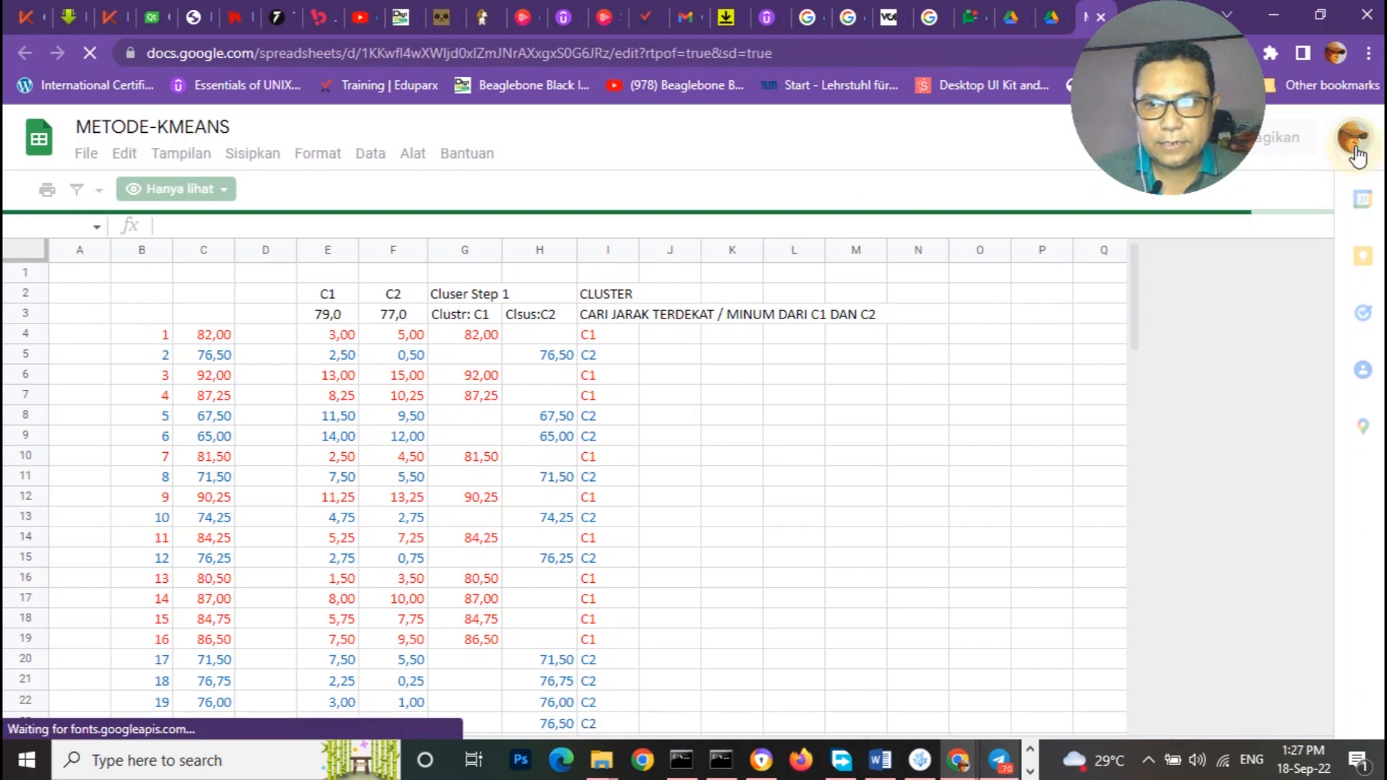
click(1353, 147)
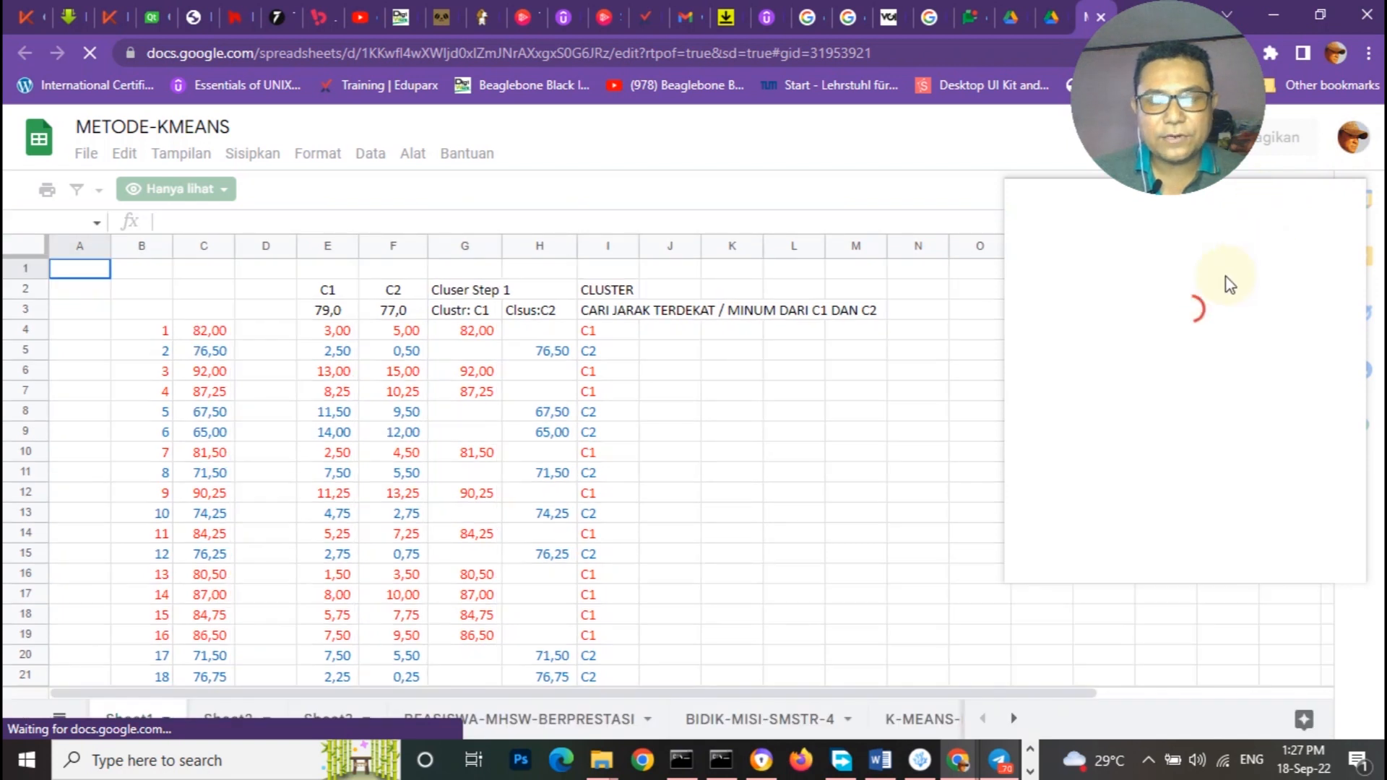
click(1278, 14)
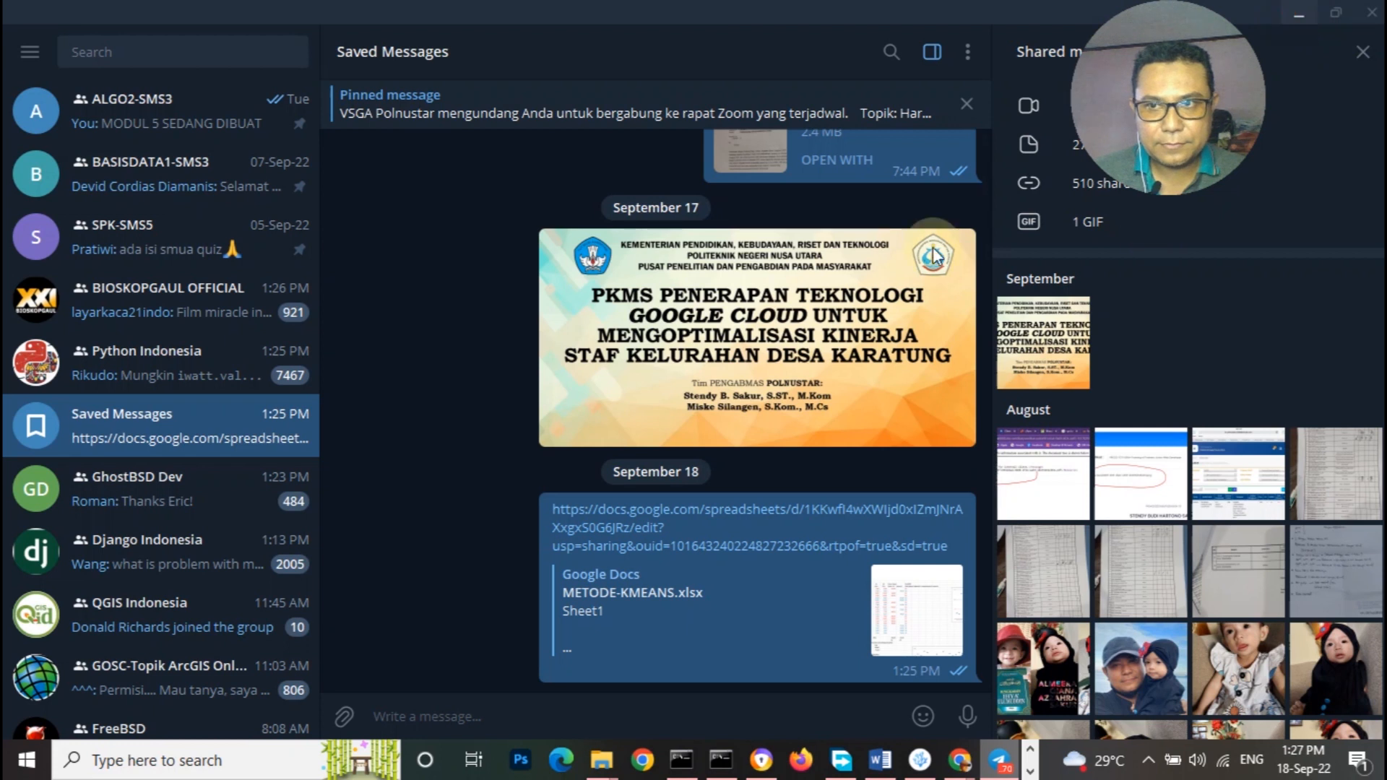
click(1298, 15)
click(1356, 136)
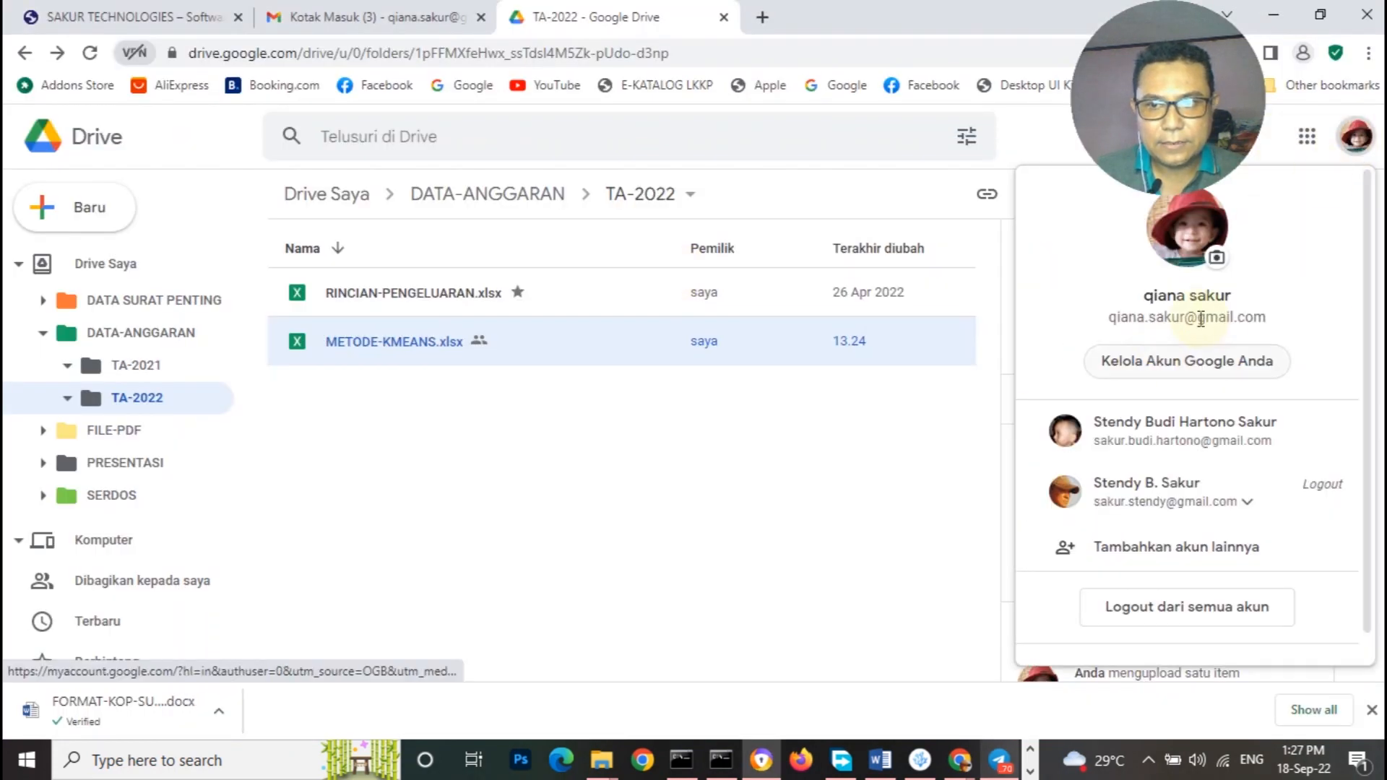
click(643, 372)
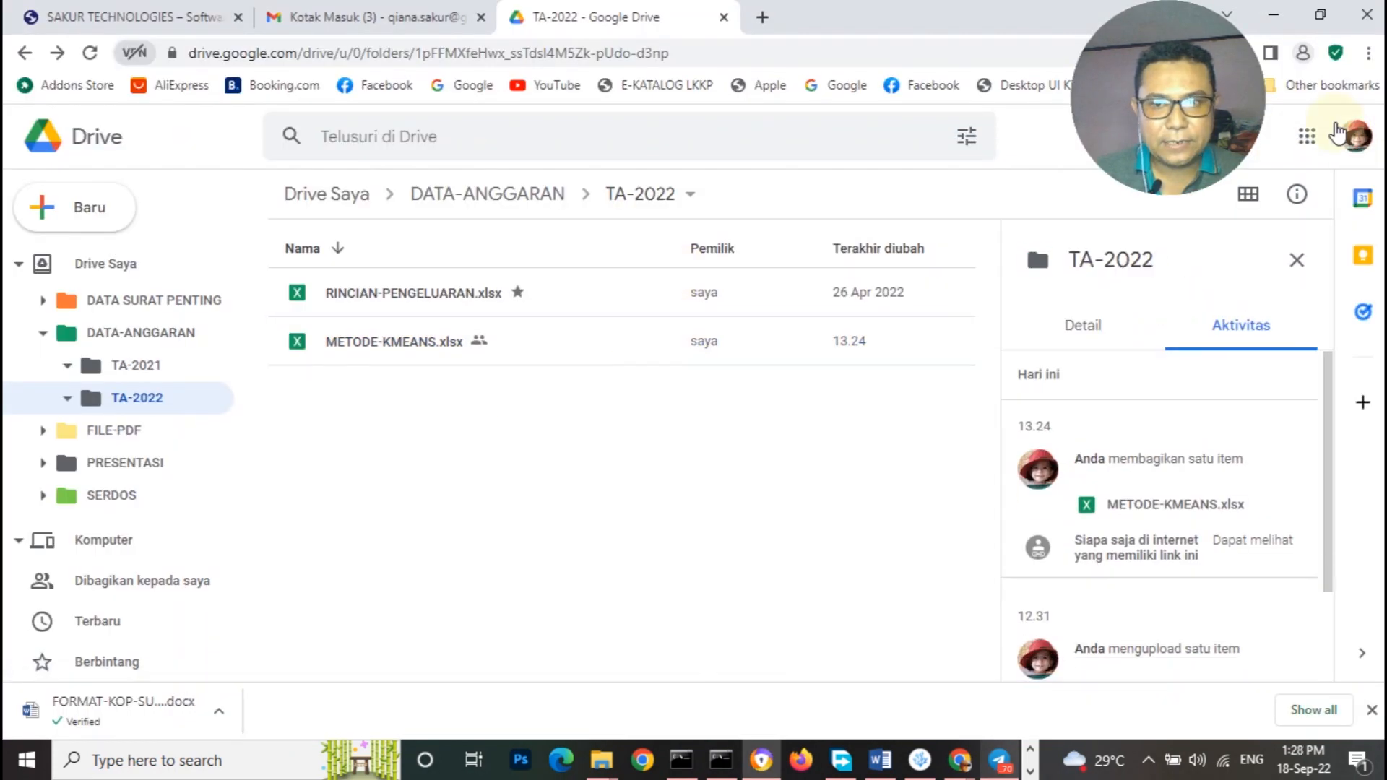
Bring the METODE-KMEANS spreadsheet window back to the front, hiding the university programme page
mouse_move(960, 764)
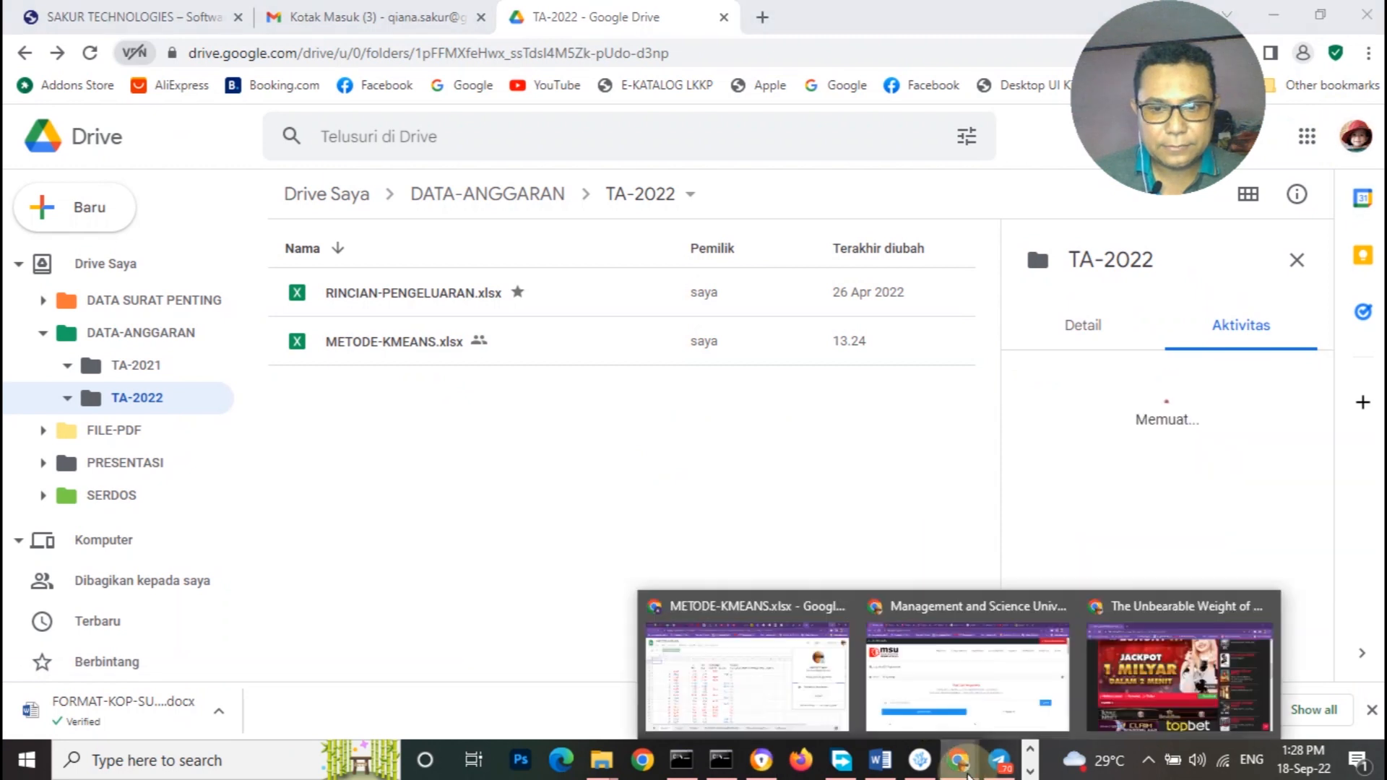
click(955, 659)
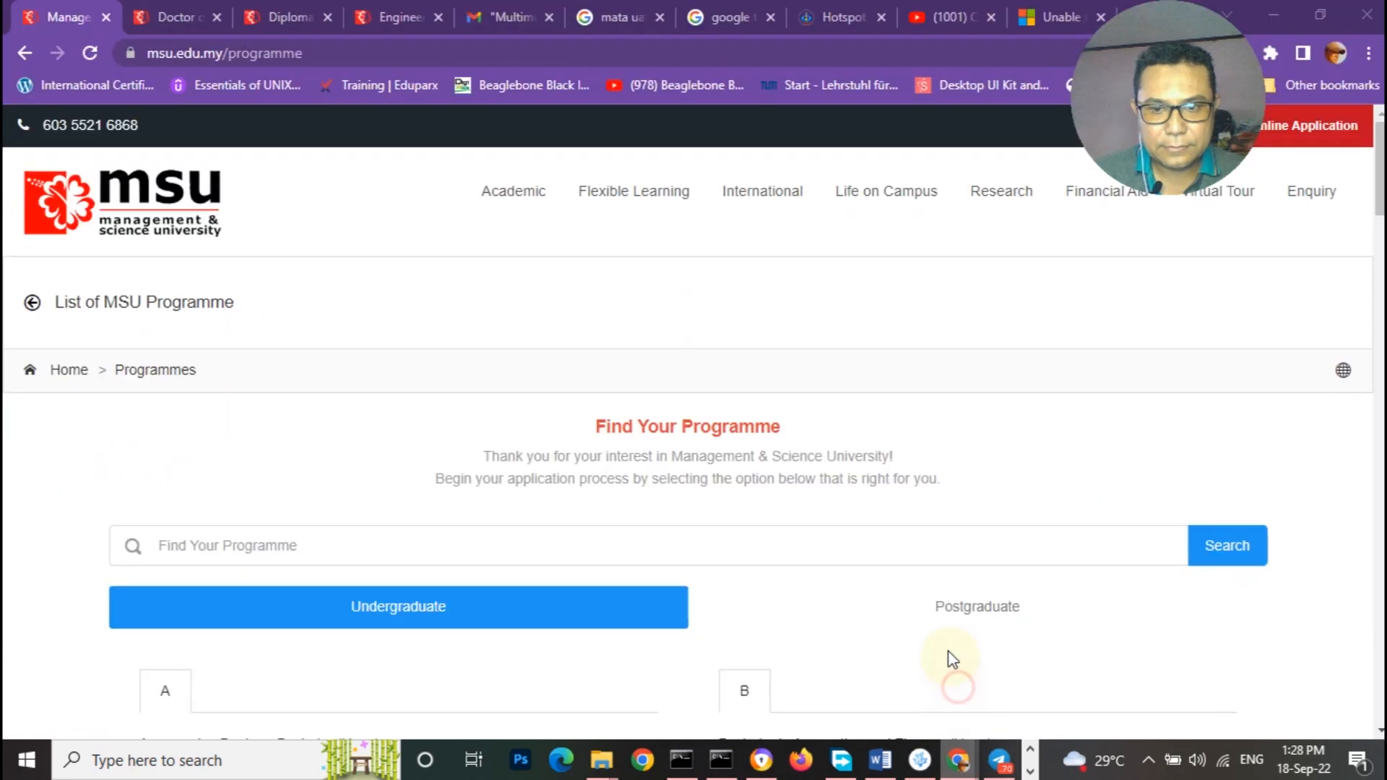
click(1274, 15)
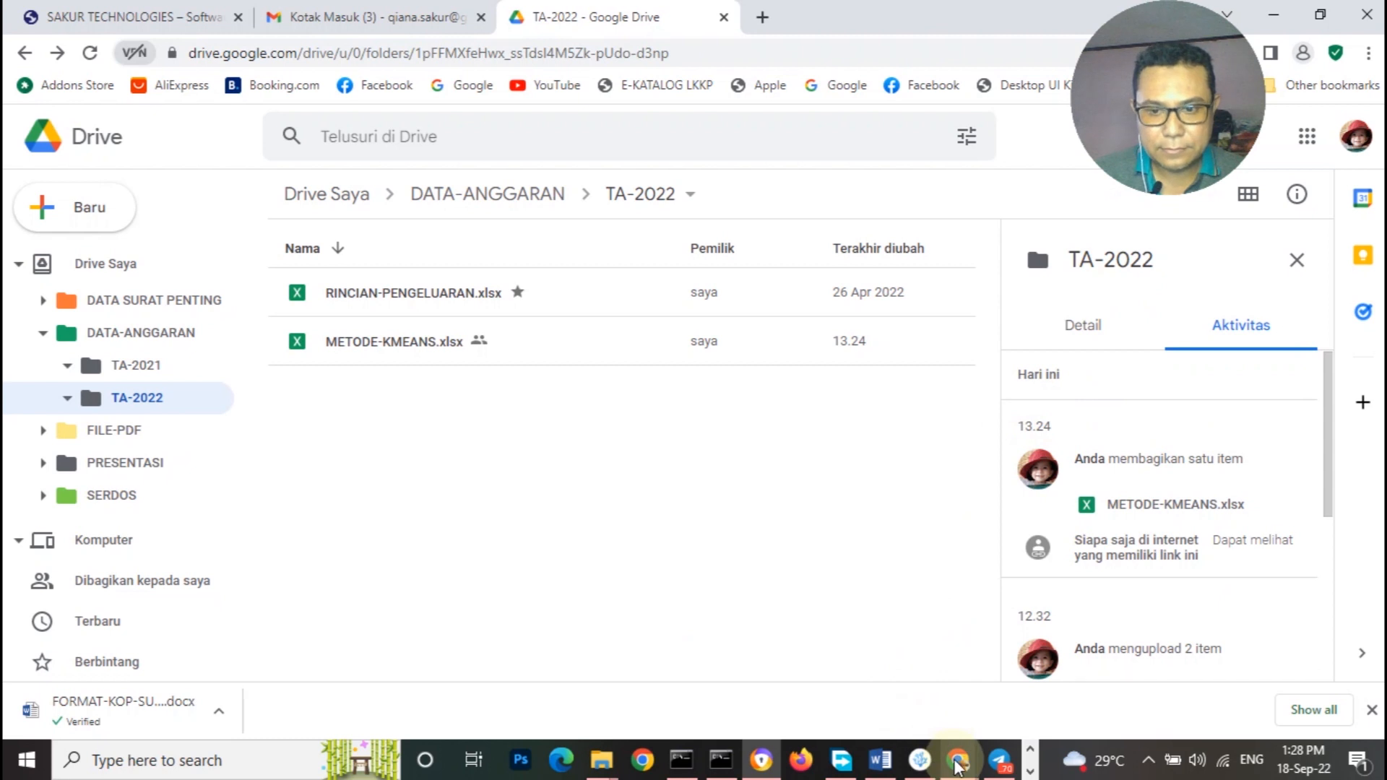
mouse_move(958, 760)
click(807, 680)
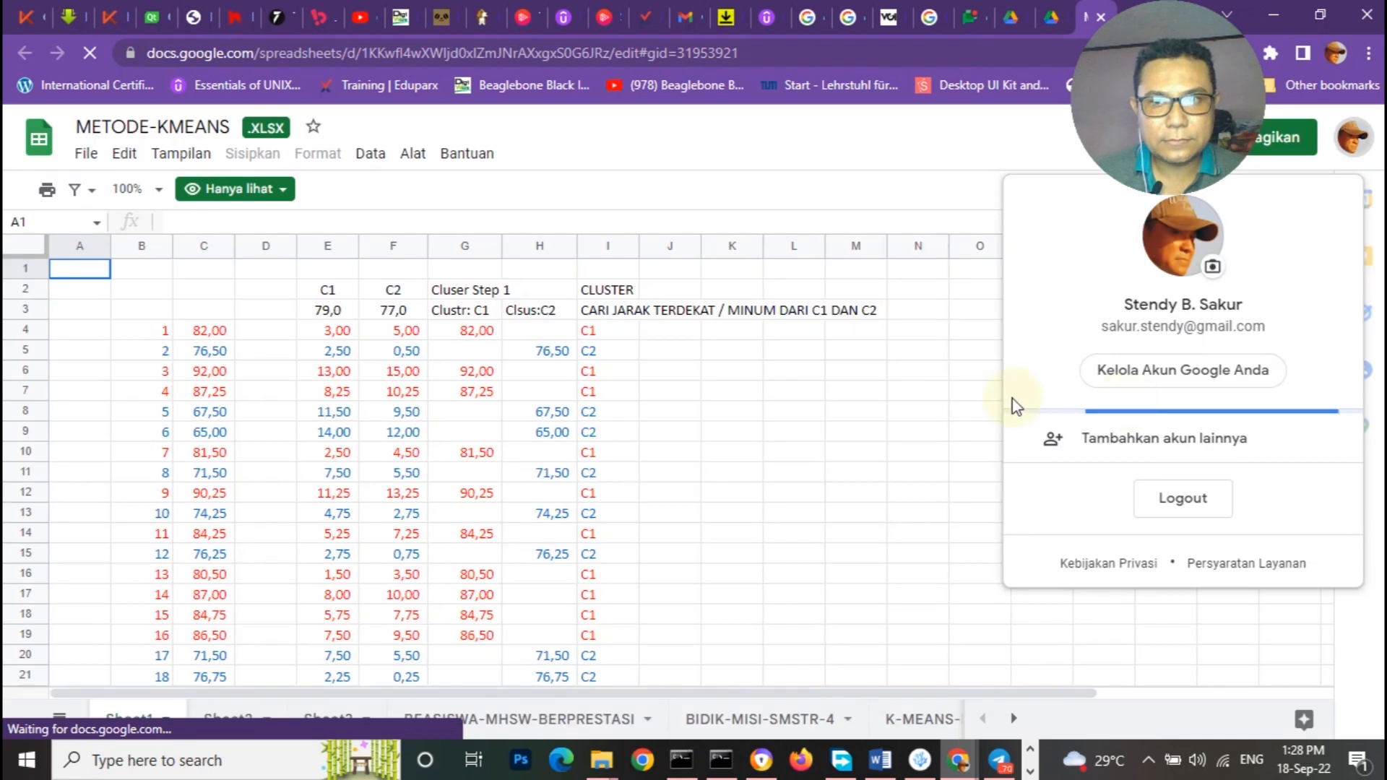
Dismiss the account popup, try selecting cell G11, and check the sheet's view-only notice
click(772, 393)
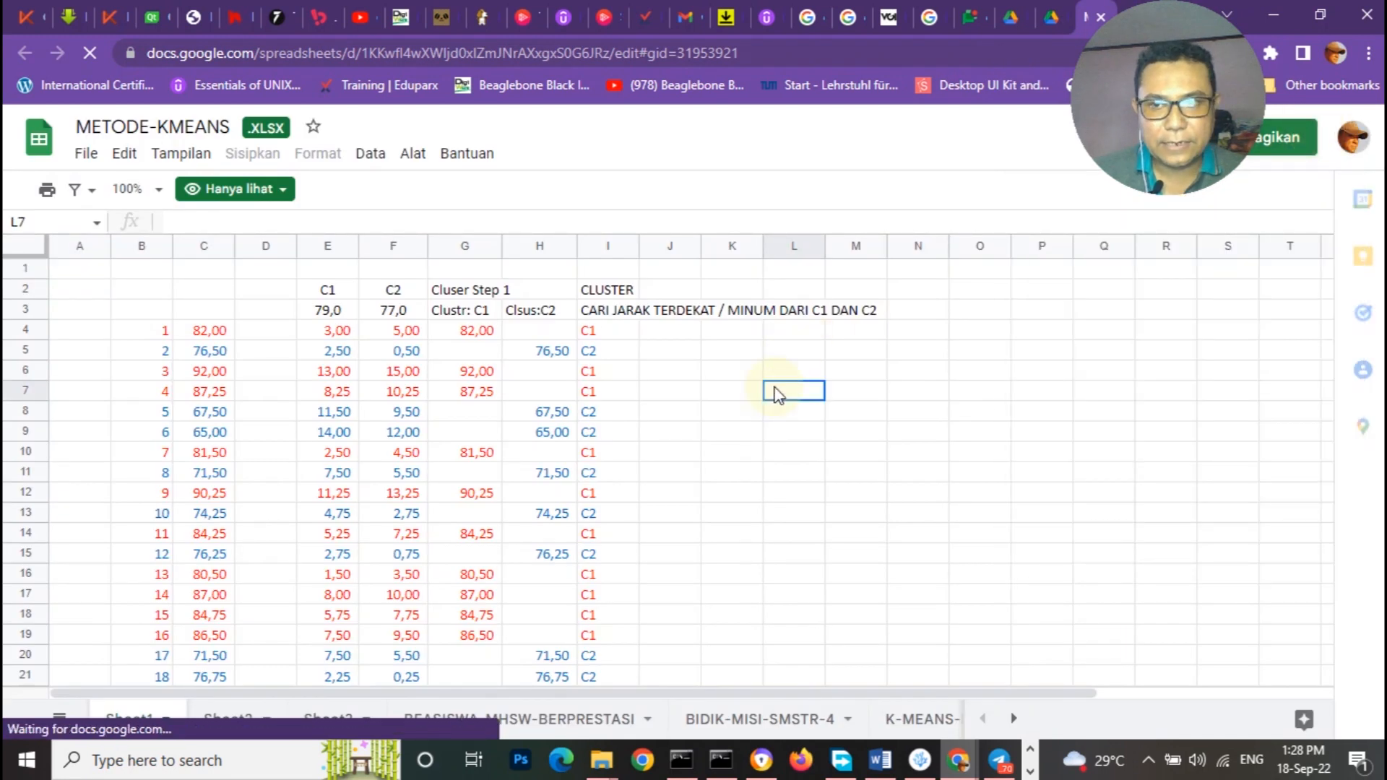
scroll(578, 448, down, 1)
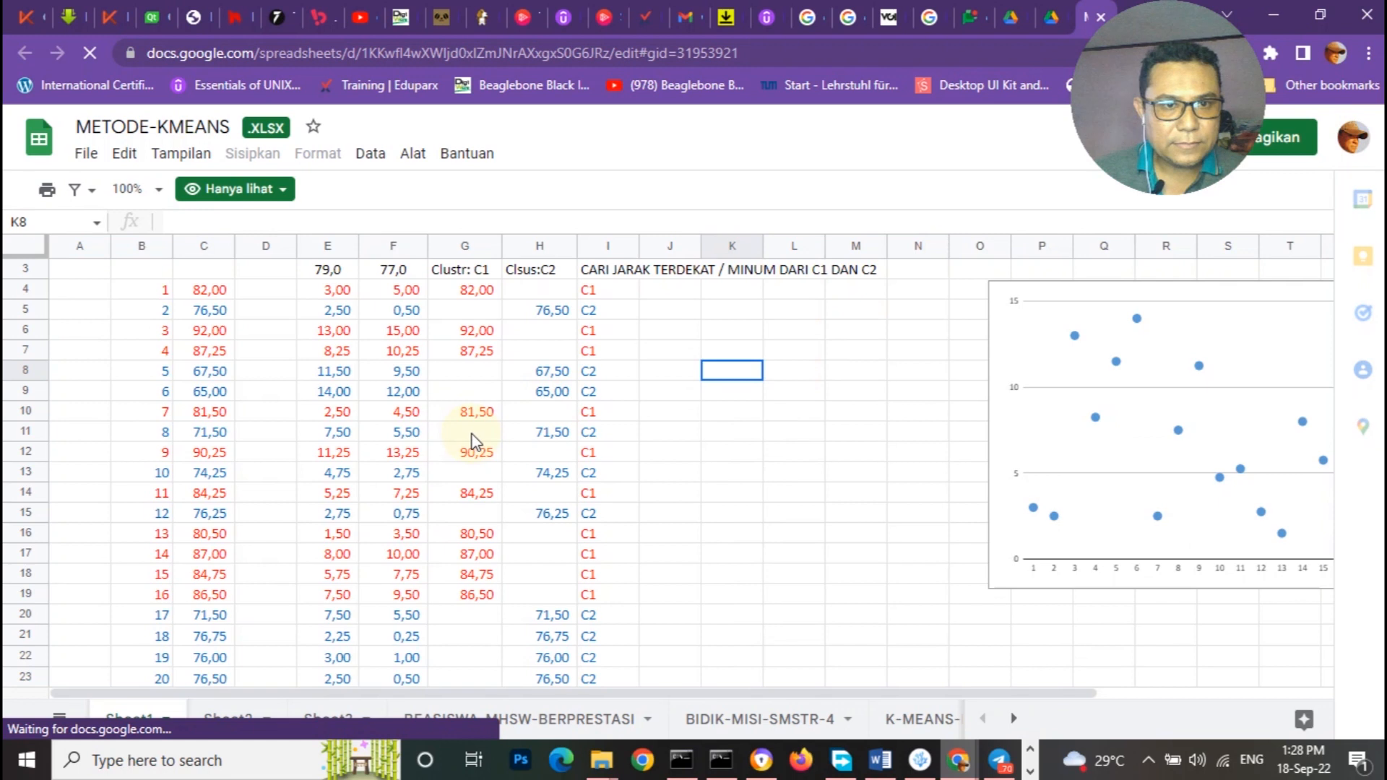
click(466, 432)
click(276, 189)
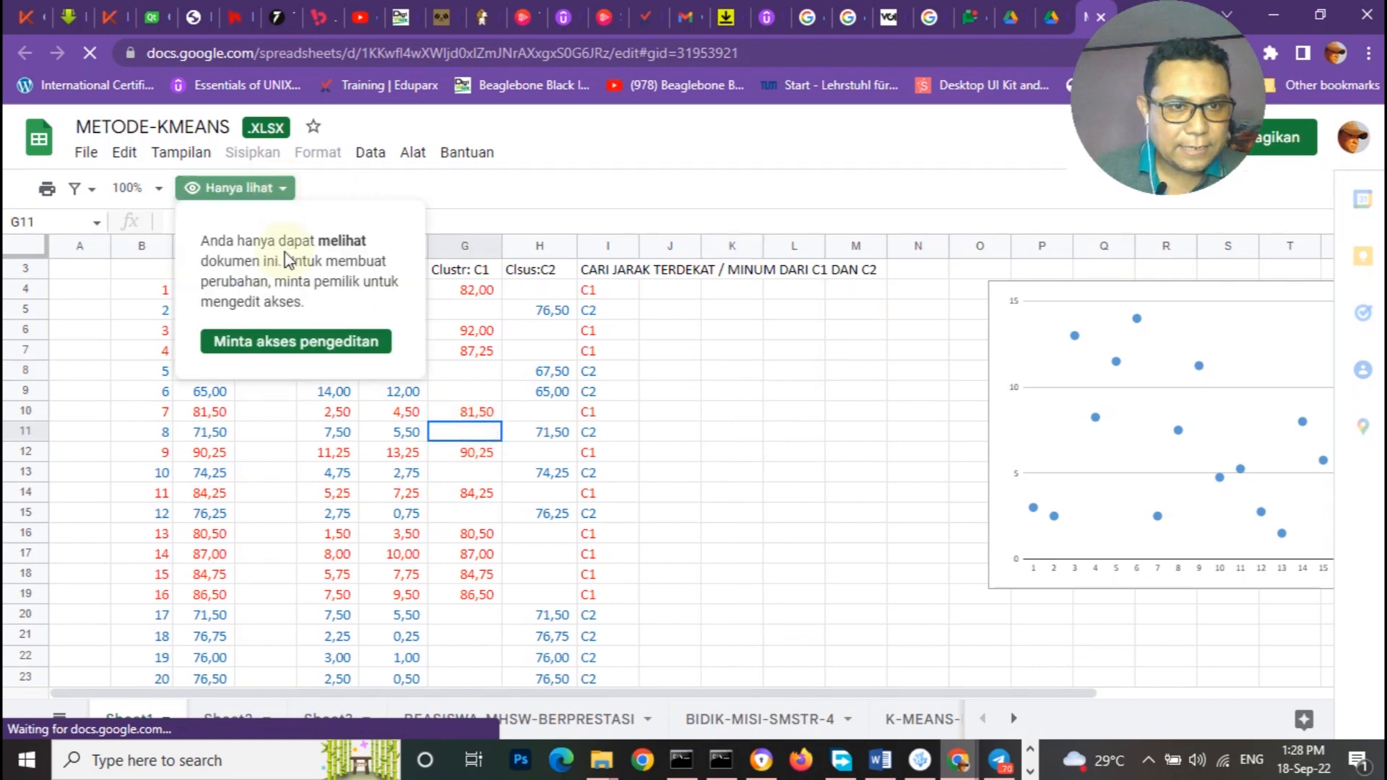
click(650, 412)
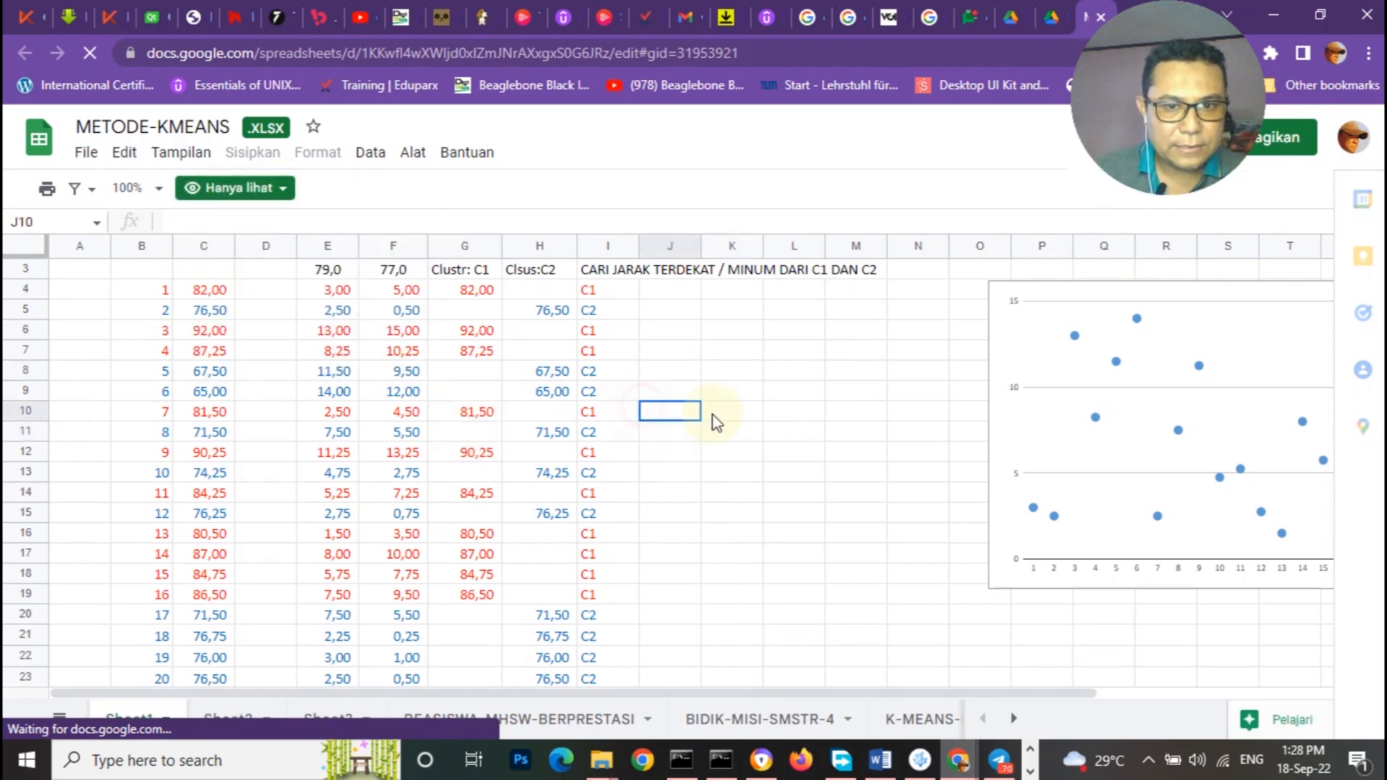
Click through cells K6 to K9 in the view-only sheet
click(729, 396)
click(753, 376)
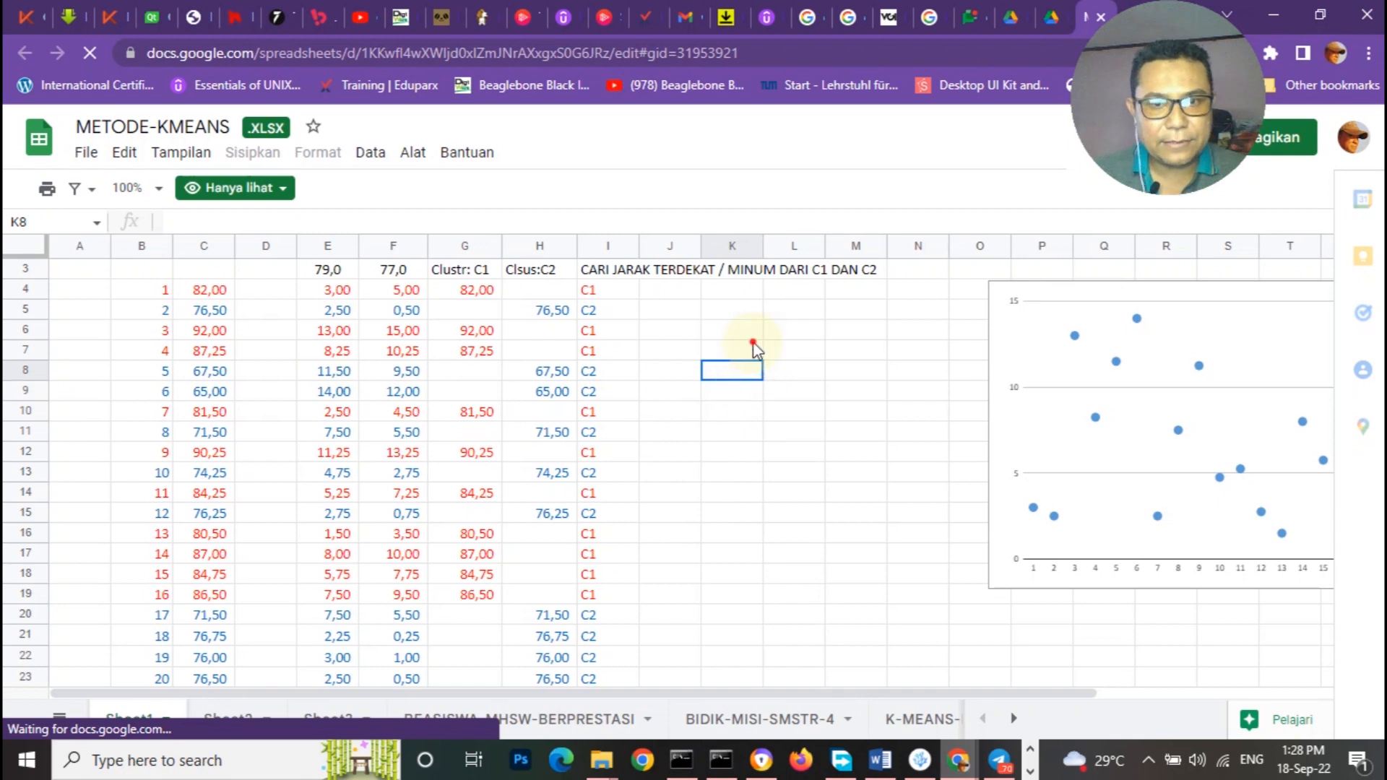
click(751, 344)
click(747, 330)
click(747, 365)
click(743, 398)
click(745, 367)
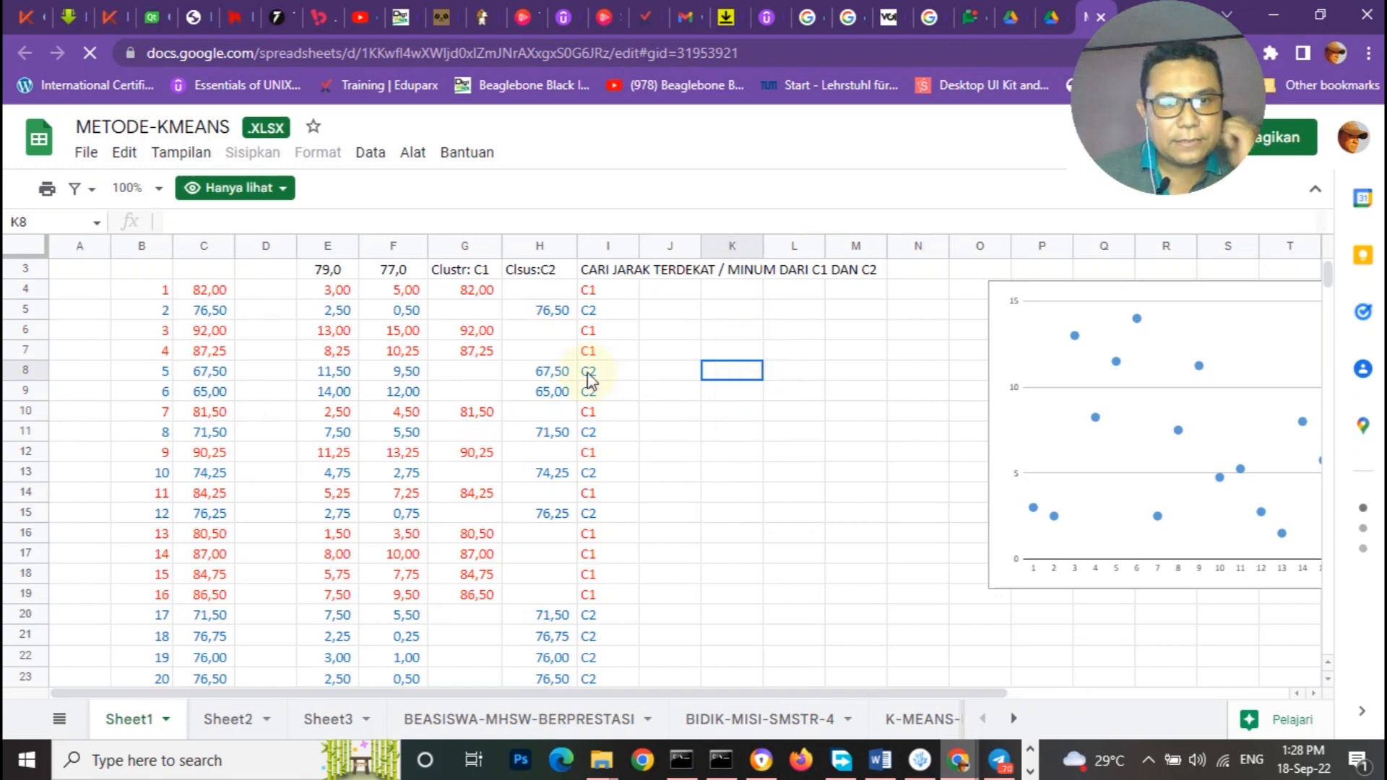
Reopen and dismiss the view-only access notice, then switch to the Google Drive window
click(283, 189)
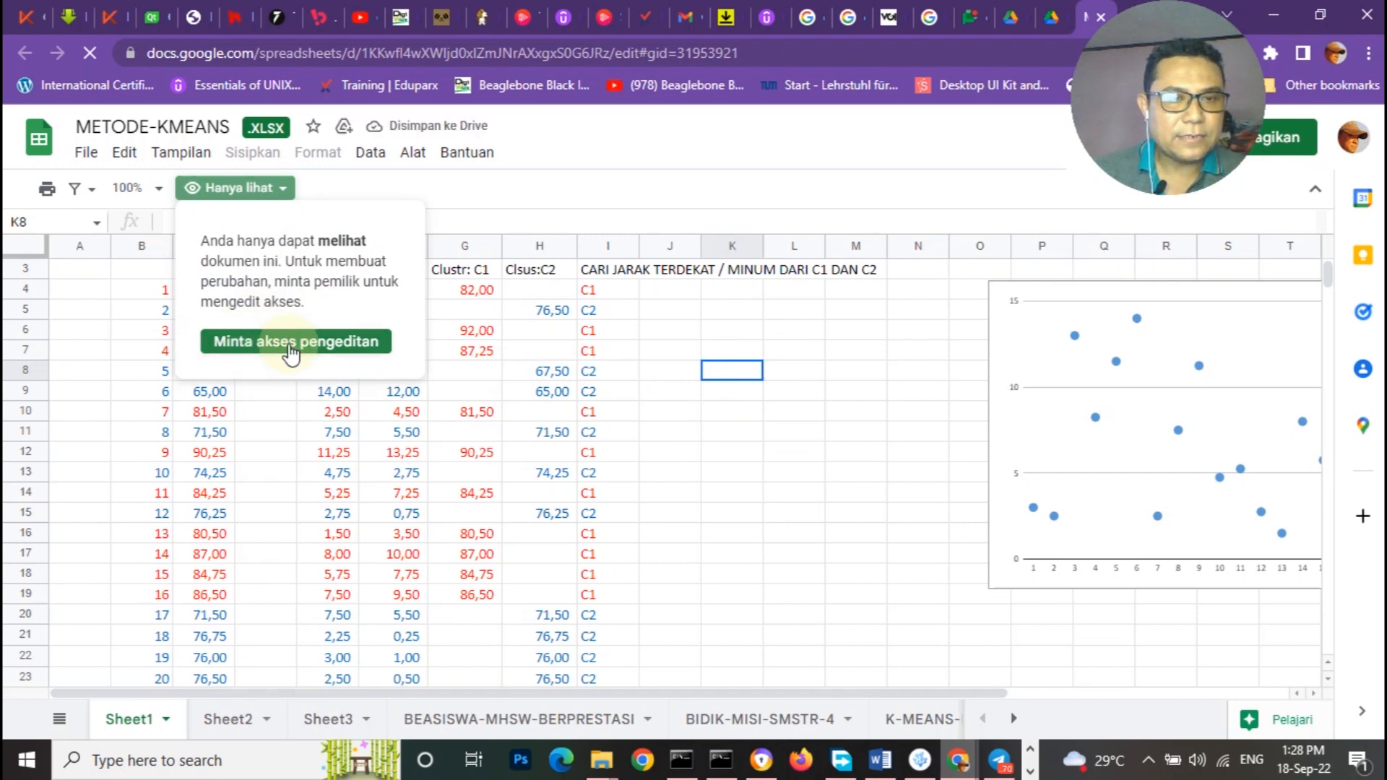
click(716, 414)
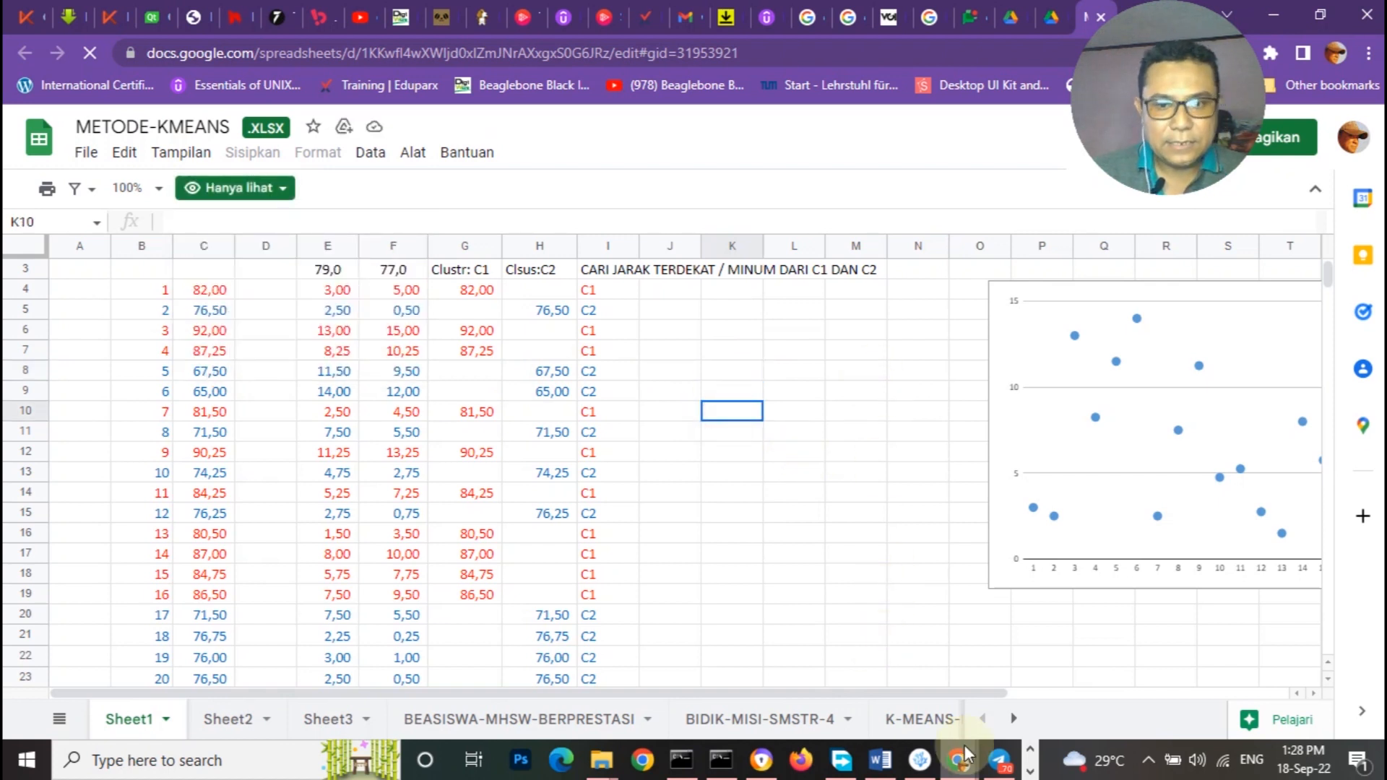
click(761, 760)
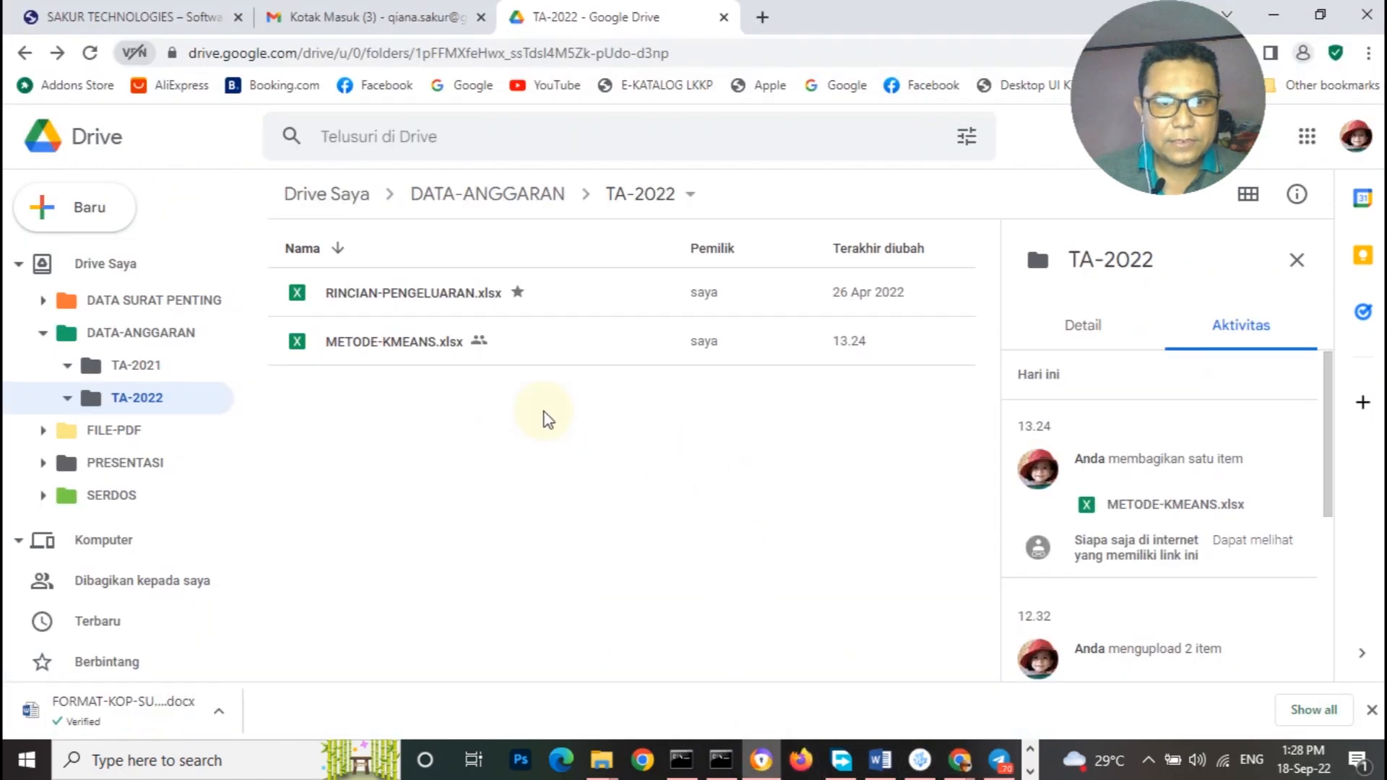
Check METODE-KMEANS.xlsx's access details and sharing activity, then return to the spreadsheet window
click(463, 350)
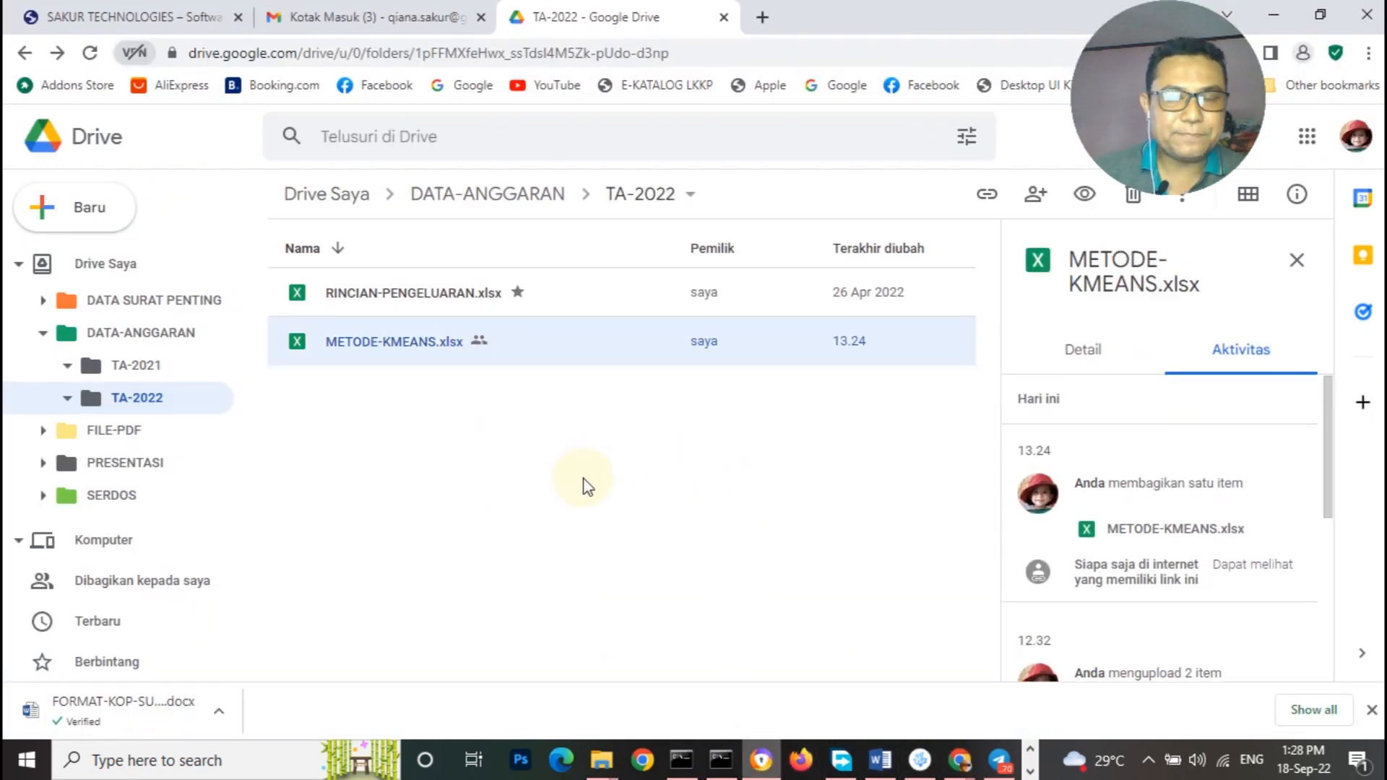
click(1106, 353)
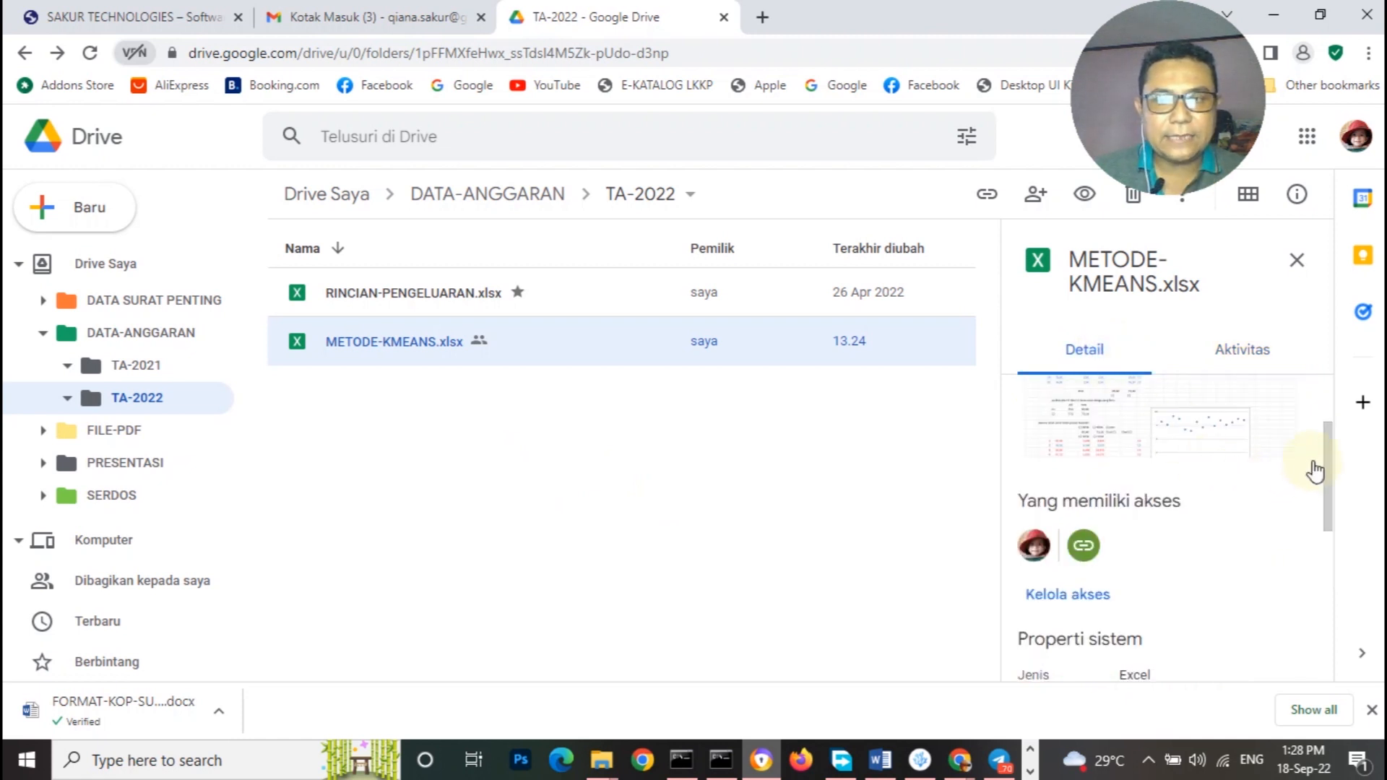
drag(1329, 471, 1248, 381)
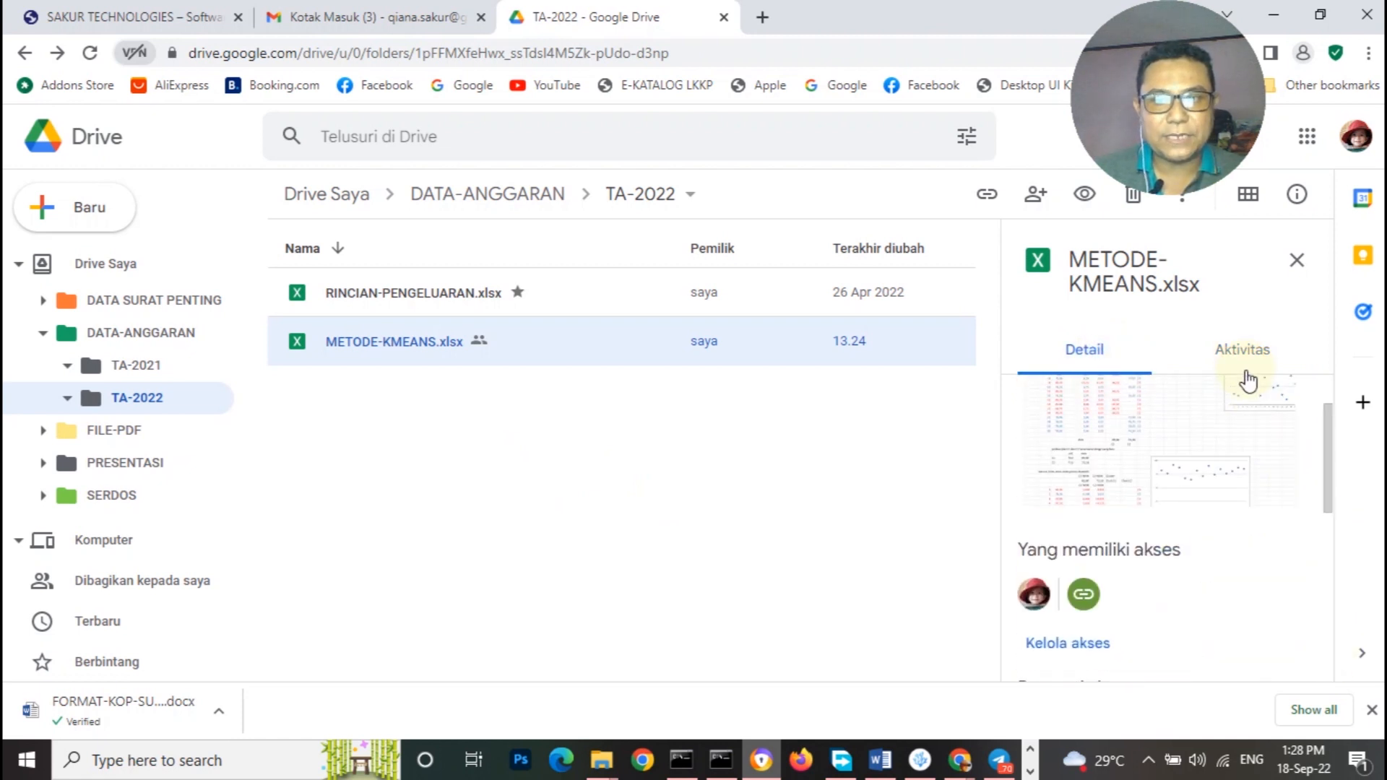
click(1242, 366)
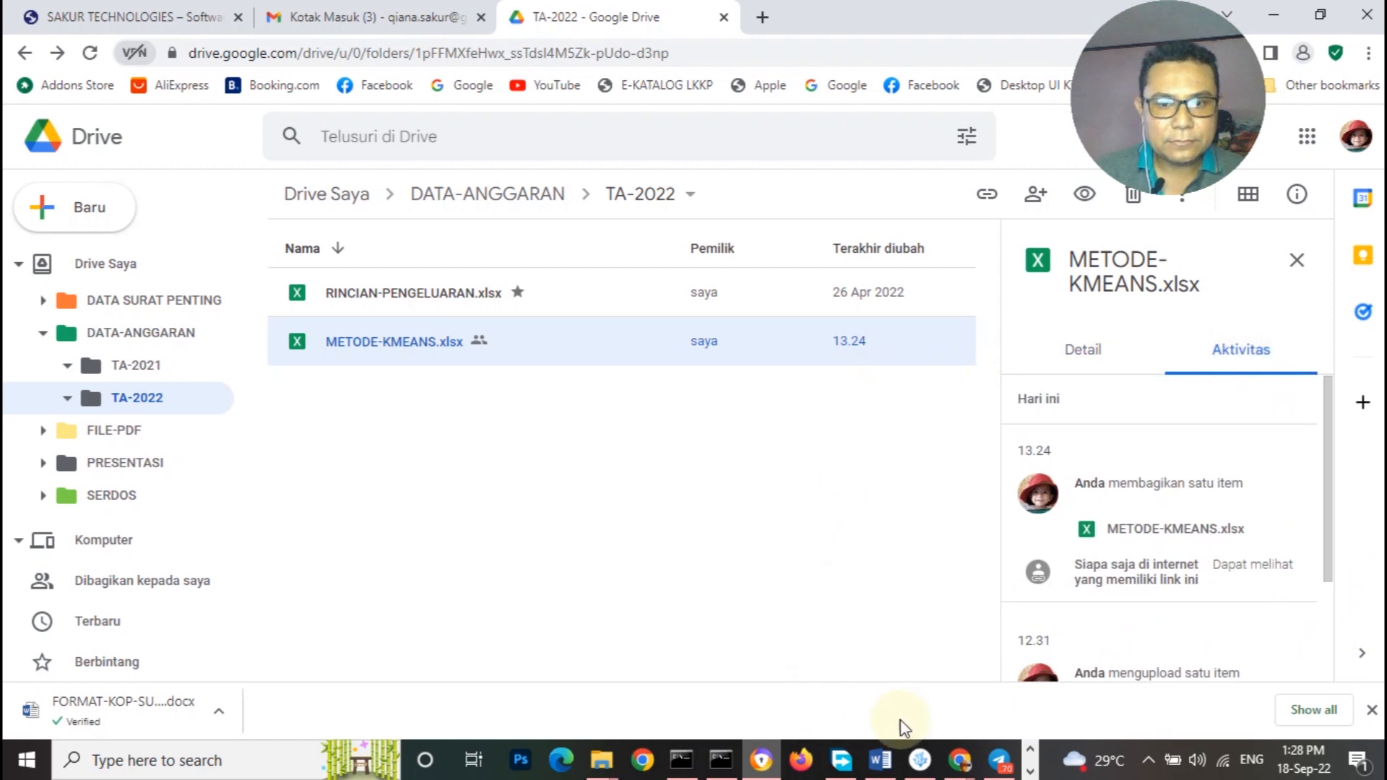
click(972, 760)
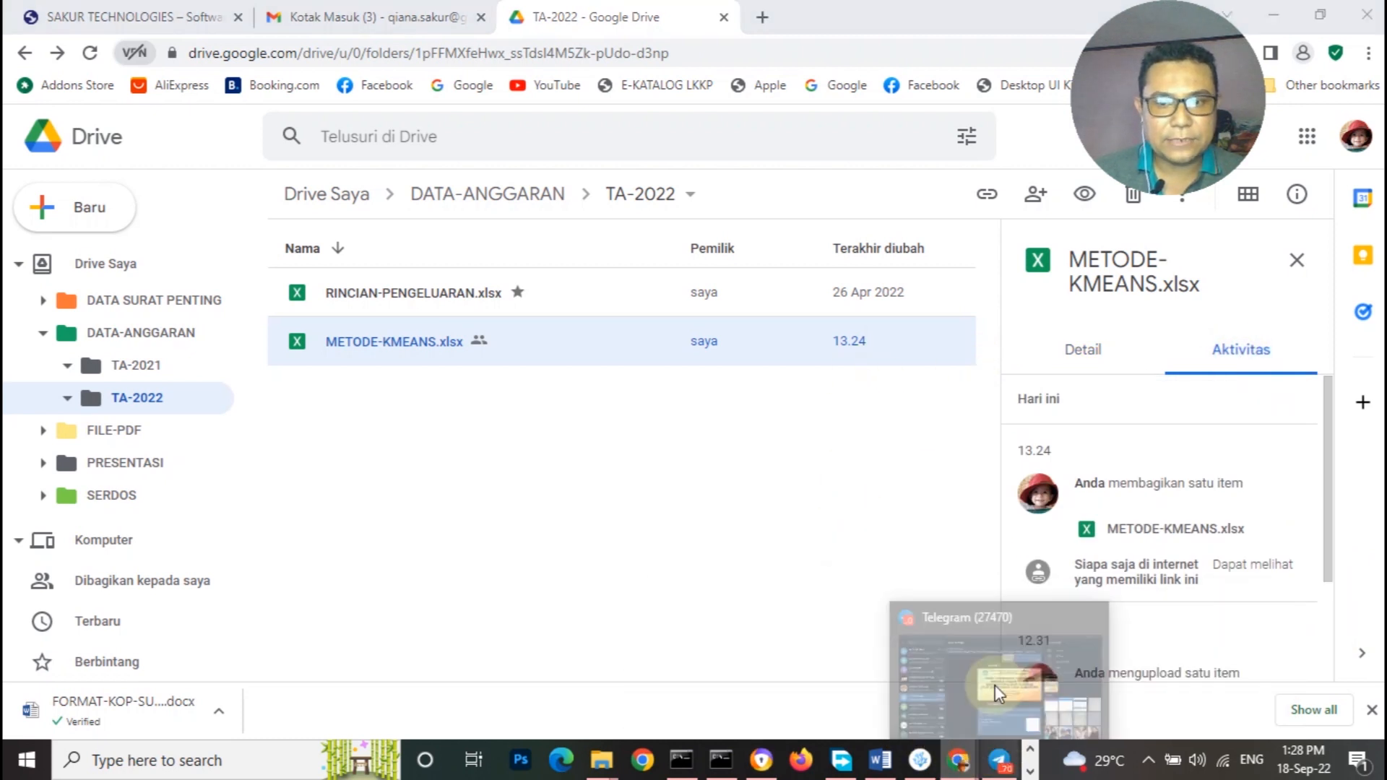
click(809, 682)
Browse the File menu, then open the Hanya lihat notice and choose Minta akses pengeditan
click(755, 324)
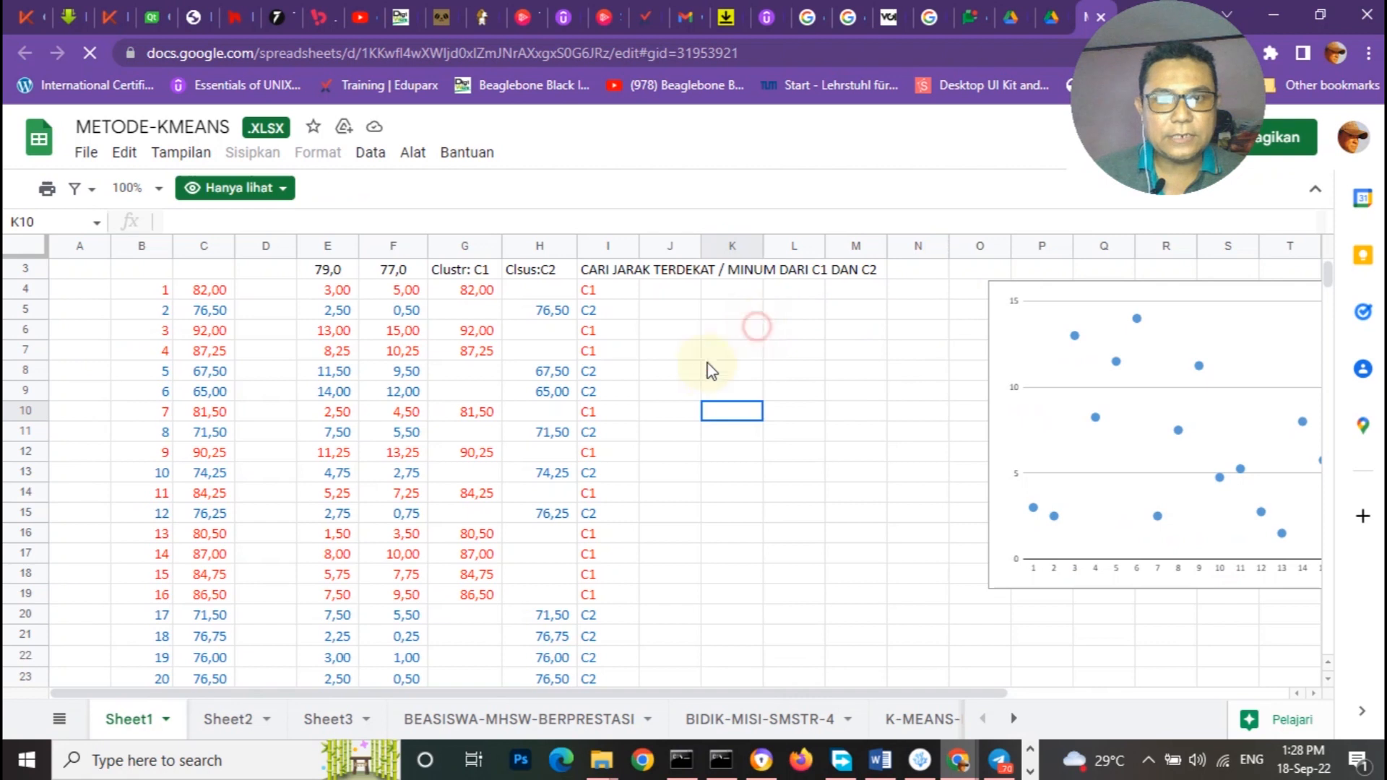
click(683, 392)
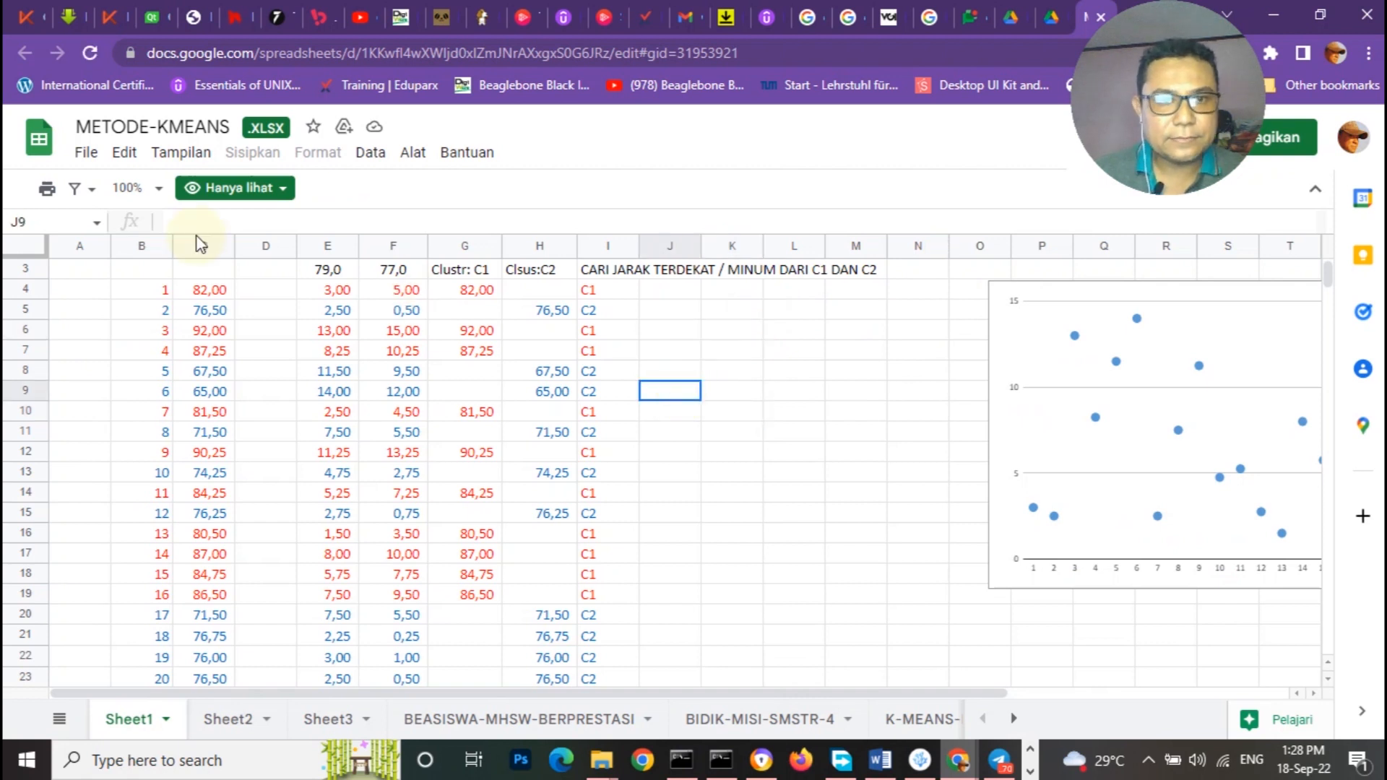
click(86, 154)
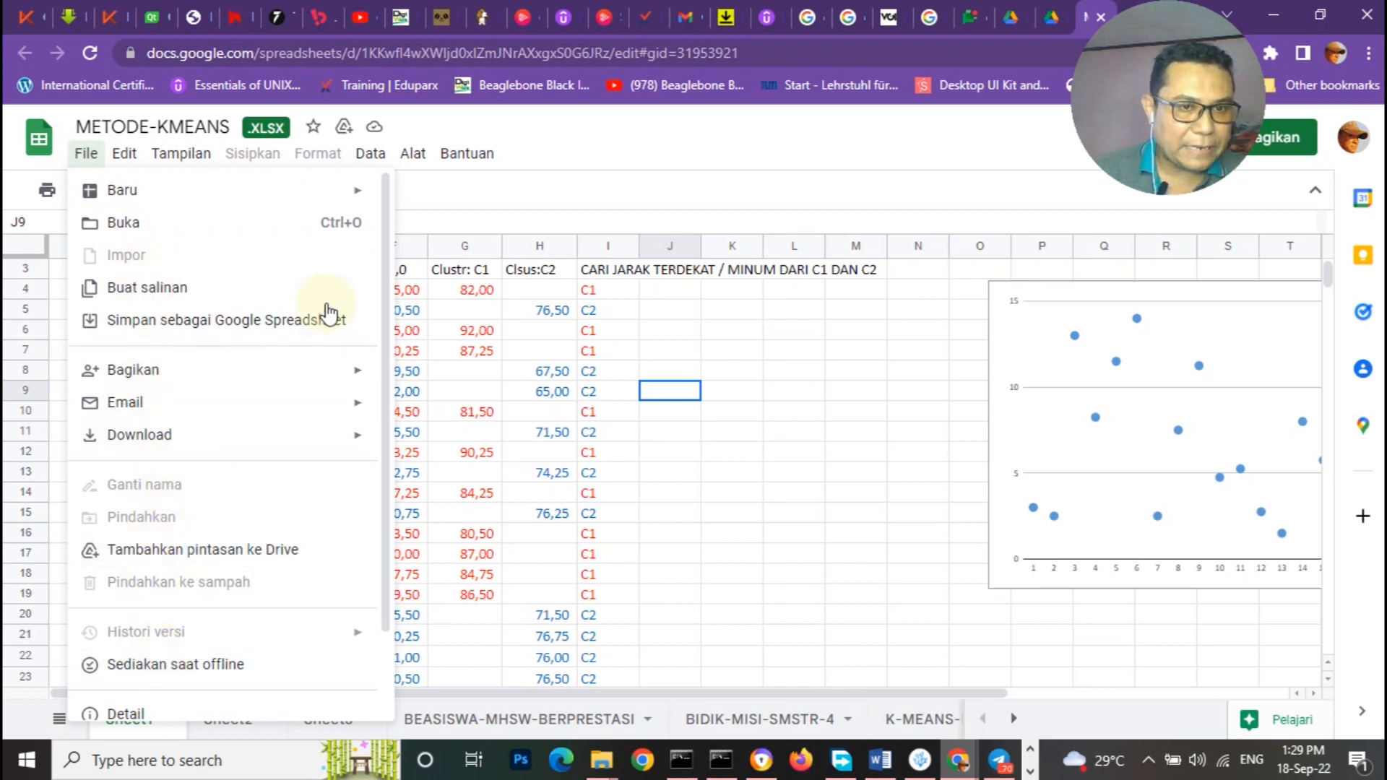
drag(383, 273, 721, 458)
click(771, 373)
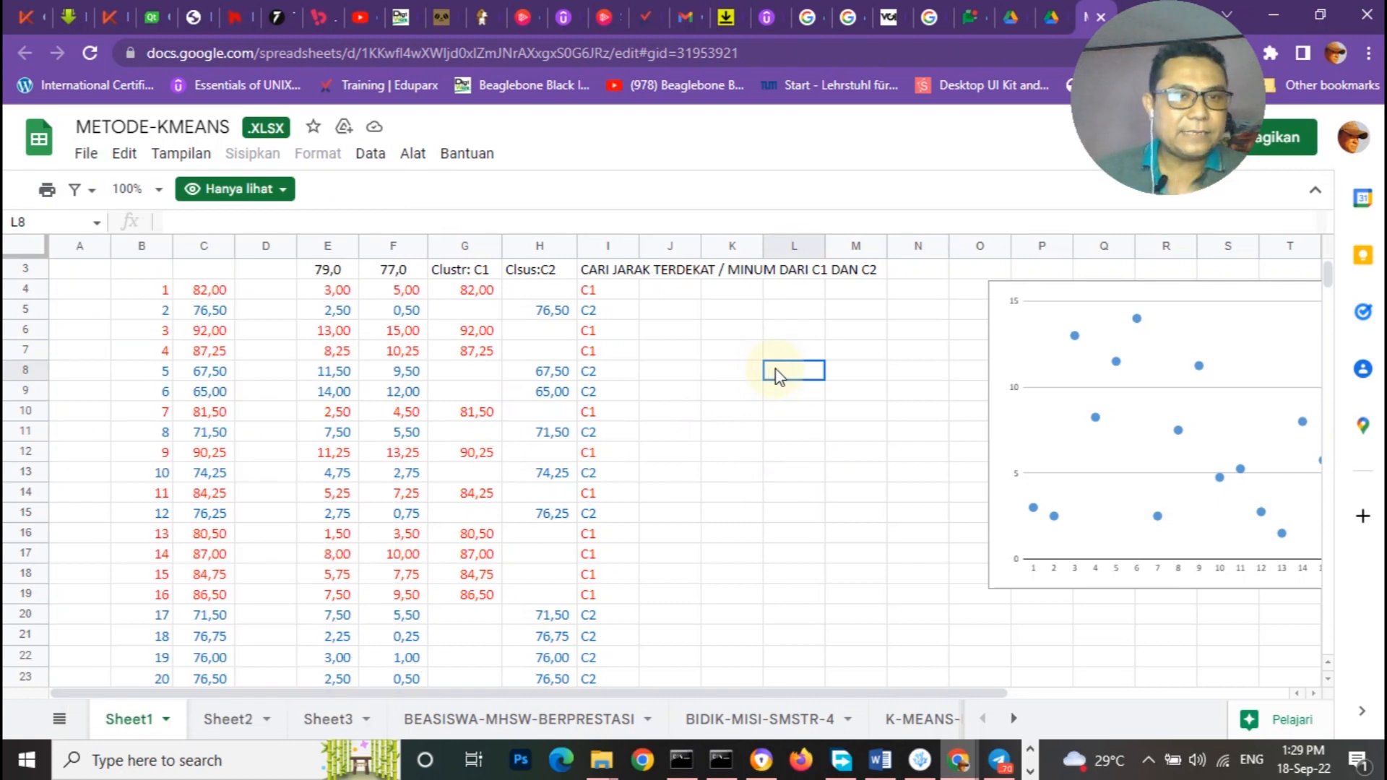
click(274, 192)
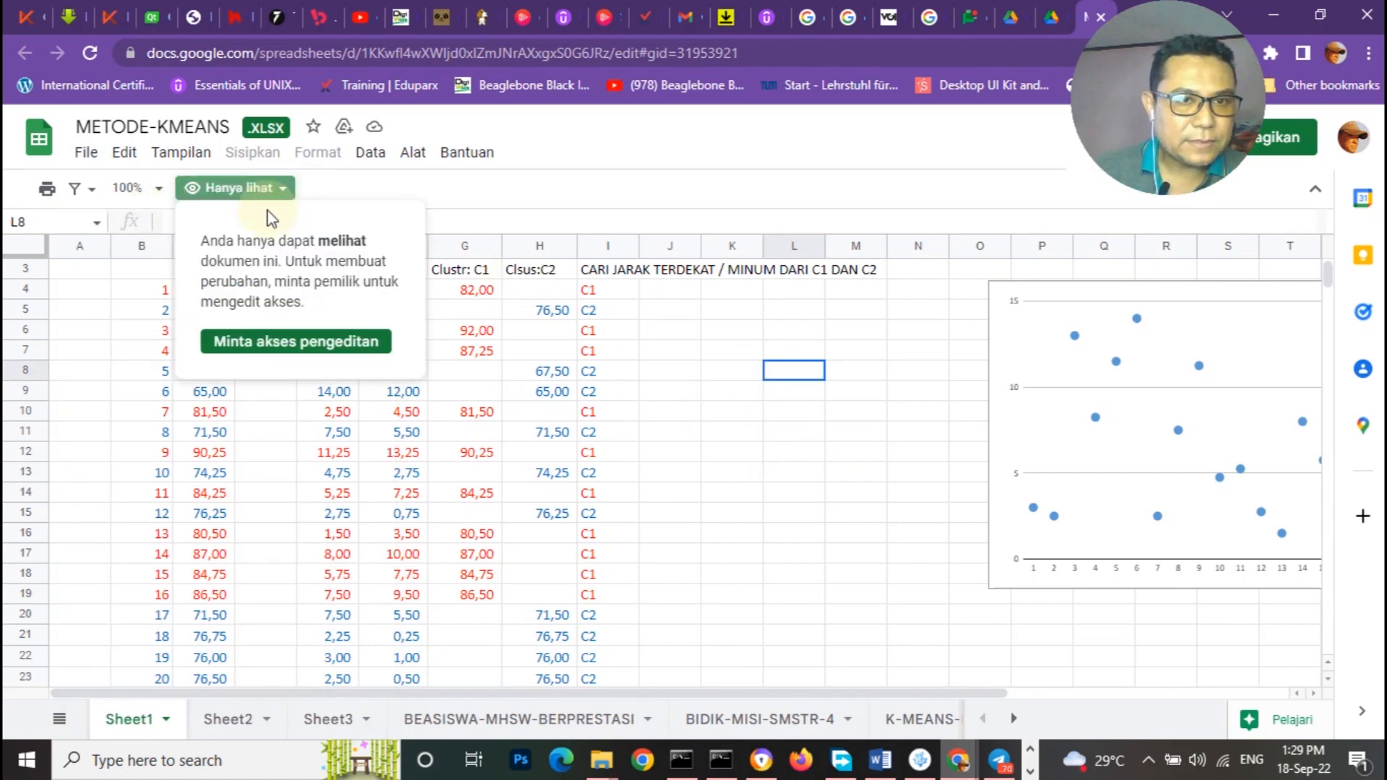
click(291, 353)
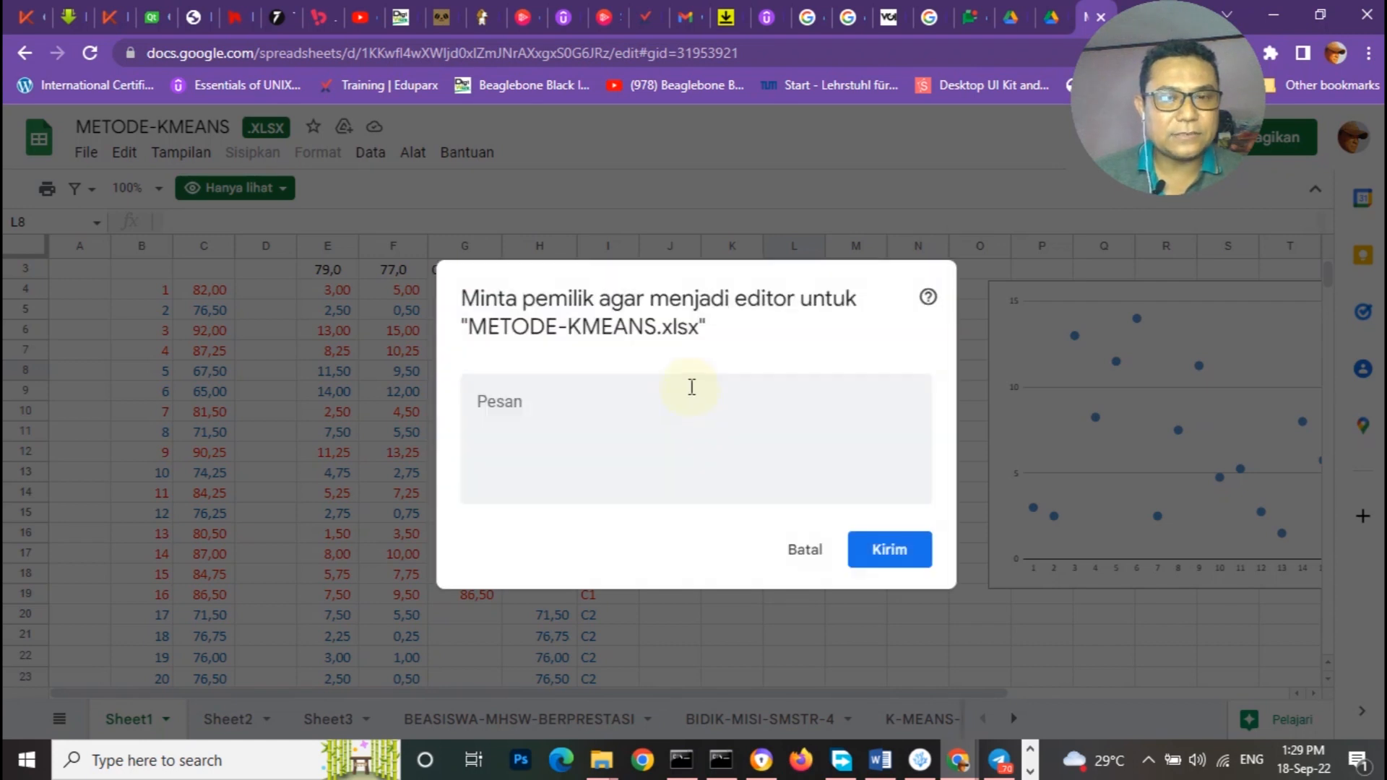
Send the edit request with the message 'halo, mohon bisa diberikan akses untuk mengedit data ini. terima kasih.'
click(594, 409)
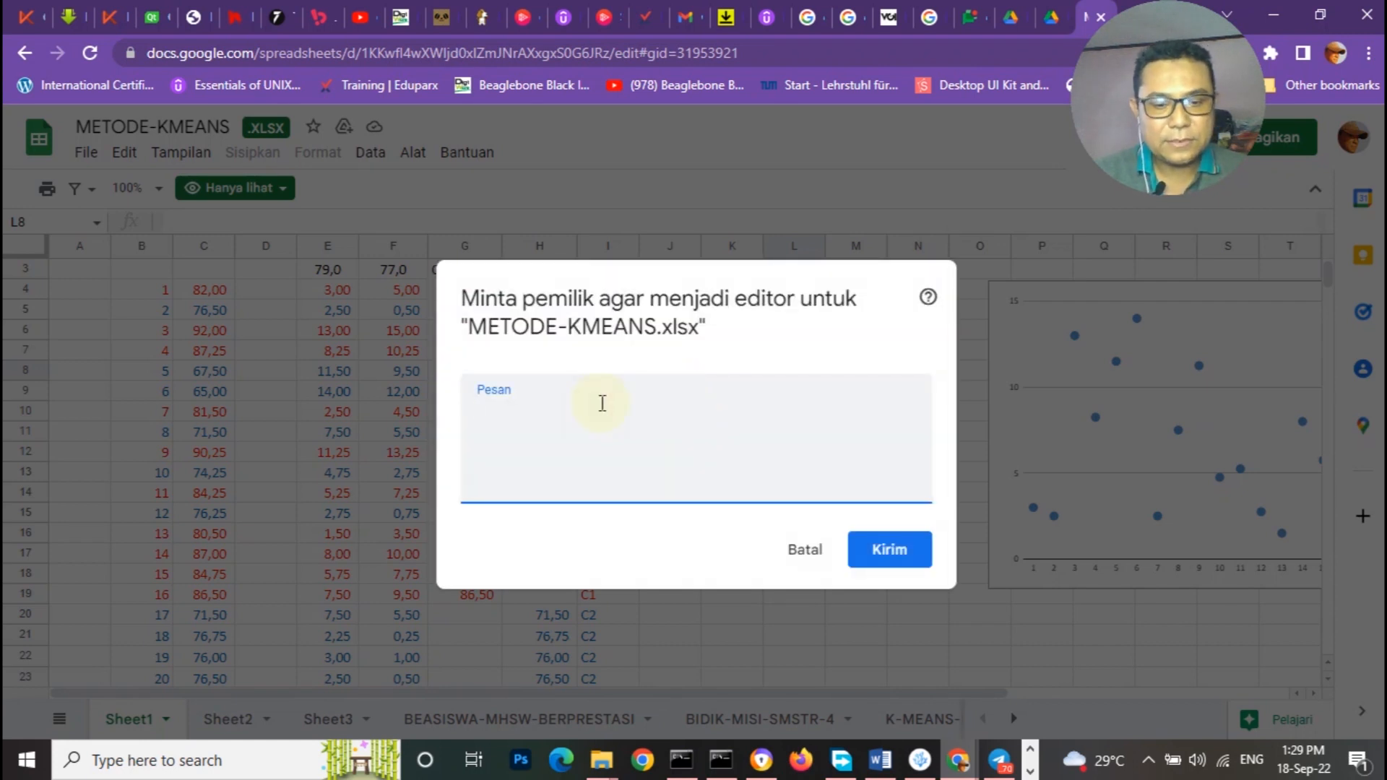
text(halo, mohon bisa di)
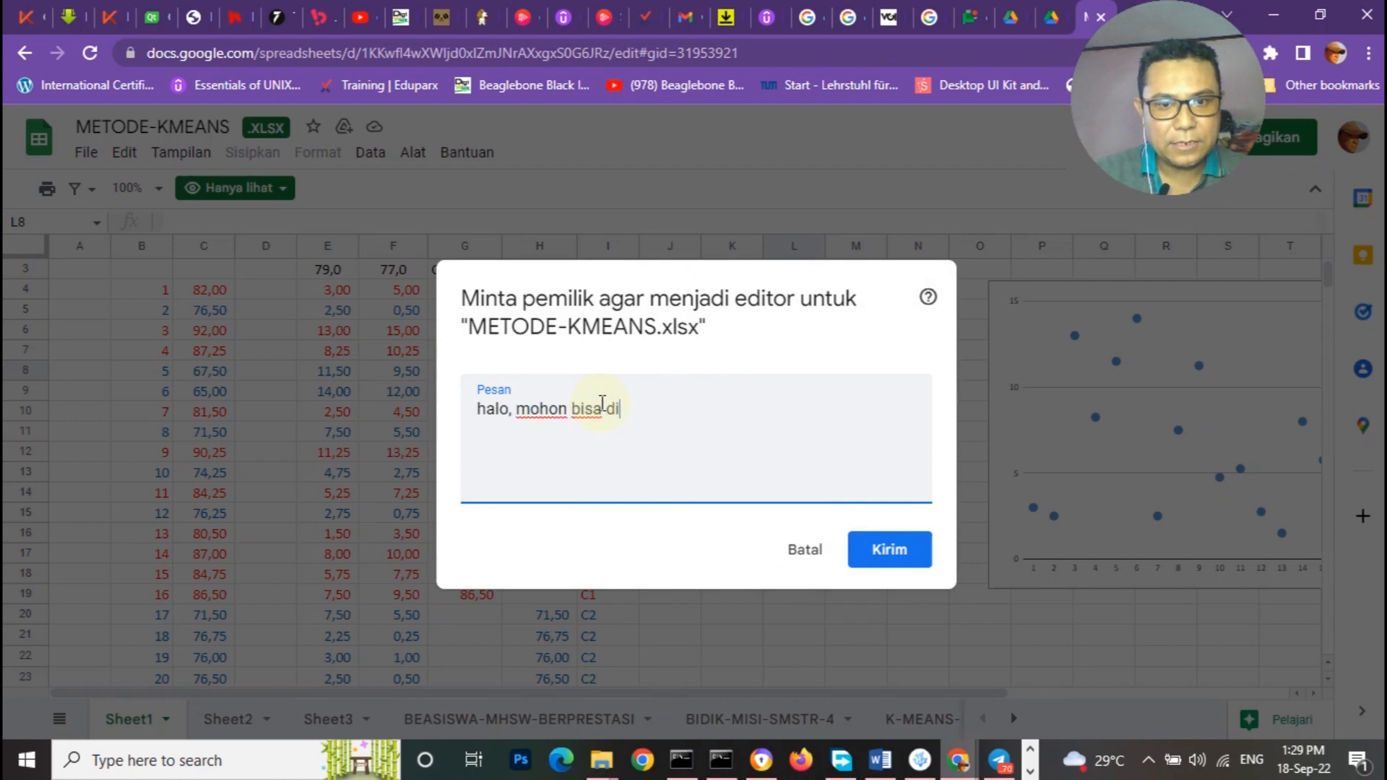
text(berua)
key(BackSpace)
key(BackSpace)
text(ikan)
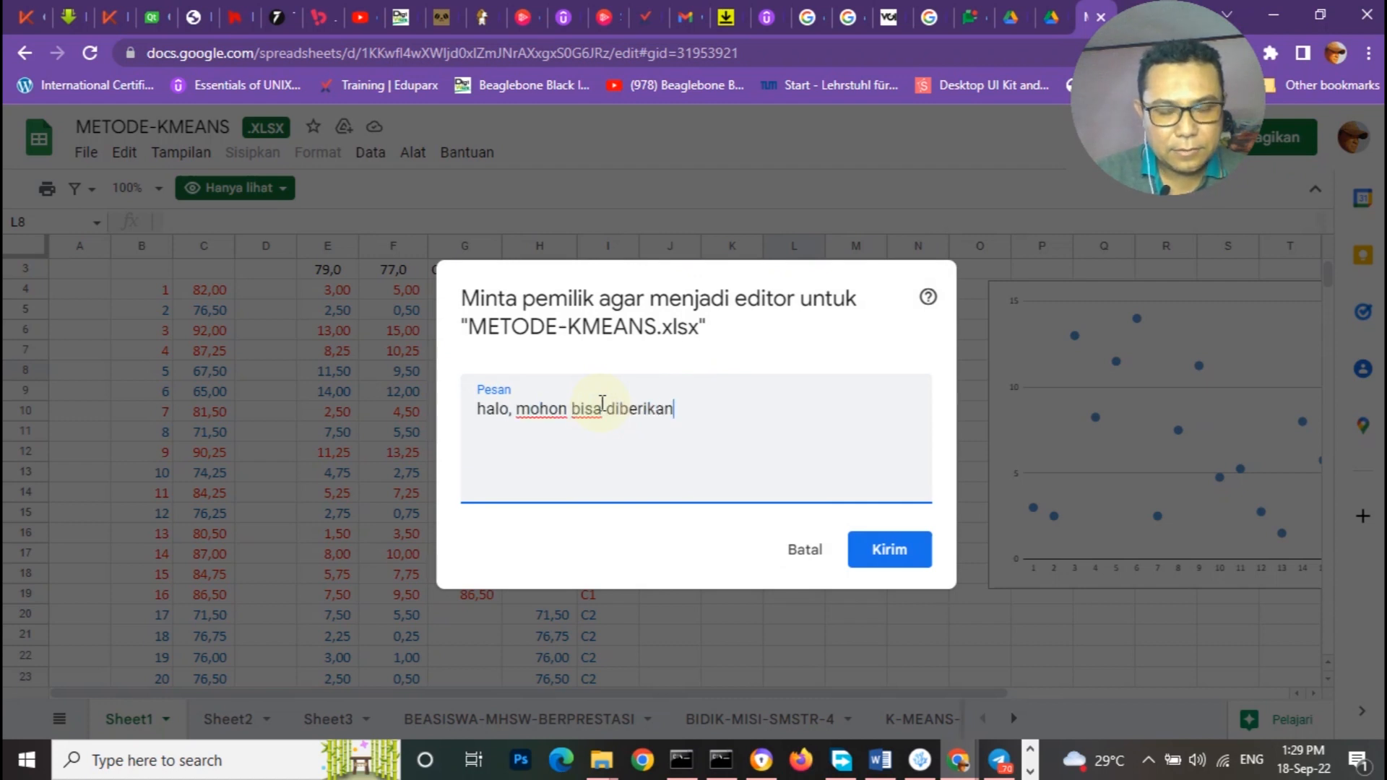
text( akses untuk menge)
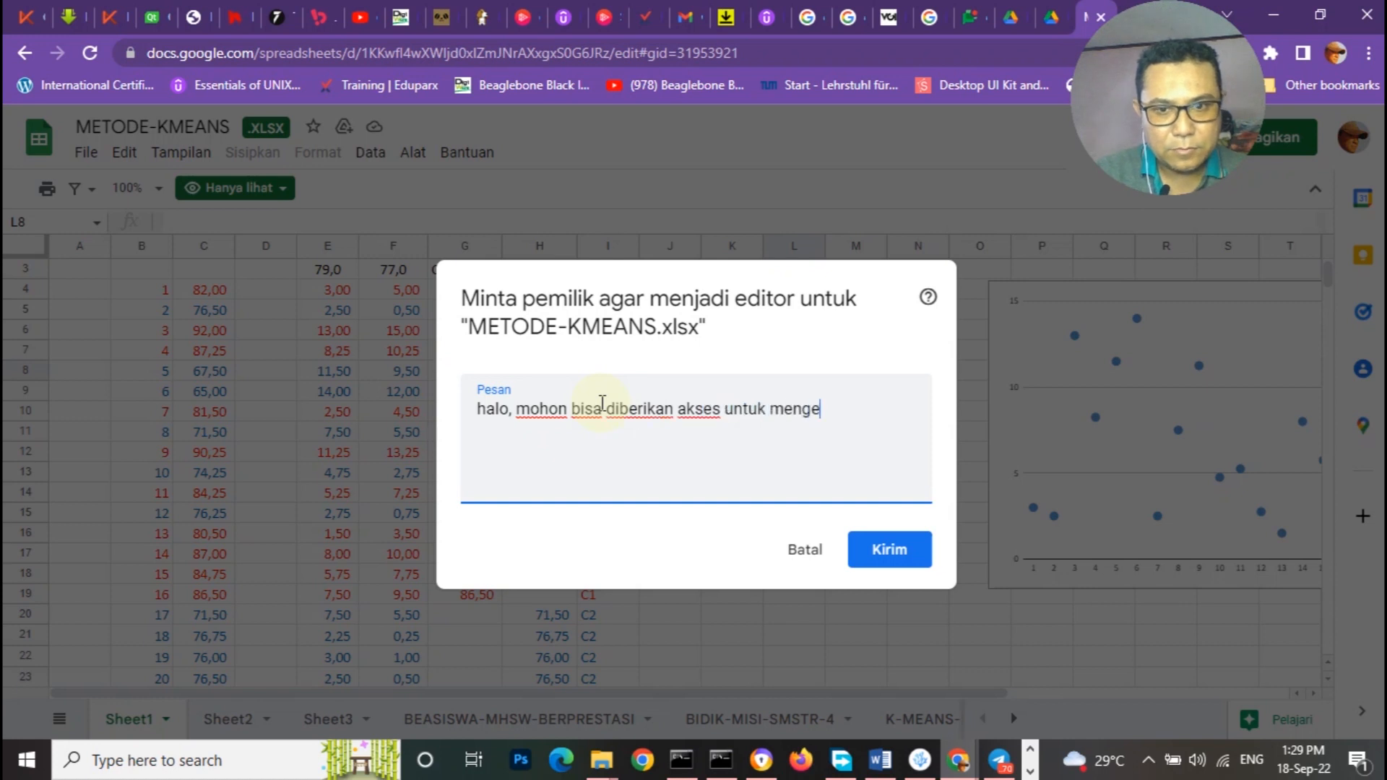
text(dit data ini. teria kasih)
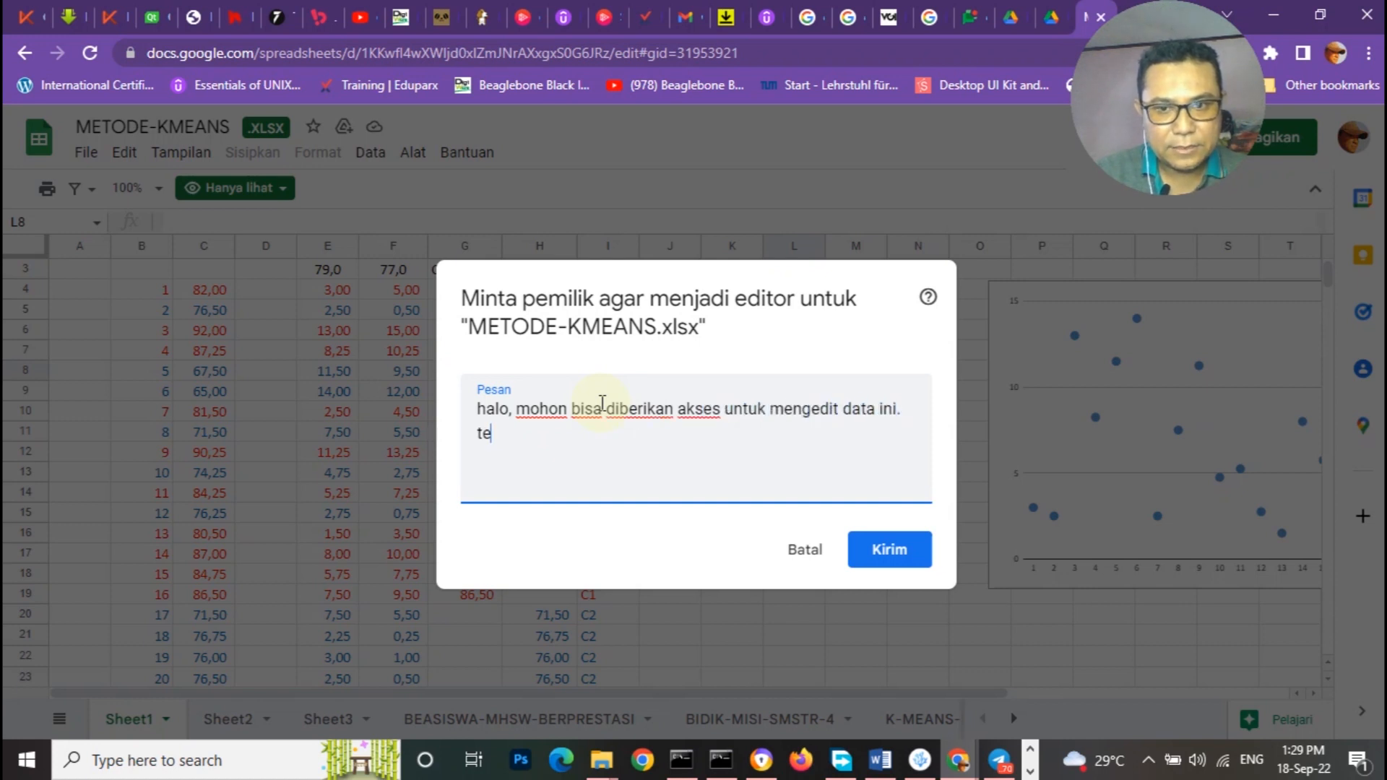
key(BackSpace)
key(BackSpace)
key(BackSpace)
key(BackSpace)
key(BackSpace)
key(BackSpace)
key(BackSpace)
key(BackSpace)
text(ima kasih.)
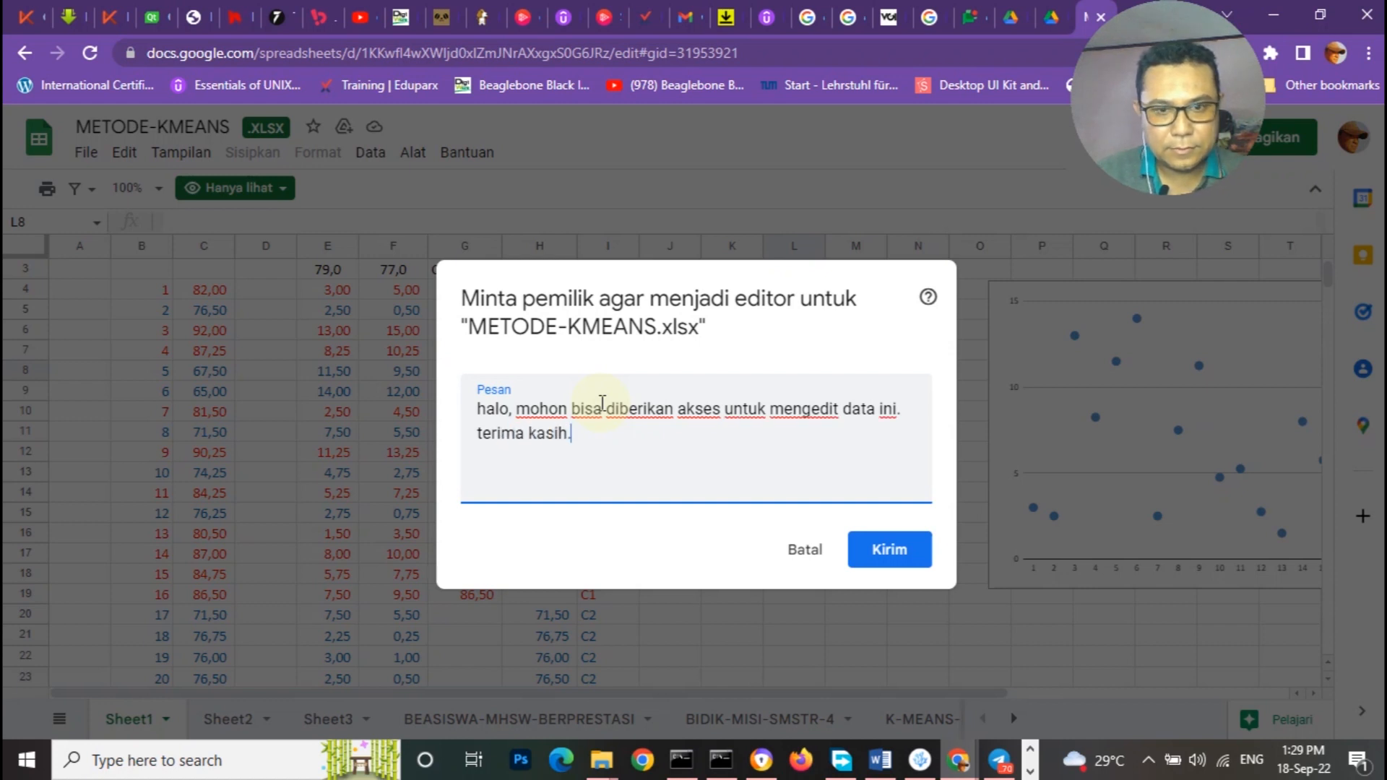
click(895, 563)
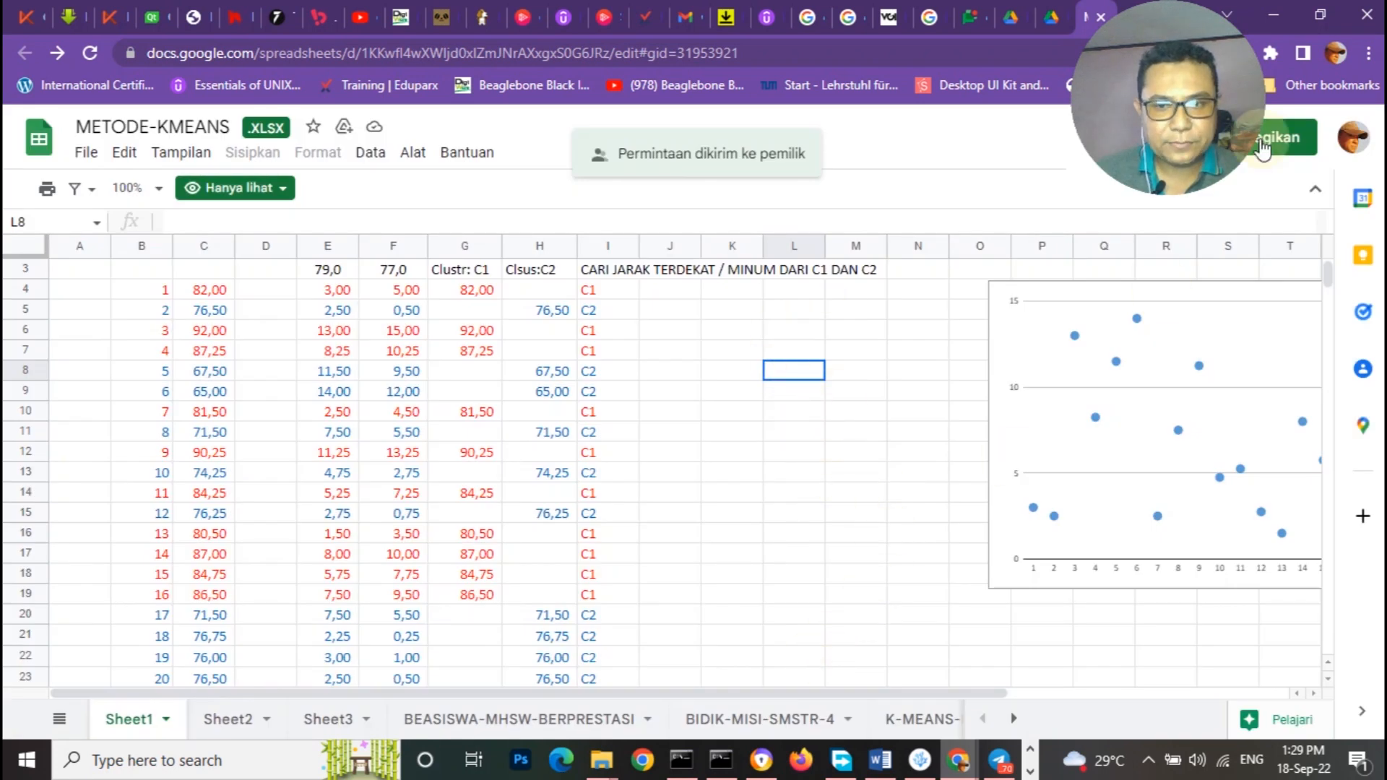
key(alt+Tab)
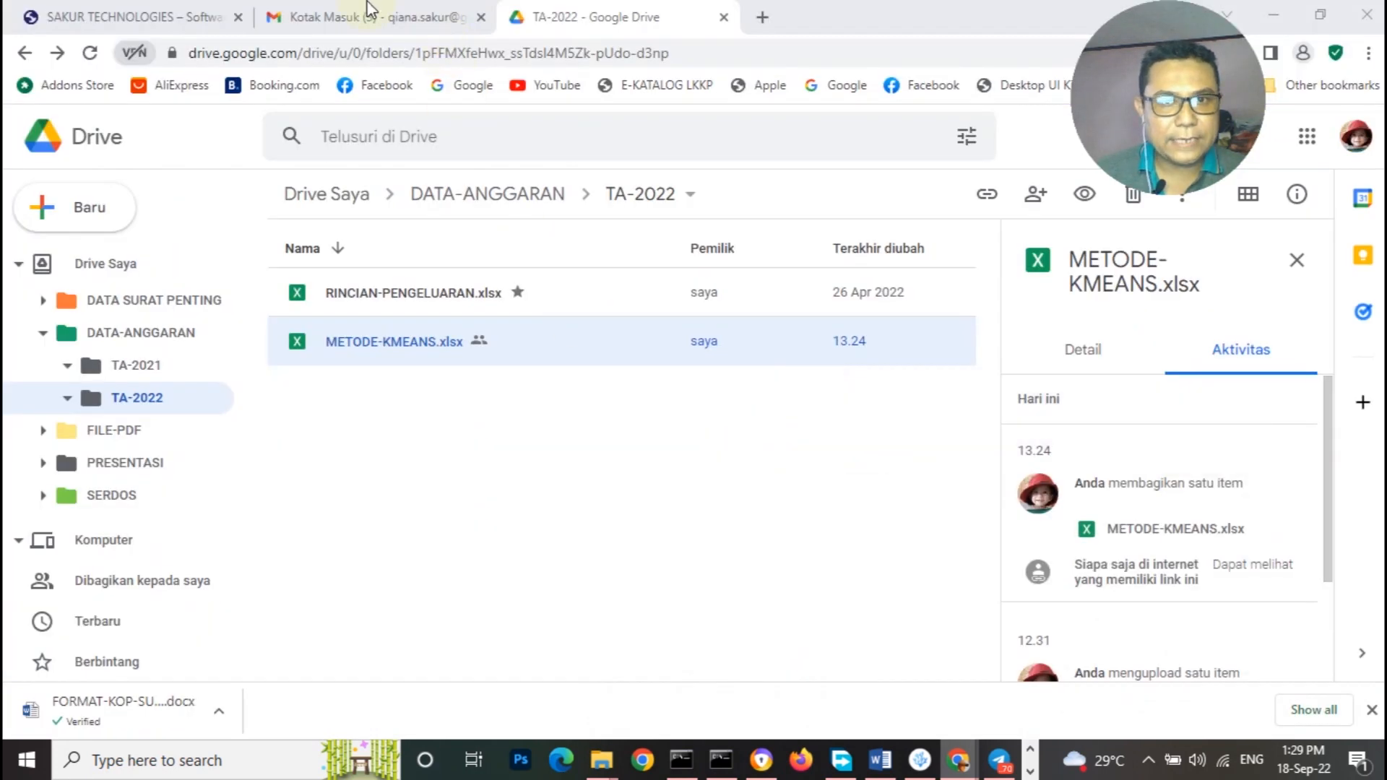
Reload the Gmail inbox and confirm the signed-in Google account in Drive
click(370, 29)
click(90, 53)
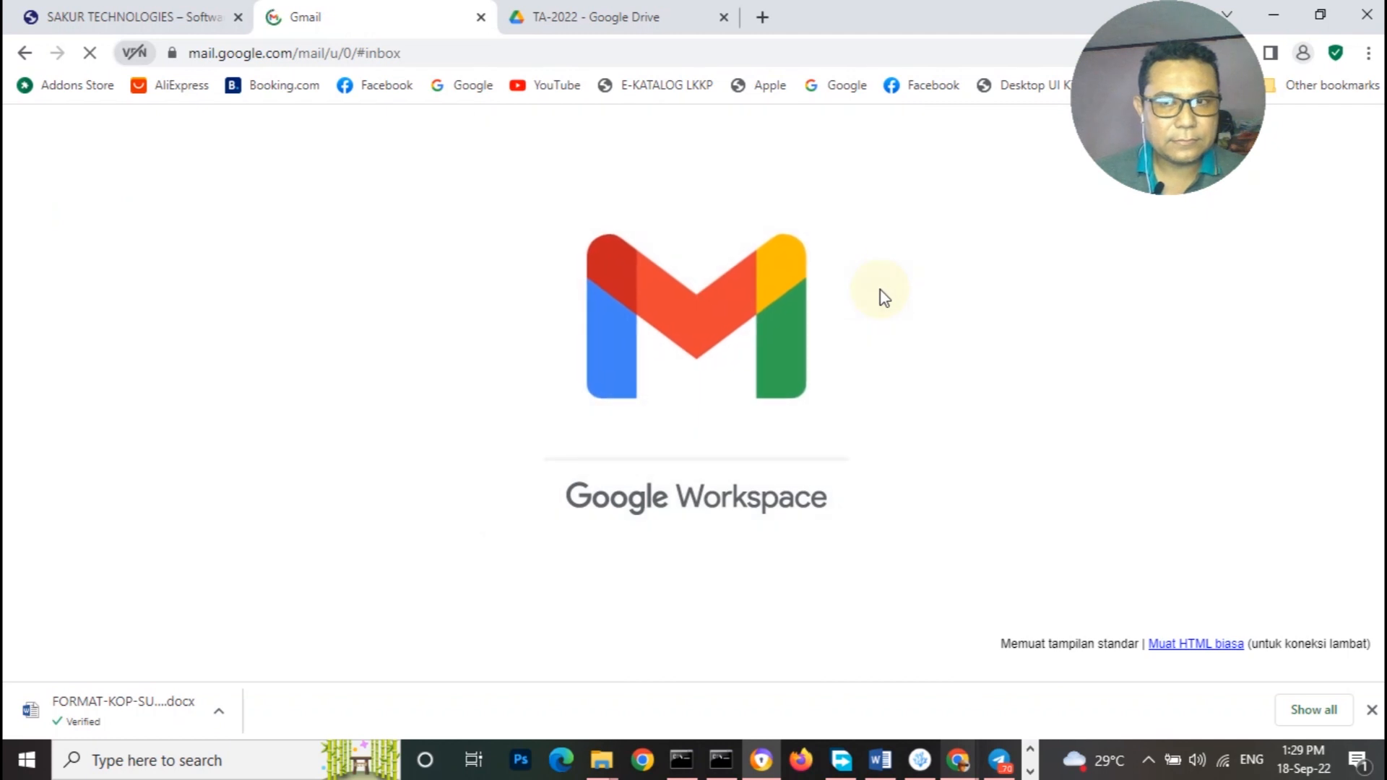
click(603, 16)
click(1357, 148)
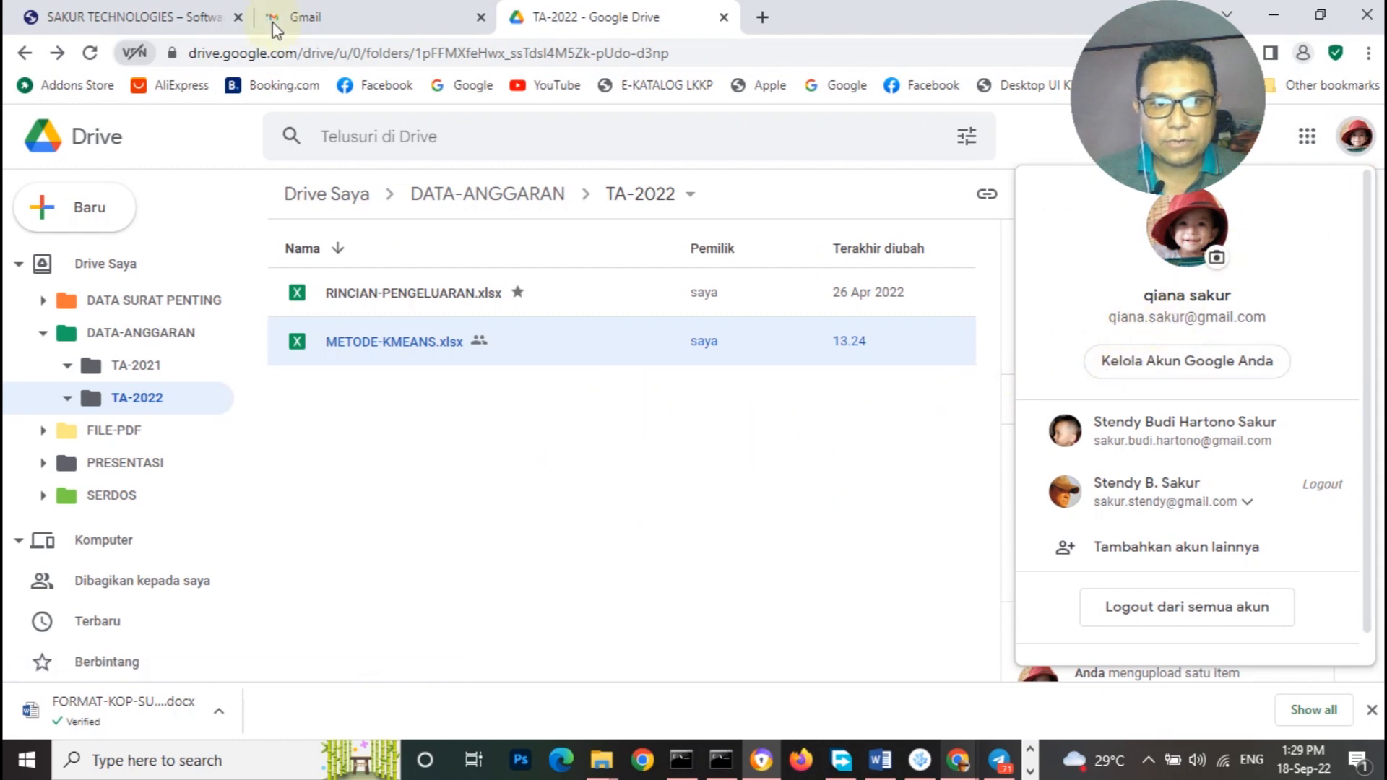
click(328, 36)
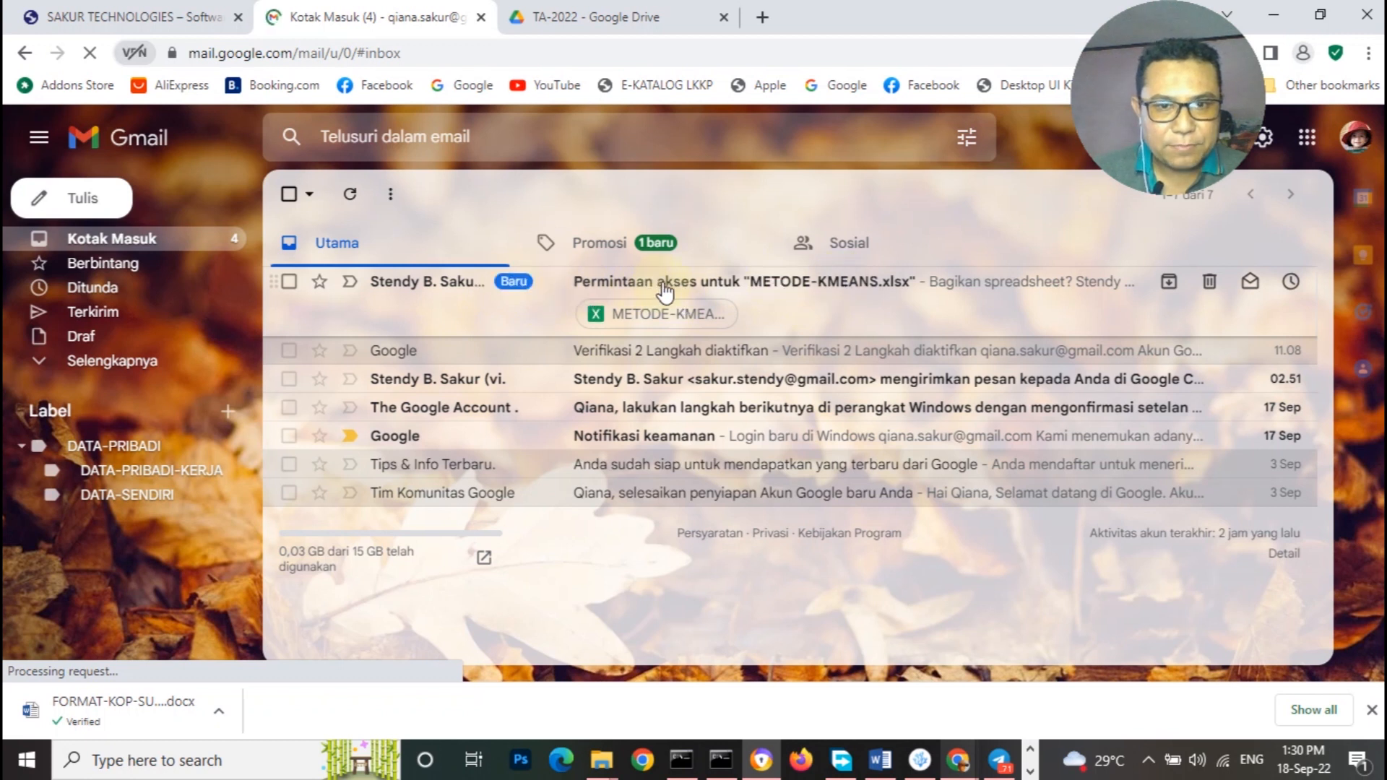
Open the METODE-KMEANS.xlsx access-request email, dismiss the dynamic-email notice, and open its sharing settings
click(874, 286)
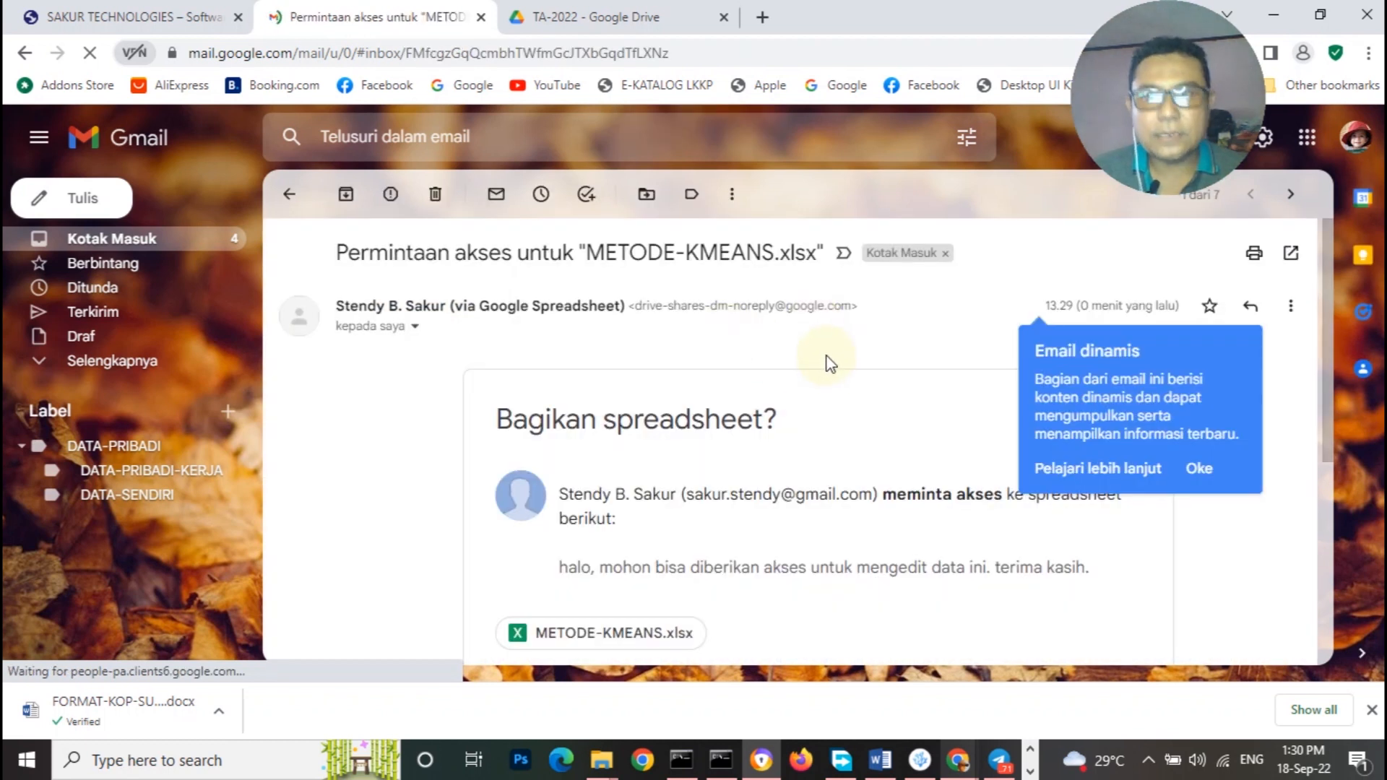
click(1200, 470)
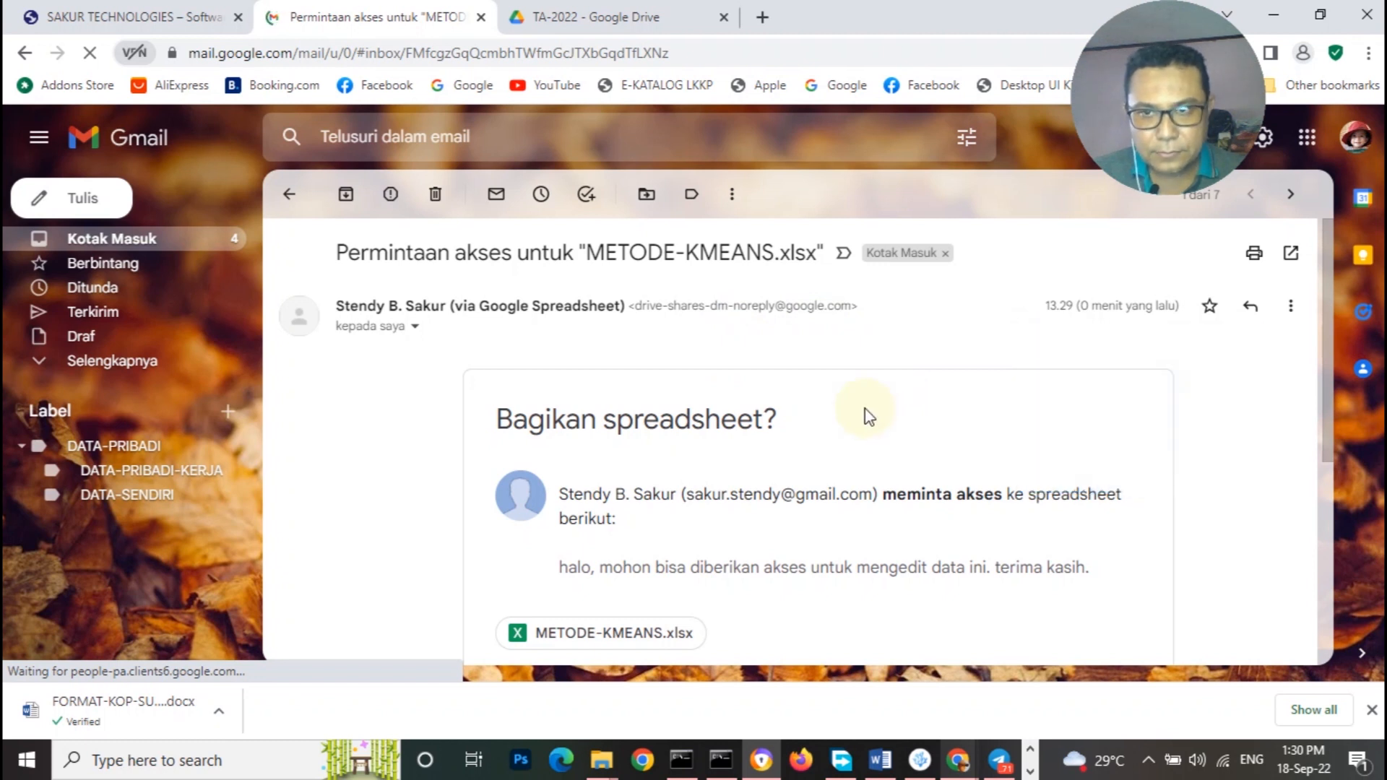
scroll(874, 418, down, 3)
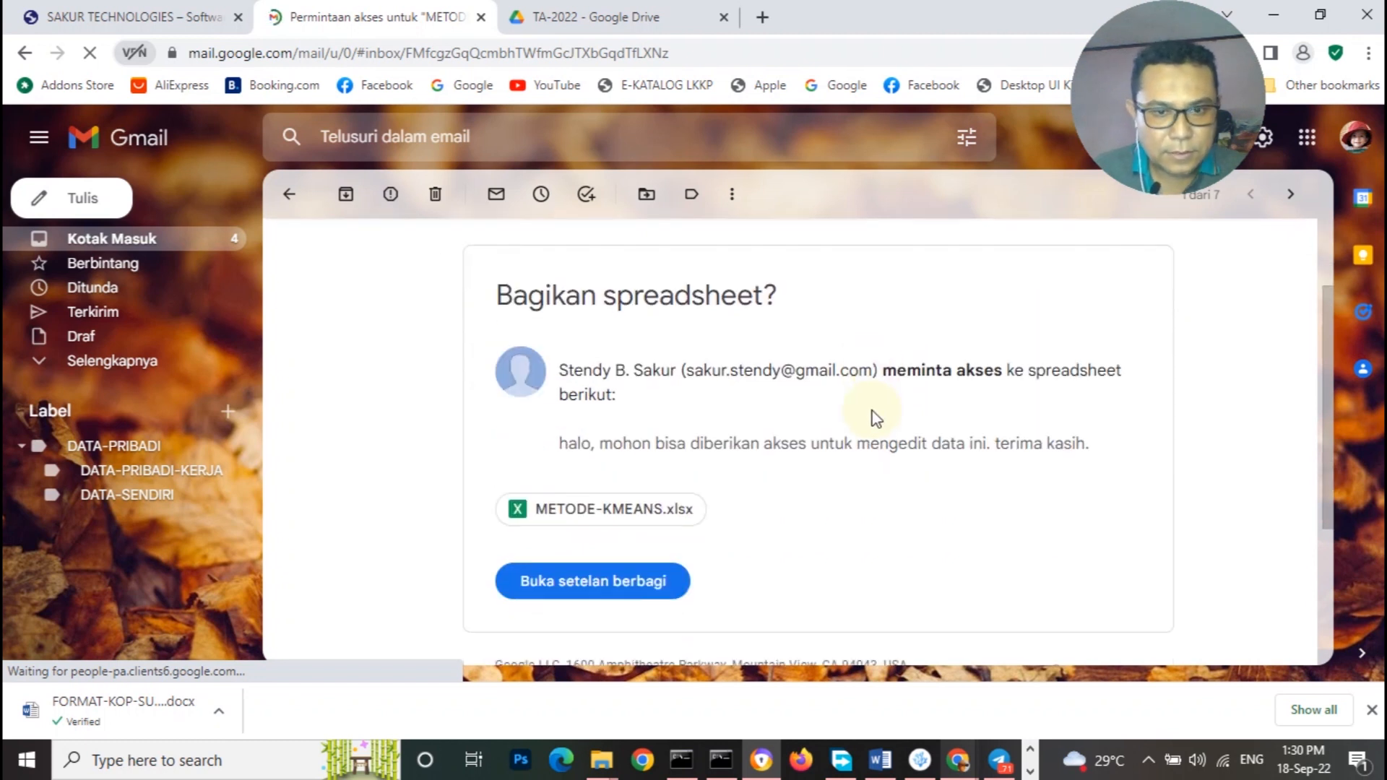
scroll(806, 469, up, 3)
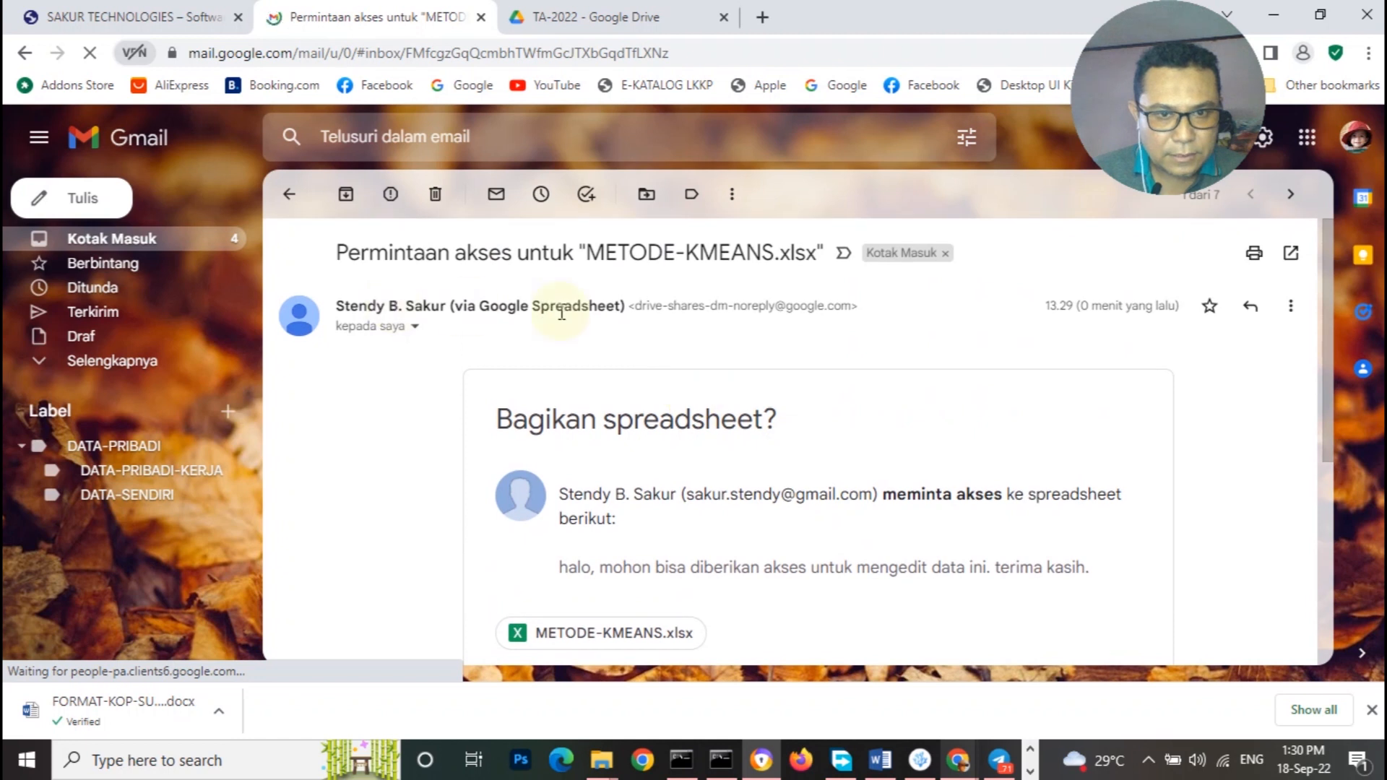
scroll(759, 419, down, 3)
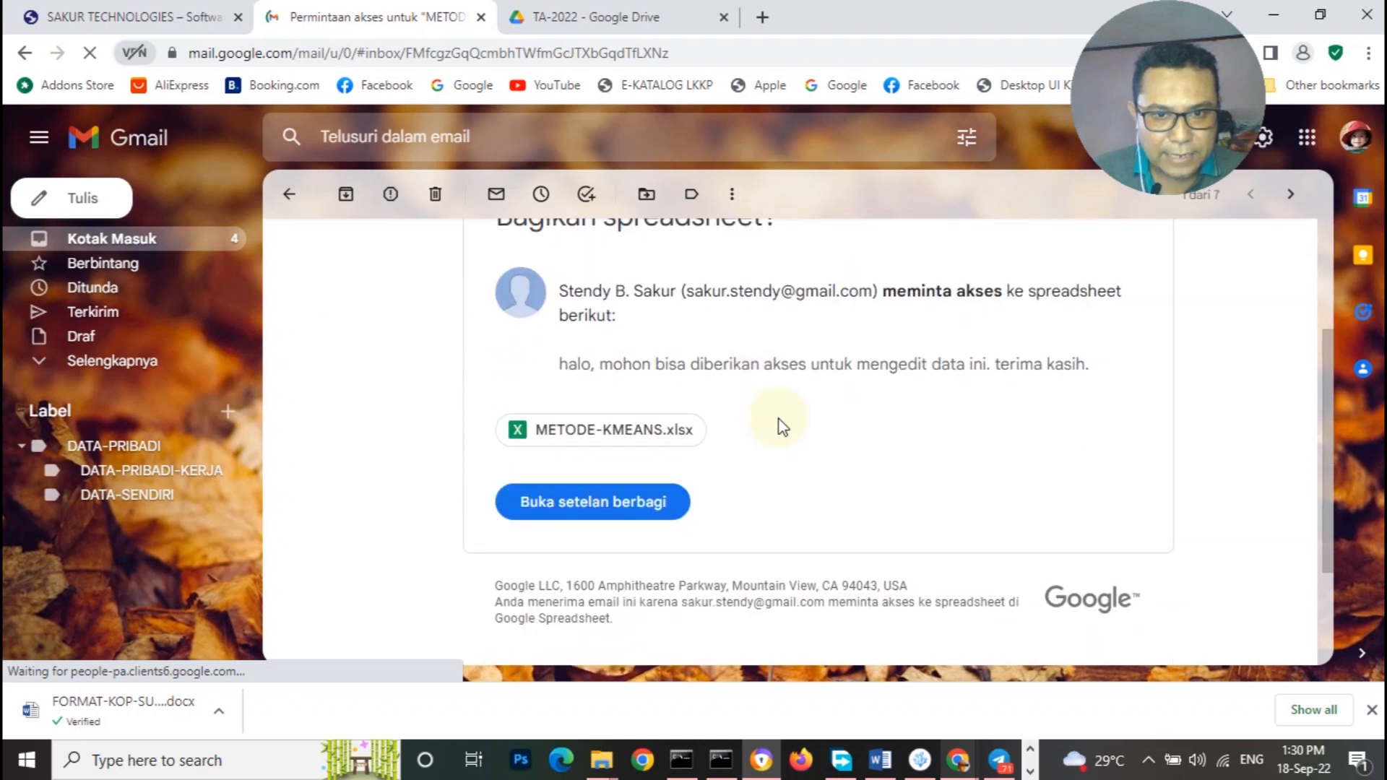
click(619, 514)
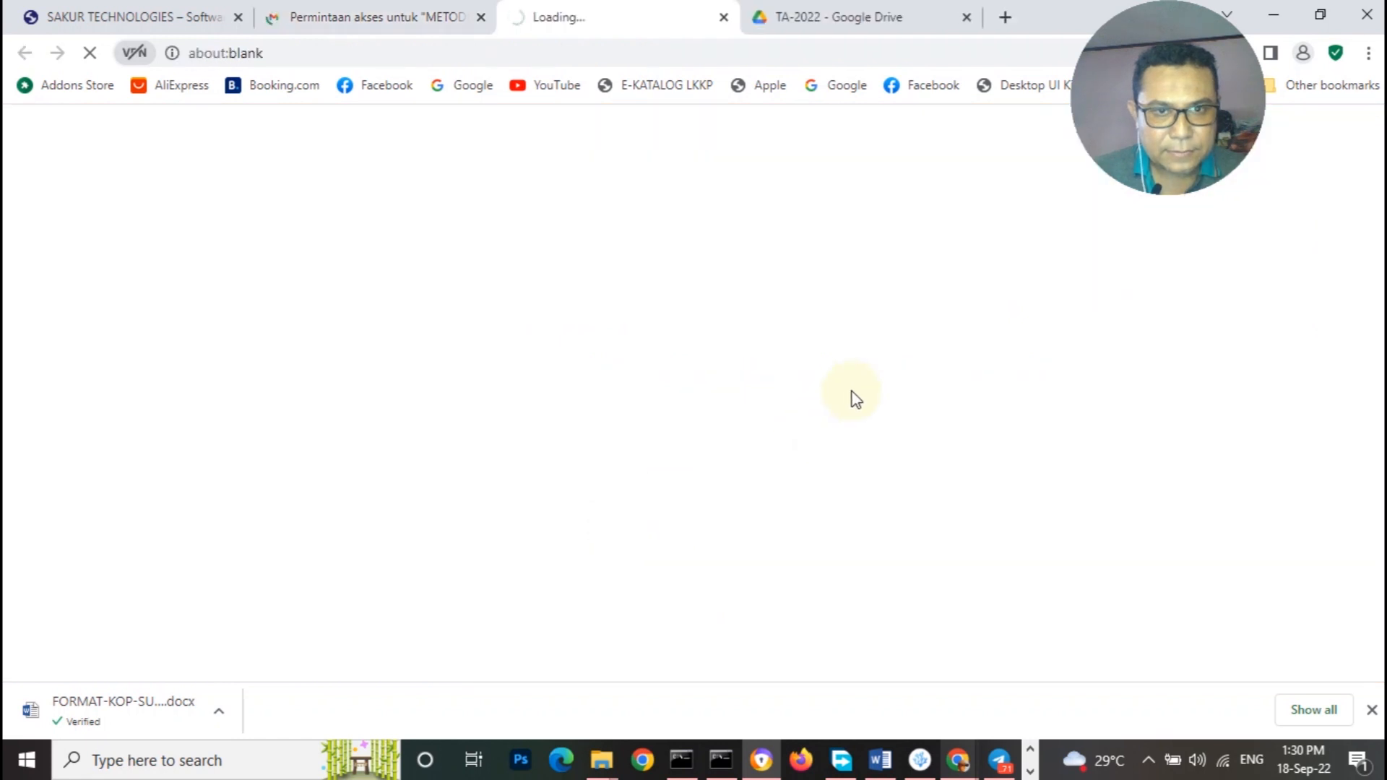
Go to the newly opened spreadsheet tab and dismiss the Meet promotion over the sharing settings
click(352, 15)
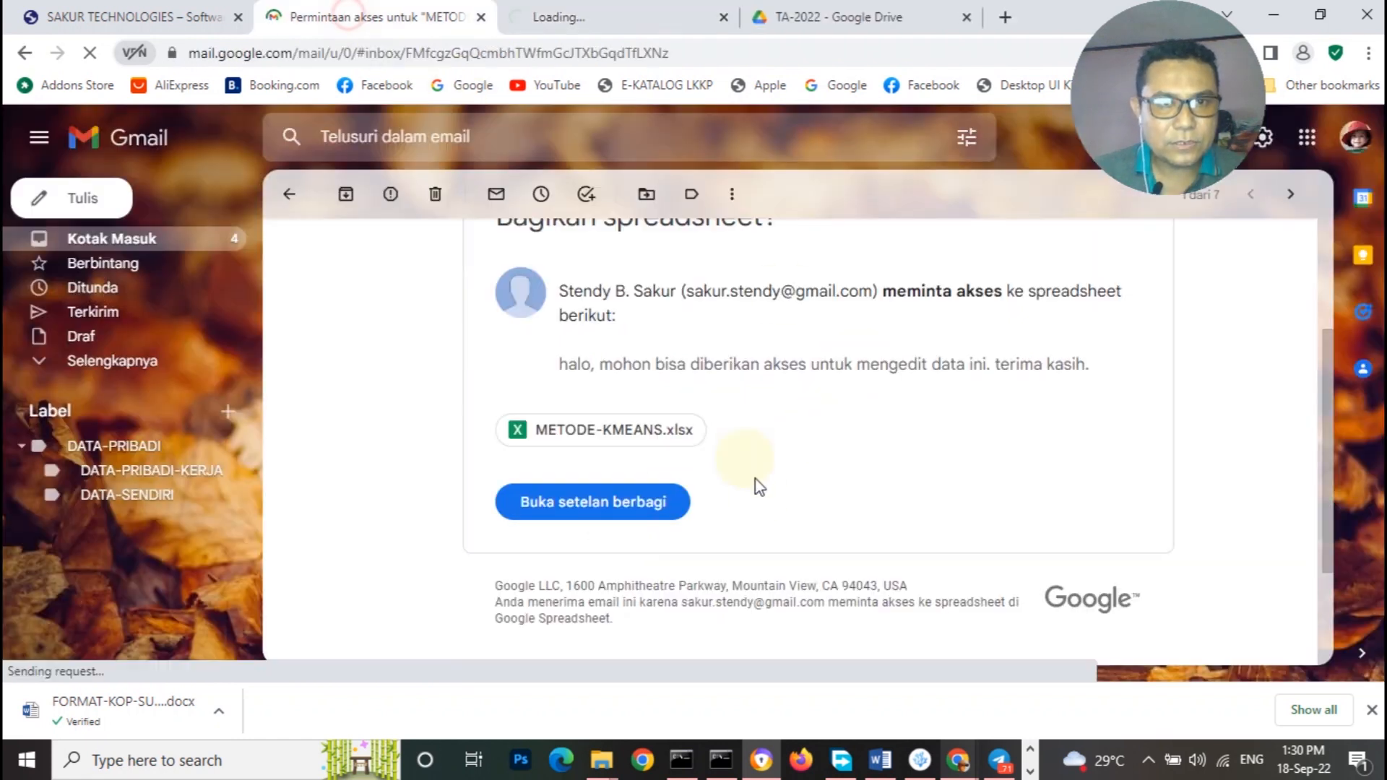
click(573, 20)
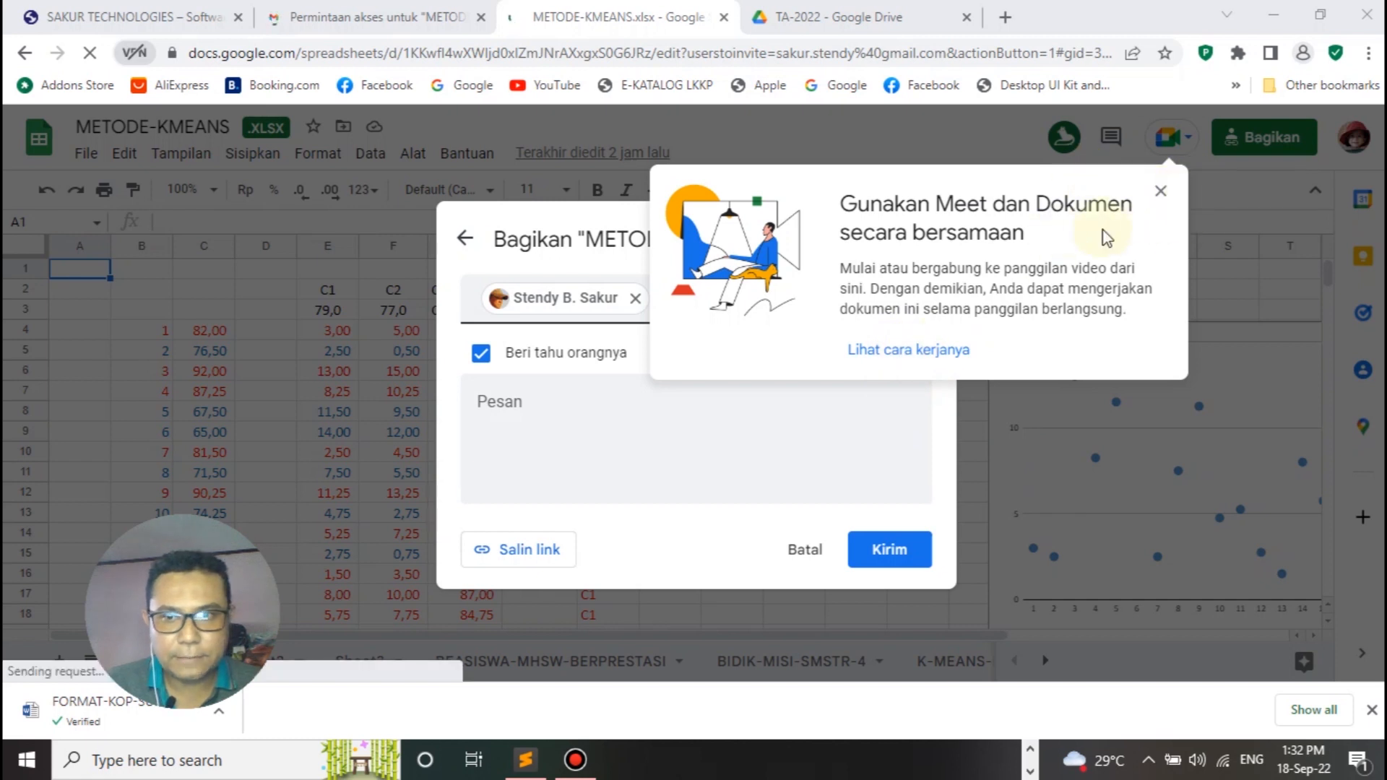
click(1160, 194)
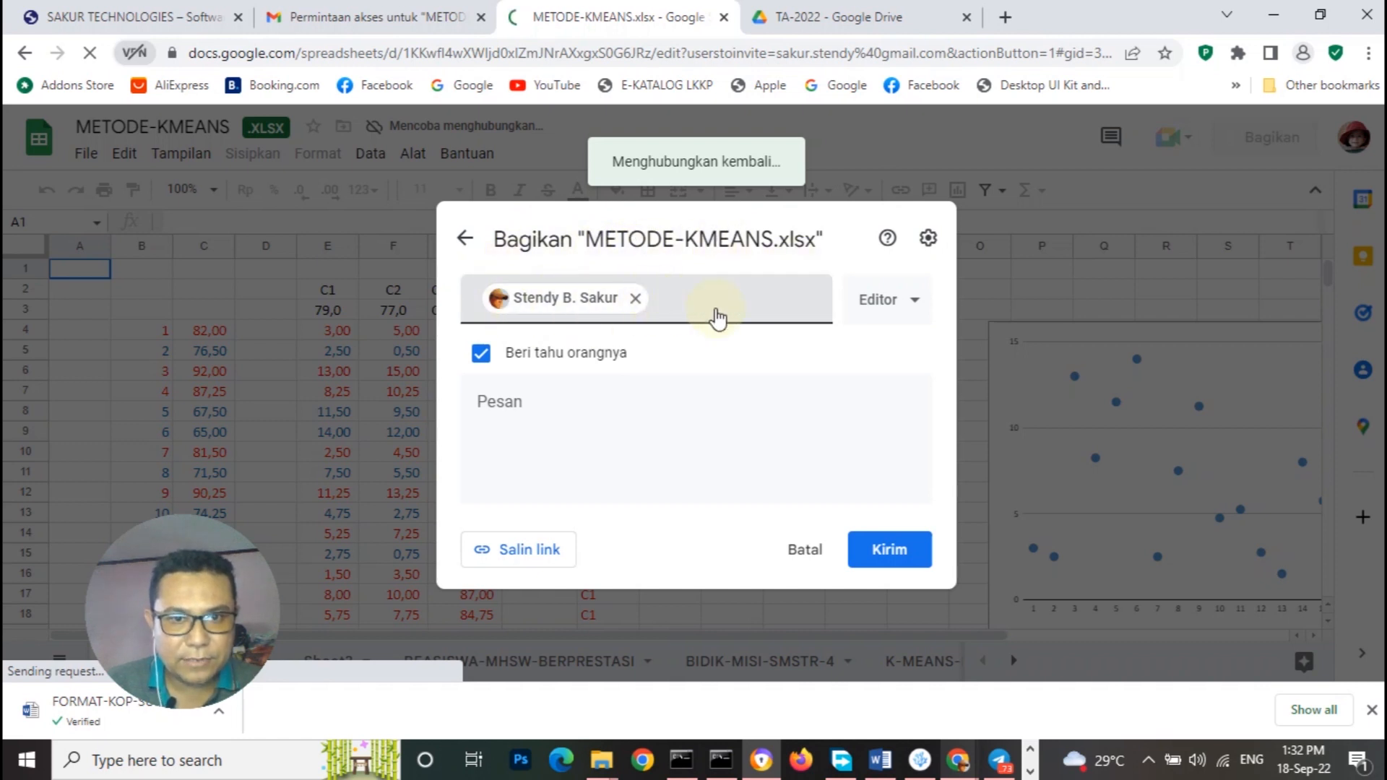
Grant the collaborator Editor access with the message 'ok.silakan melakukan pengeditan'
click(917, 312)
click(927, 462)
click(630, 420)
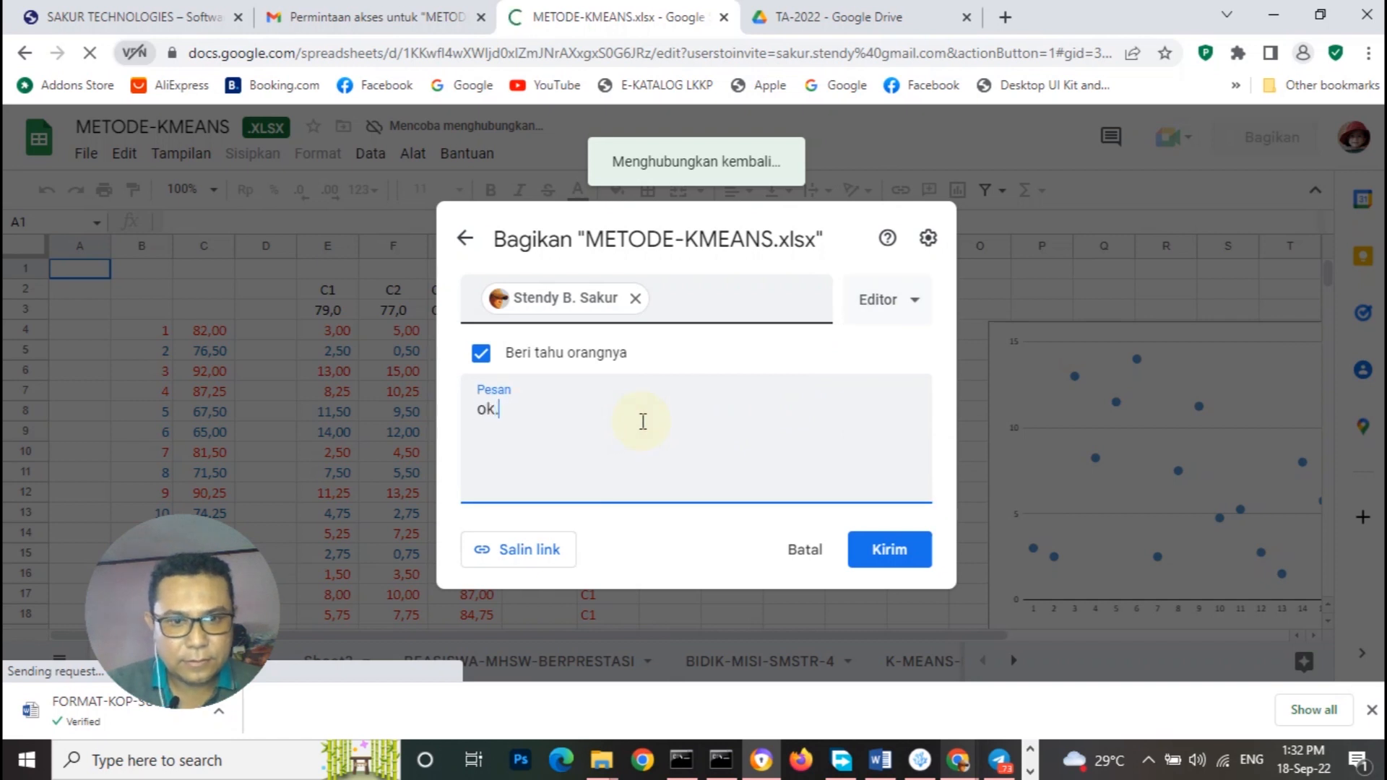
text(ok.silaka)
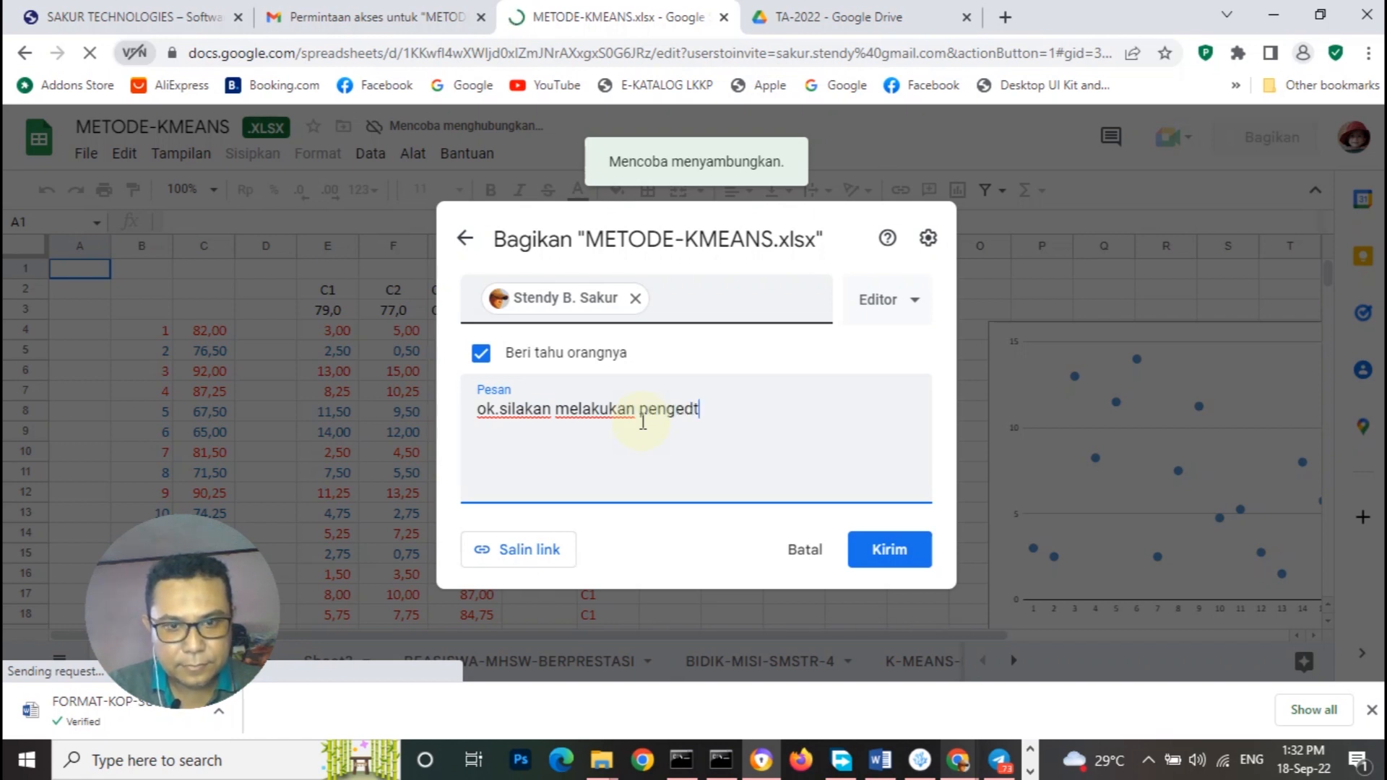
text(n melakukan pengeditan)
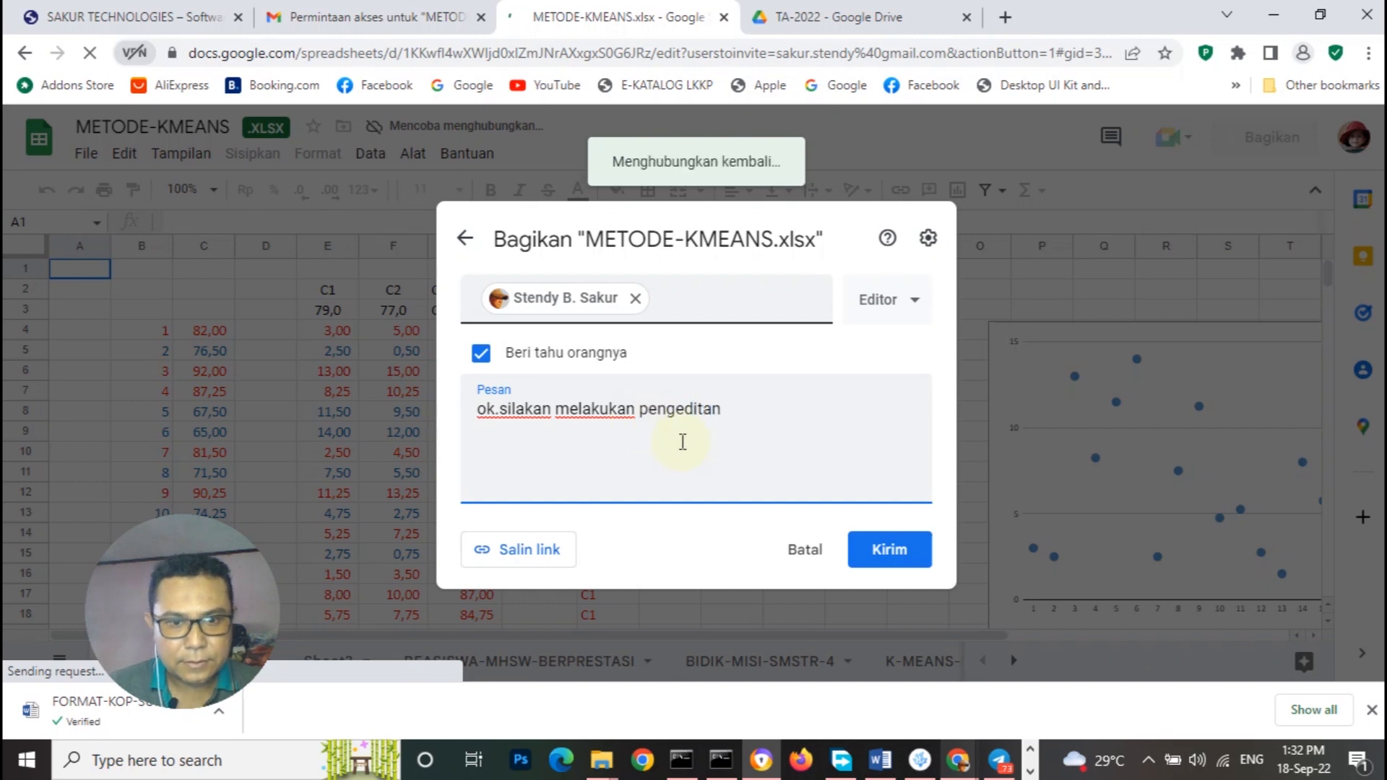
click(879, 561)
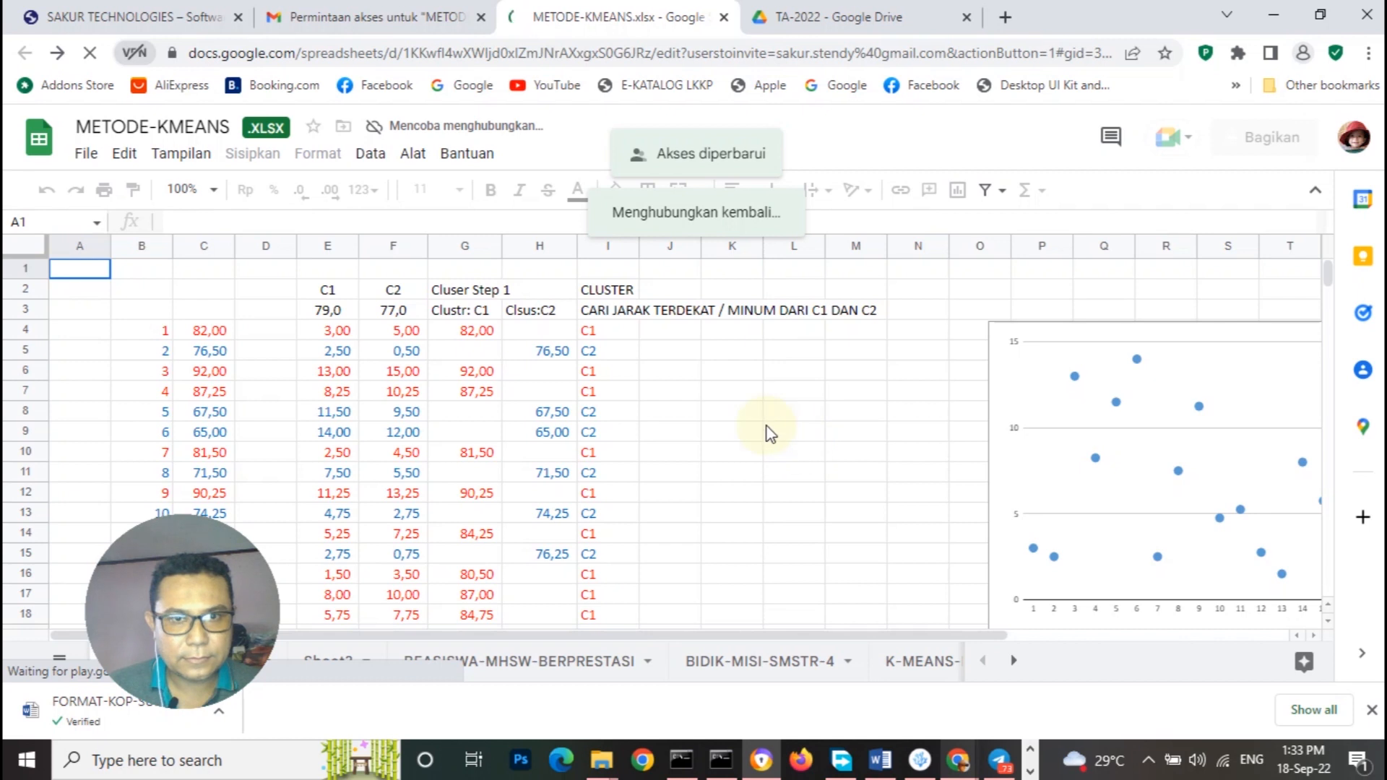
Switch back and forth between the access-request email and the spreadsheet to compare them
click(367, 19)
click(585, 22)
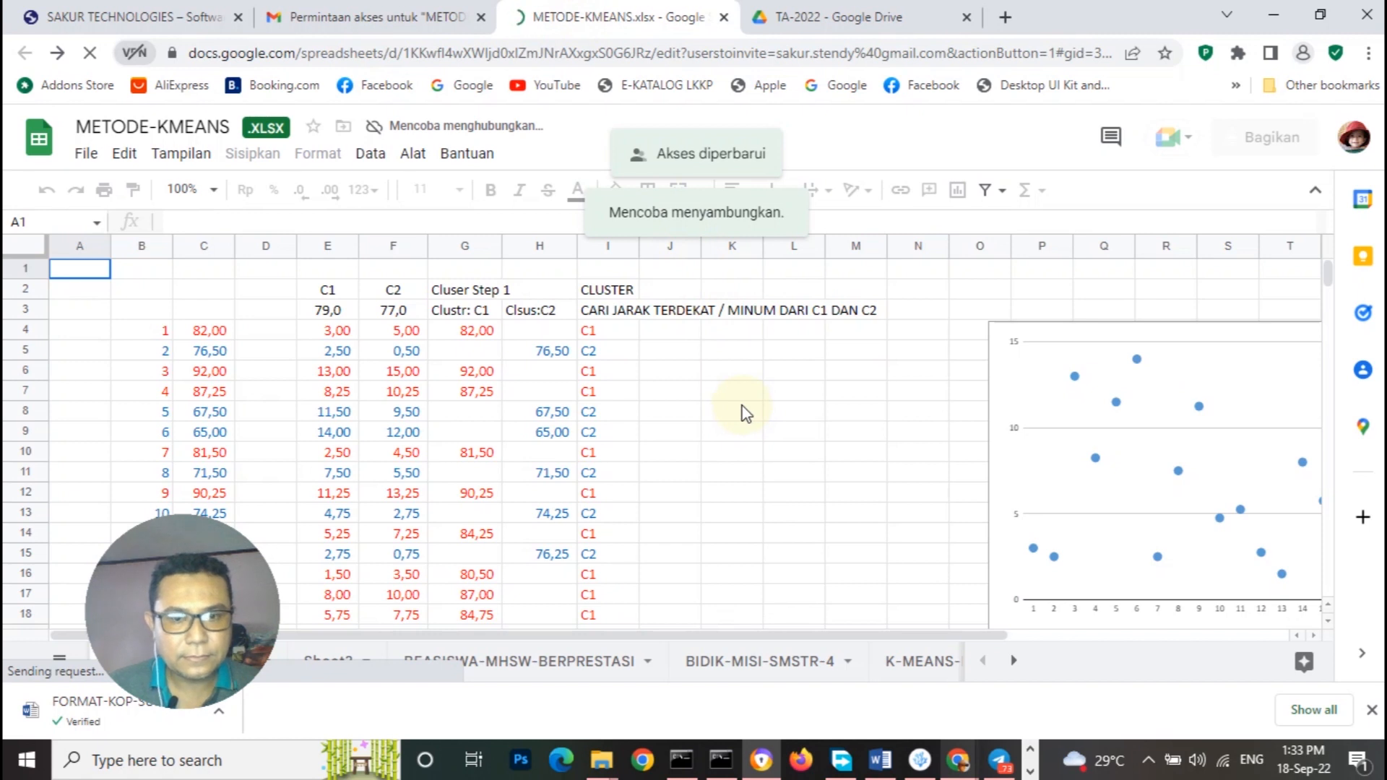
click(437, 22)
click(698, 26)
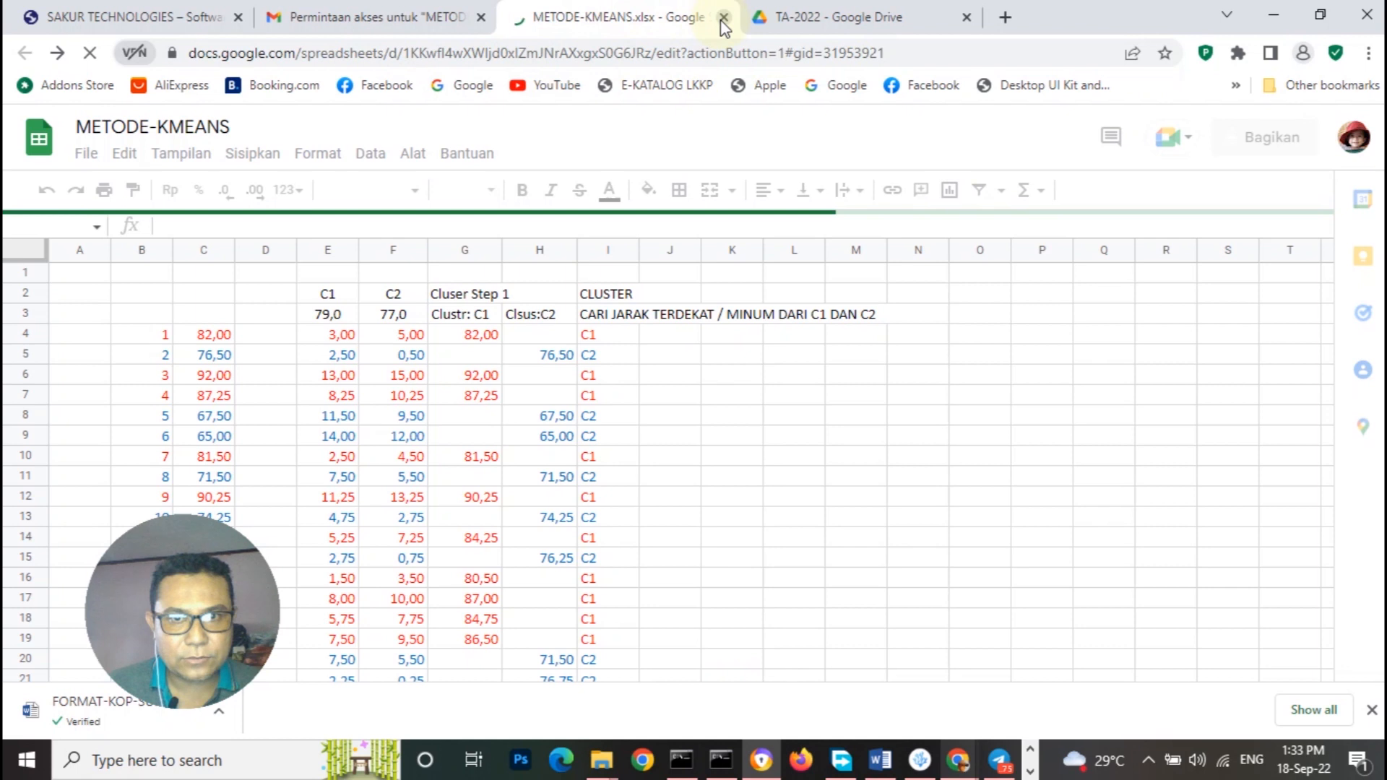
Close the spreadsheet tab, then glance at Telegram's Saved Messages and minimise it
click(723, 17)
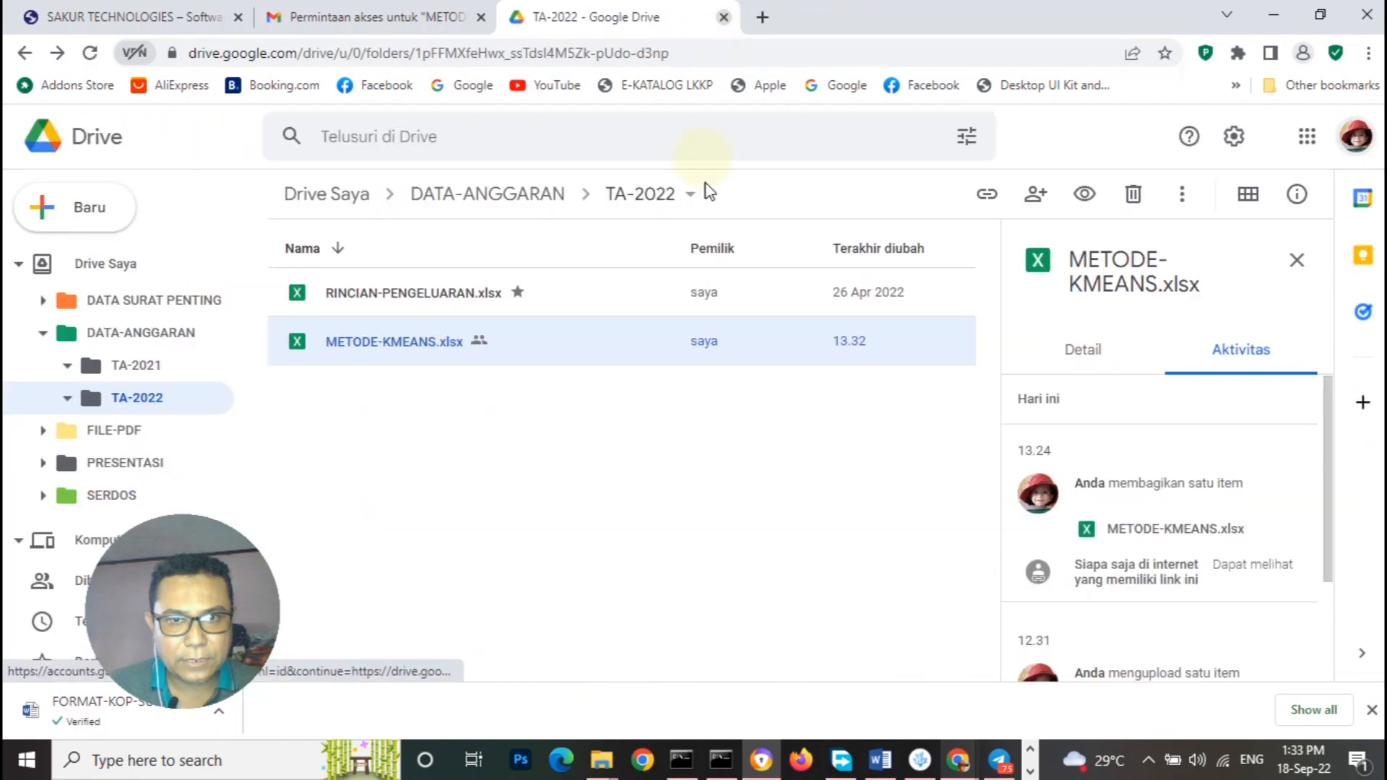
click(999, 760)
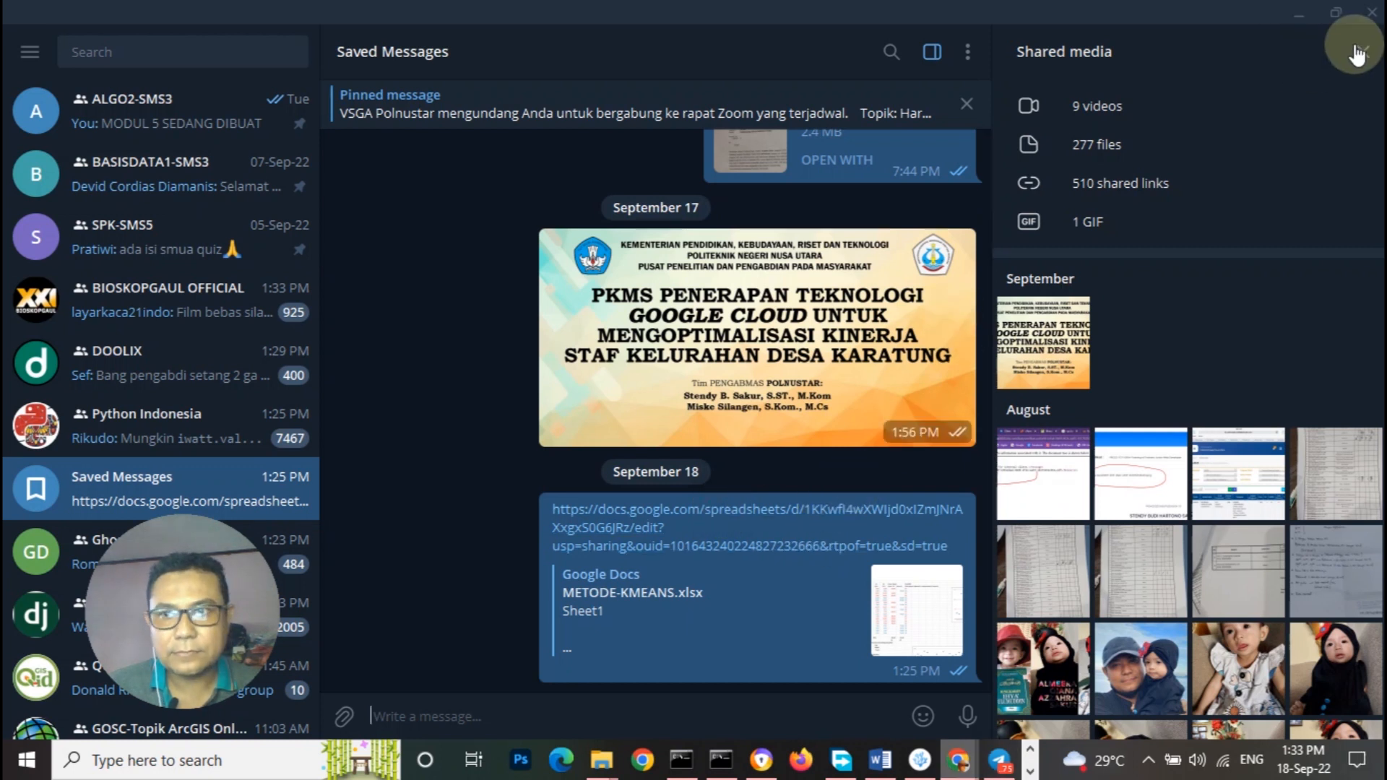
click(1299, 16)
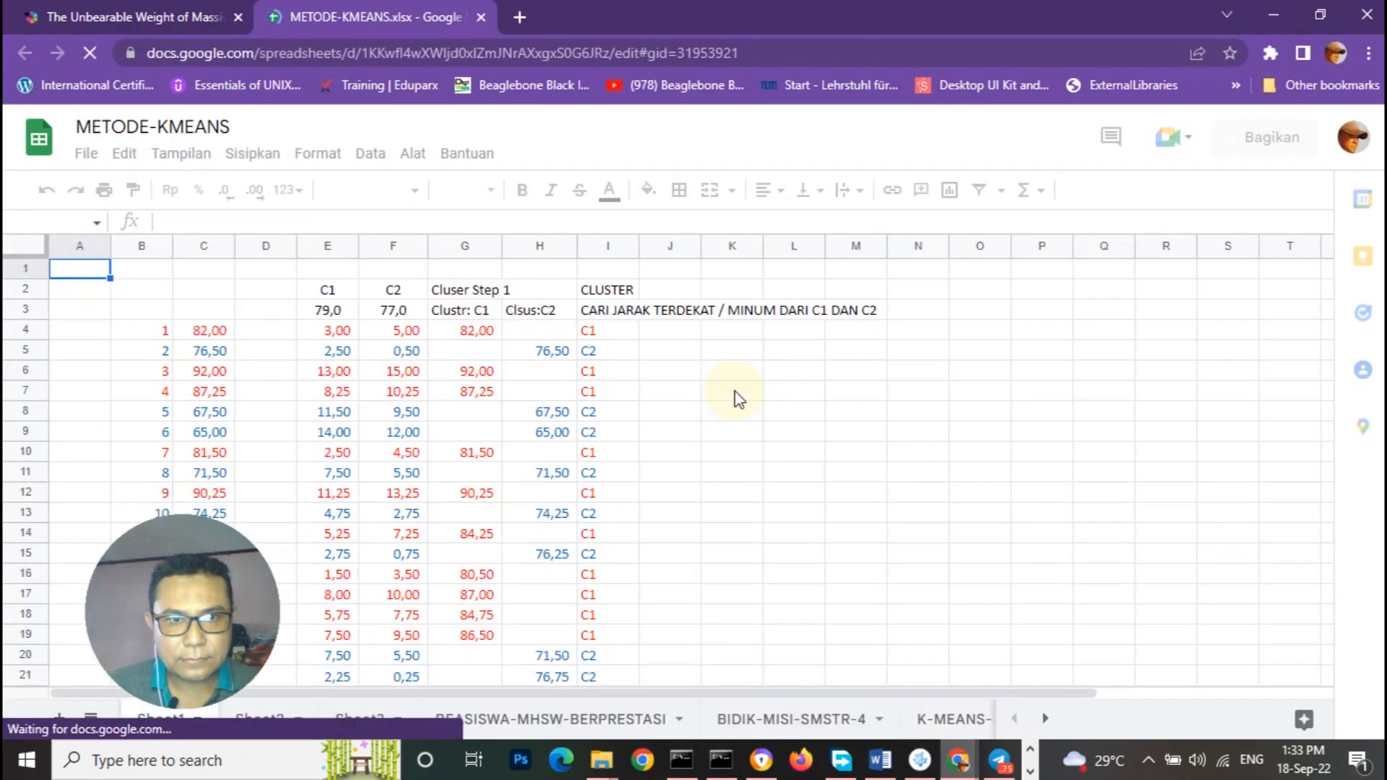
Enter the note 'test edit' in cell K6
click(748, 385)
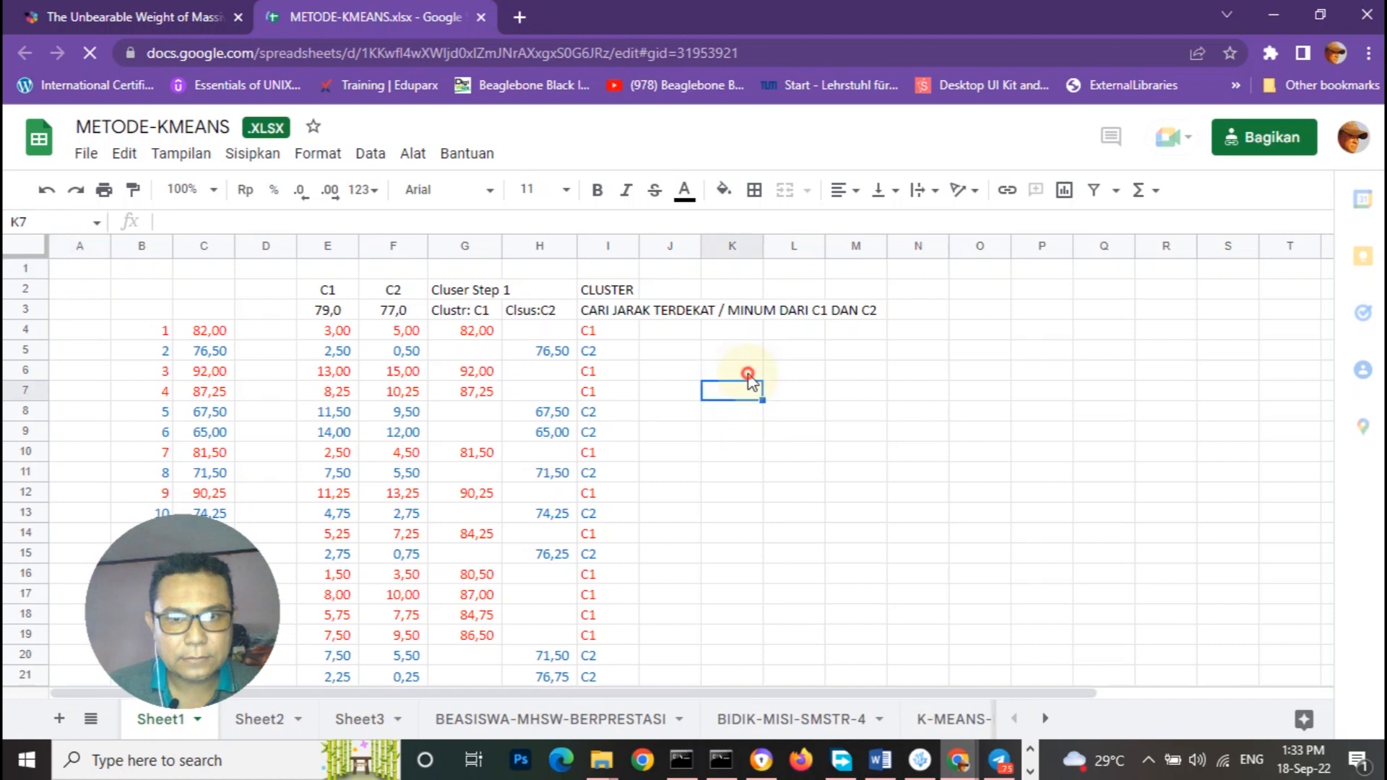
click(748, 376)
text(=)
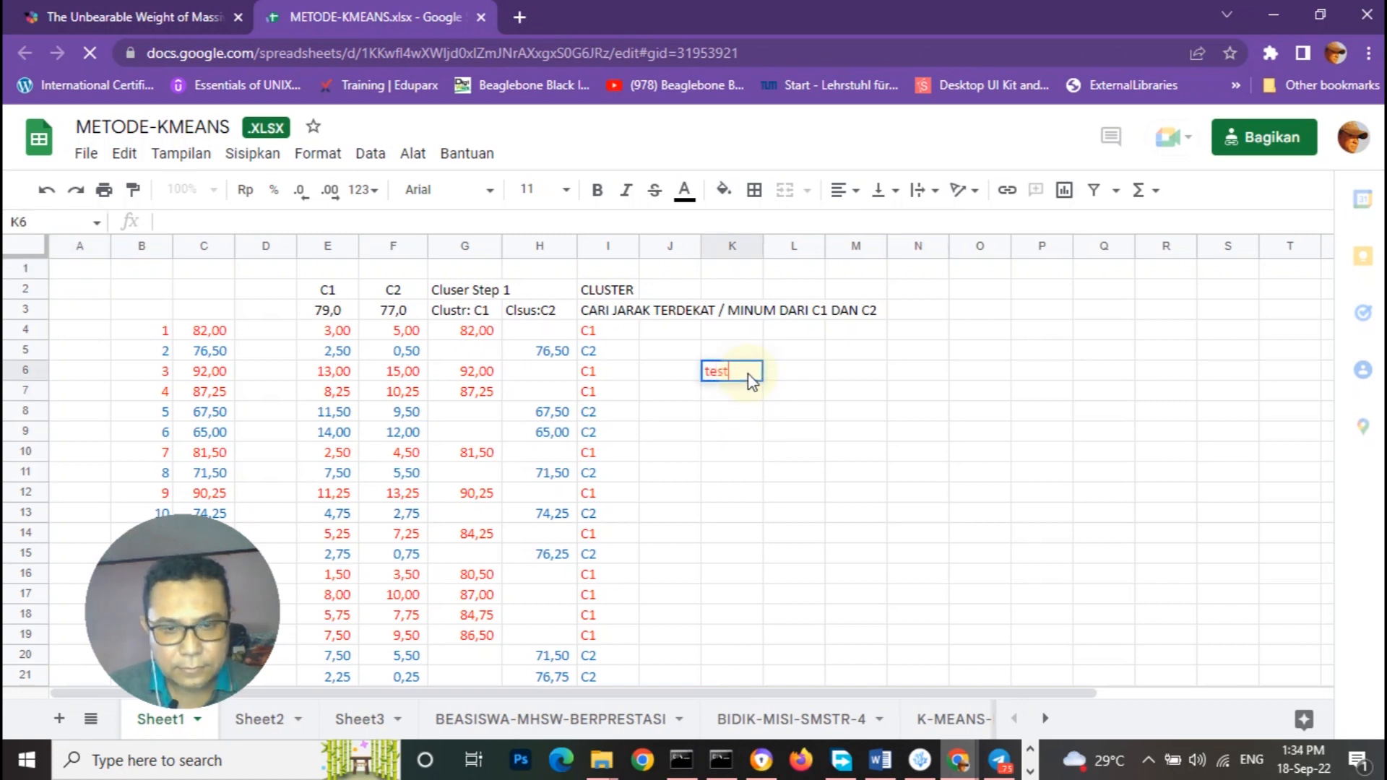
text(est edit)
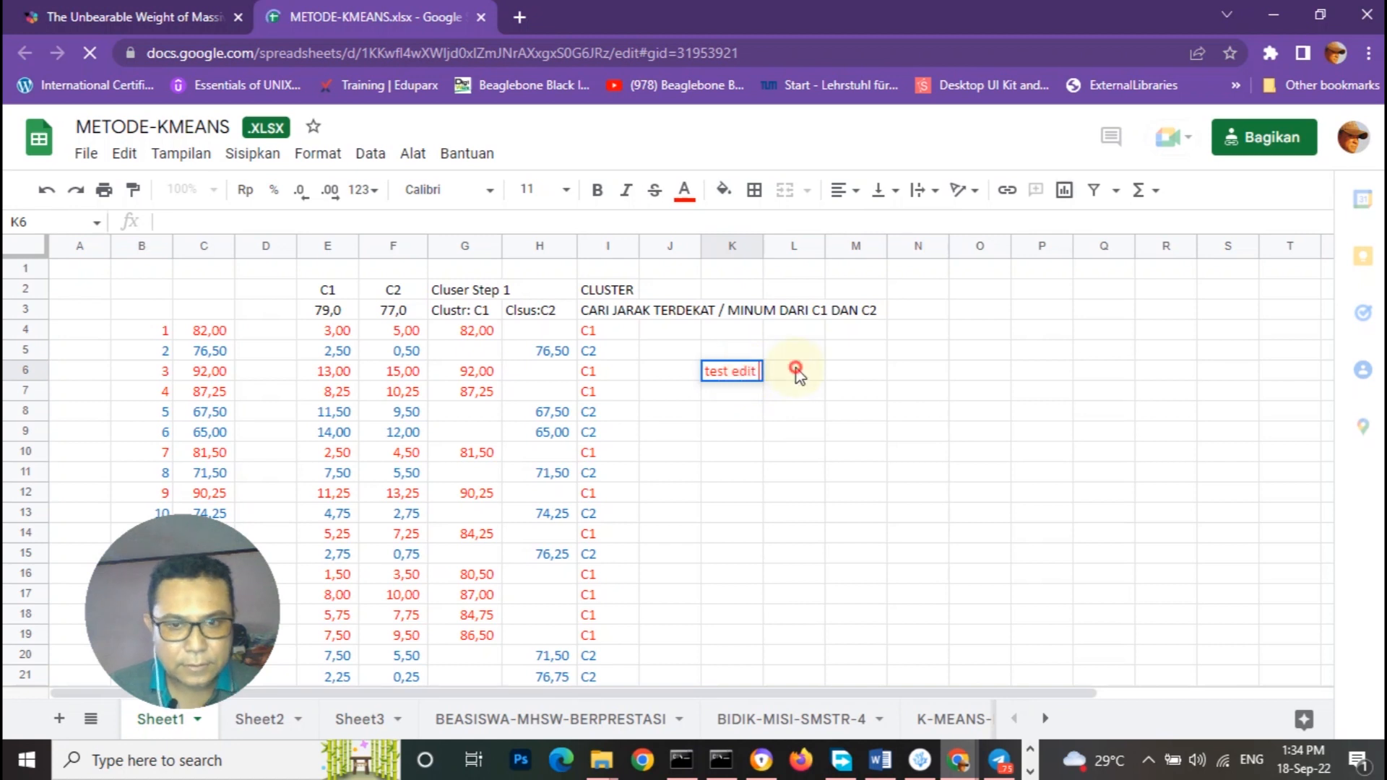
click(794, 381)
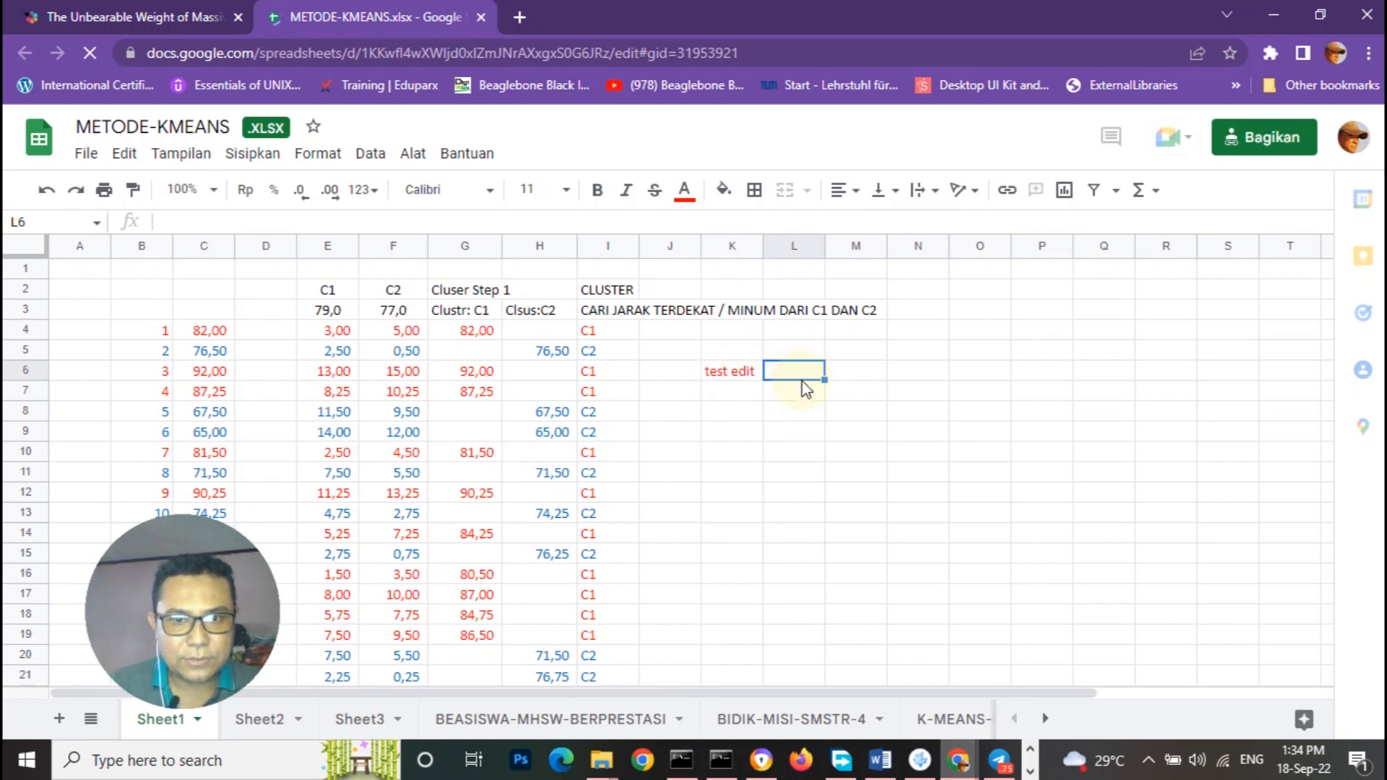
Enter 'test editing' in cell L8, correcting a typo, and check the signed-in account
click(807, 417)
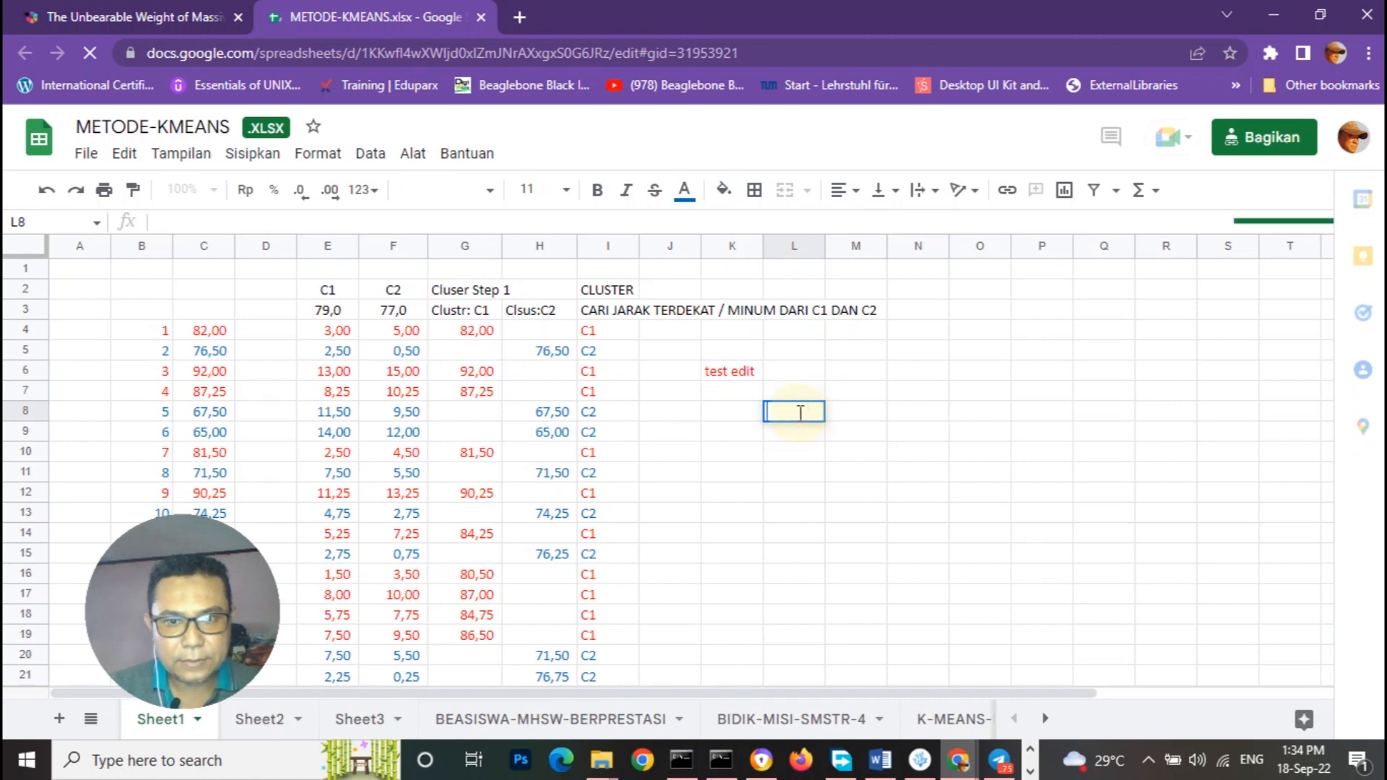
text(testing ediitng)
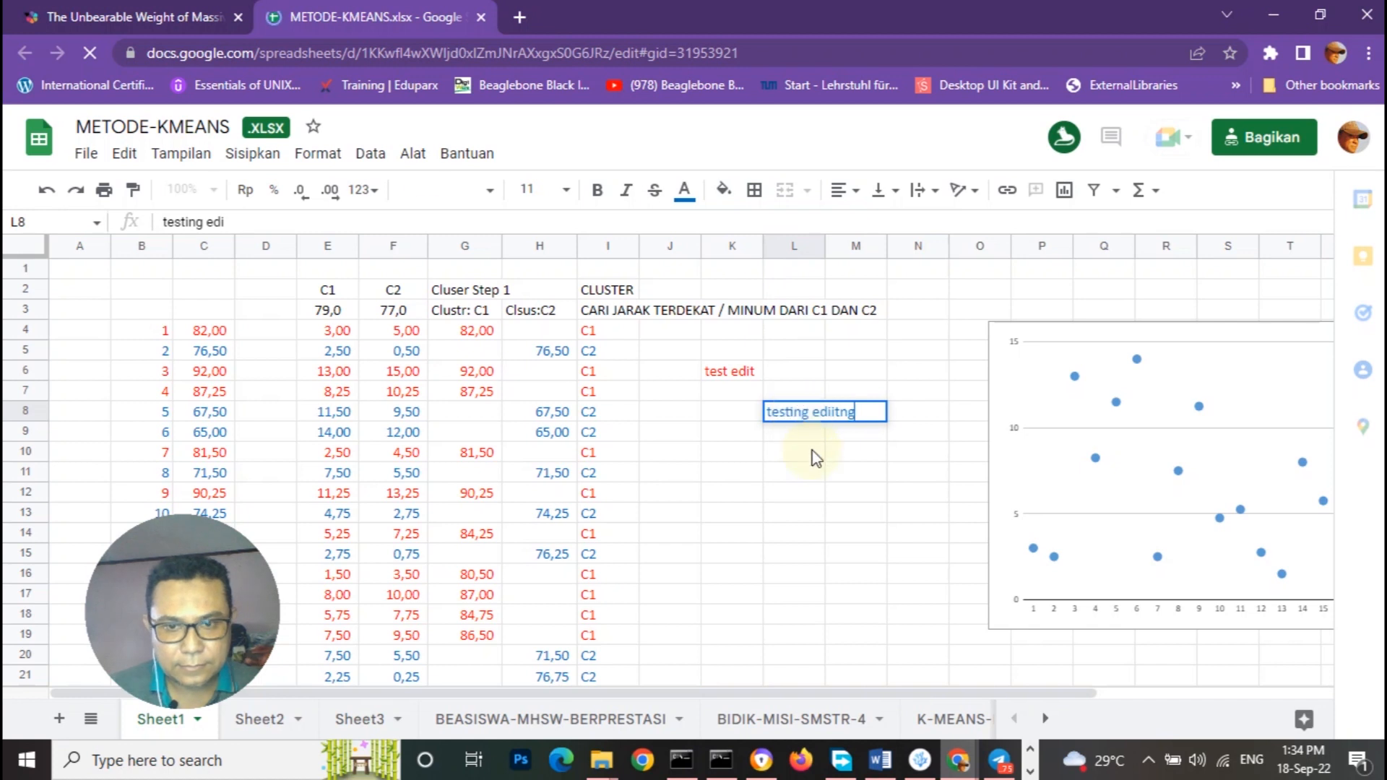
click(811, 426)
click(809, 417)
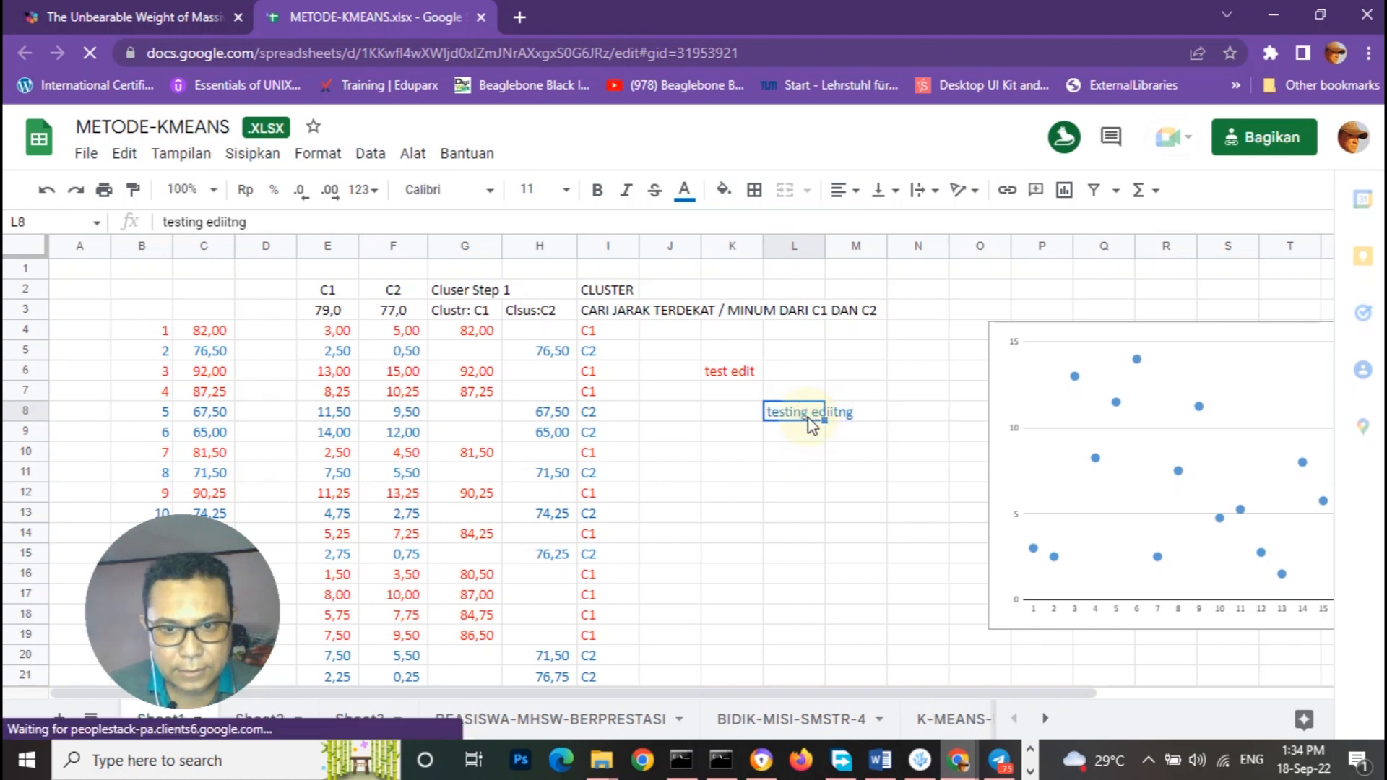
text(test editing)
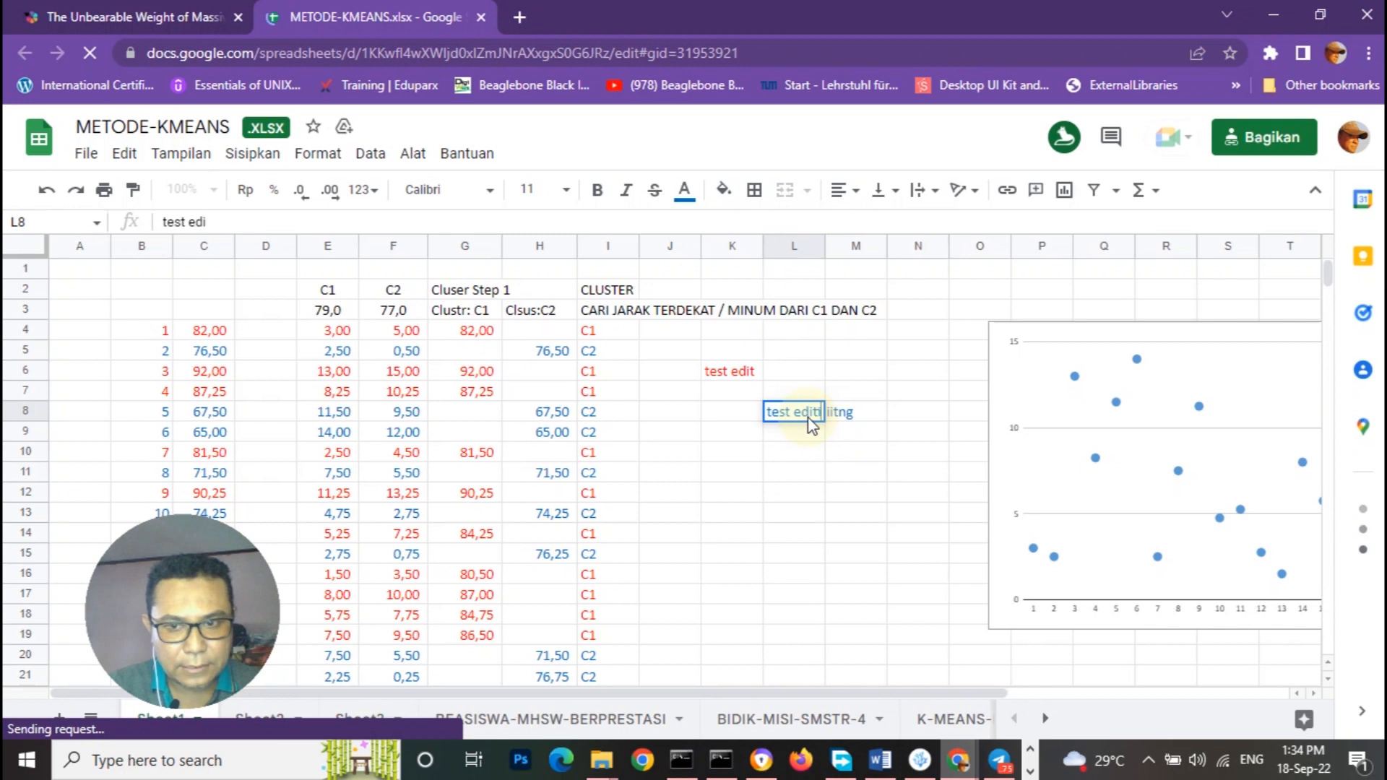
click(808, 427)
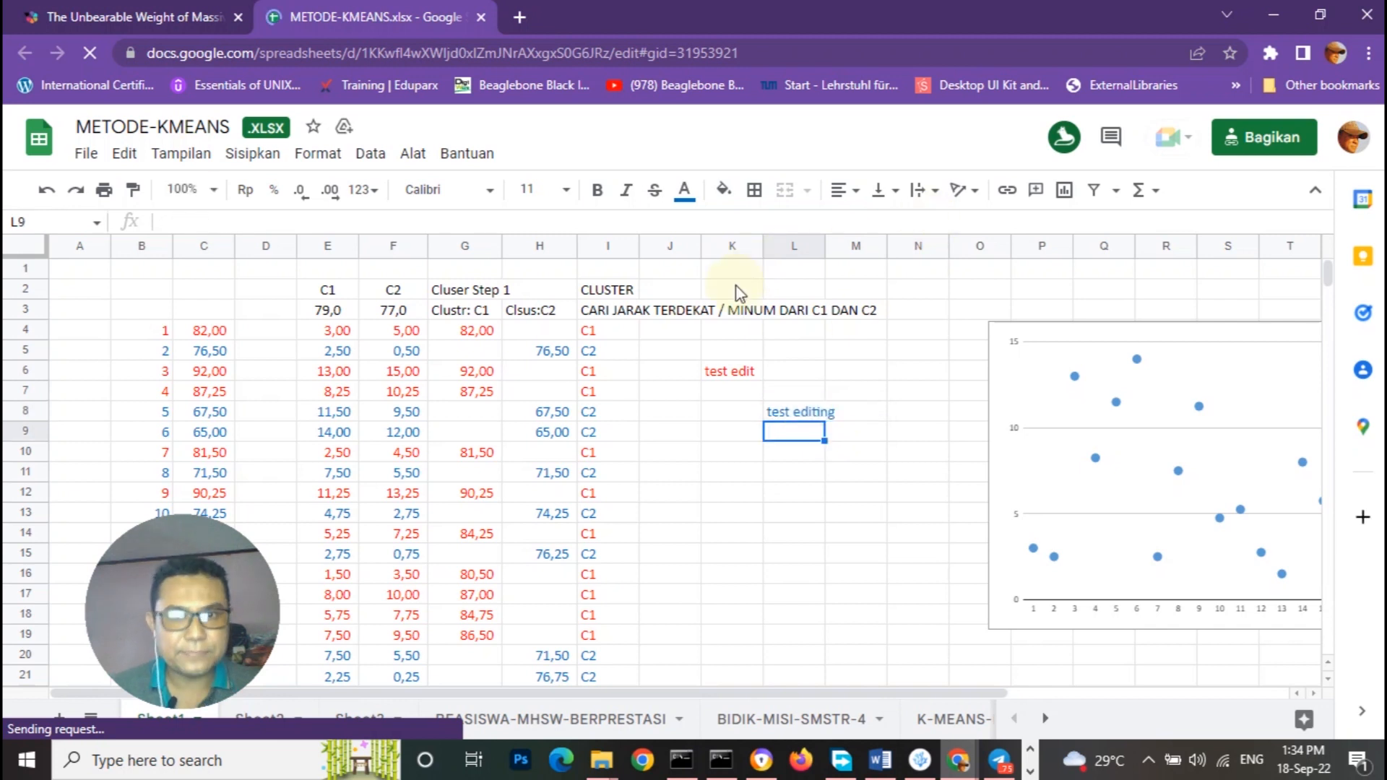
click(802, 413)
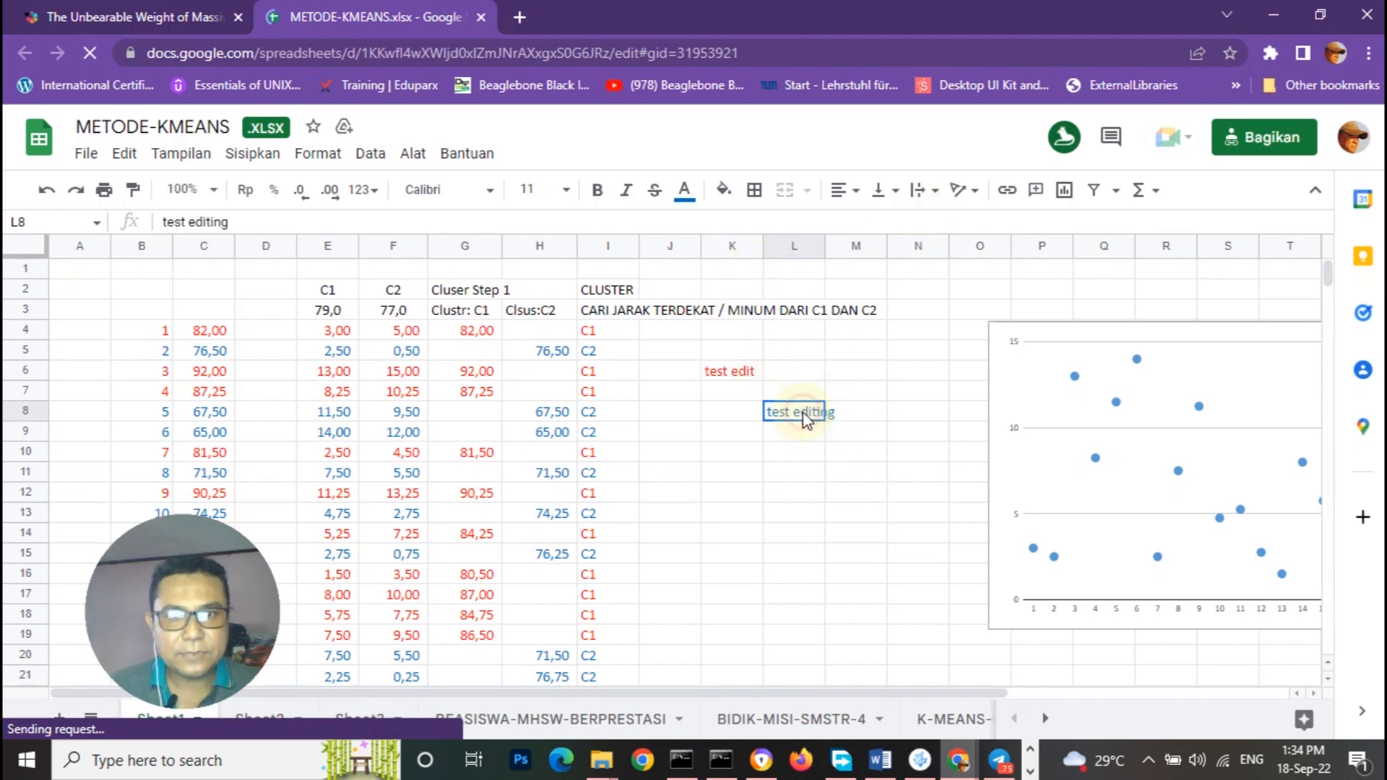
click(1350, 150)
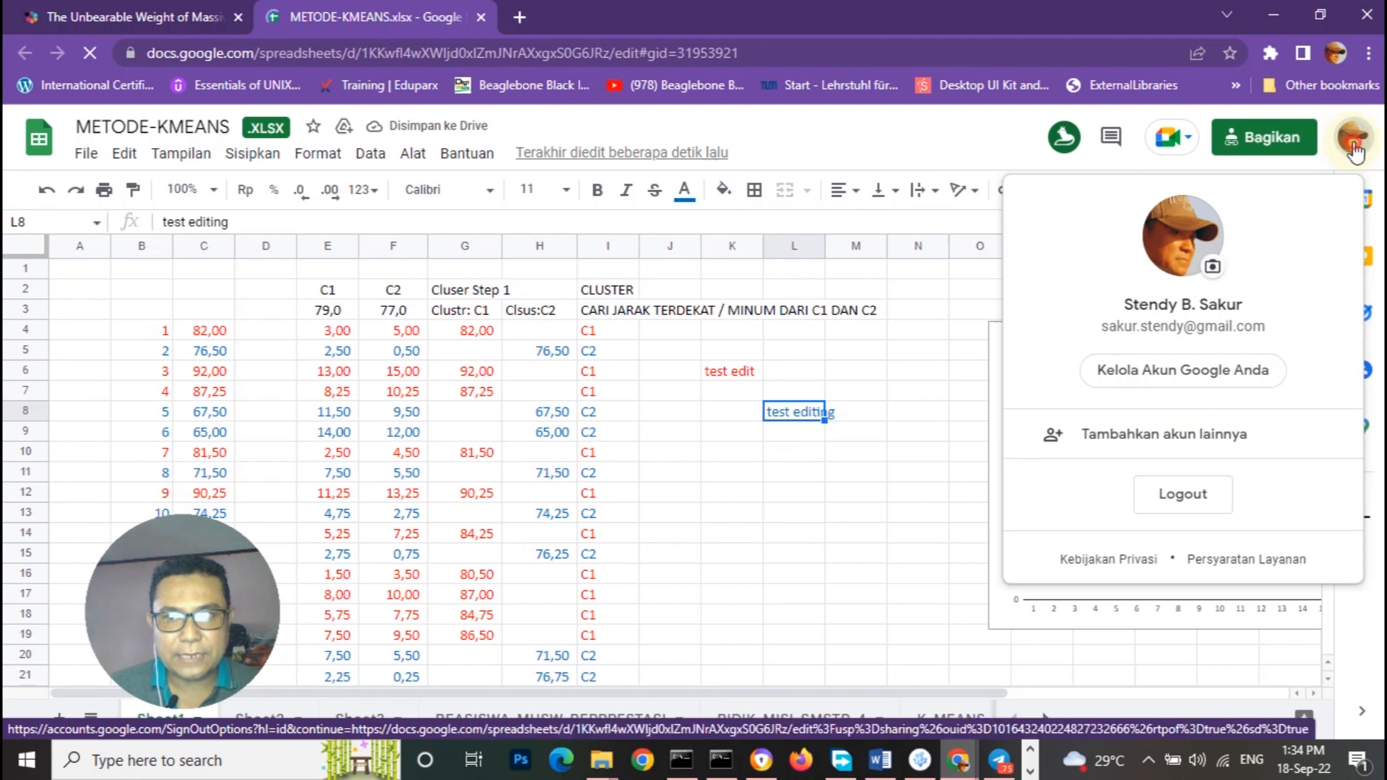
click(947, 428)
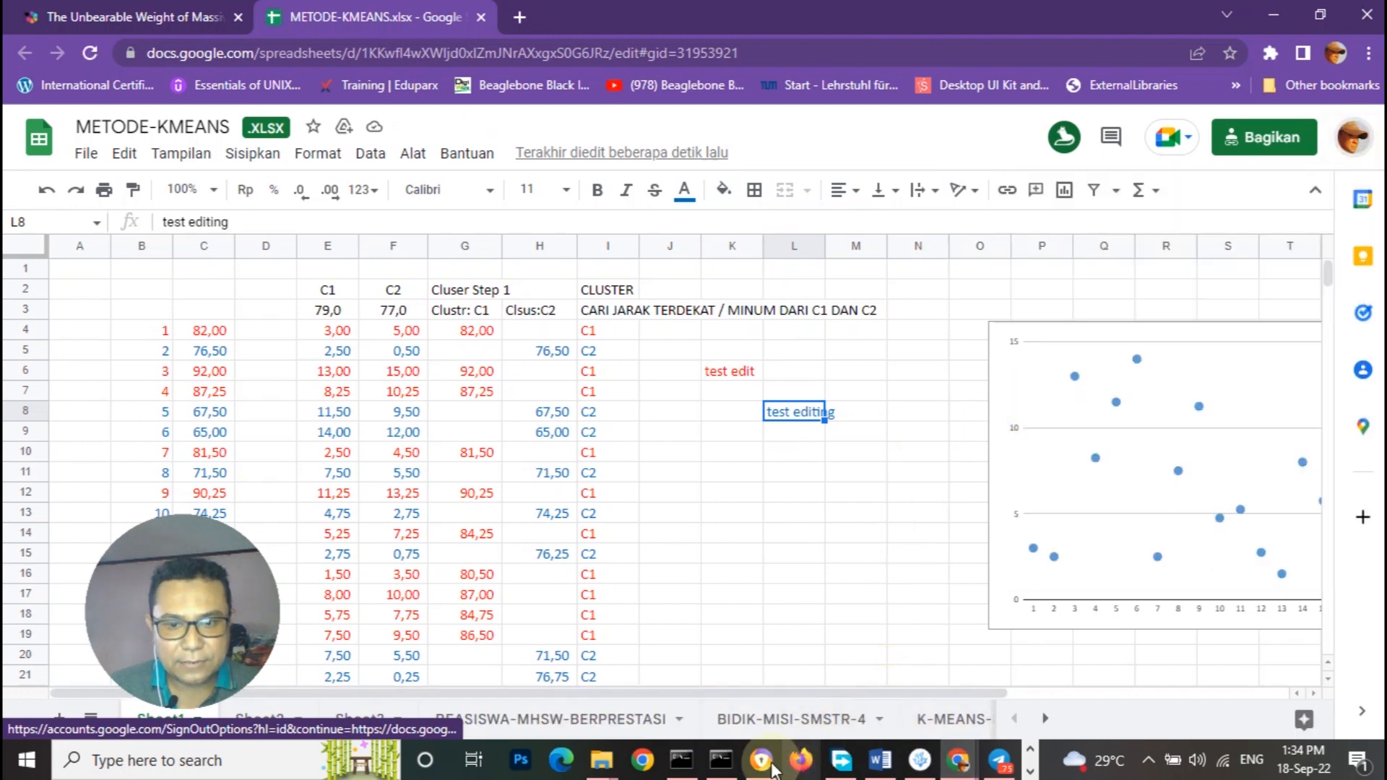
As the owner, open METODE-KMEANS.xlsx from TA-2022 and inspect the collaborator's entry in L8
click(761, 760)
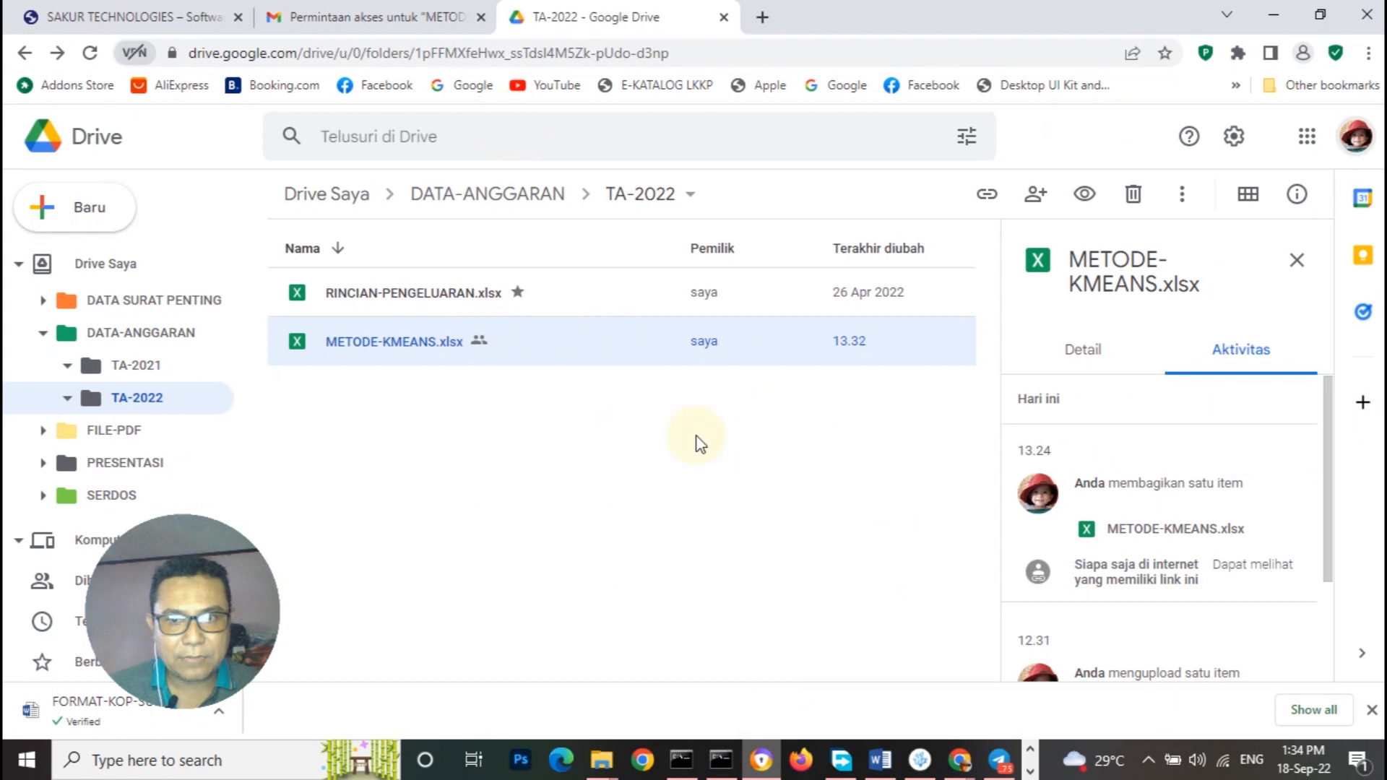
click(396, 17)
click(591, 20)
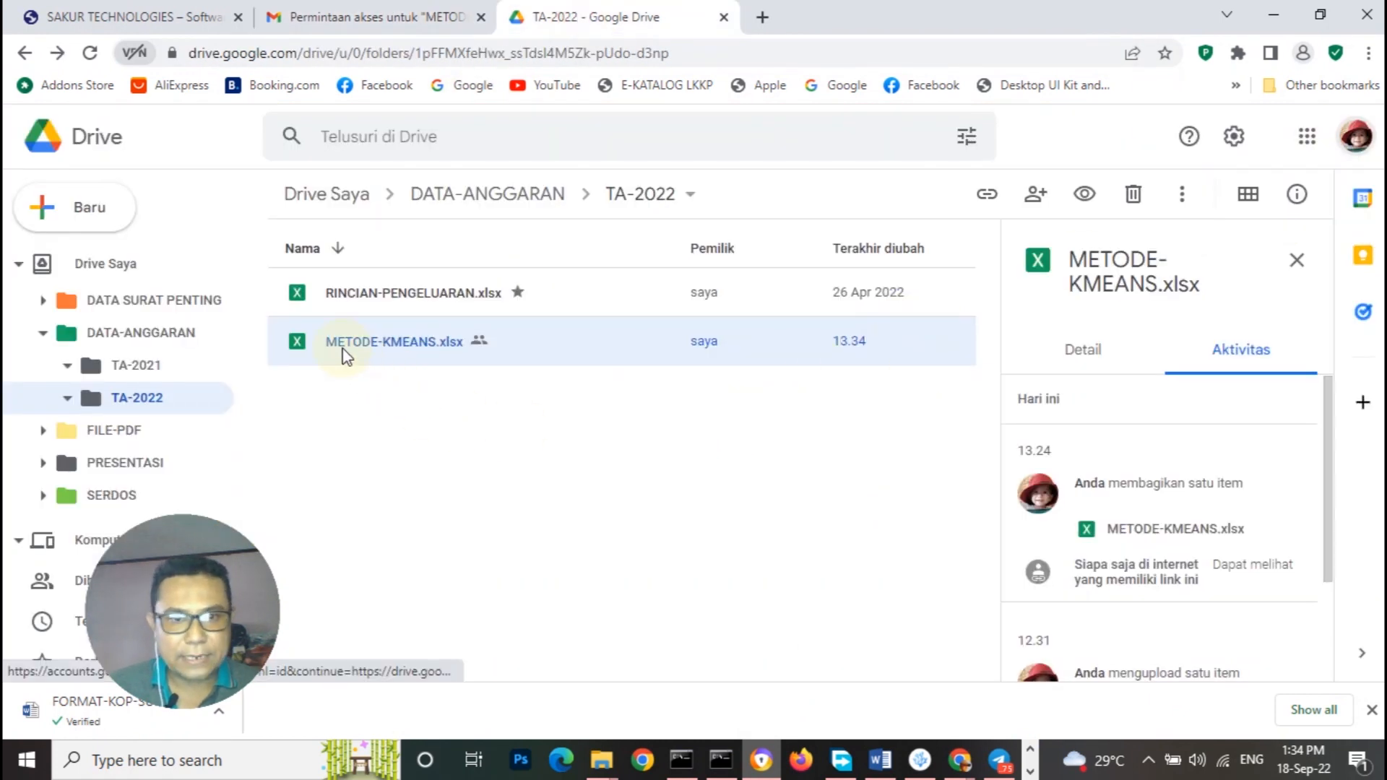
double_click(310, 350)
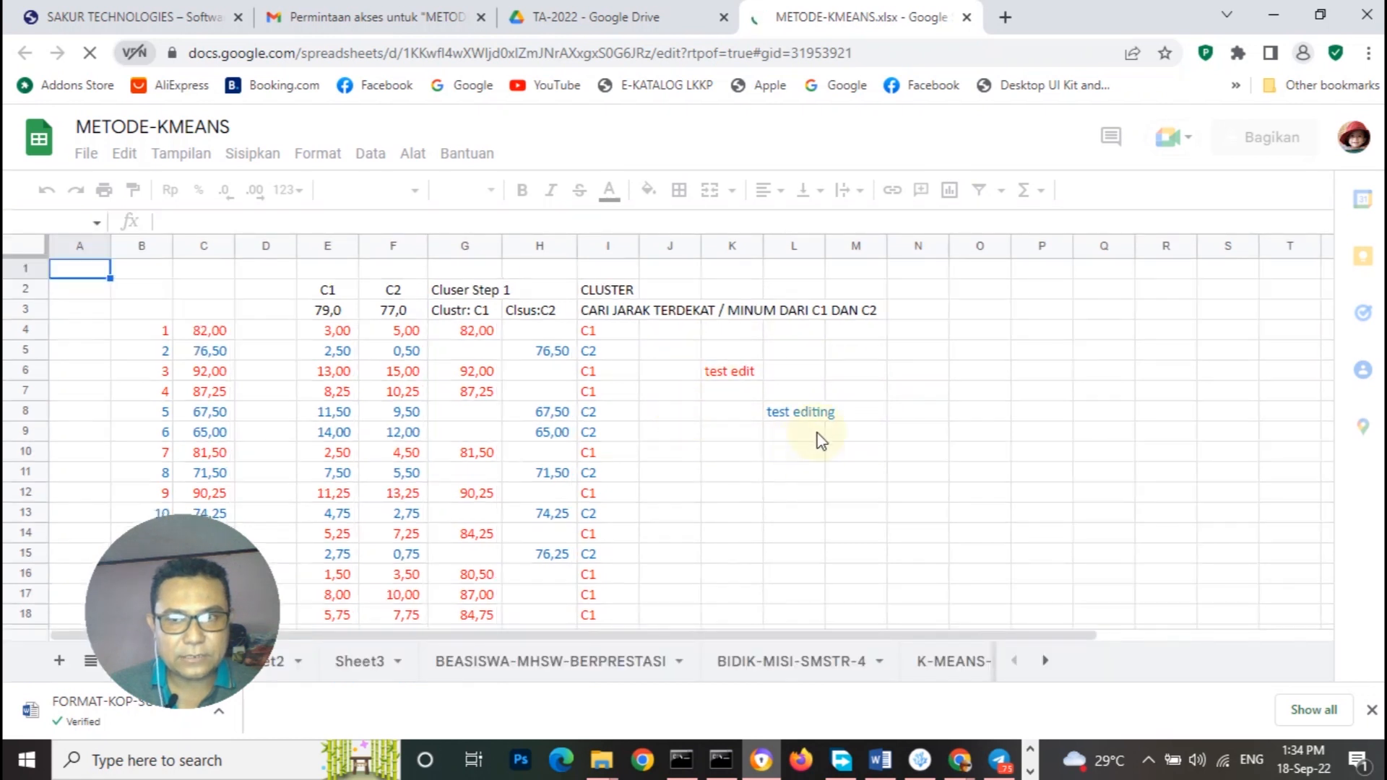
click(794, 414)
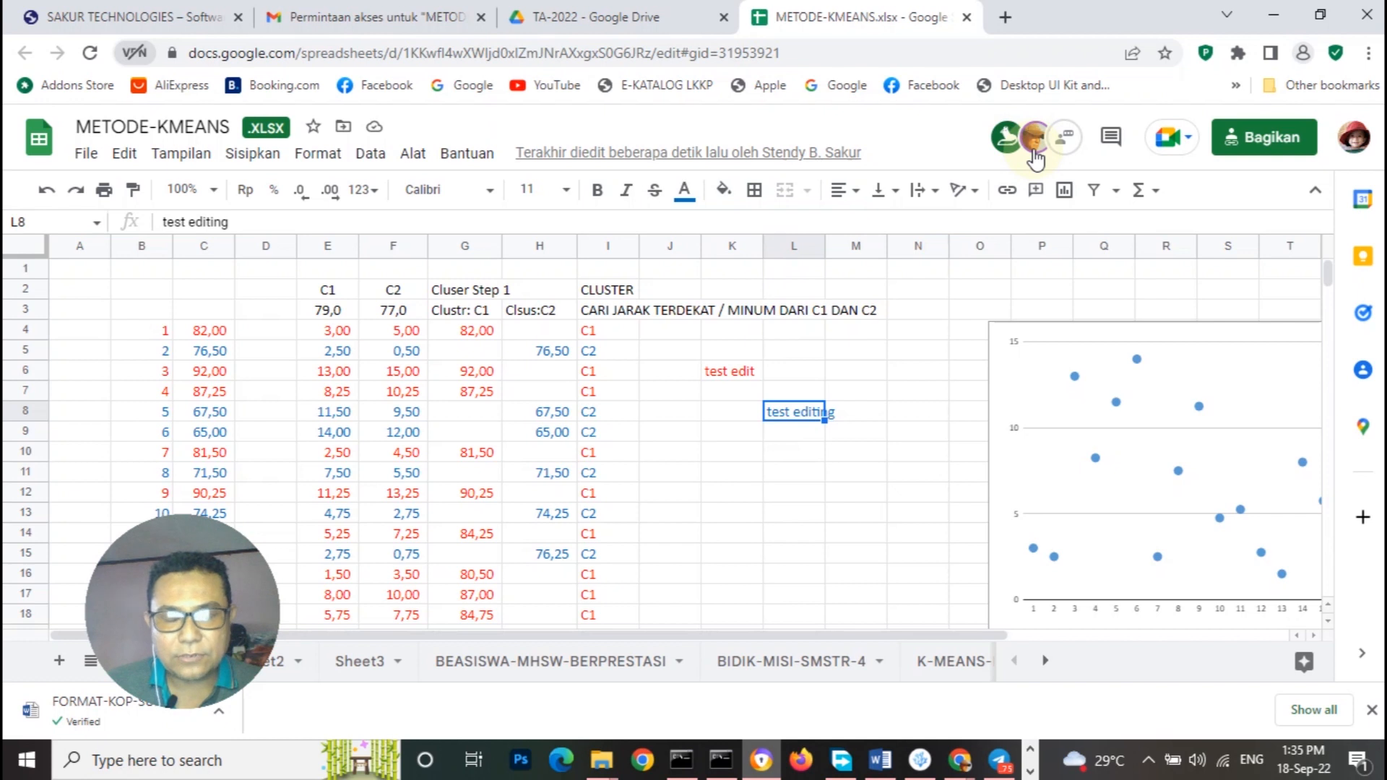
mouse_move(1035, 154)
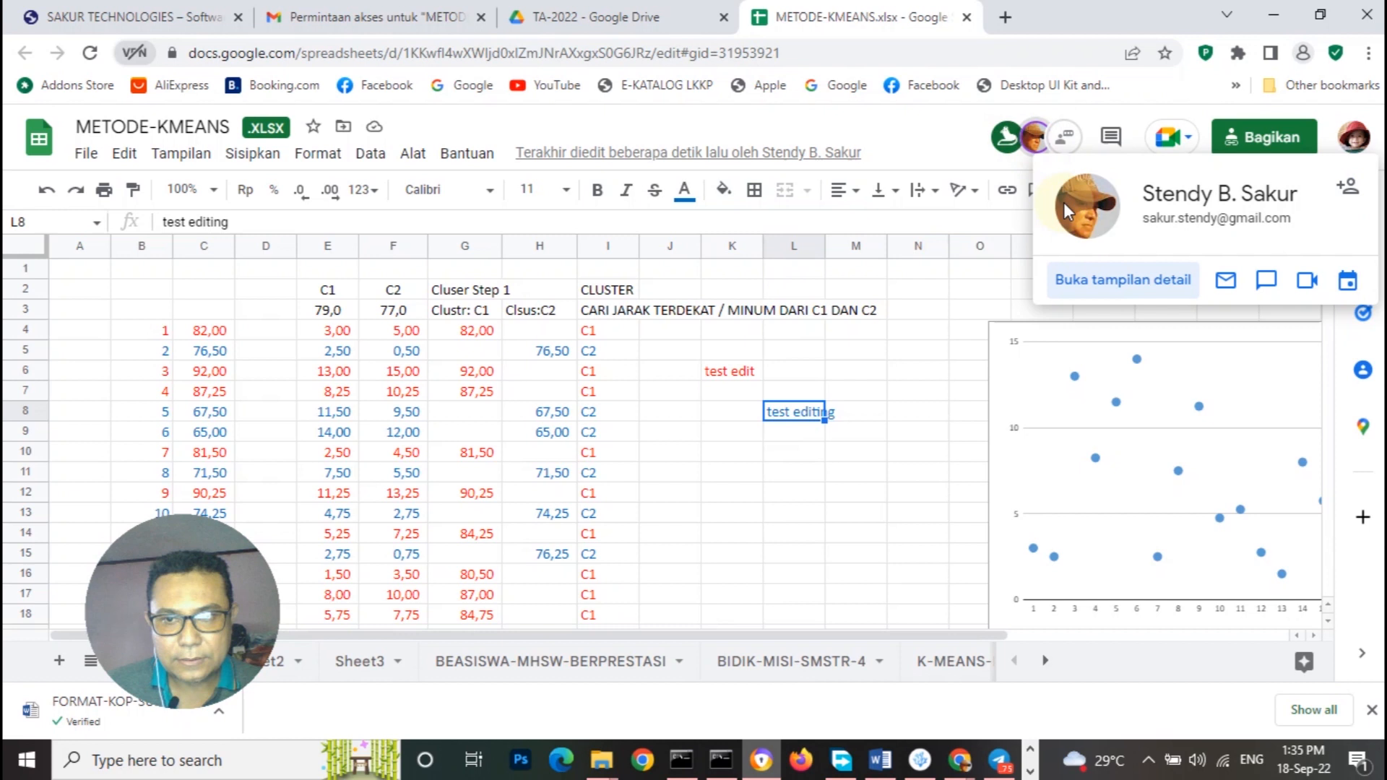
Open the collaborator's profile card and recent email thread, then return to the METODE-KMEANS spreadsheet
click(1110, 283)
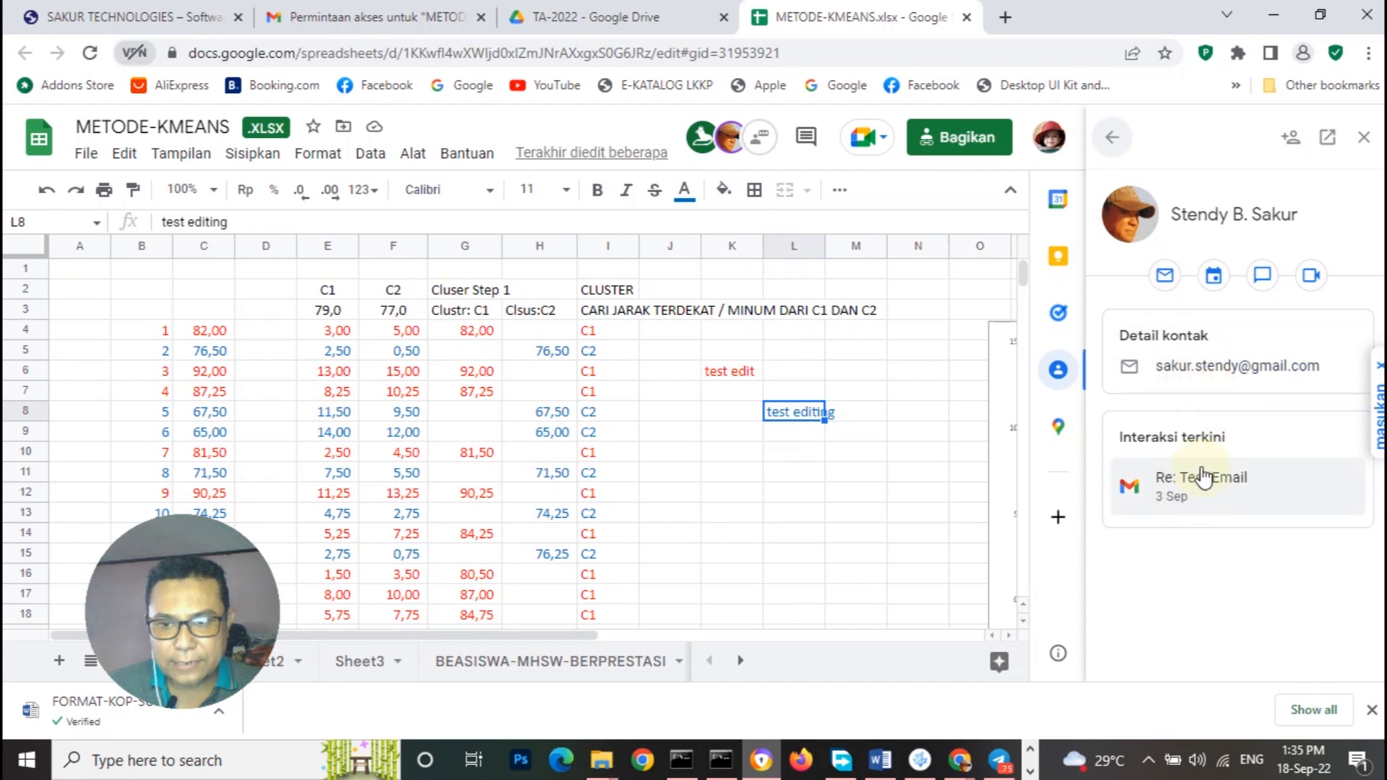
click(1214, 506)
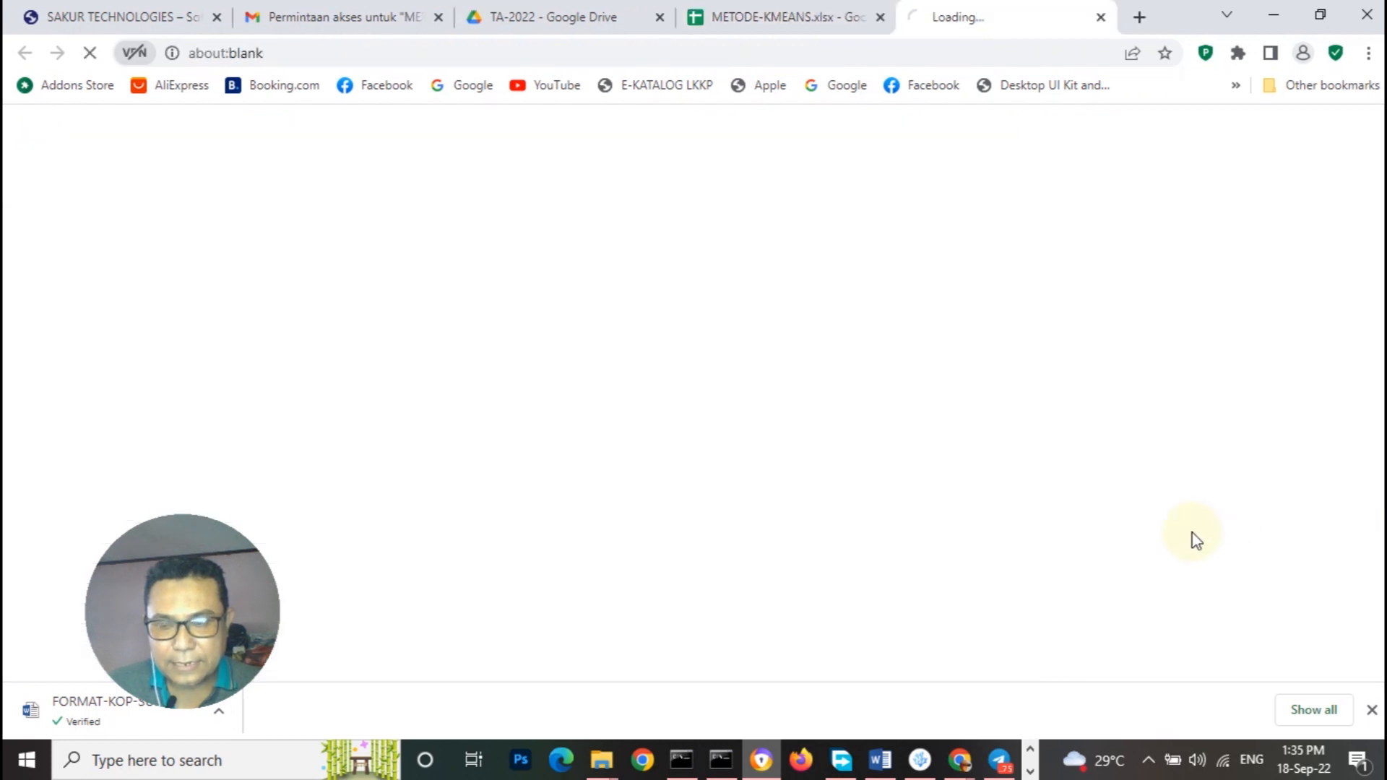
click(796, 23)
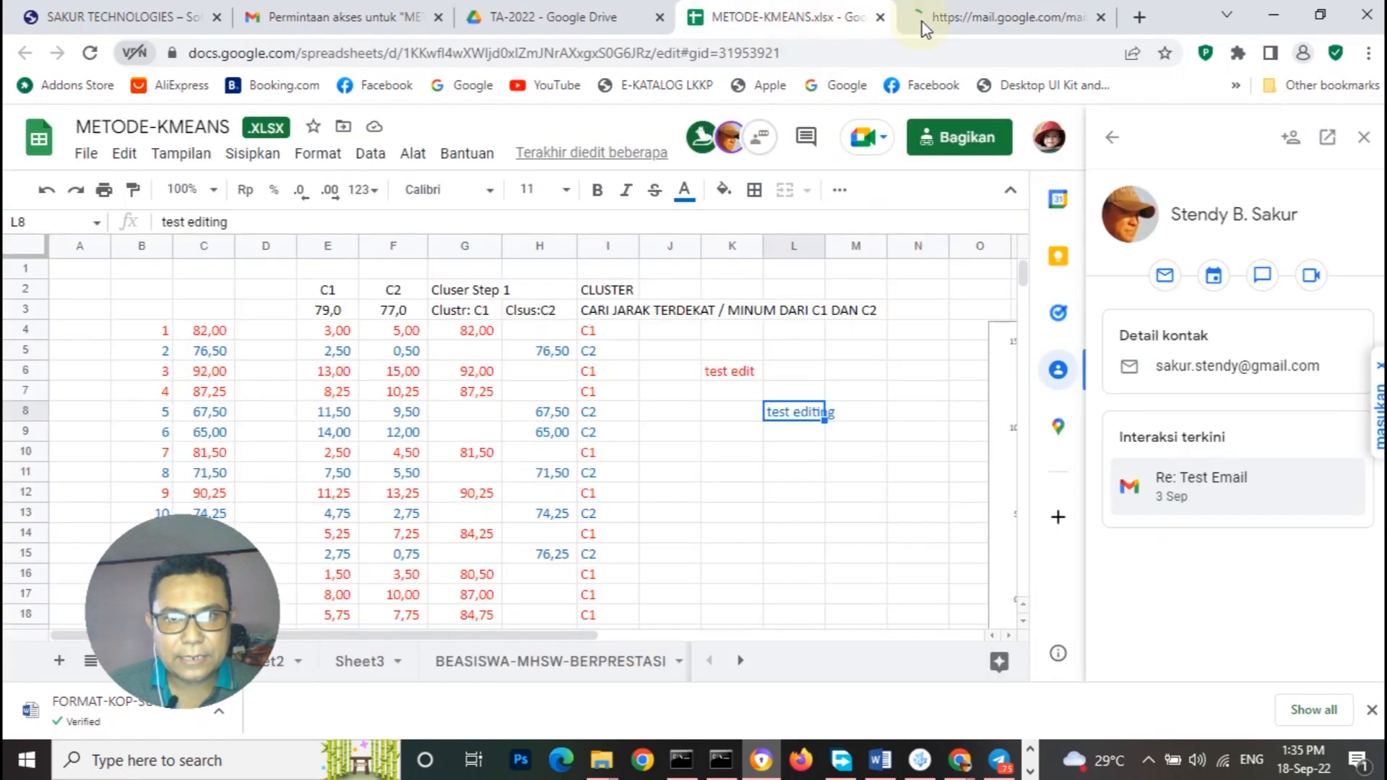
click(932, 20)
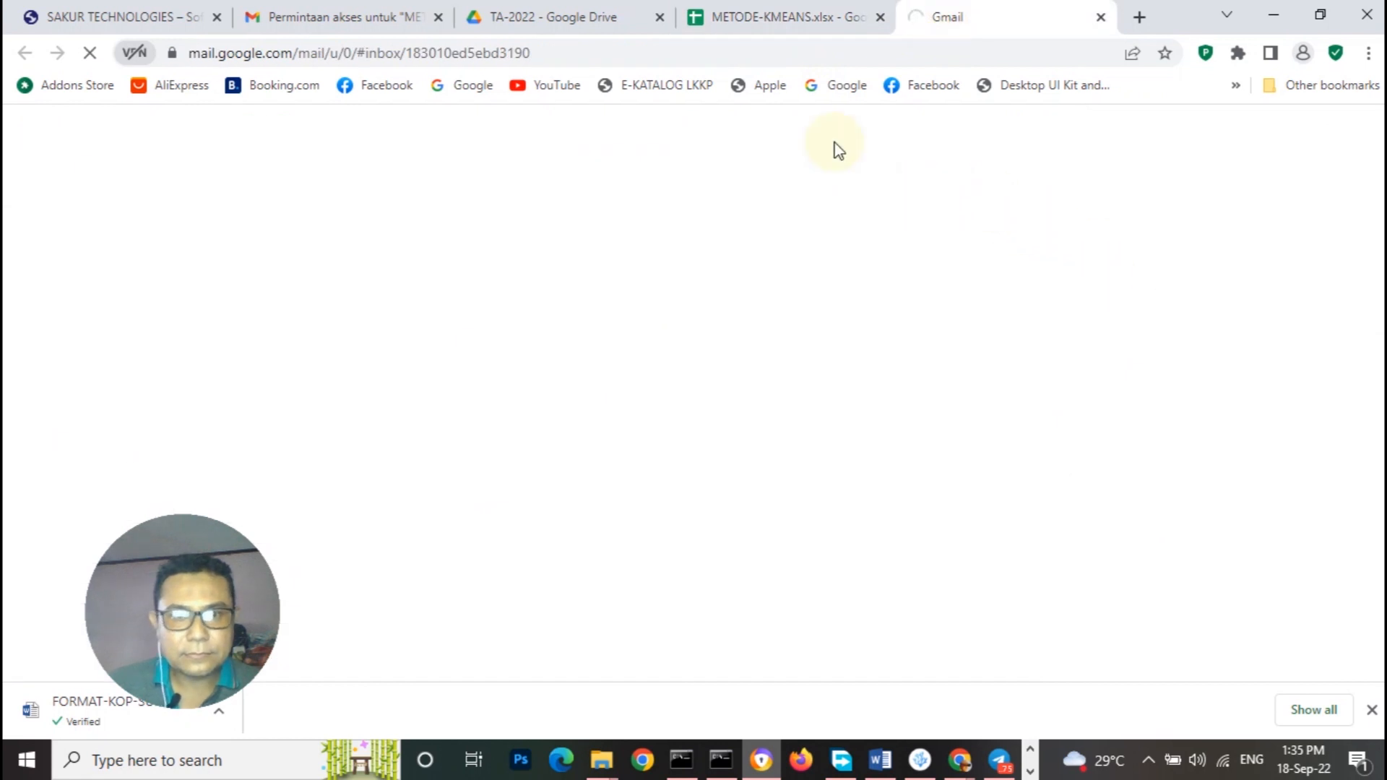
click(791, 10)
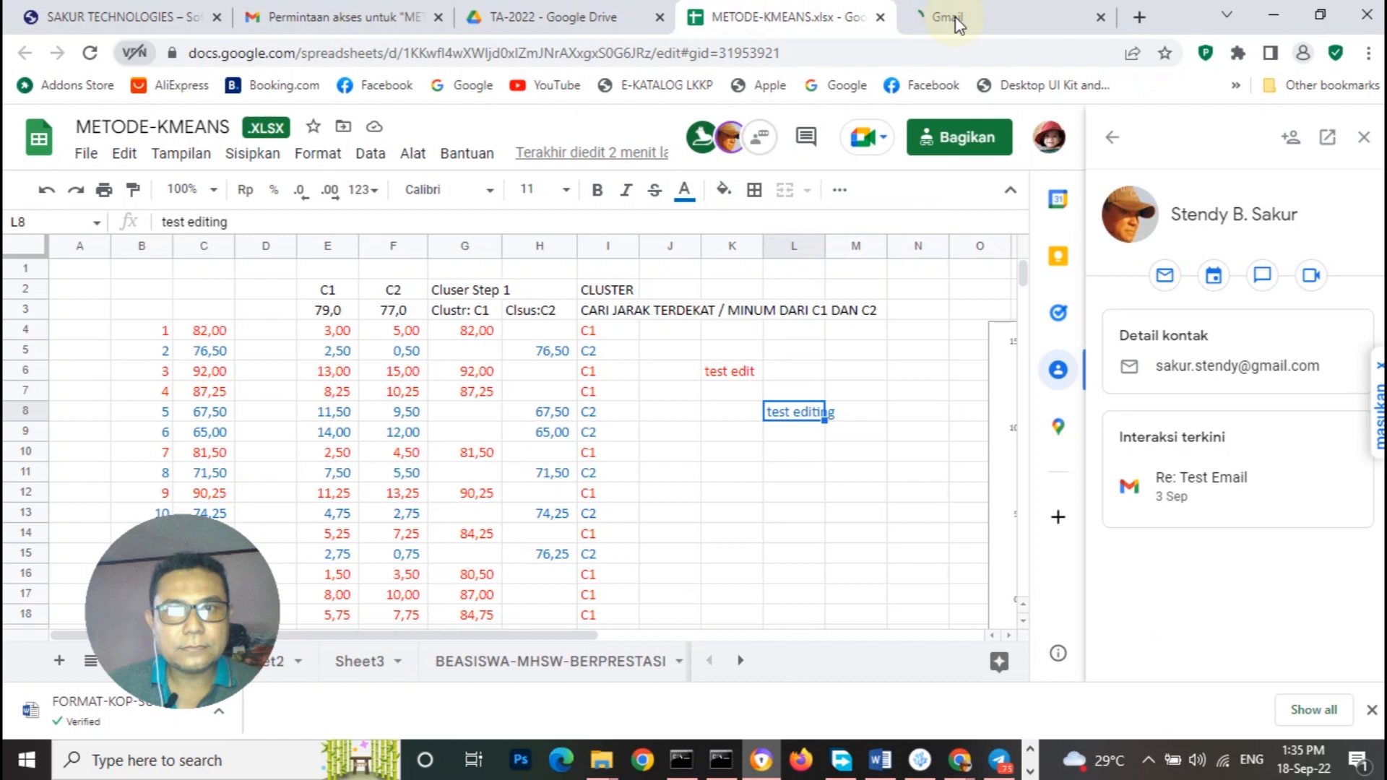
click(957, 22)
click(814, 21)
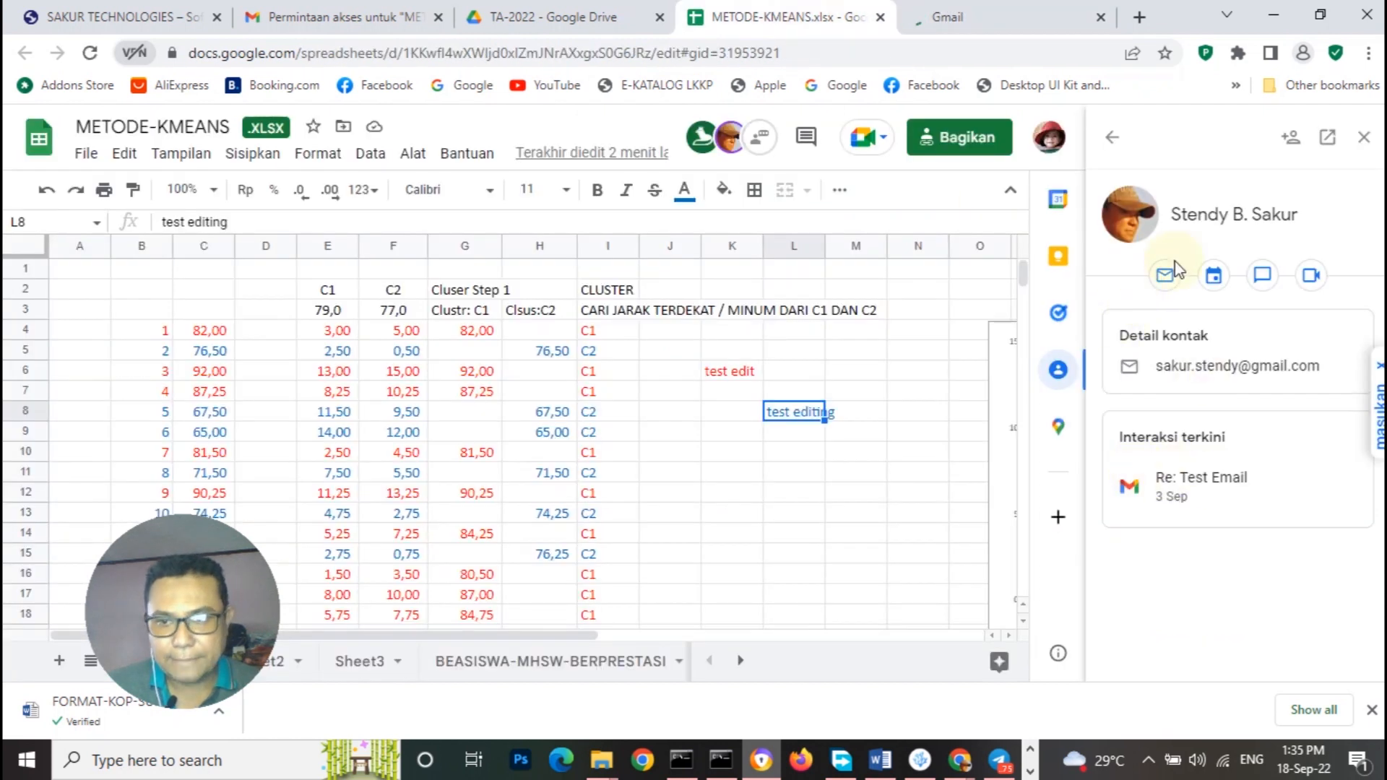
Open the document chat and select cell N10 in METODE-KMEANS
click(1261, 289)
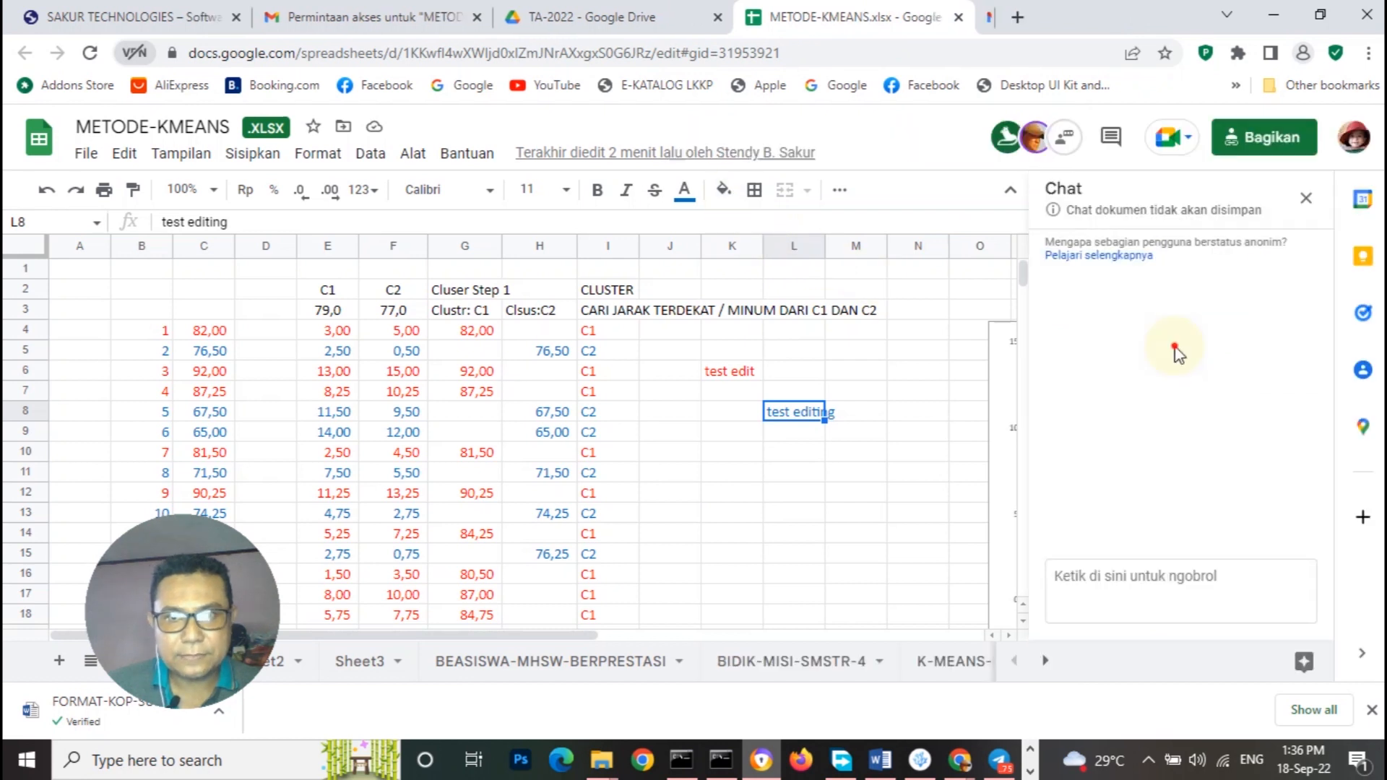
click(699, 22)
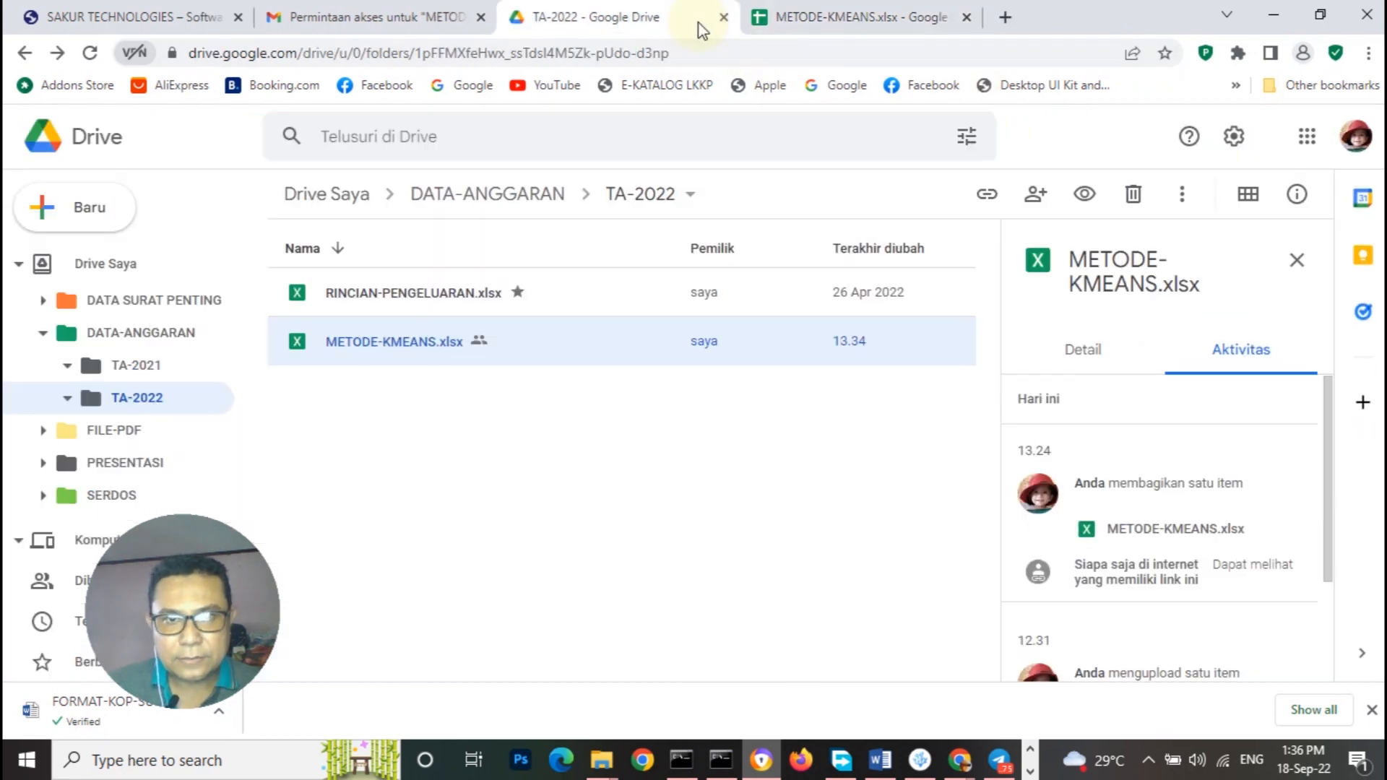
click(862, 16)
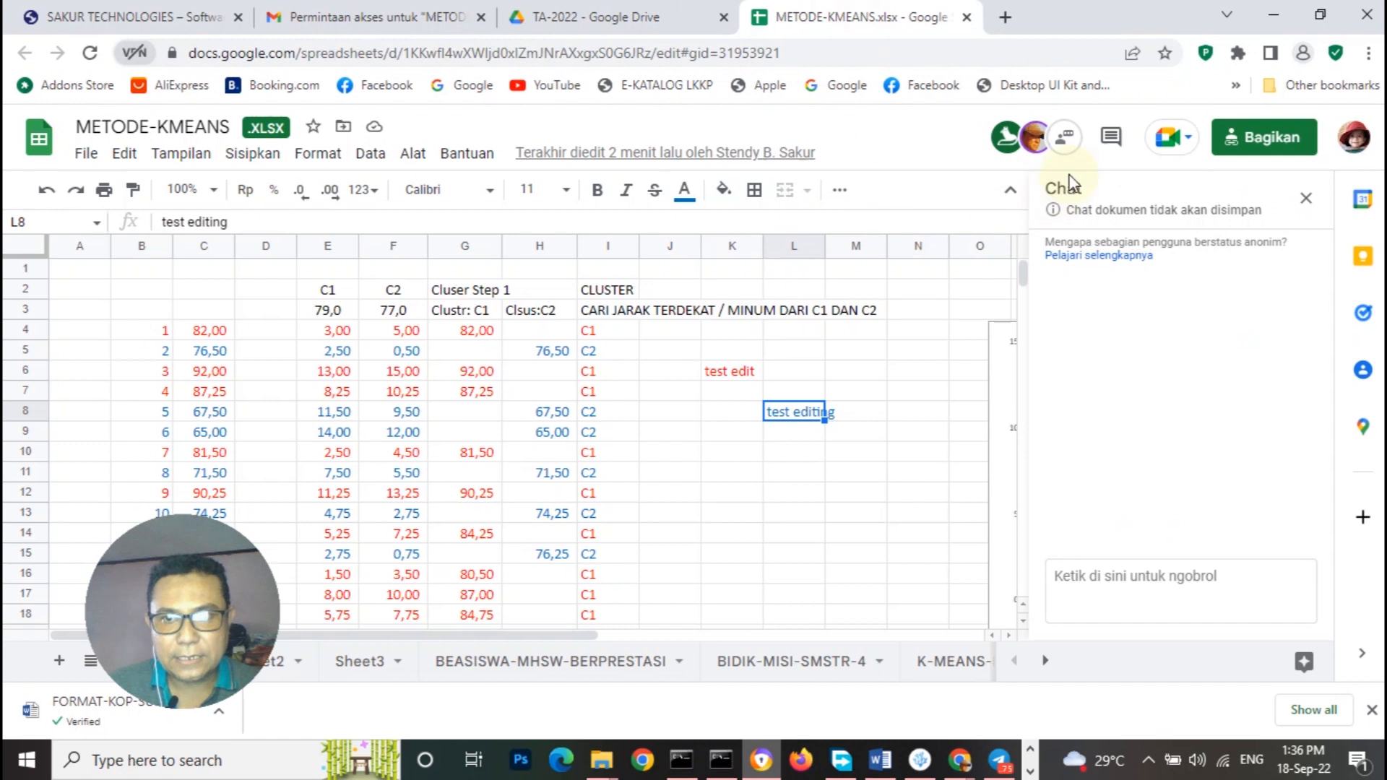
click(919, 453)
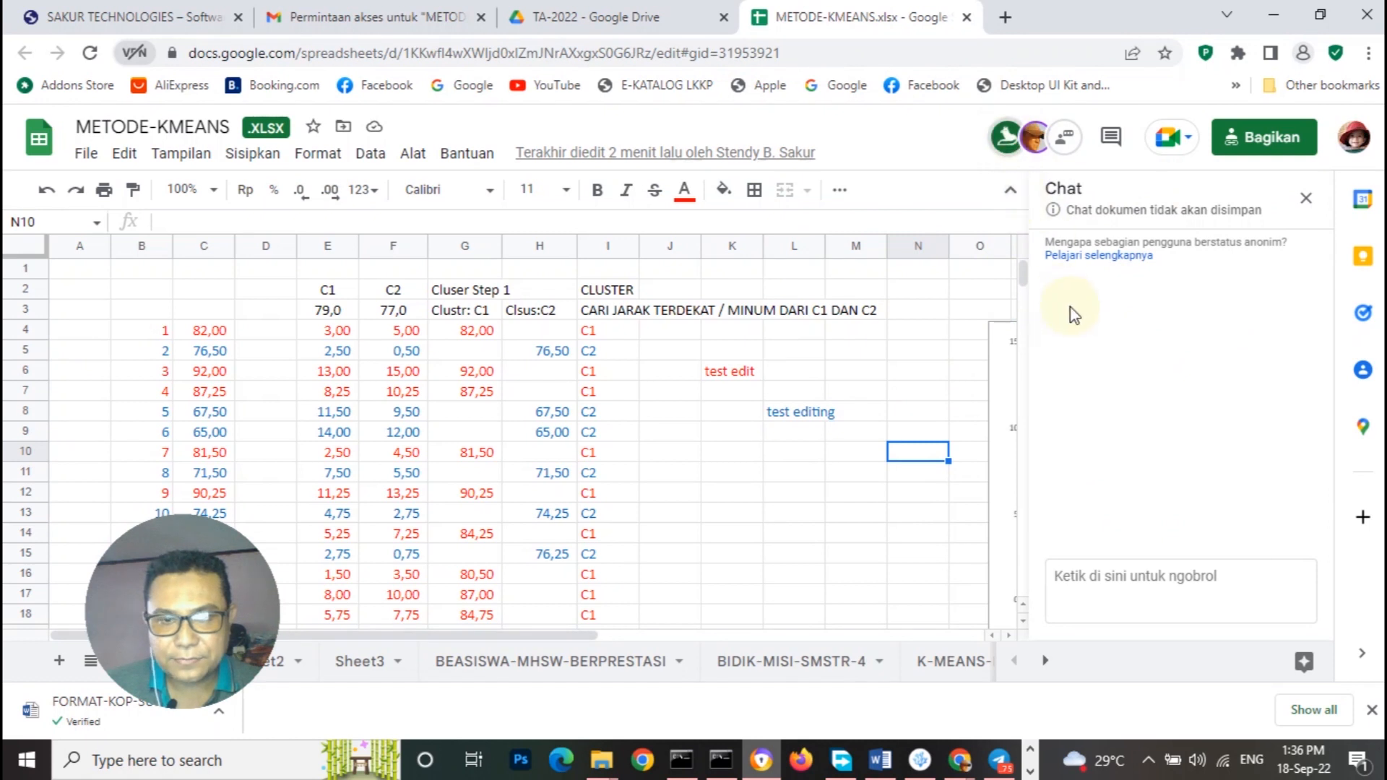
Check the collaborator's window, then close the METODE-KMEANS tab with Ctrl+W
click(761, 760)
click(762, 760)
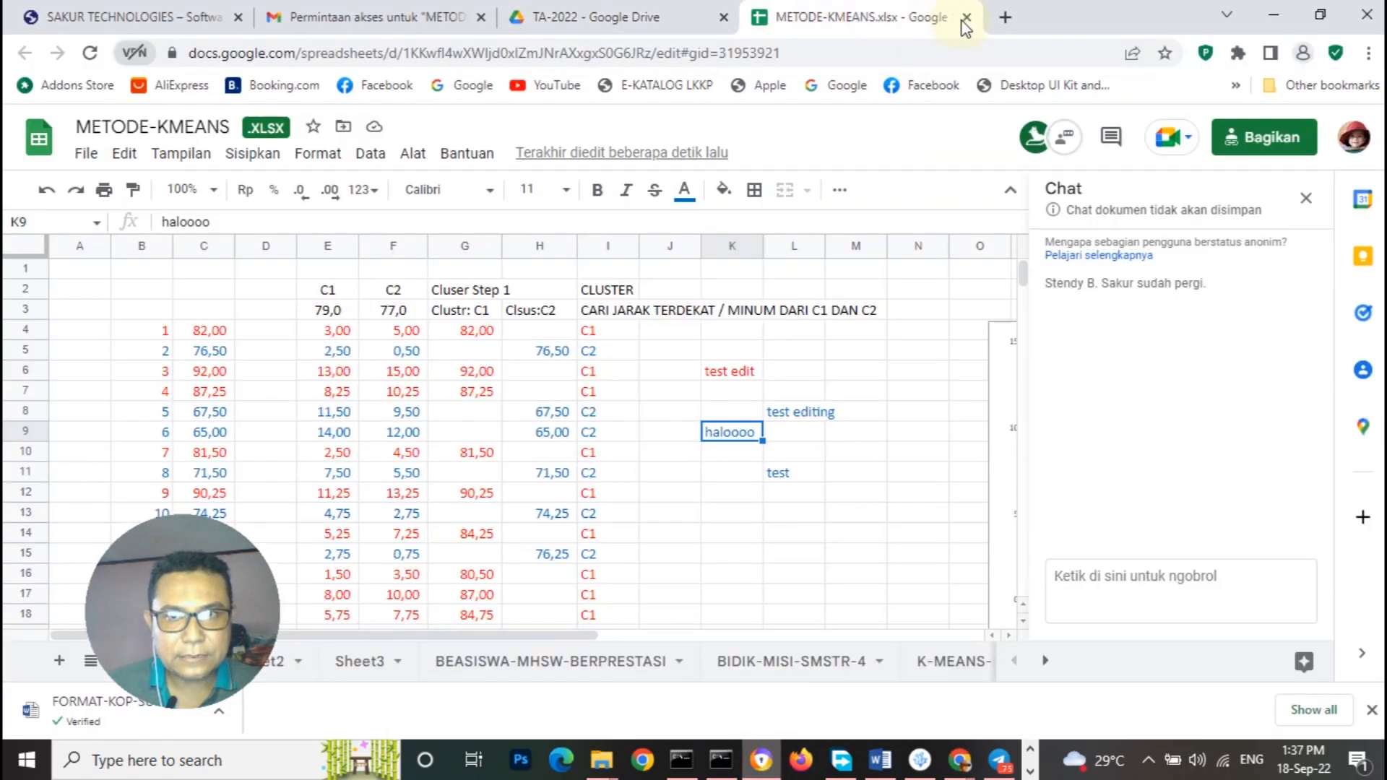
key(ctrl+w)
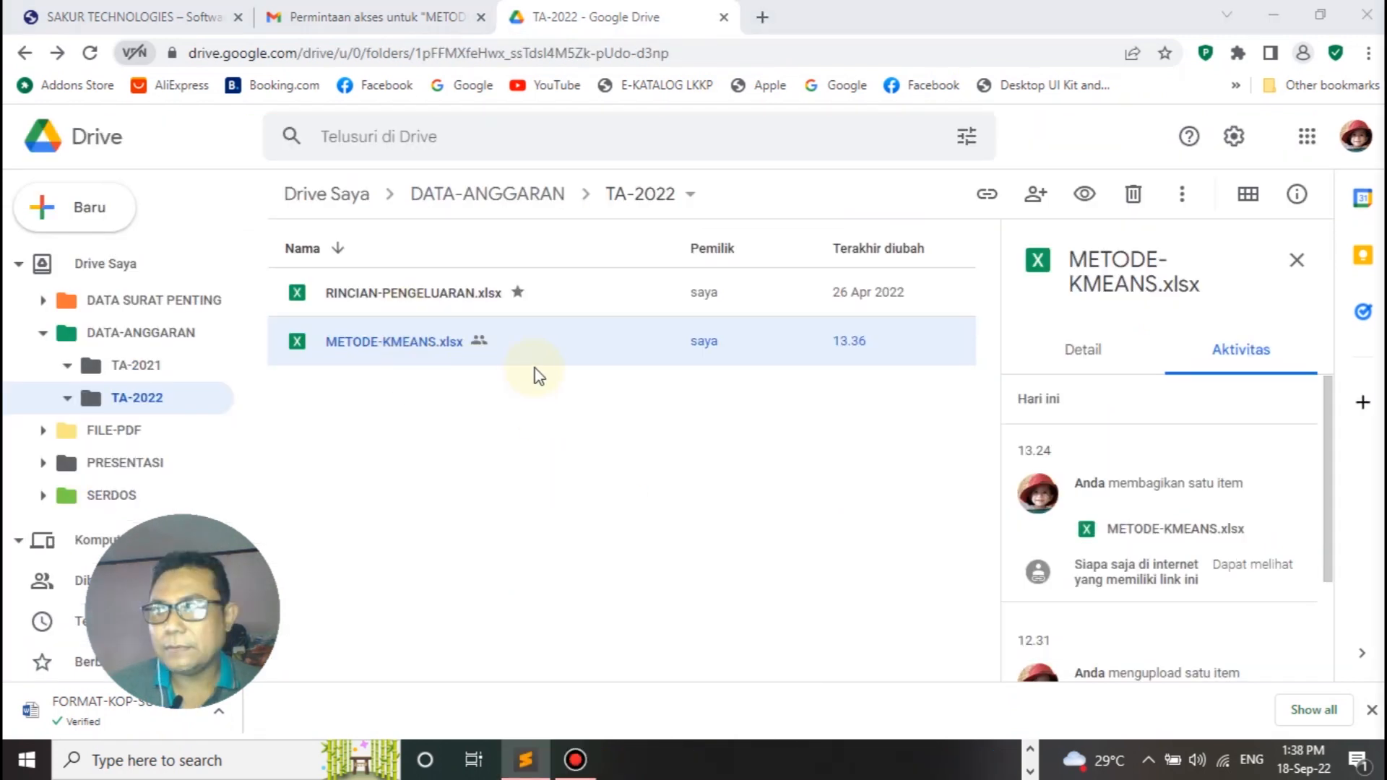
Select METODE-KMEANS.xlsx and scroll its details pane to the 'Yang memiliki akses' section
right_click(379, 346)
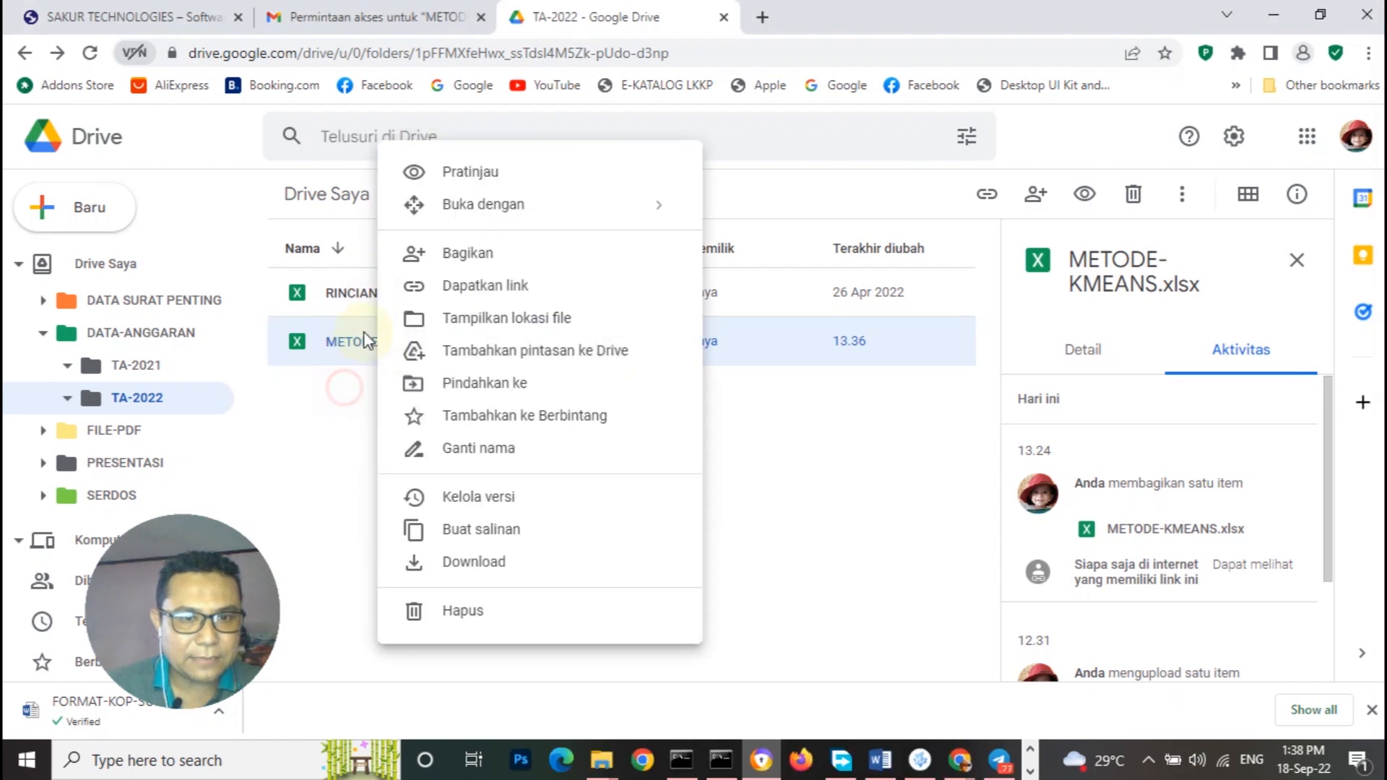
click(365, 341)
right_click(365, 346)
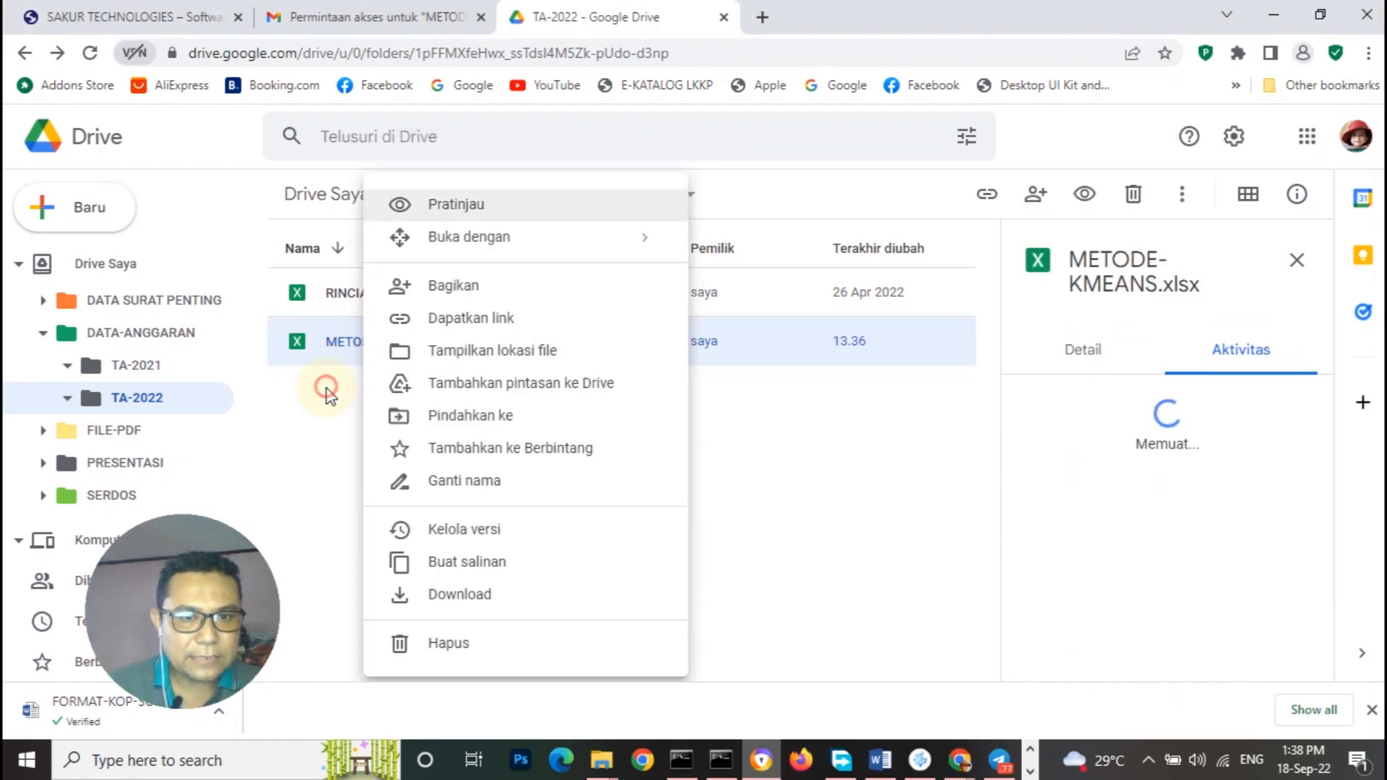
click(412, 396)
click(479, 351)
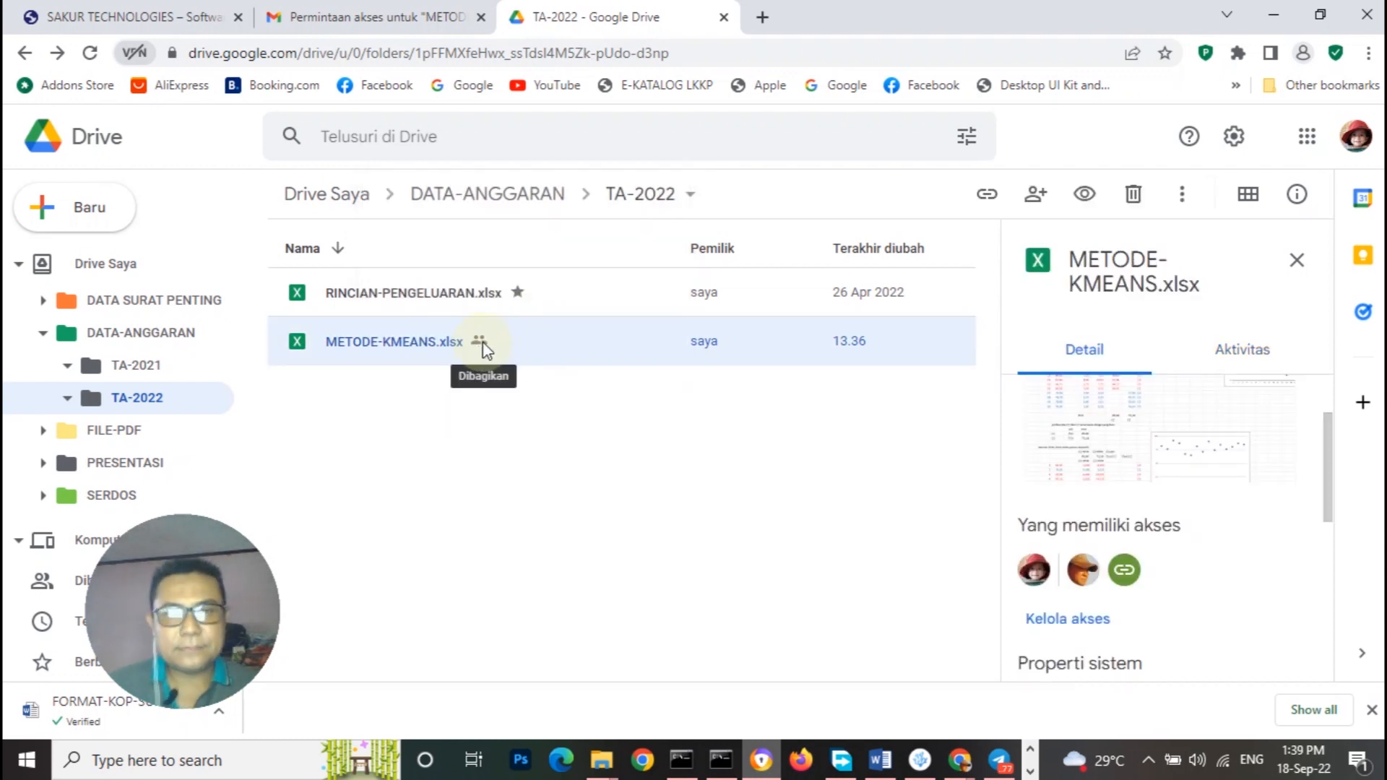
drag(1333, 475, 1333, 525)
click(449, 298)
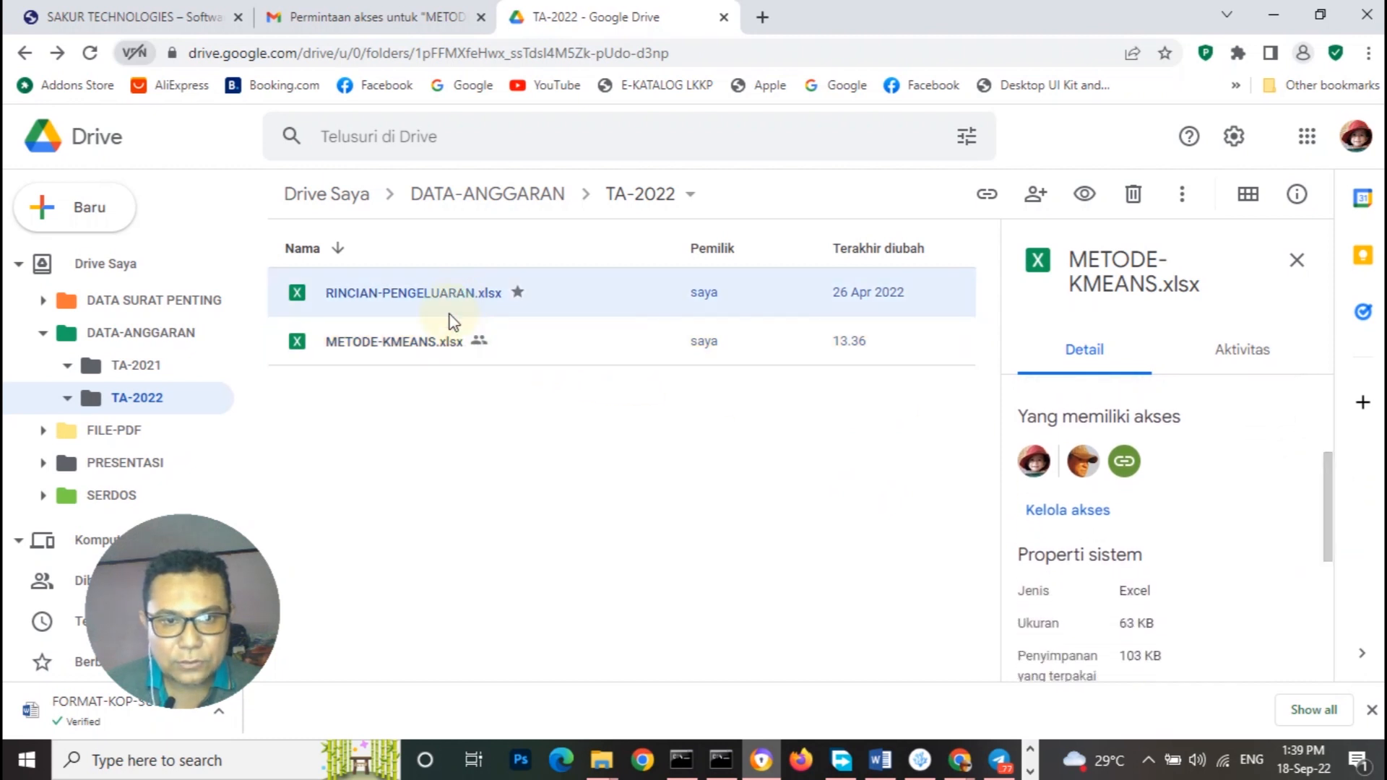
key(Down)
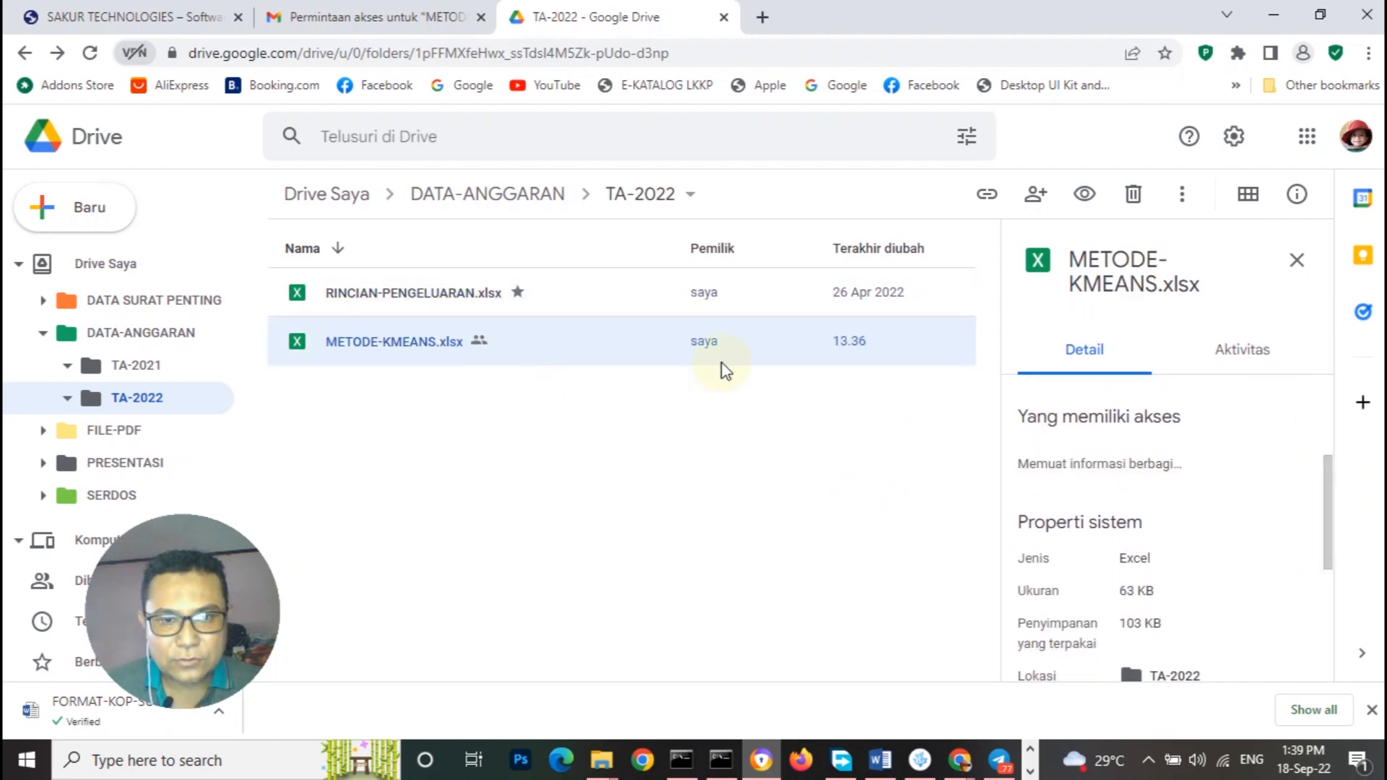
mouse_move(1328, 496)
mouse_down()
mouse_move(1327, 477)
mouse_move(1346, 635)
mouse_move(1349, 497)
mouse_up()
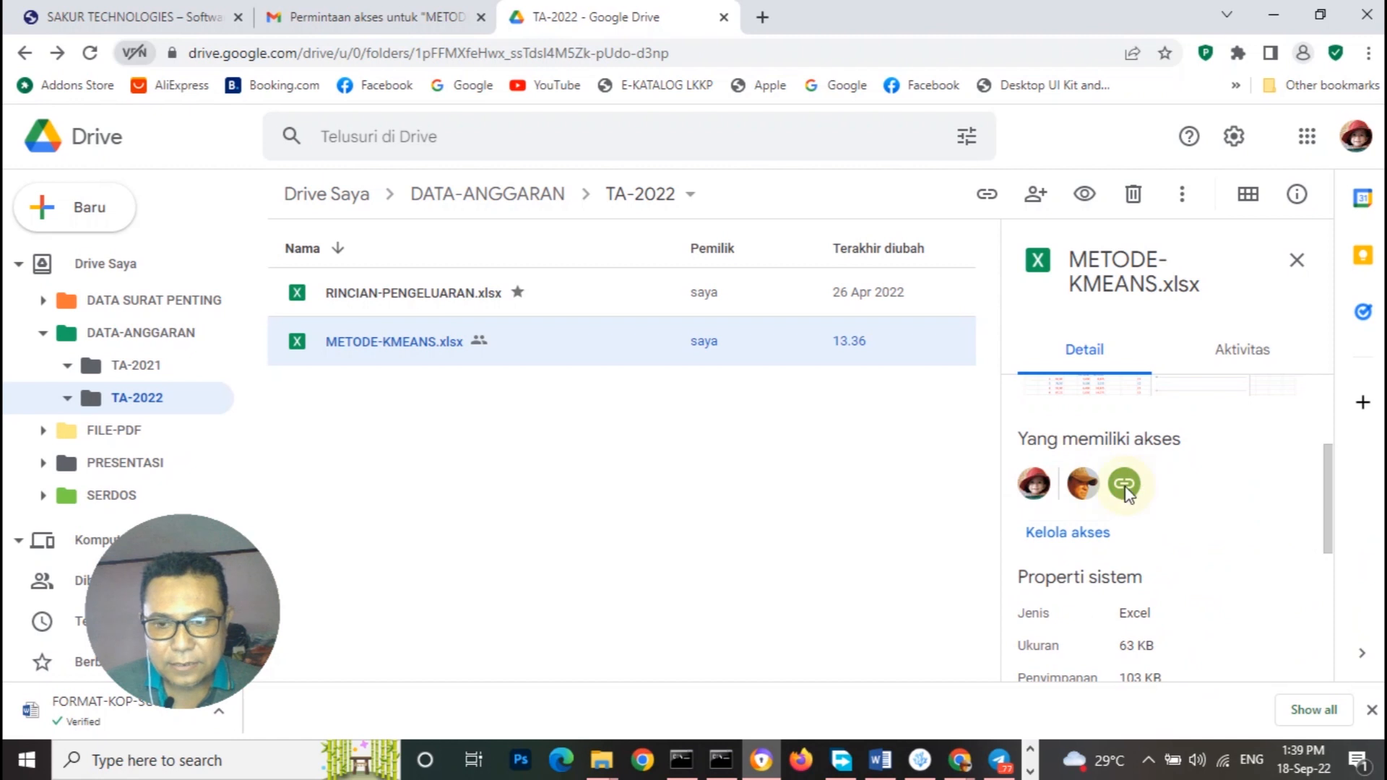
Set general access to Dibatasi, remove the collaborator's Editor access, and save the sharing changes
click(1077, 534)
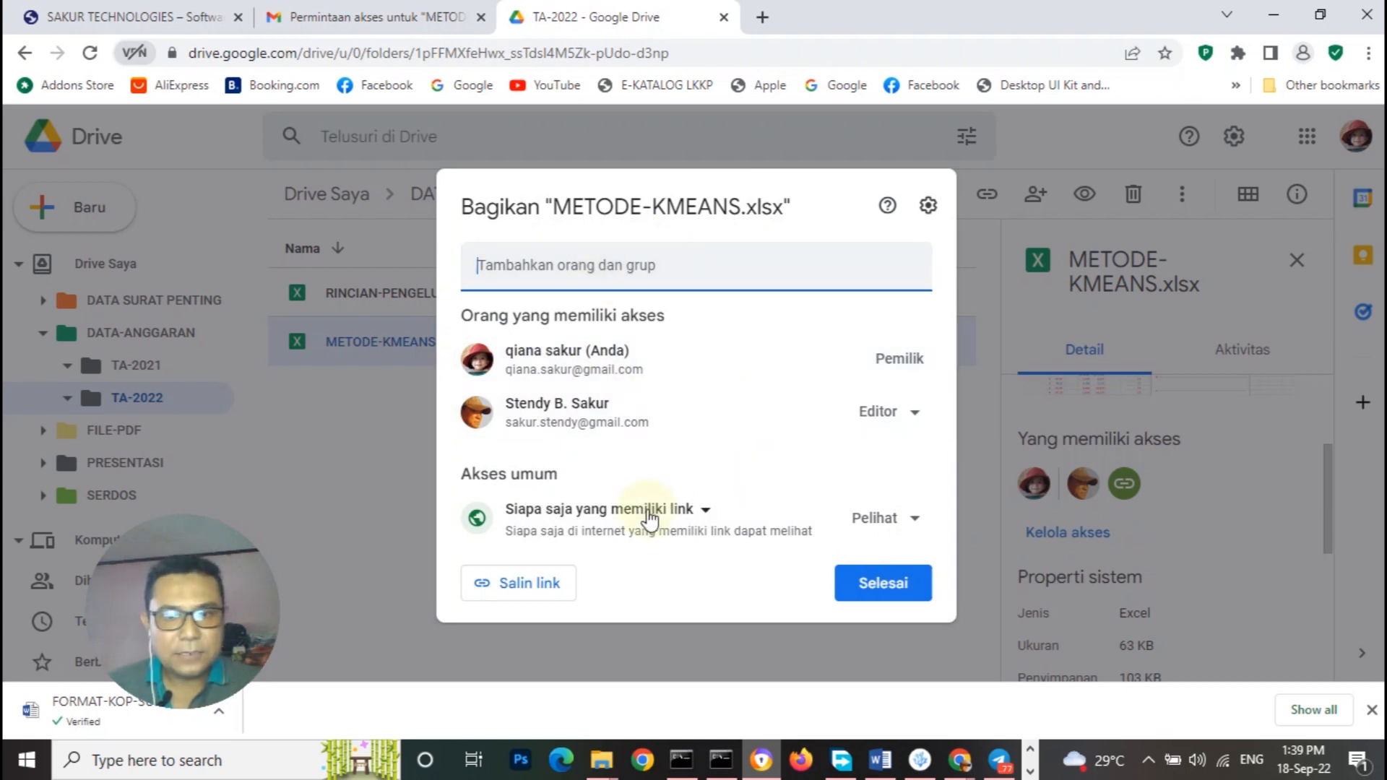
click(708, 511)
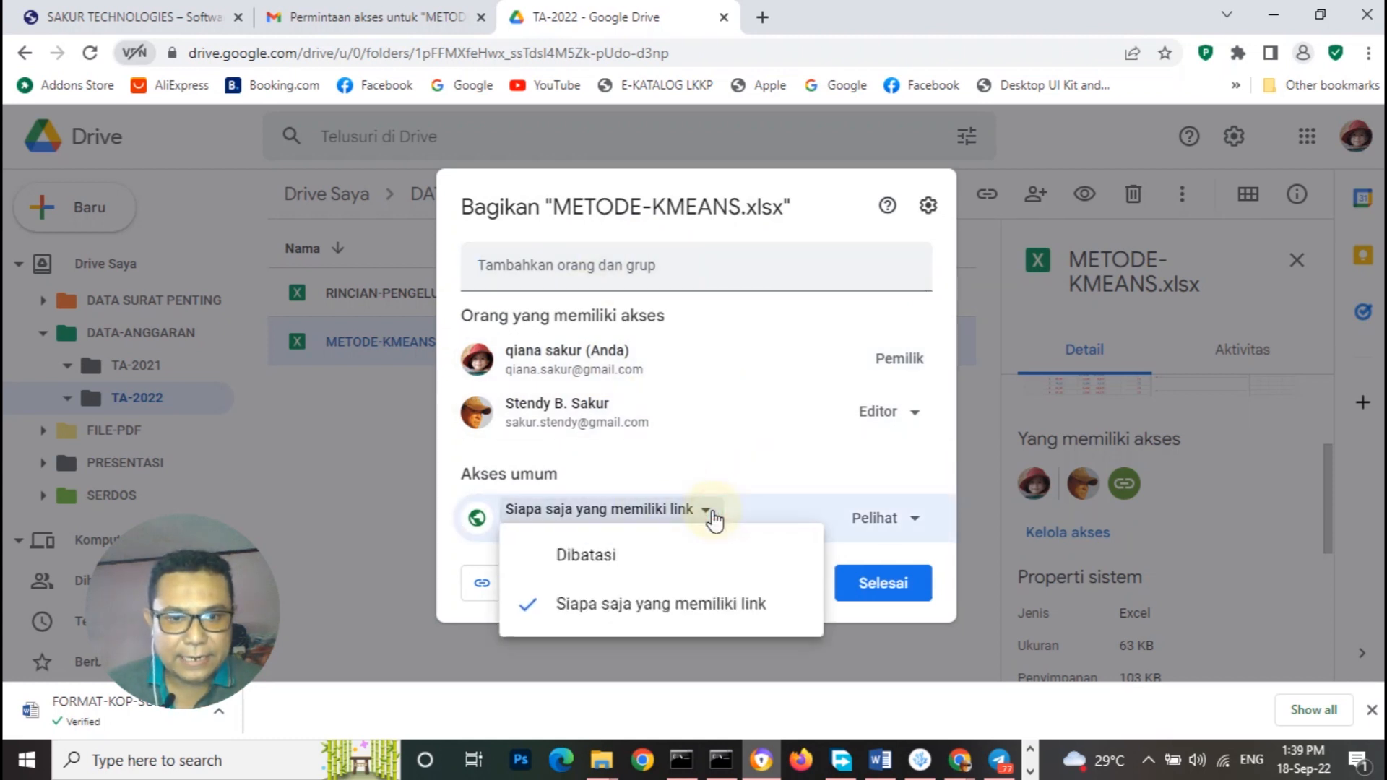
click(638, 561)
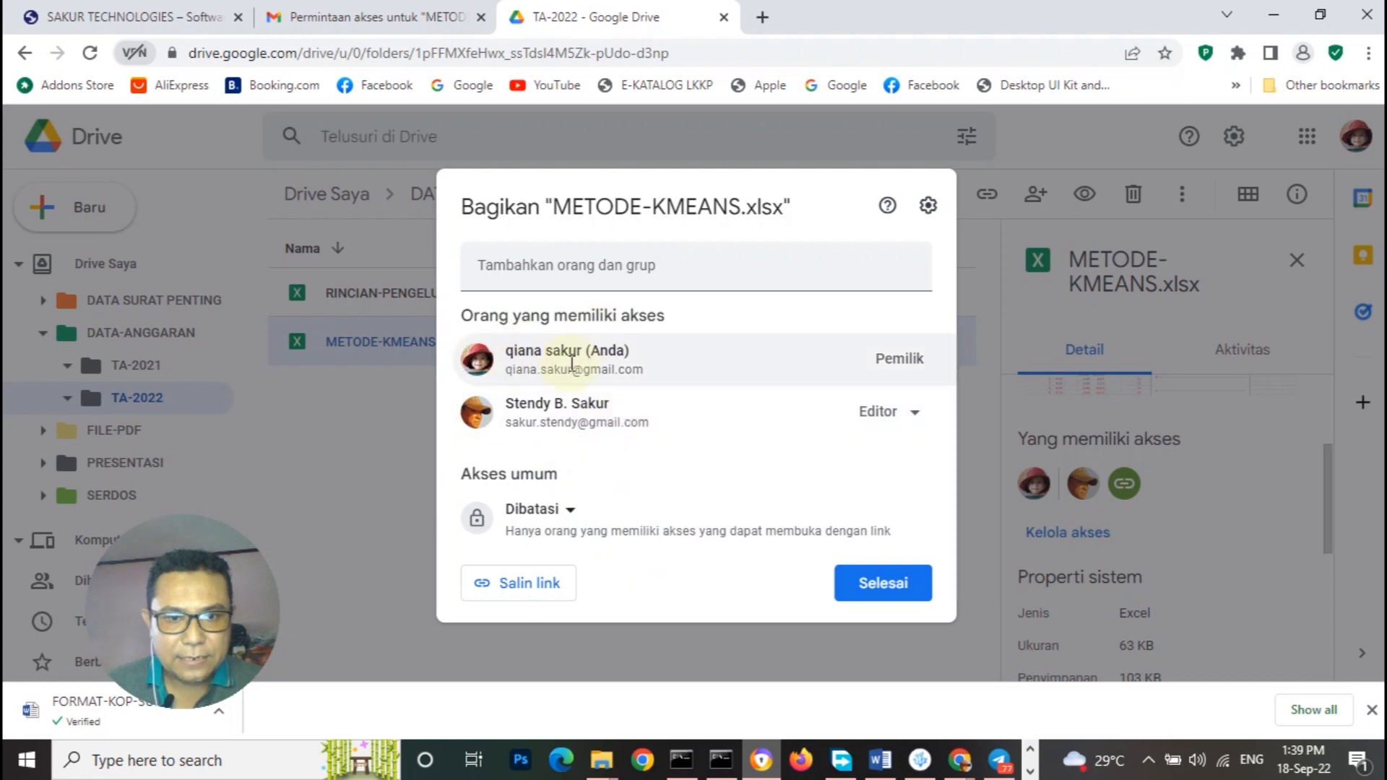
click(917, 418)
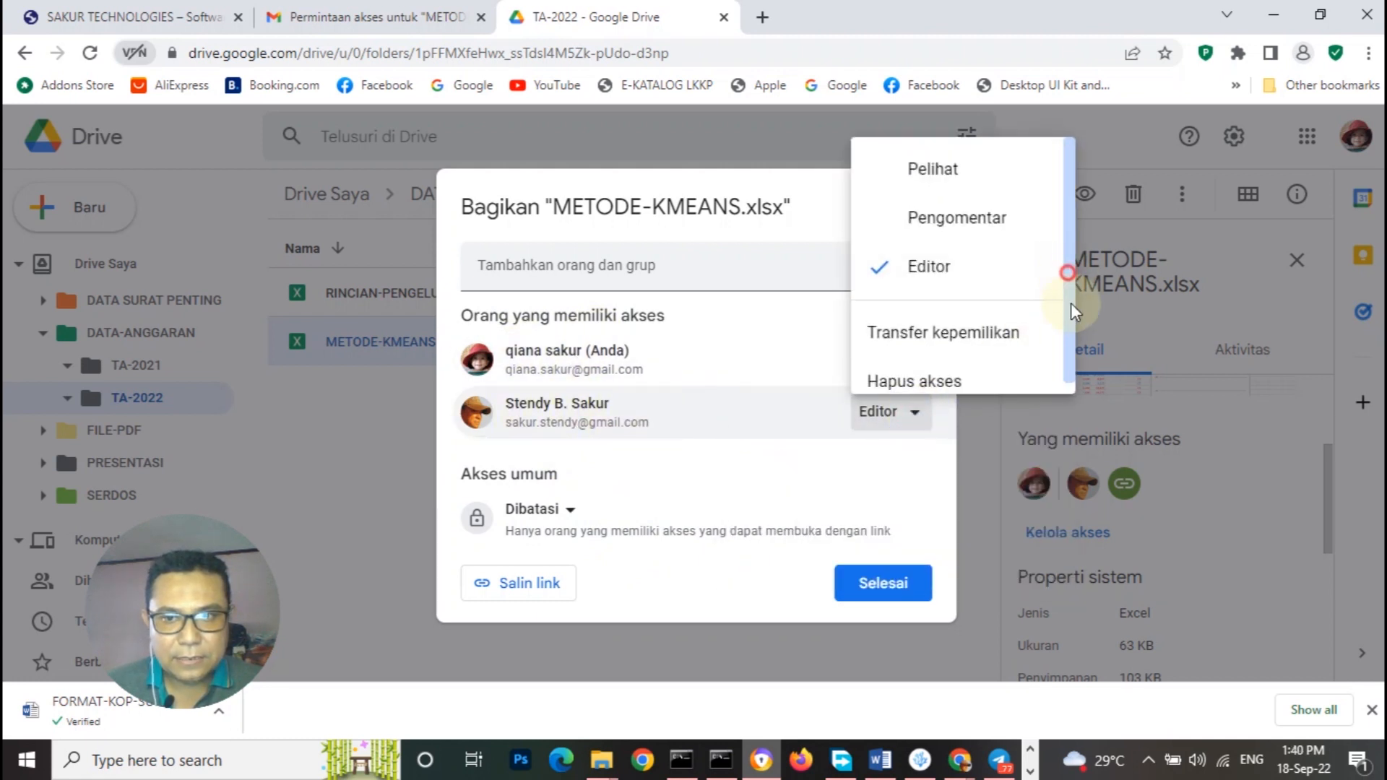
scroll(1011, 325, down, 1)
click(911, 372)
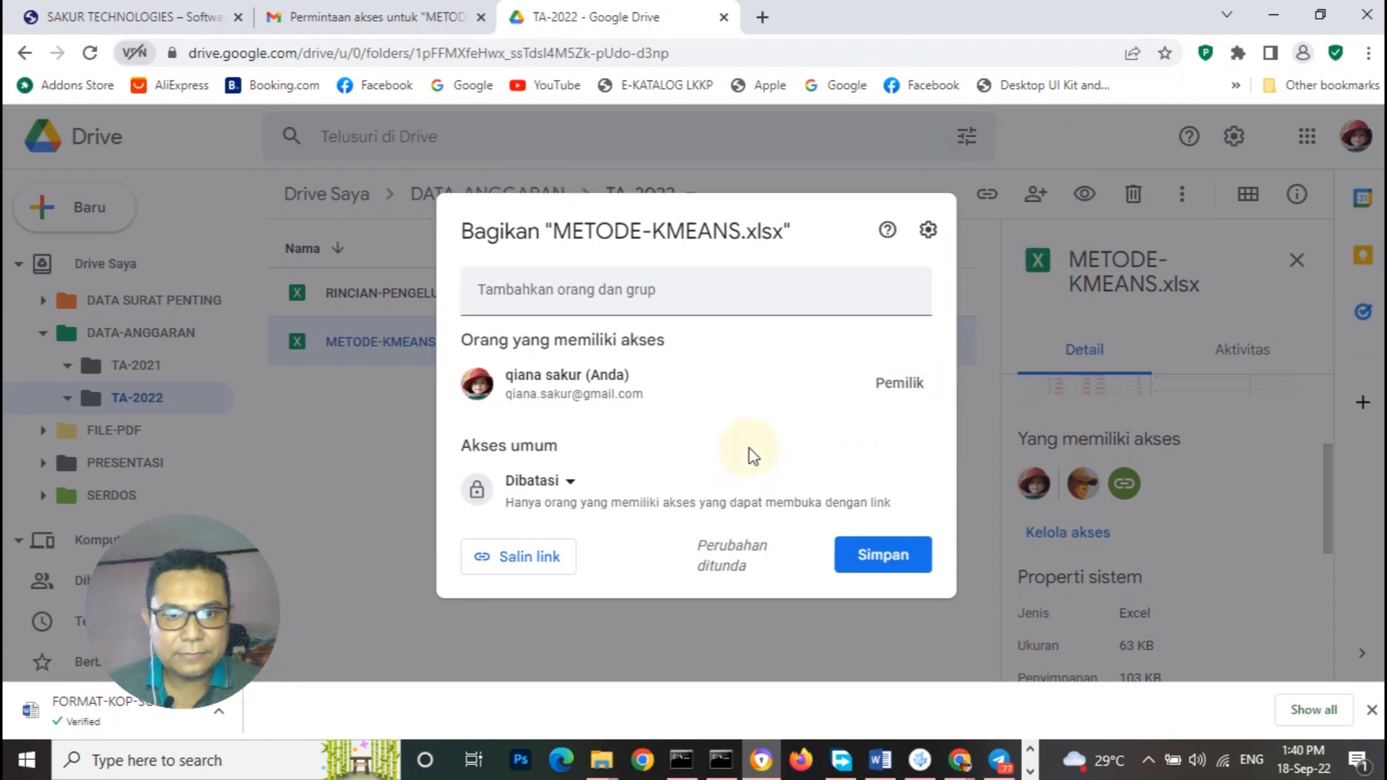
click(879, 561)
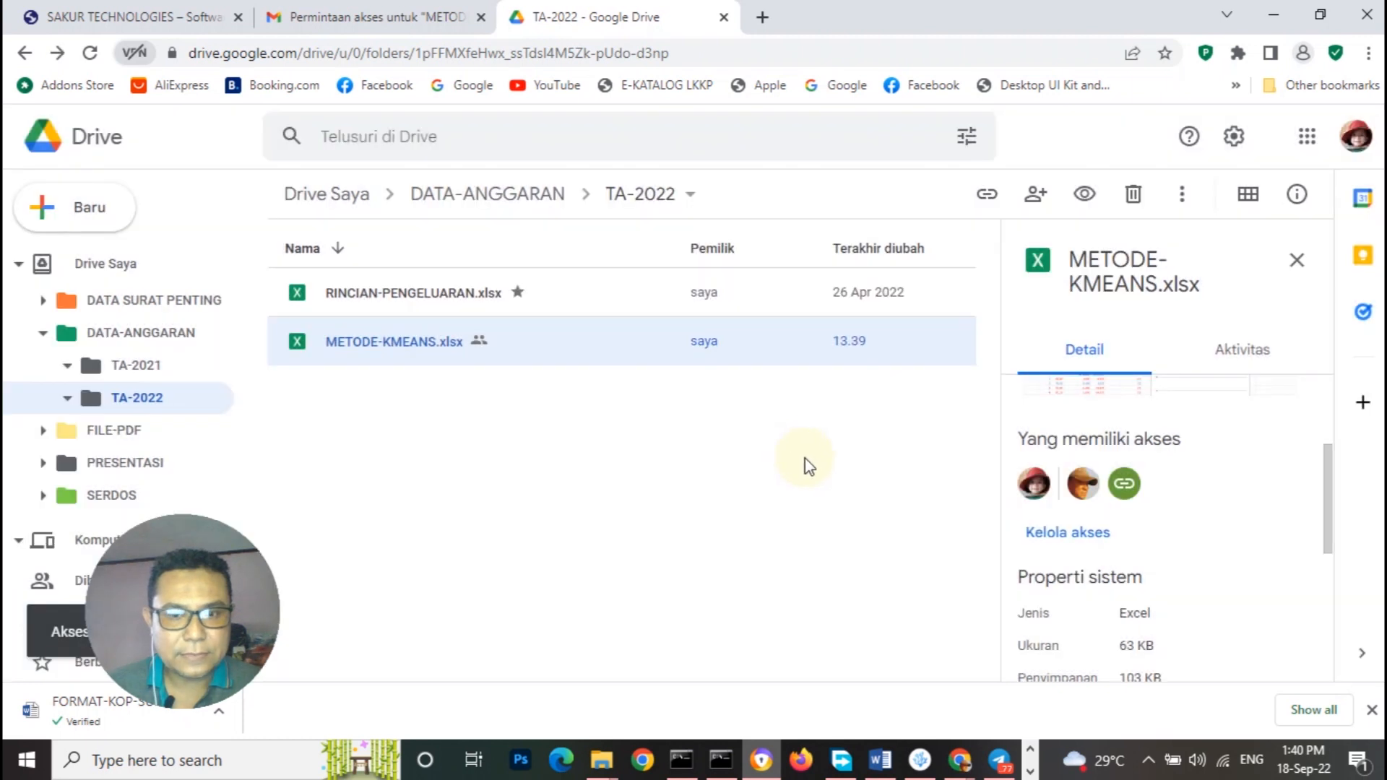
click(1001, 762)
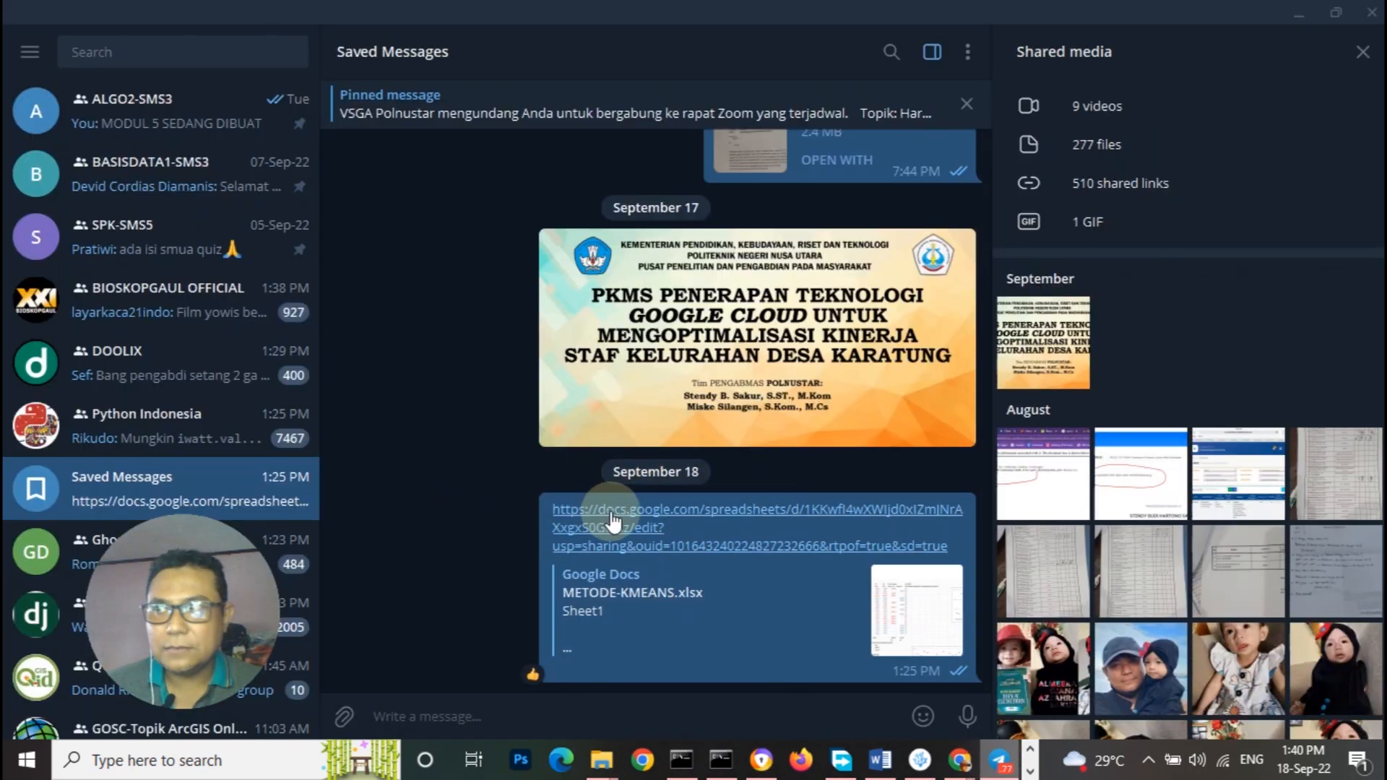
Open the saved METODE-KMEANS link in Telegram to confirm it now demands access
click(611, 518)
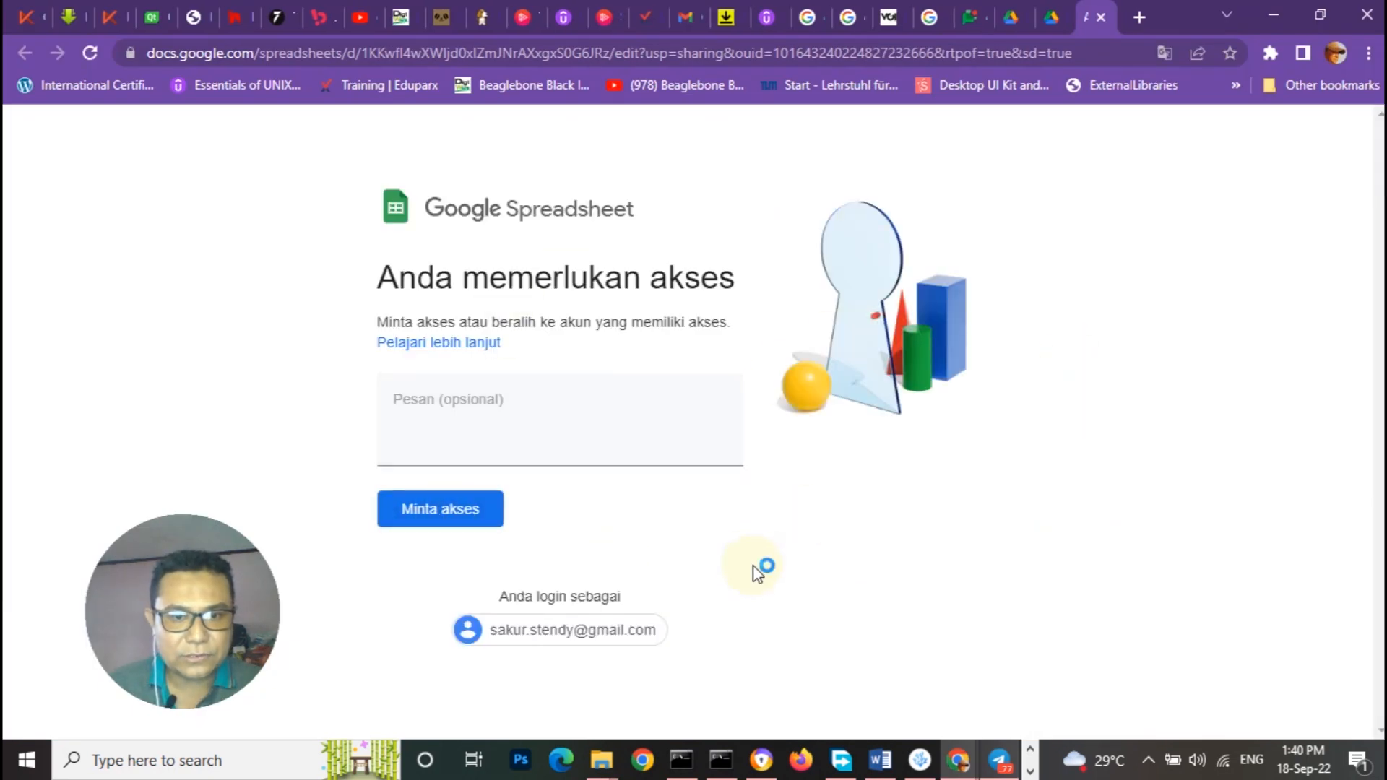
click(761, 760)
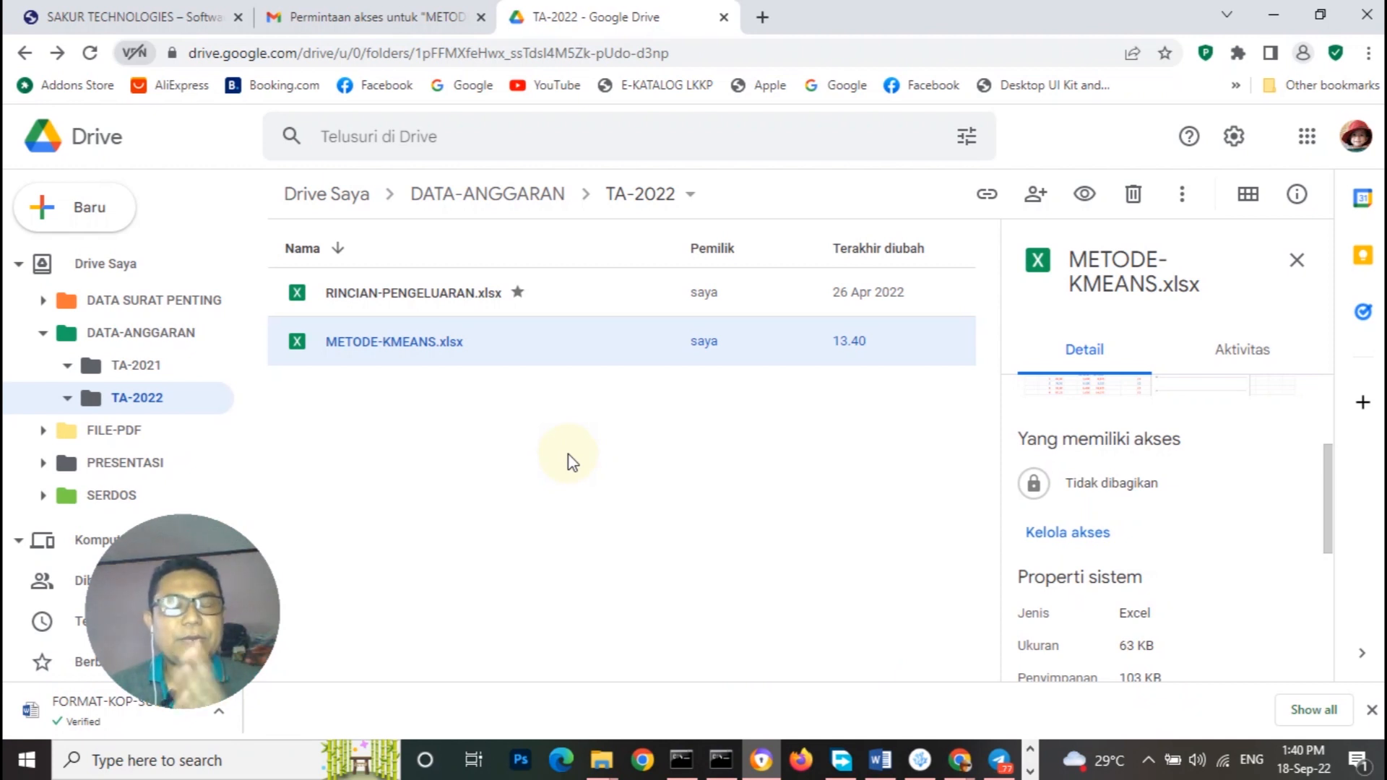
Select METODE-KMEANS.xlsx and try its Get link option, then close the sharing dialog
click(450, 306)
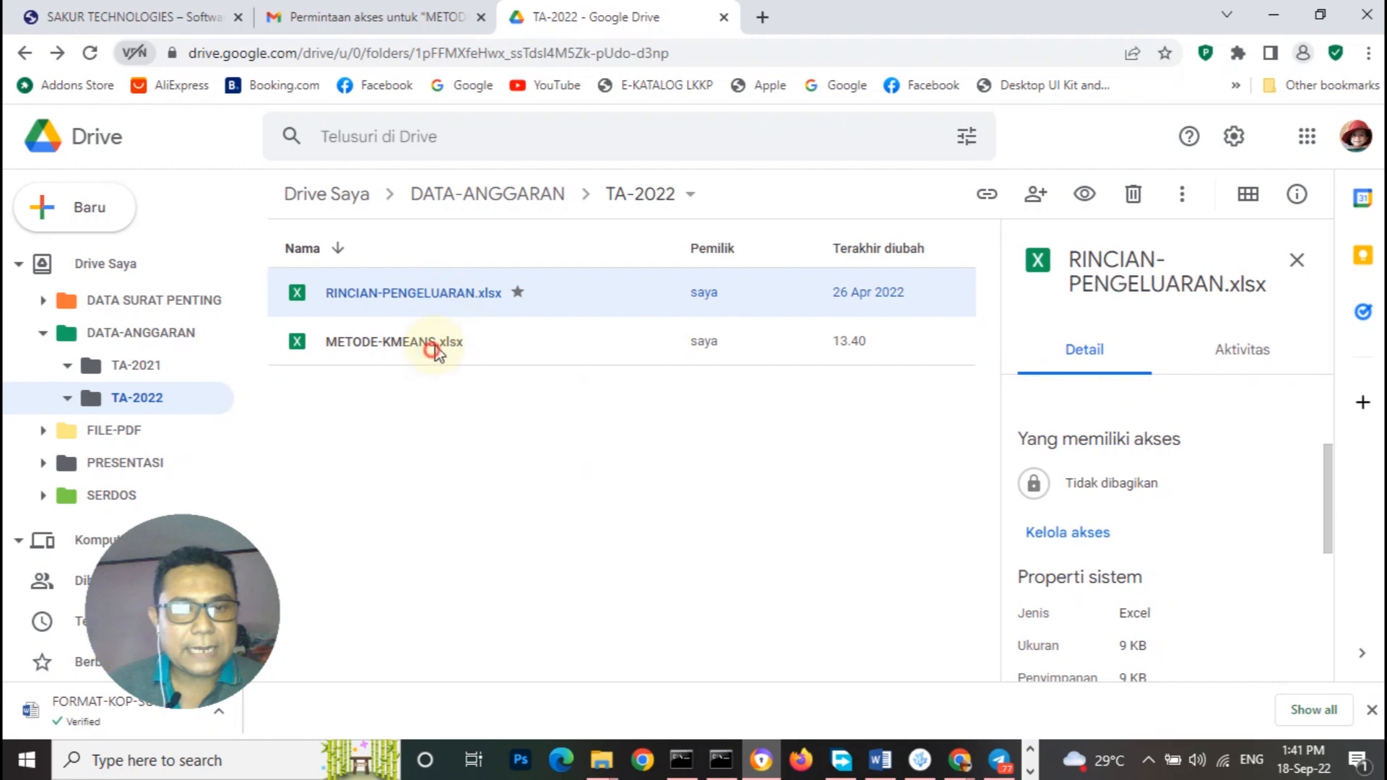
click(385, 345)
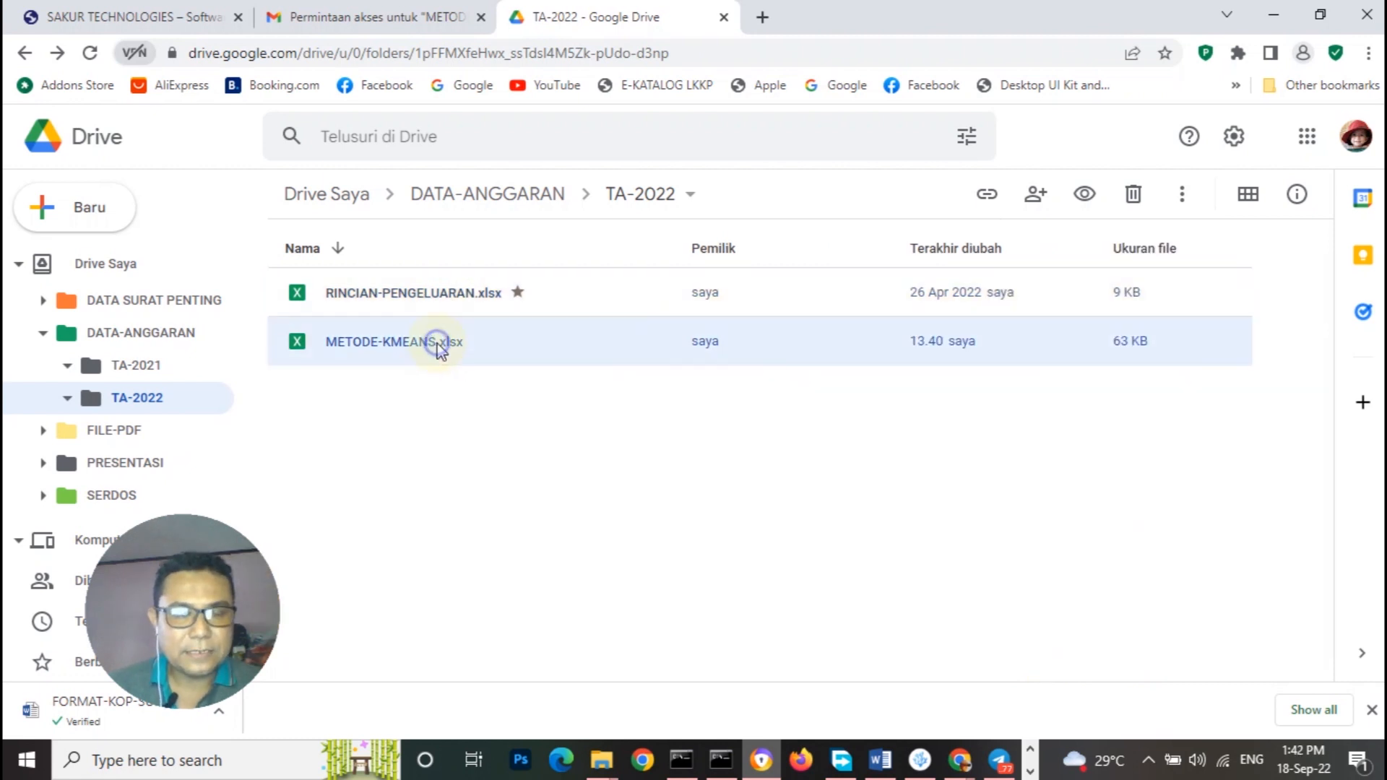
right_click(439, 347)
click(480, 316)
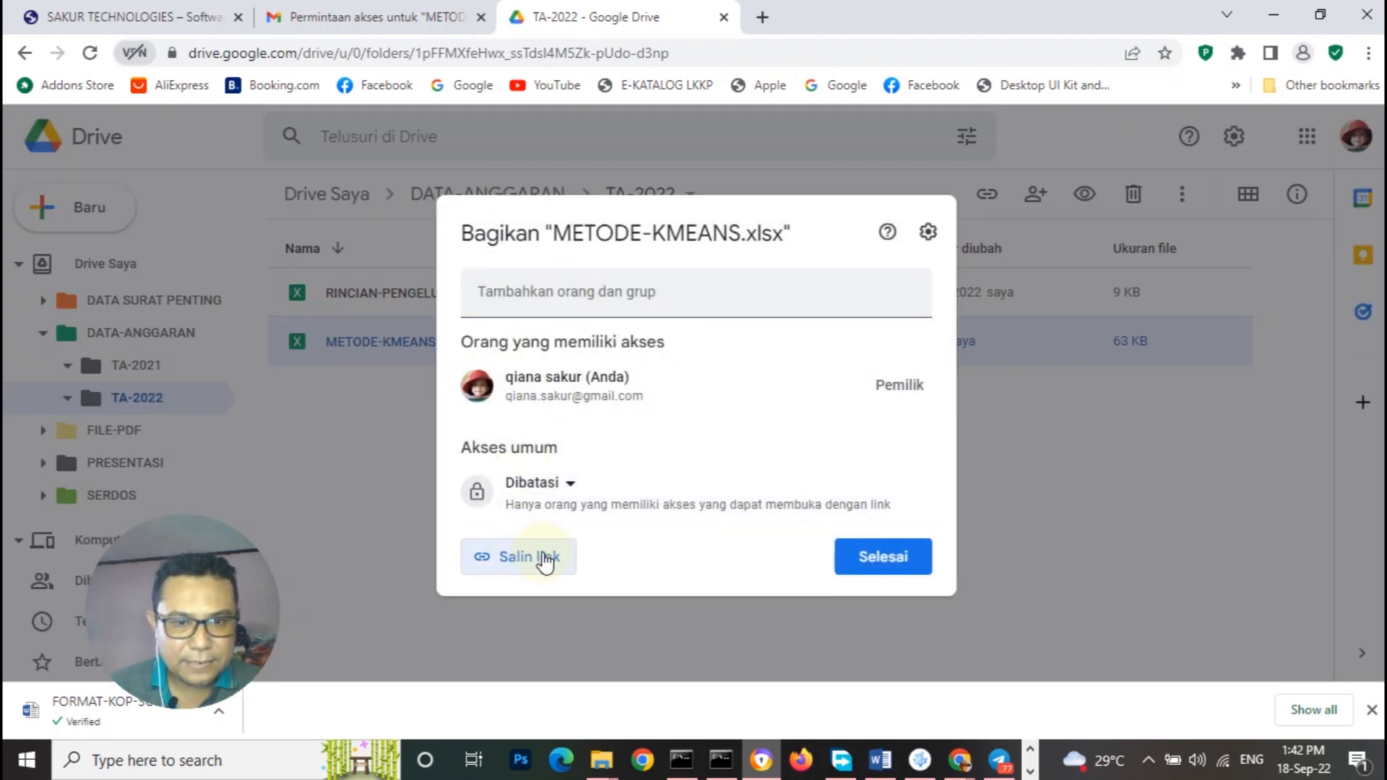
click(308, 499)
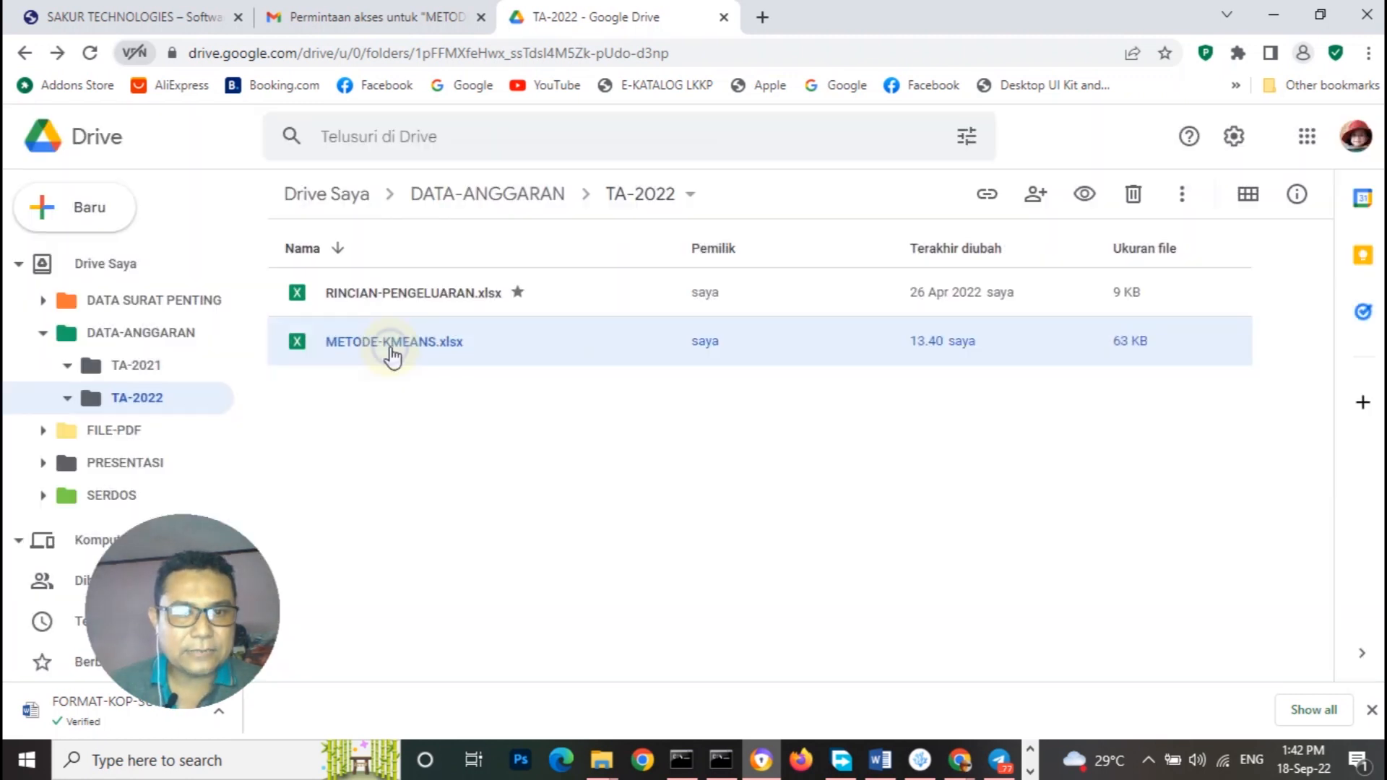
Reopen and close the sharing settings, then show the file's details and open Kelola akses
right_click(390, 350)
click(431, 254)
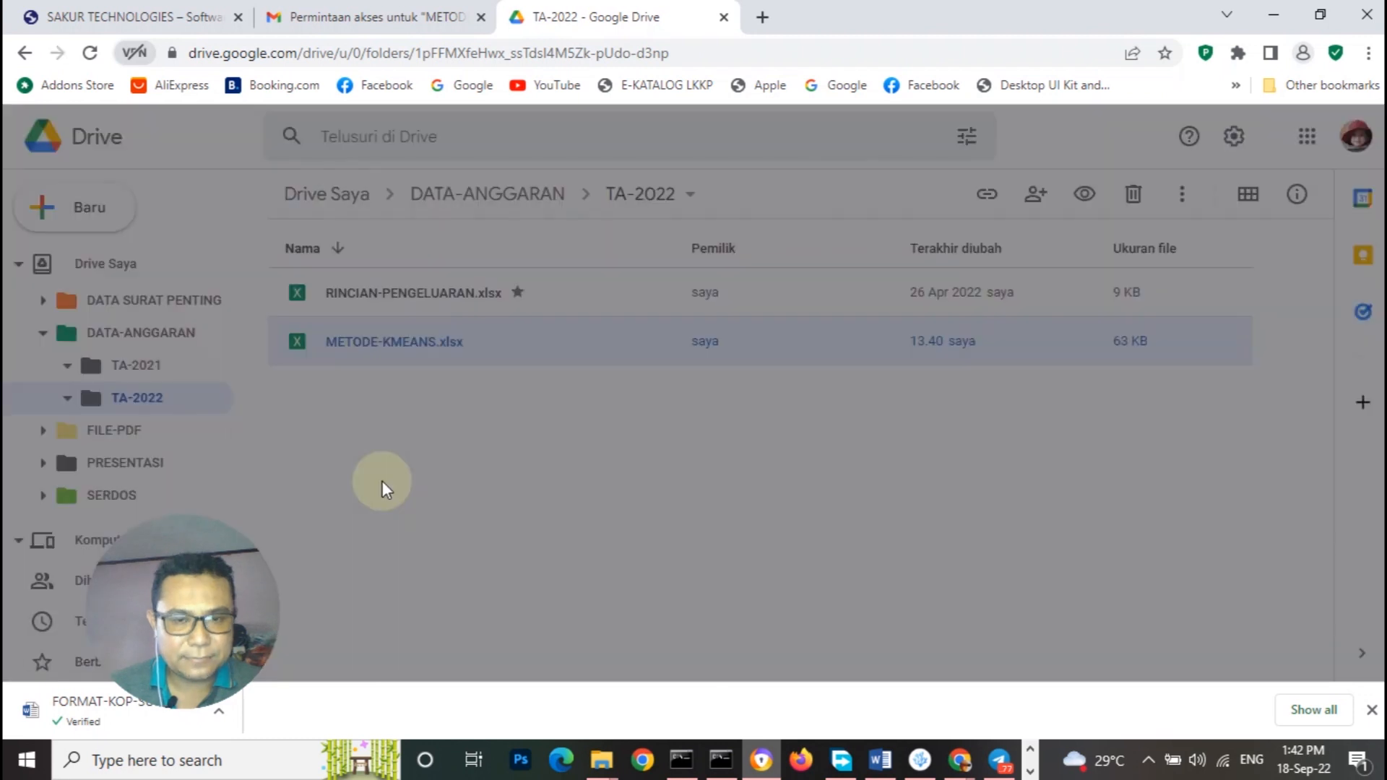
click(386, 422)
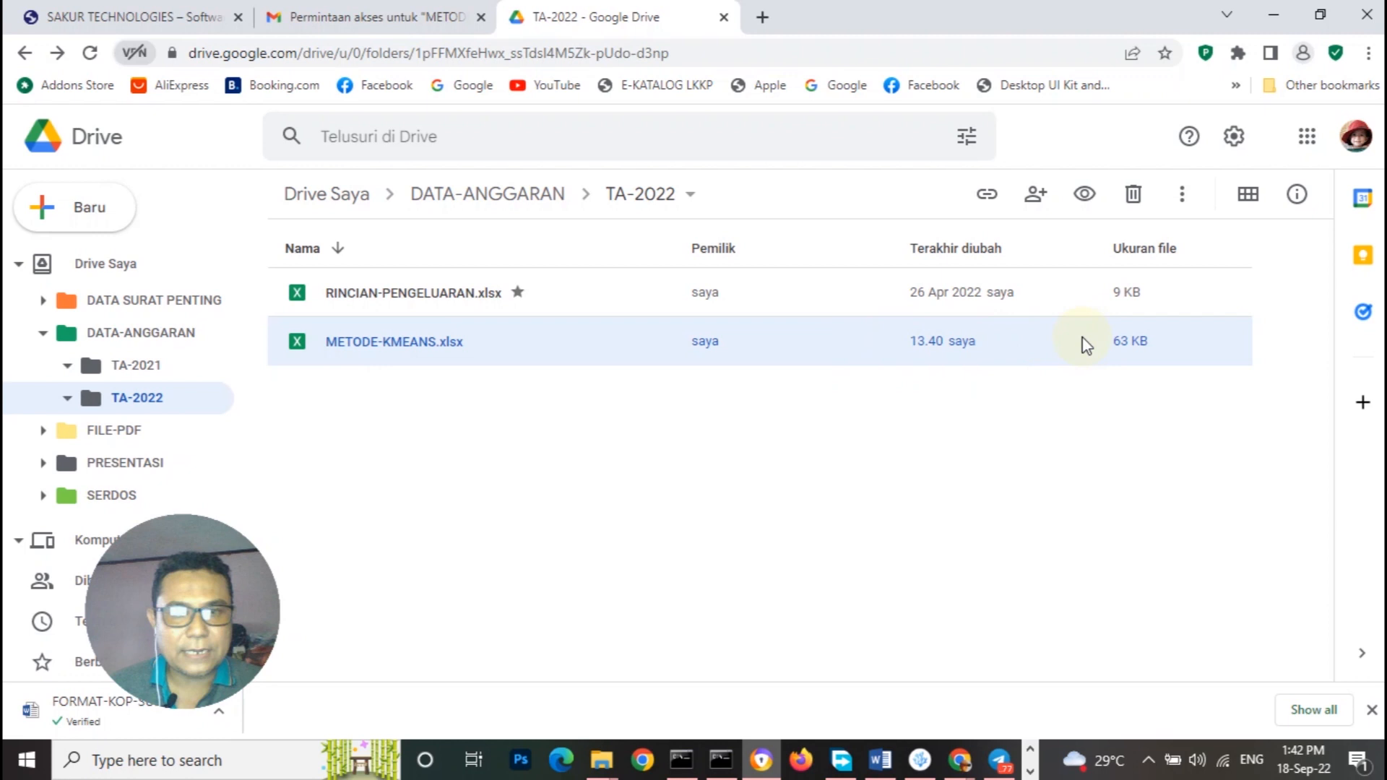
click(1297, 194)
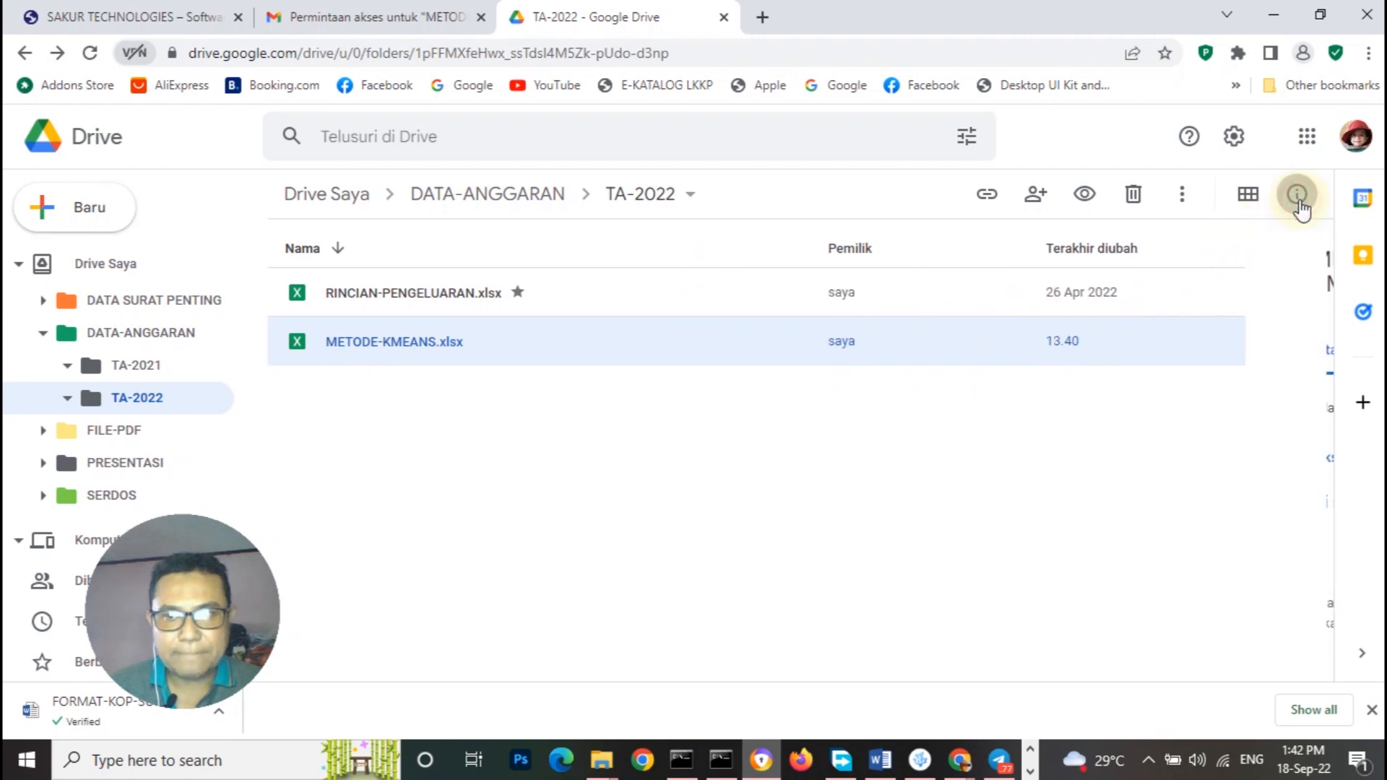
click(1033, 461)
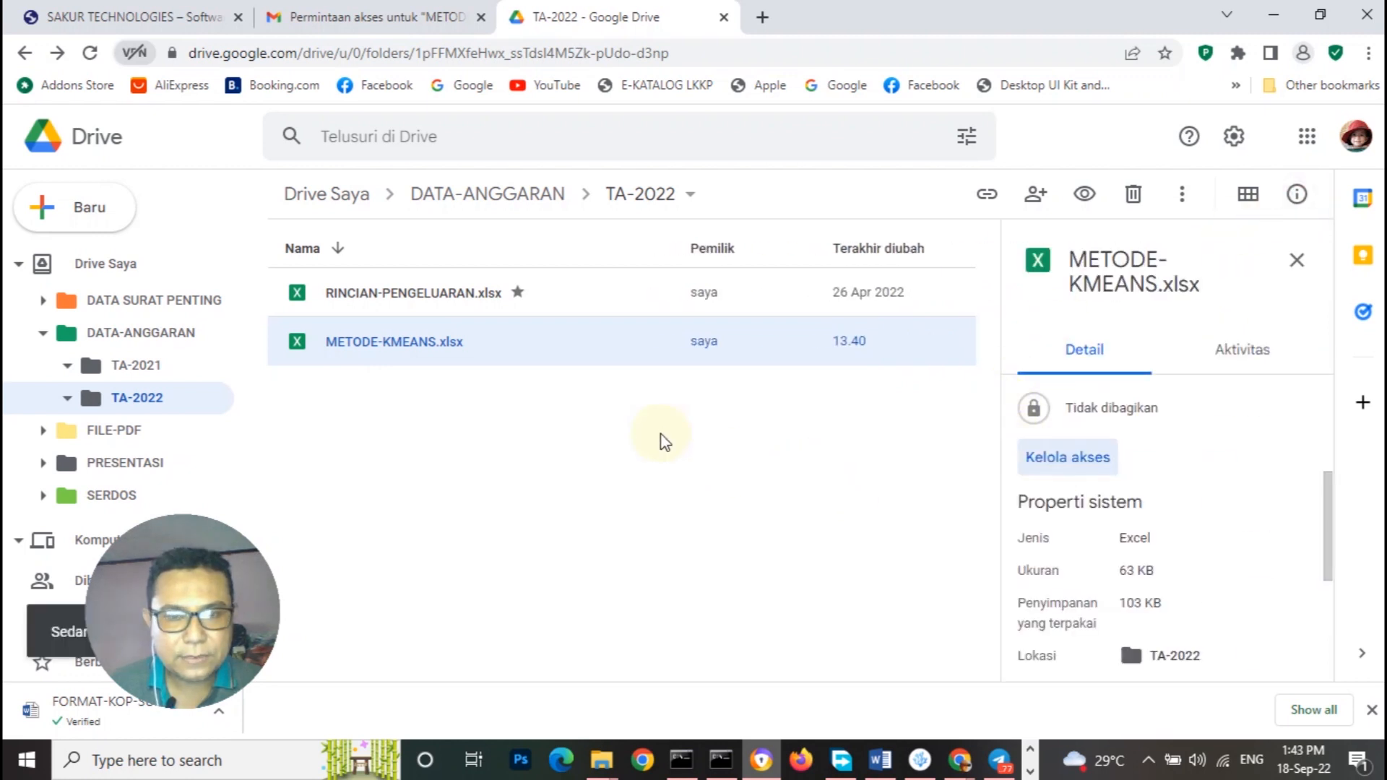
Add the suggested contact and a second Gmail address as share recipients
click(585, 301)
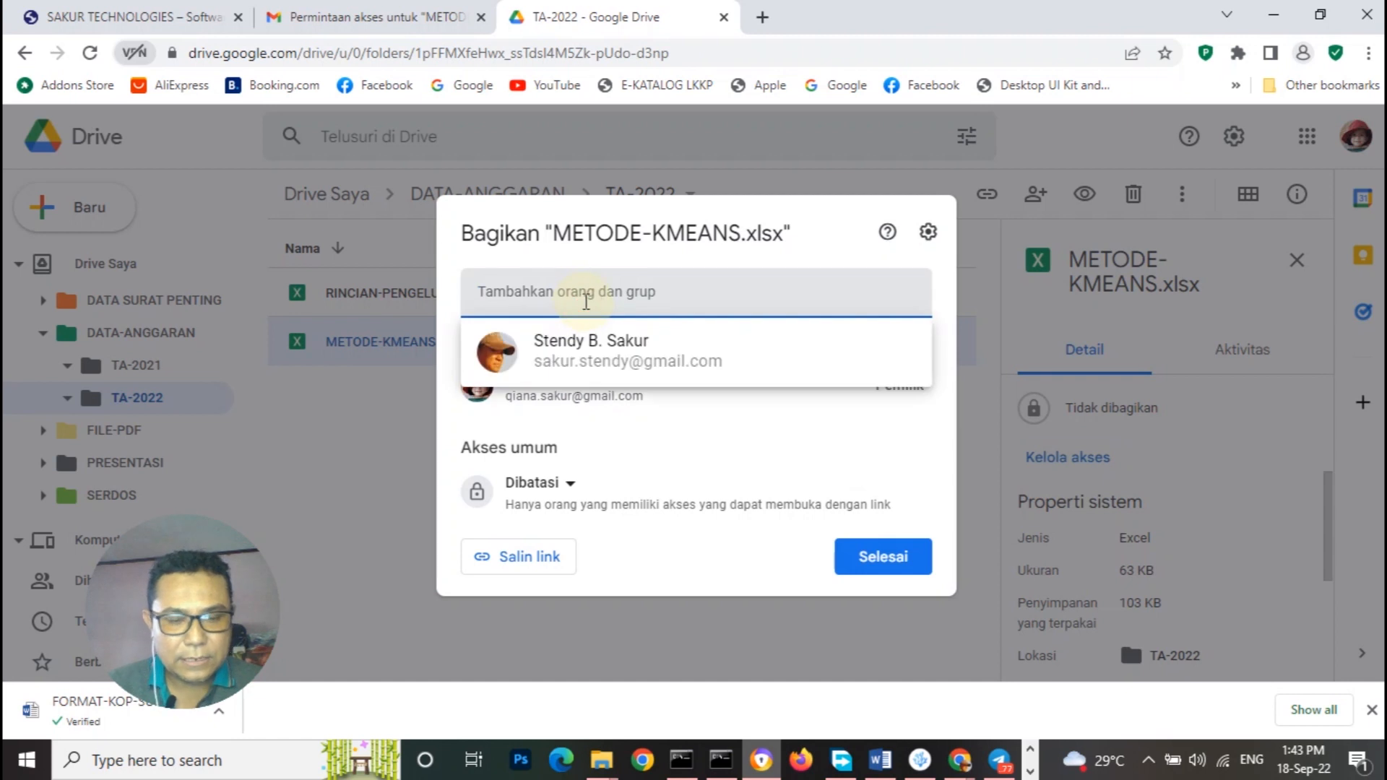
click(571, 349)
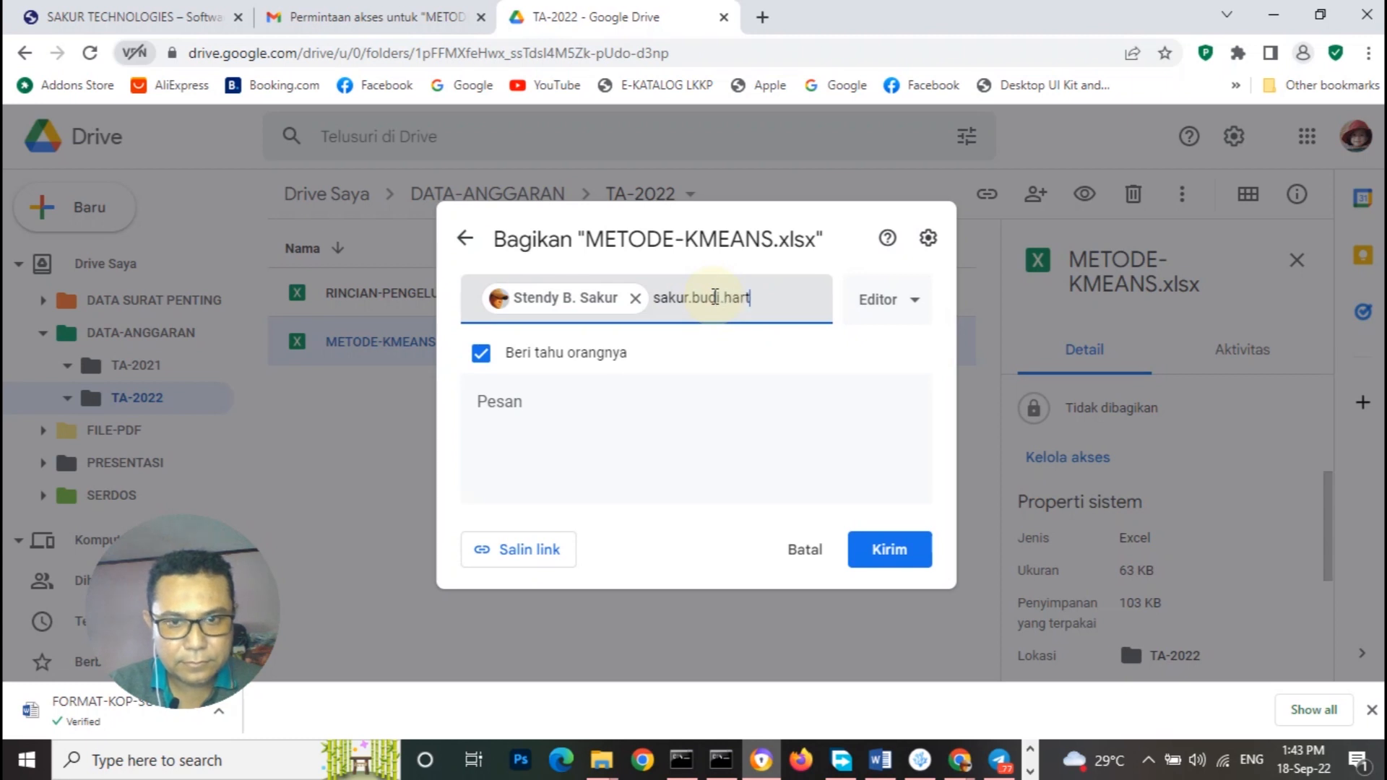
text(gmail.com)
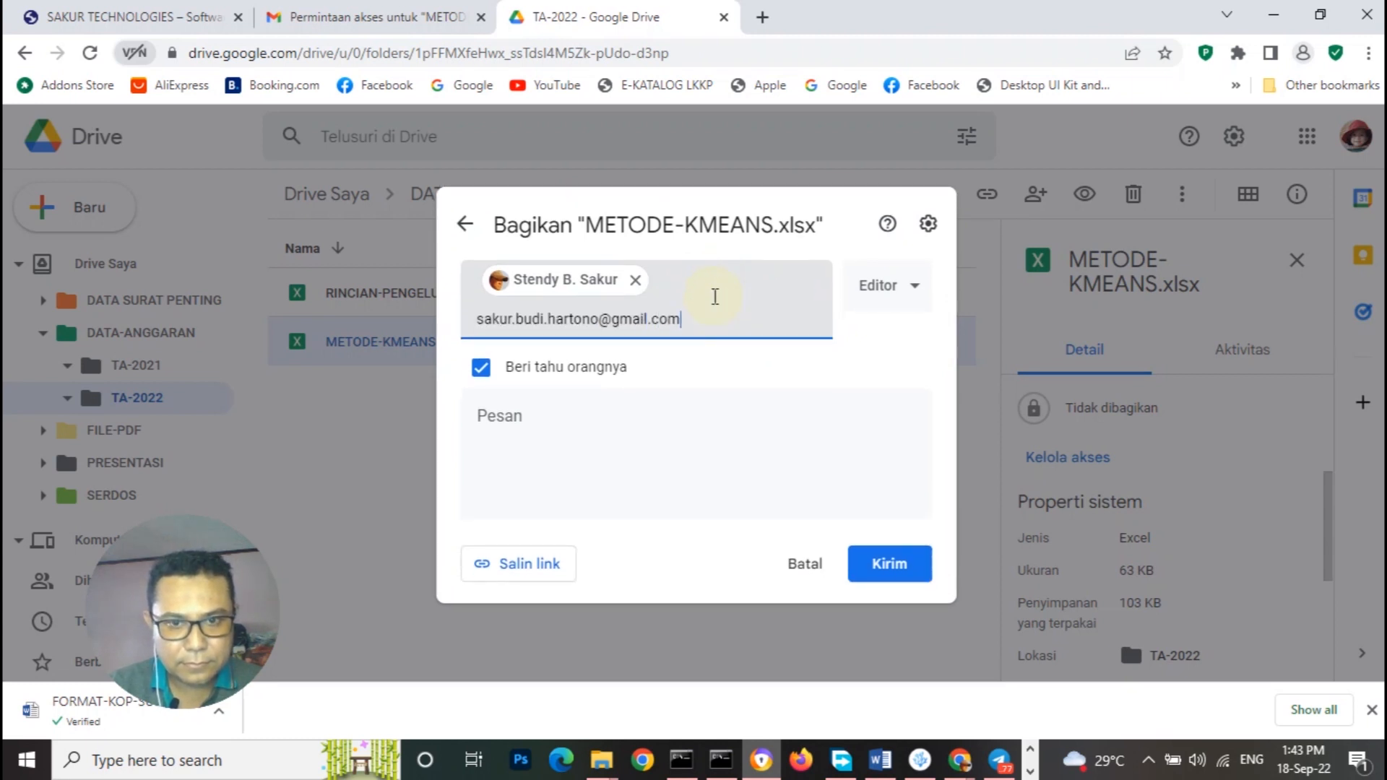
key(Return)
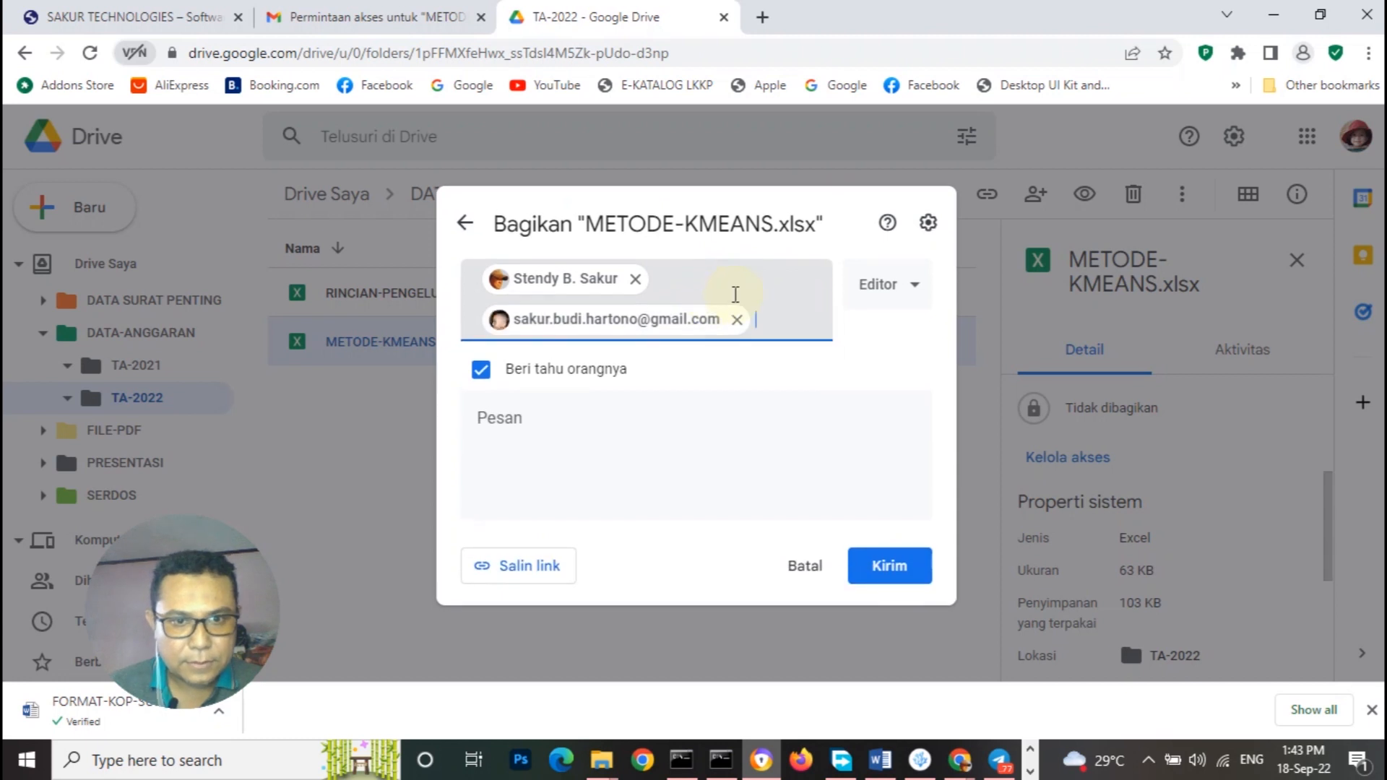
Keep them as Editors, add the note 'Mohon di koreksi data ini. terima kasih', and send
click(547, 423)
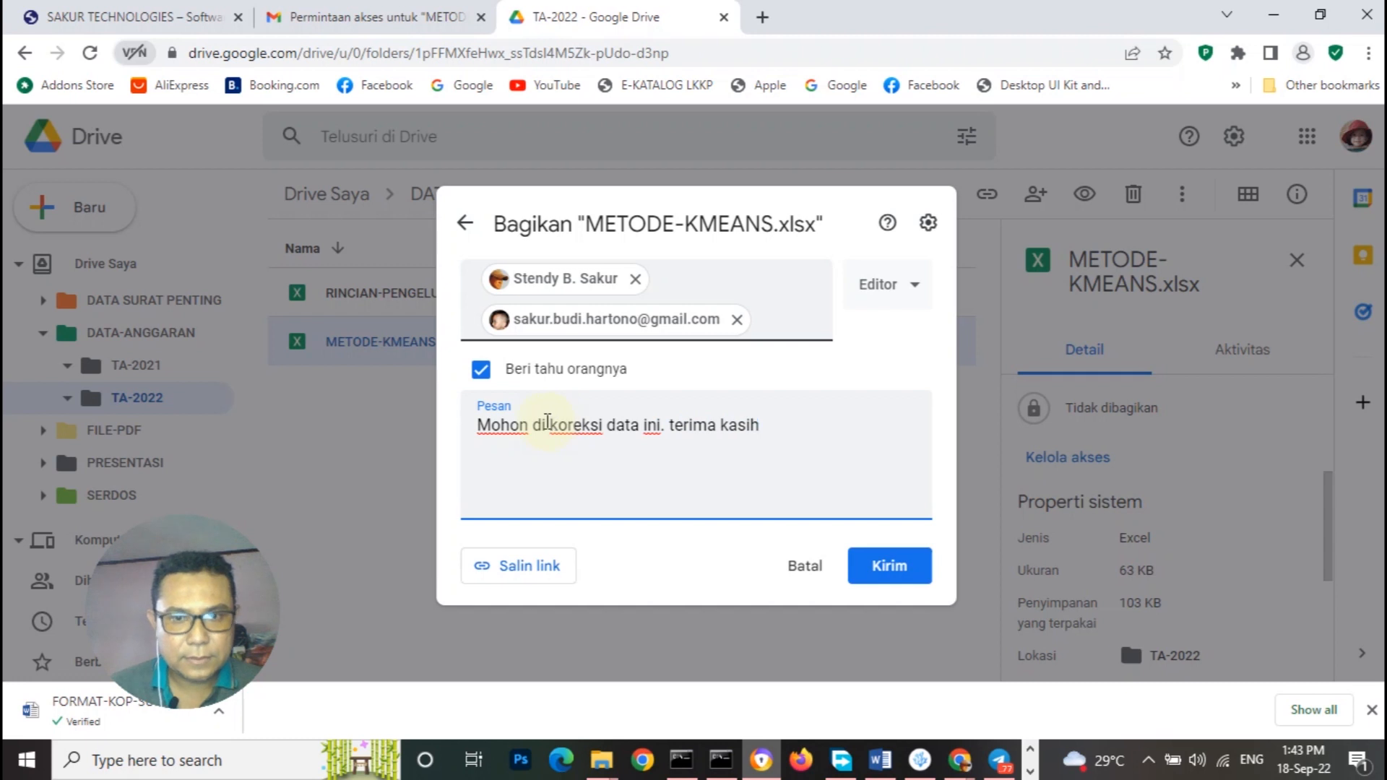
click(909, 289)
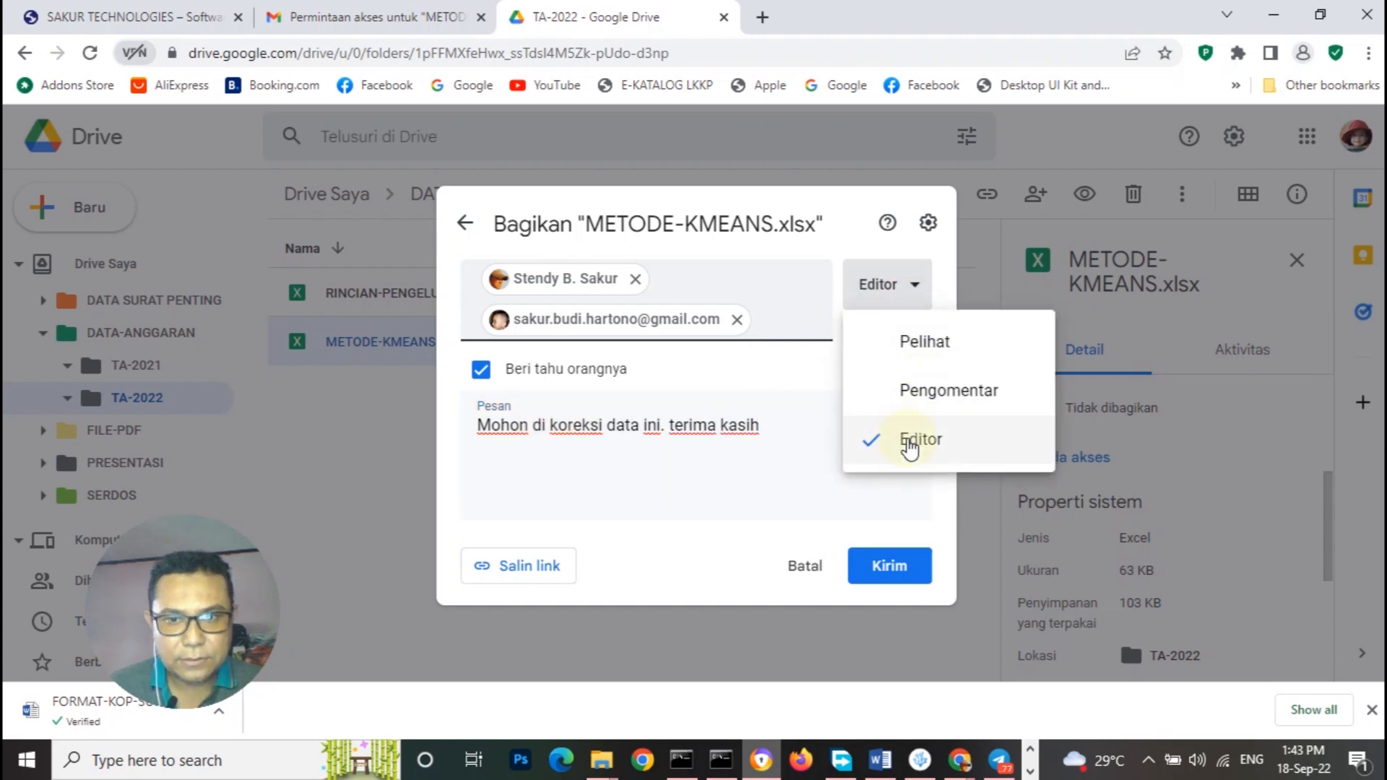
click(909, 444)
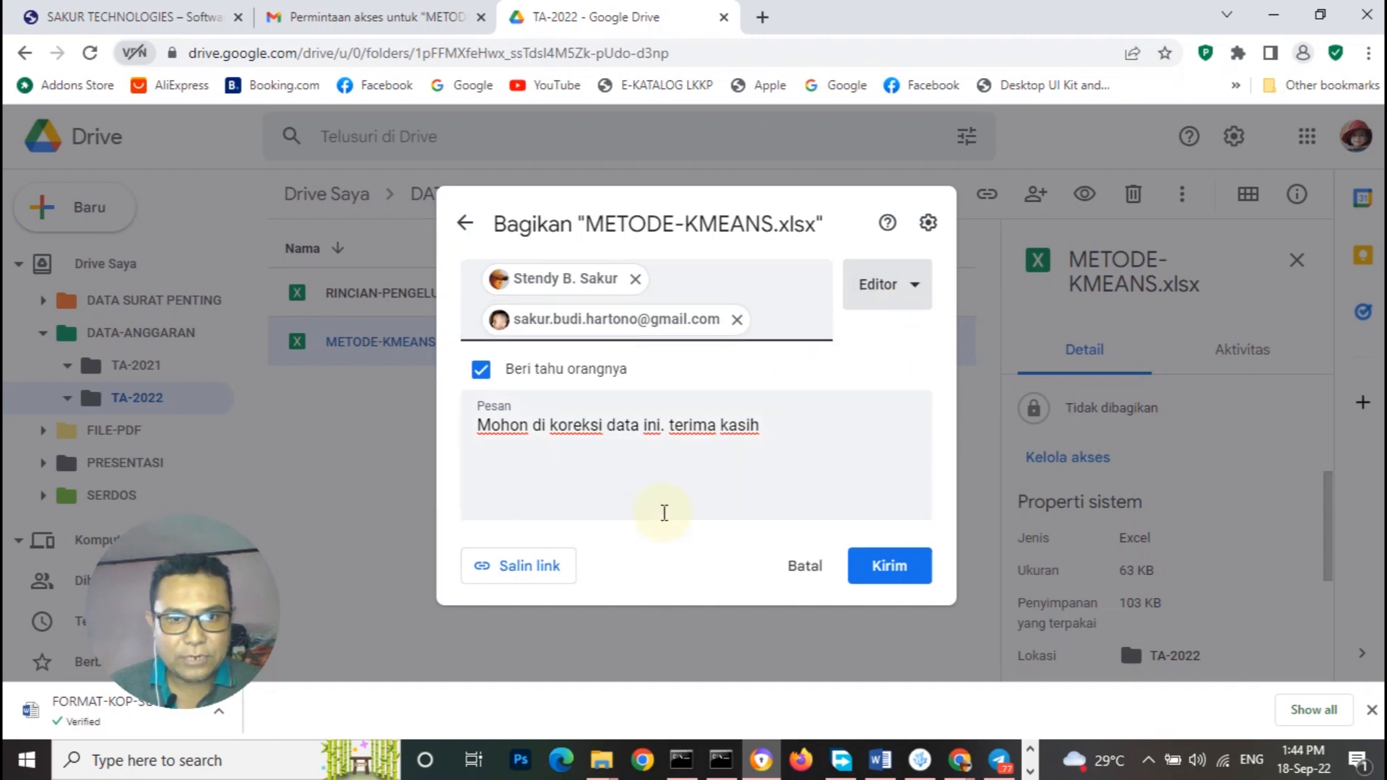
click(881, 578)
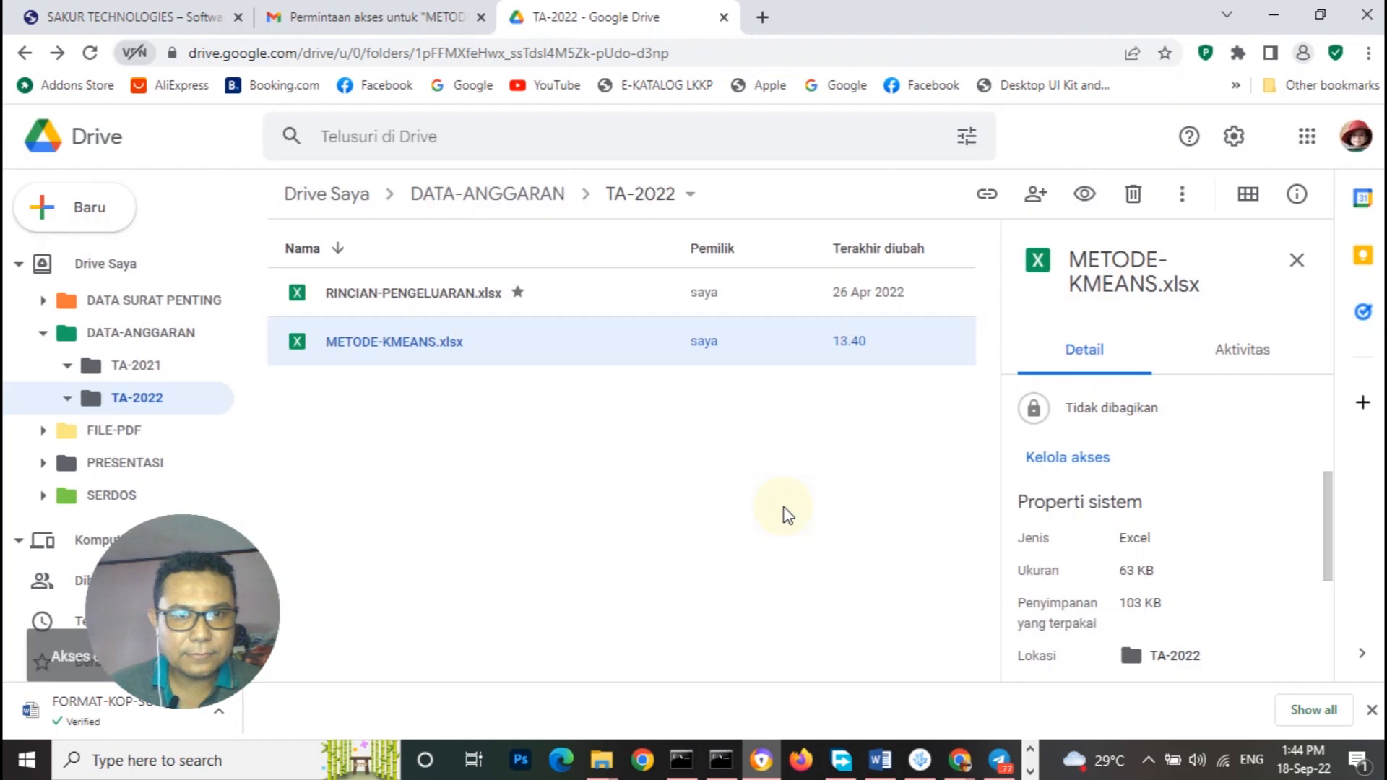
Bring the collaborator's Chrome window to the front and load Gmail by entering 'gma' in the address bar
click(960, 769)
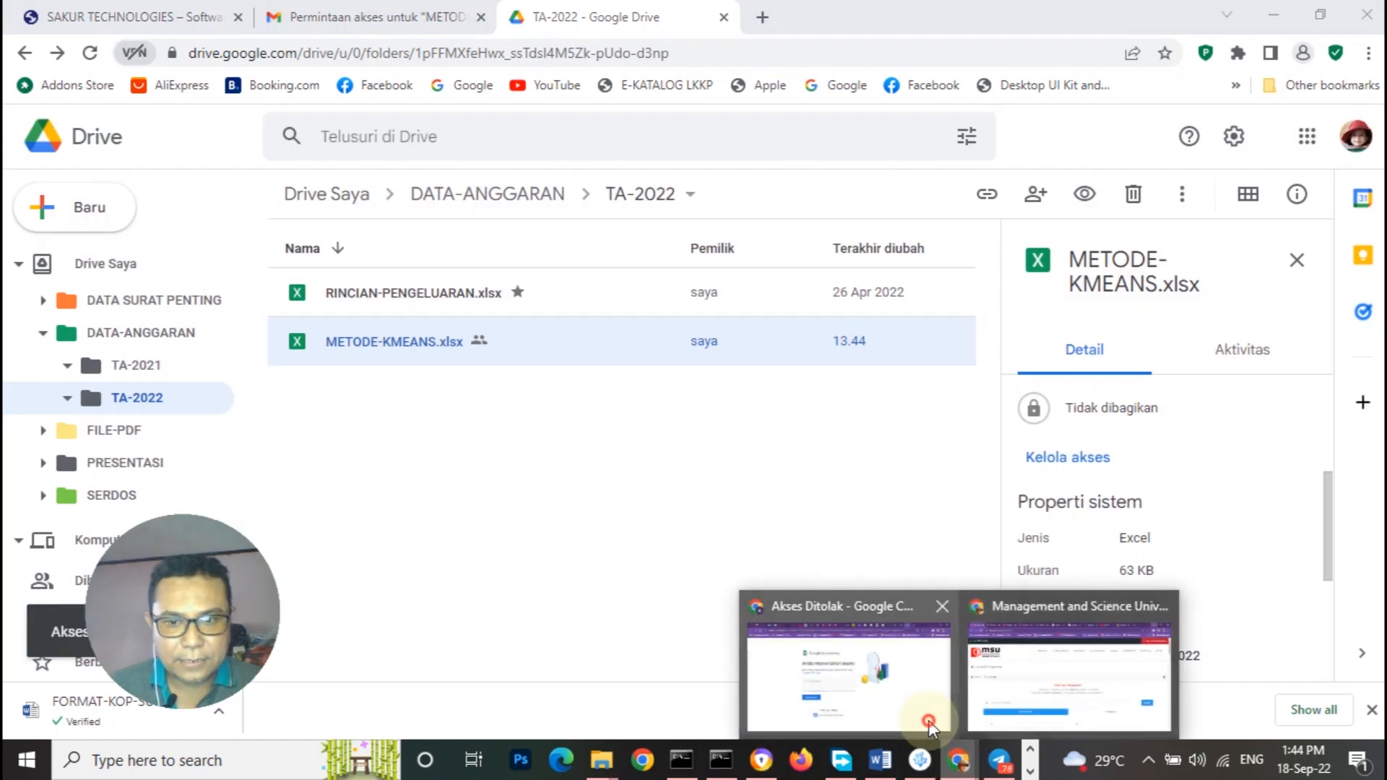
click(929, 721)
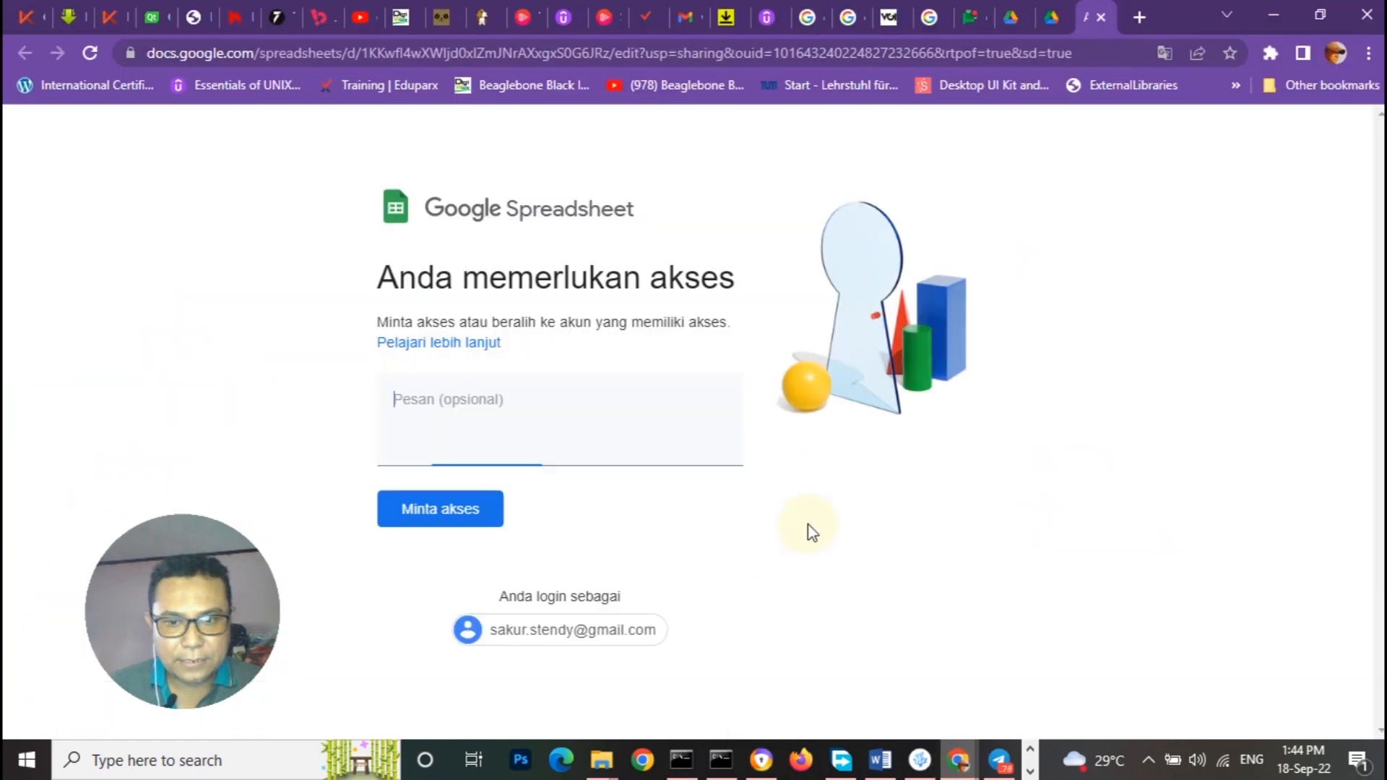
click(974, 25)
click(801, 55)
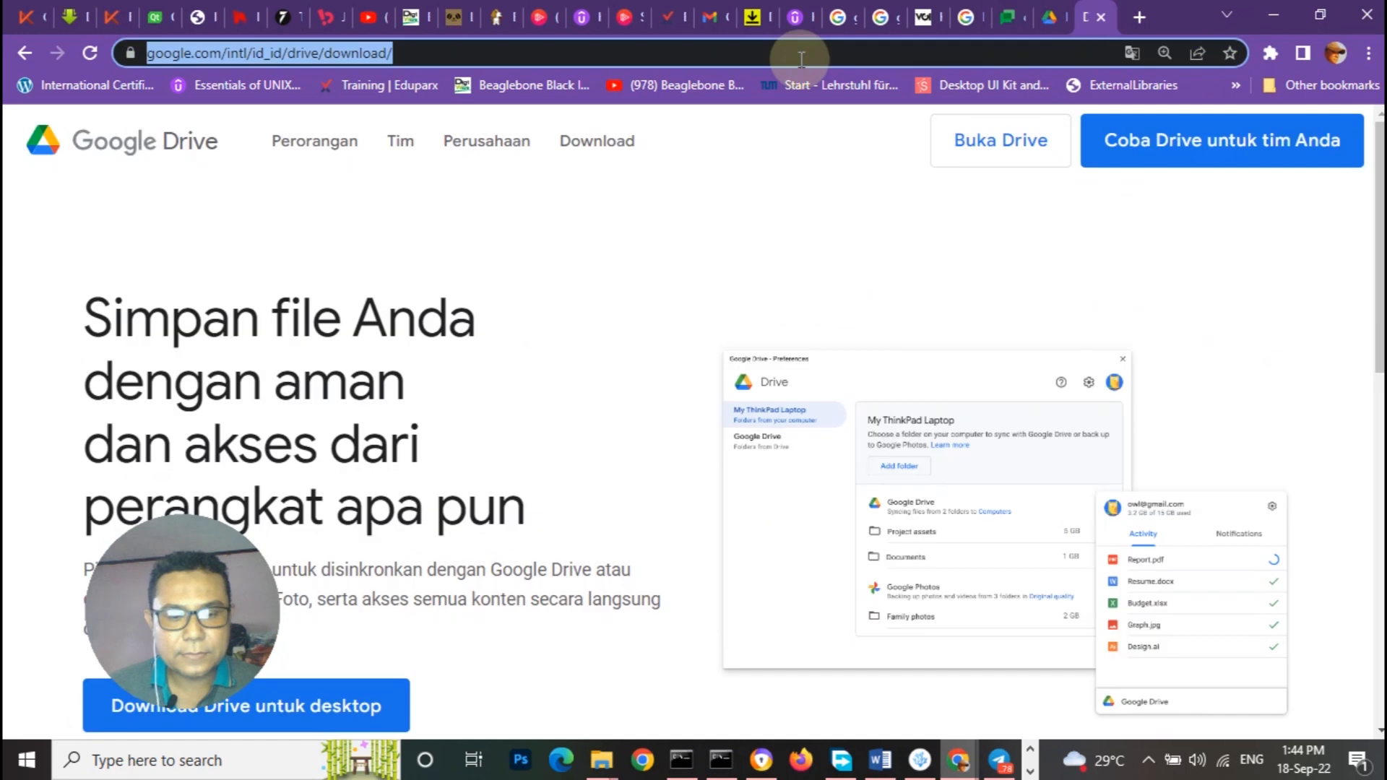
text(gmail.com)
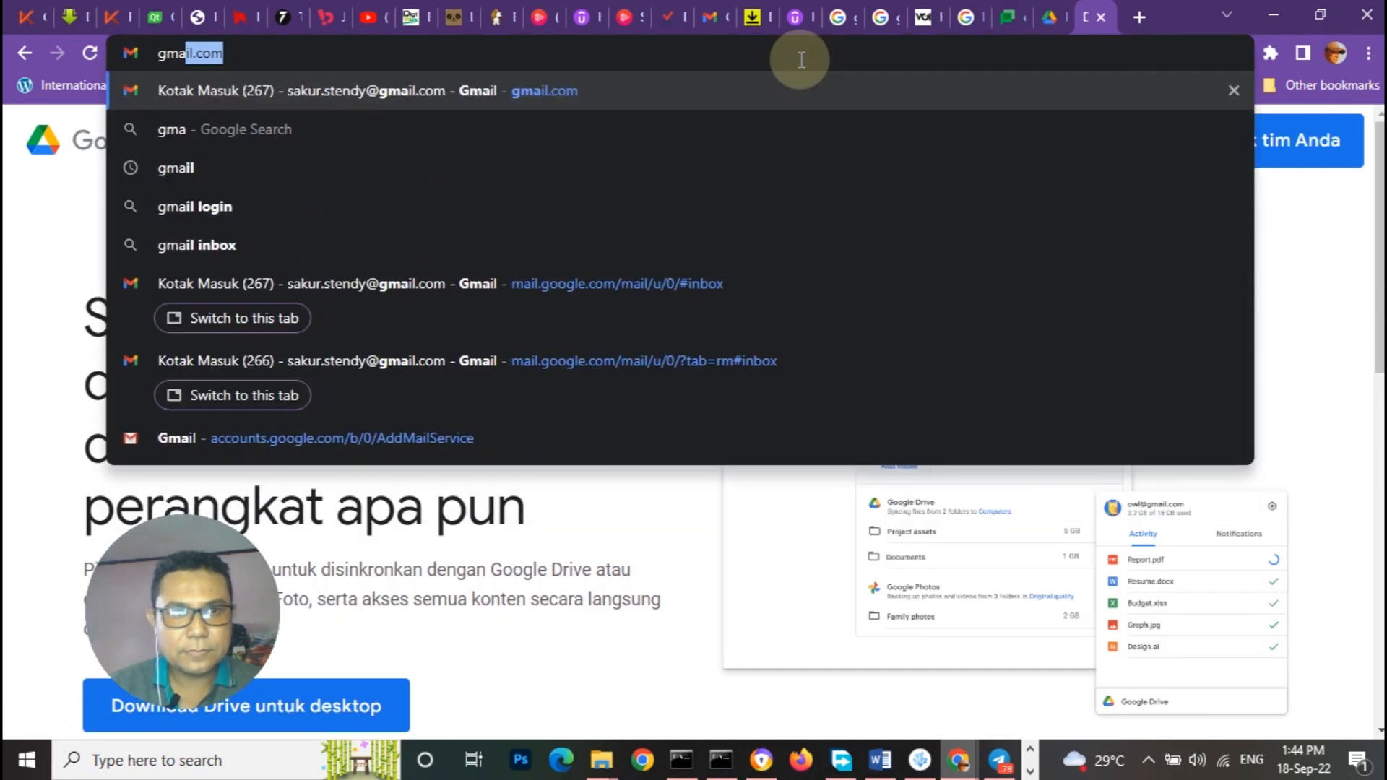
key(Return)
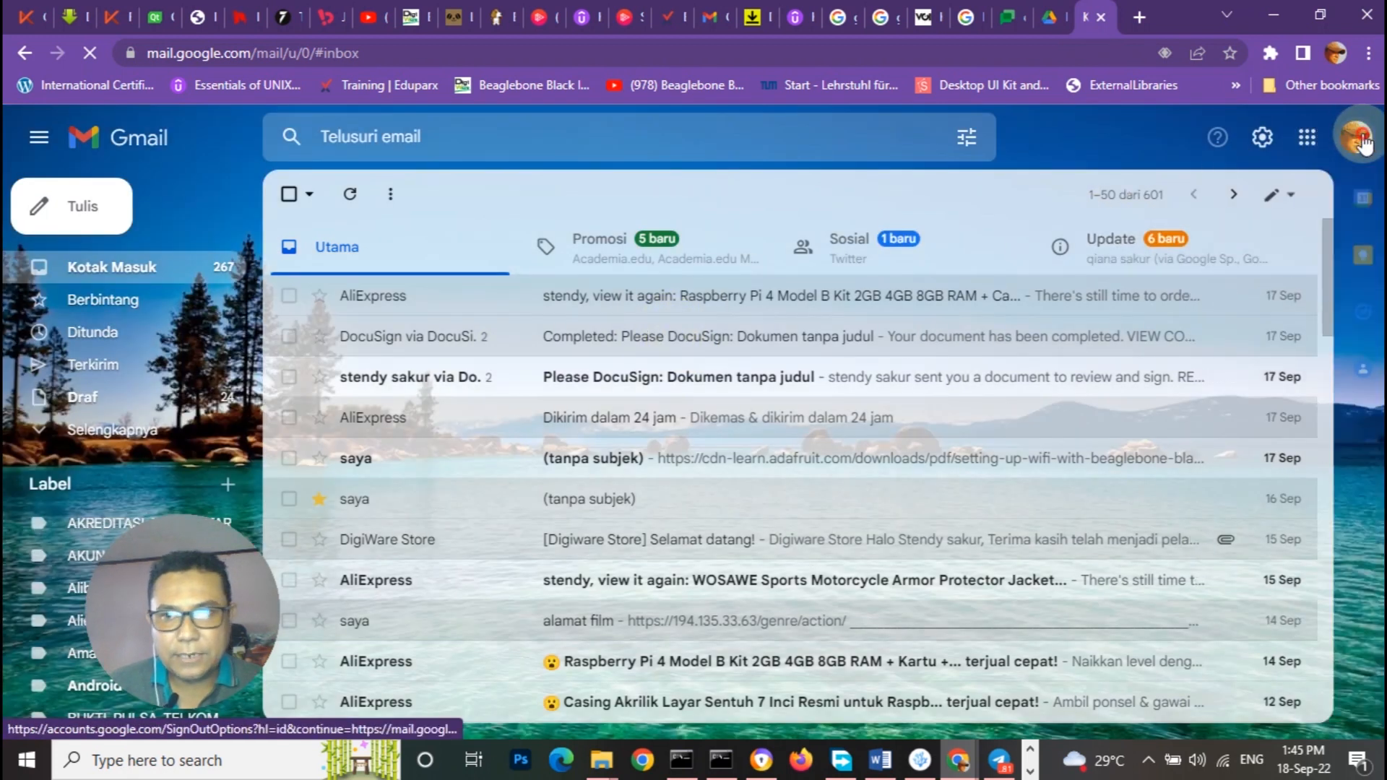
Confirm the signed-in account, then open the METODE-KMEANS.xlsx share invitation from the Update category
click(1353, 145)
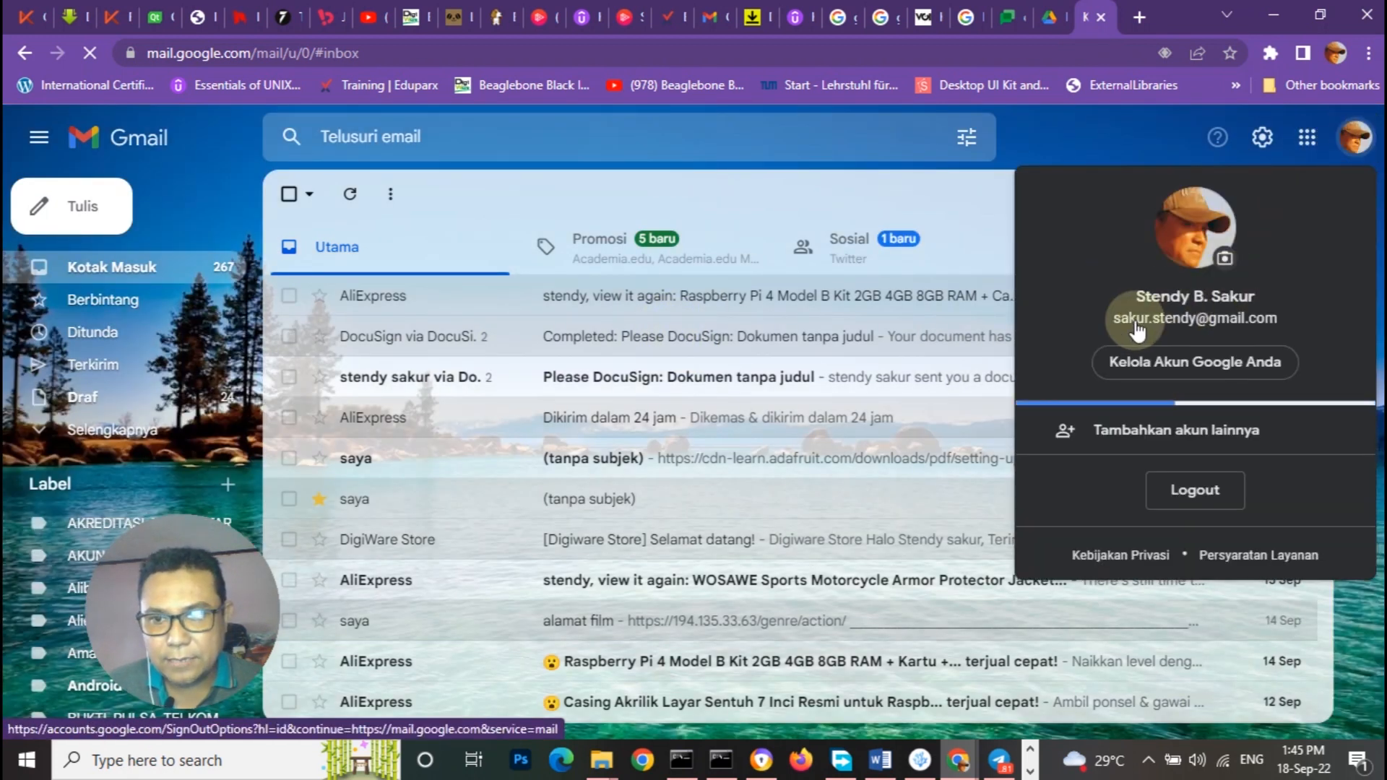
click(876, 198)
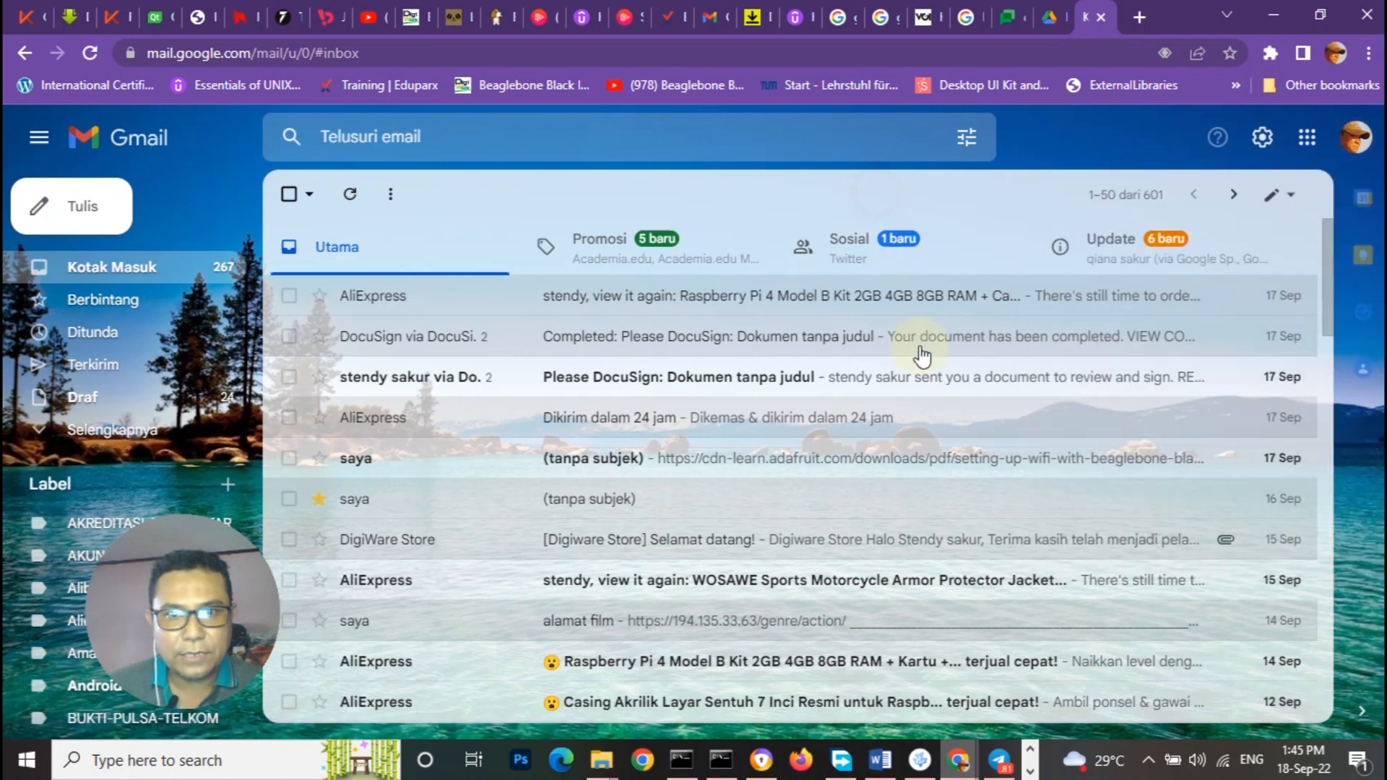
click(1132, 267)
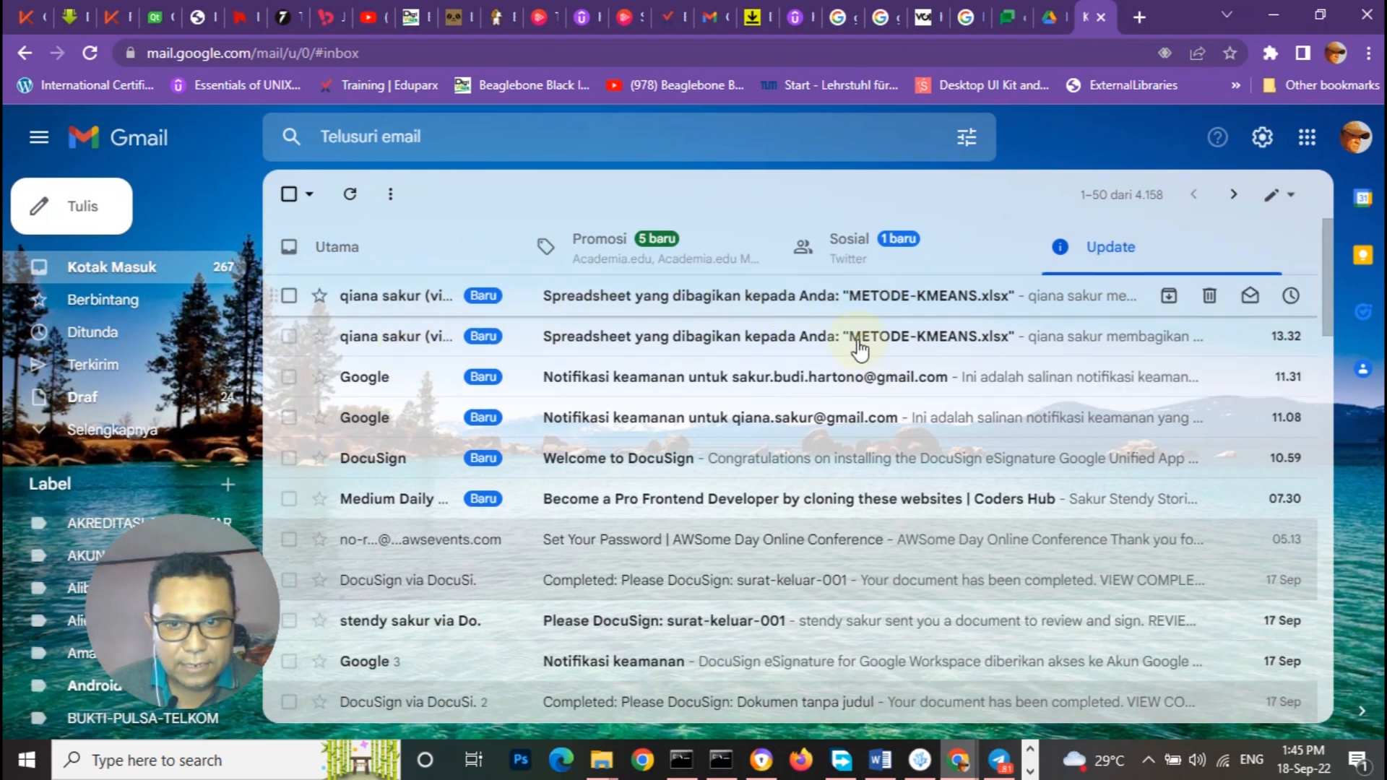
click(660, 307)
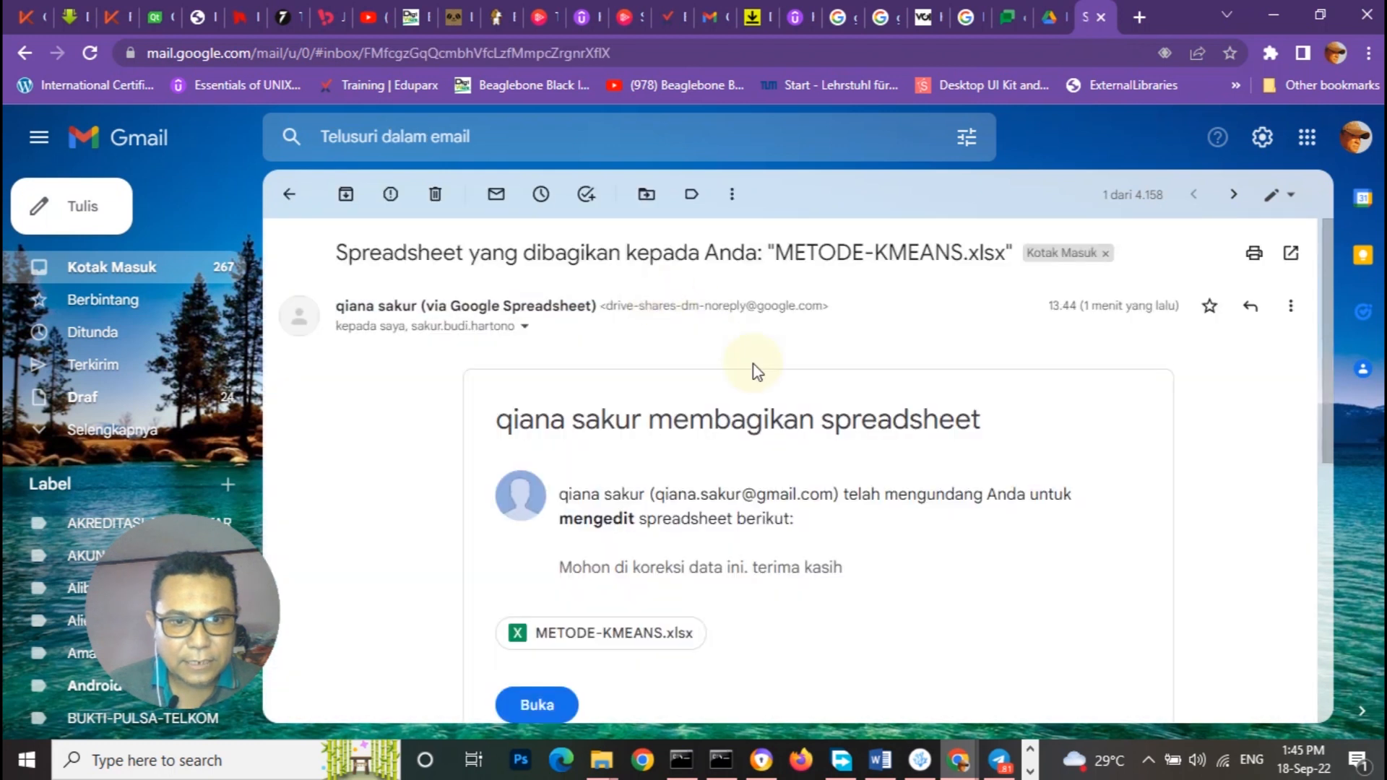
Scroll down the invitation and open the shared spreadsheet with Buka
scroll(748, 397, down, 1)
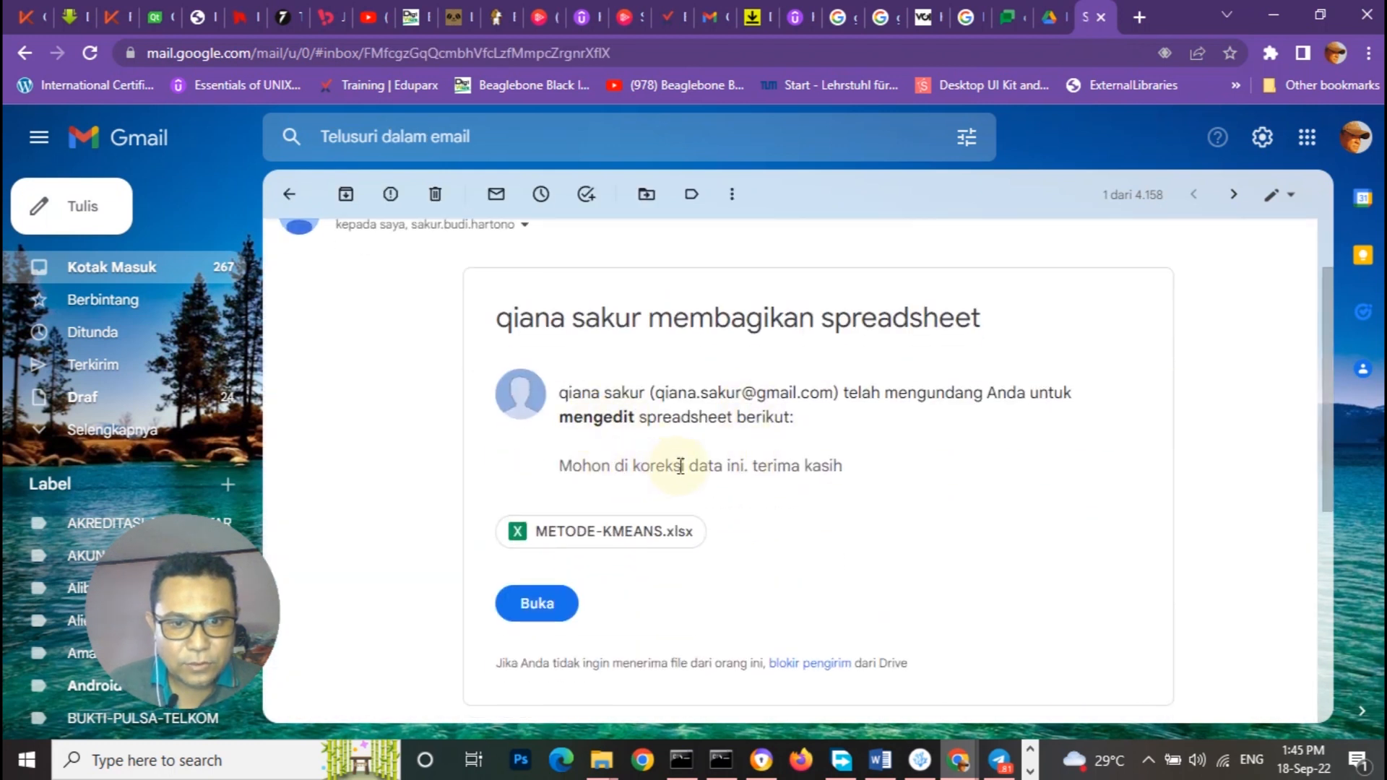
scroll(889, 476, down, 3)
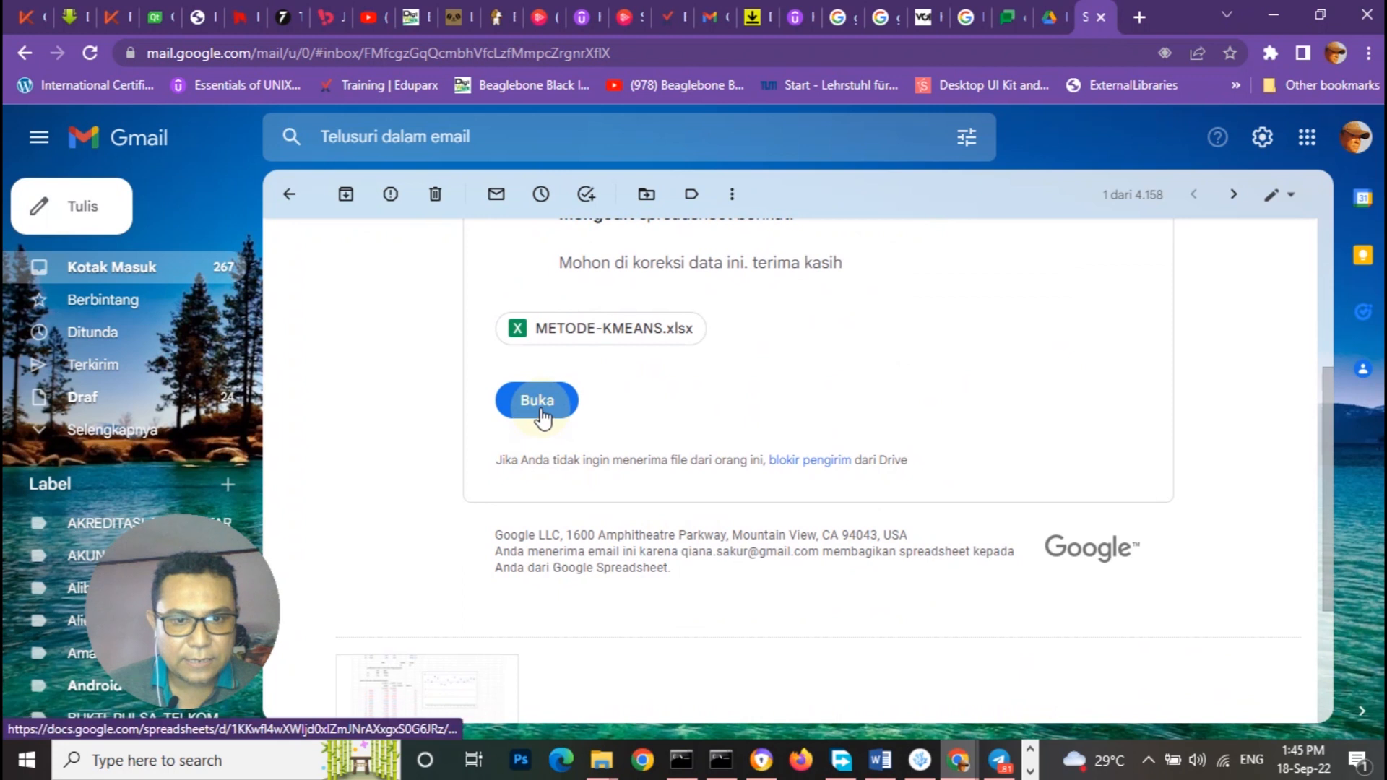
click(545, 413)
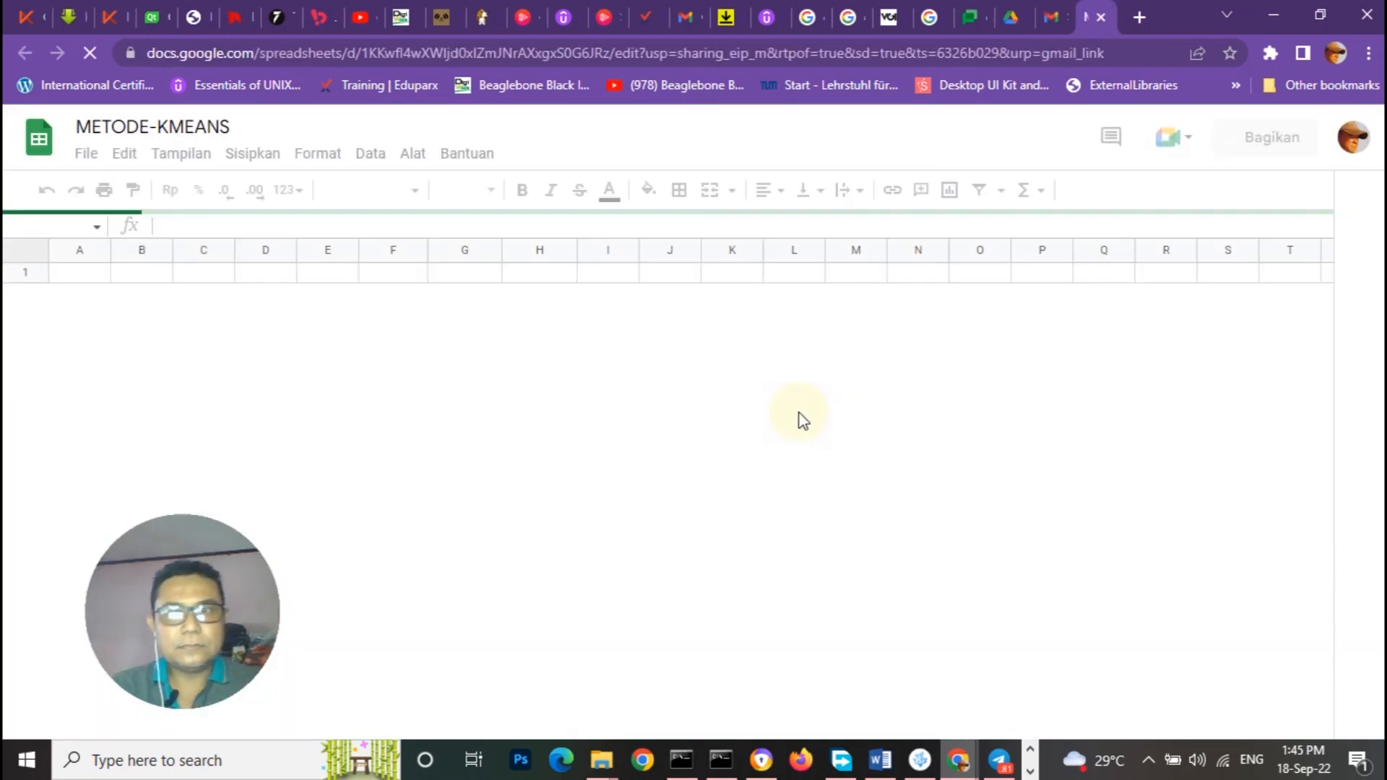
Enter the note 'ok. sudah dirkoreksiksi' in cell K6, then select L9
click(719, 371)
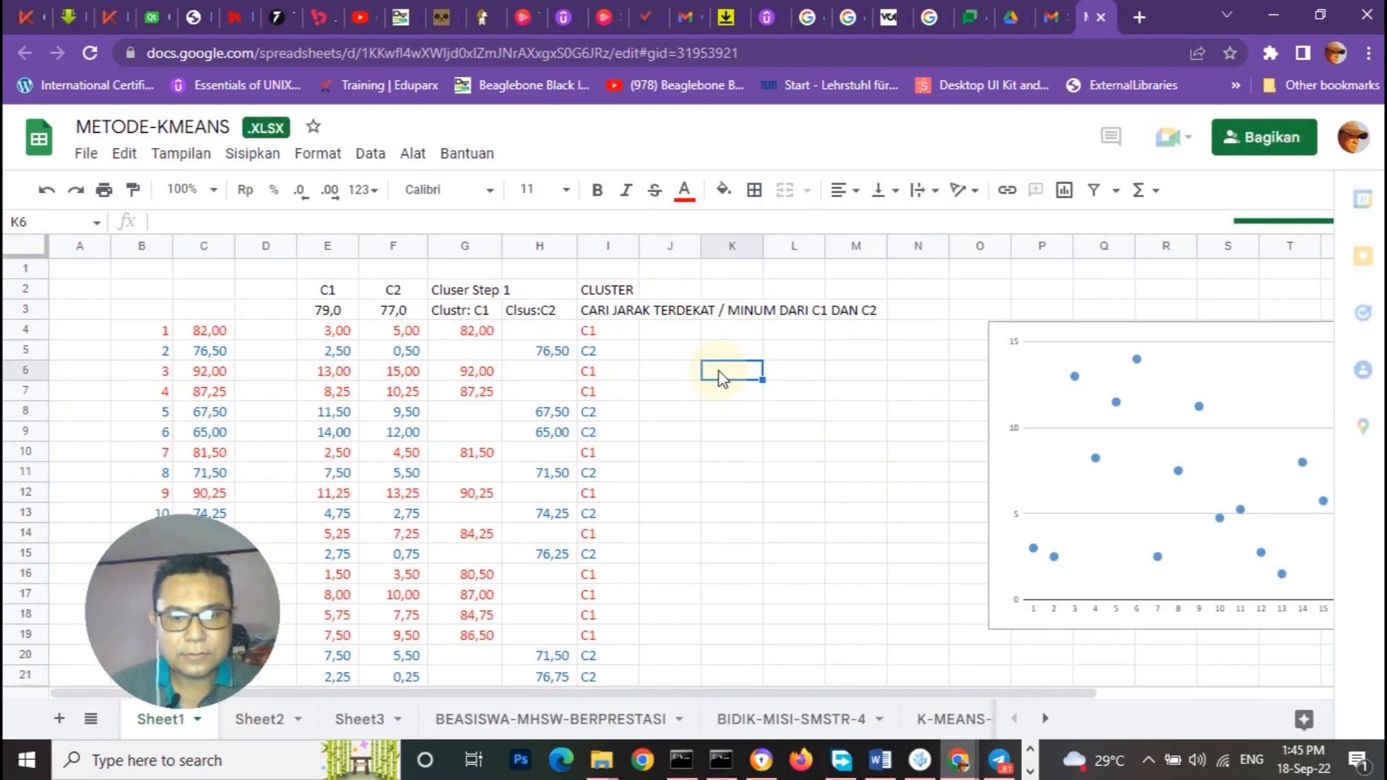
text(ok. sudah)
text( dirkoreksi)
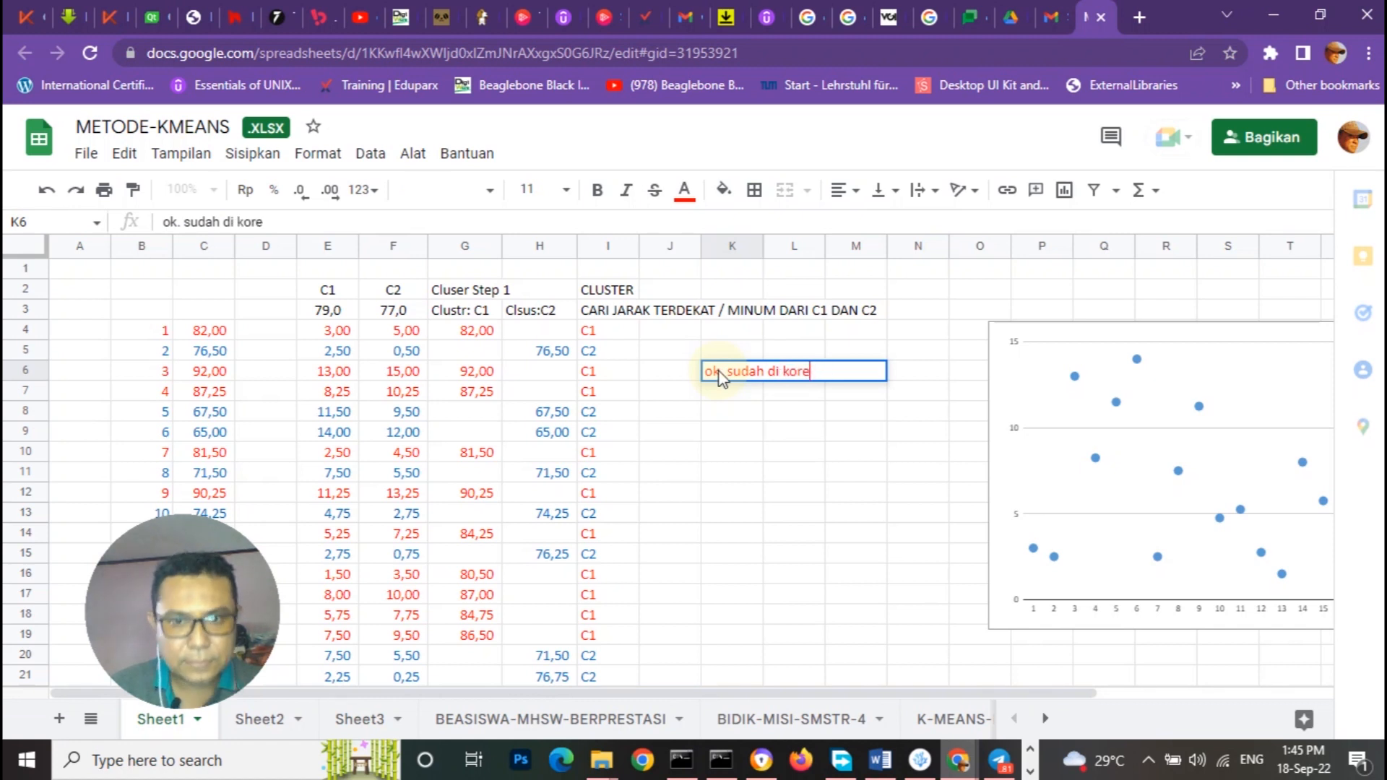
text(ksi)
key(Return)
click(789, 447)
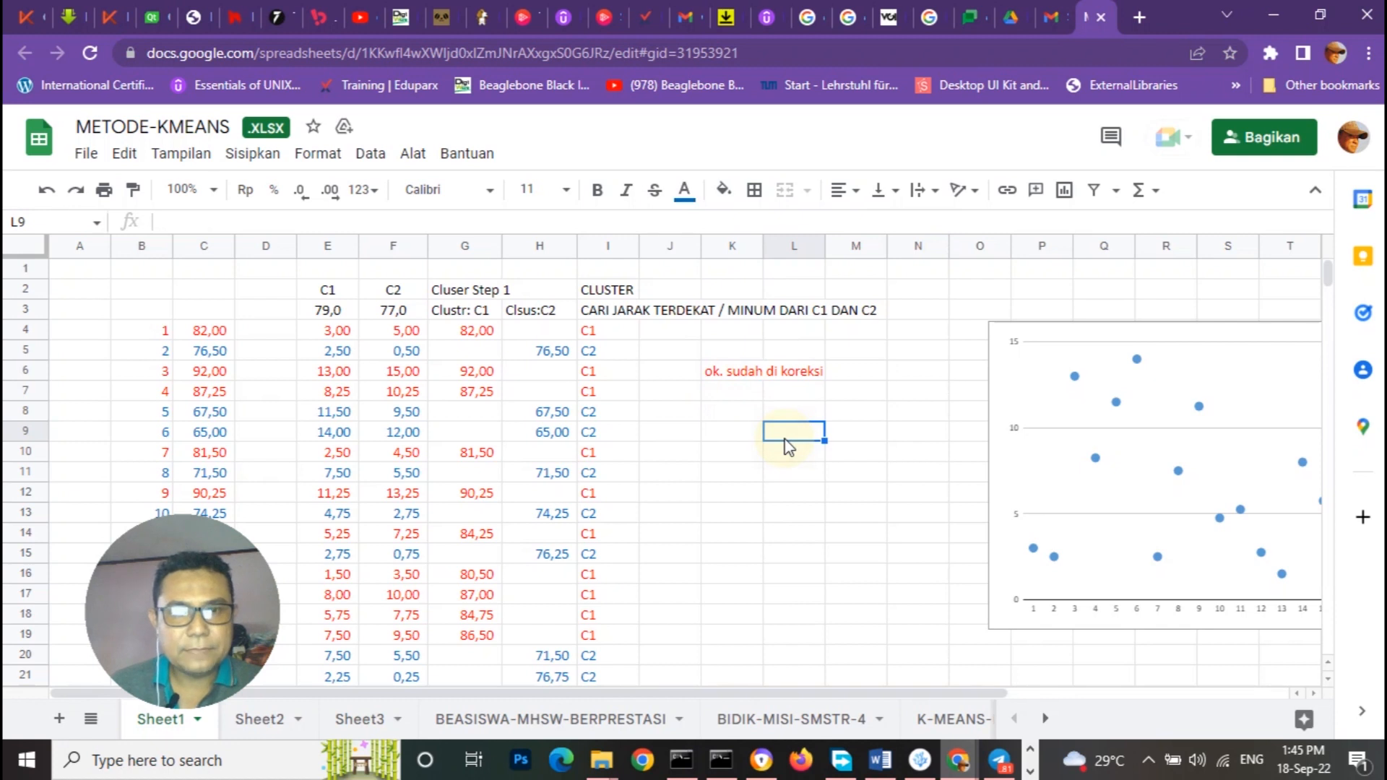
Start adding another Google account from the profile panel and focus the login email field
click(1356, 145)
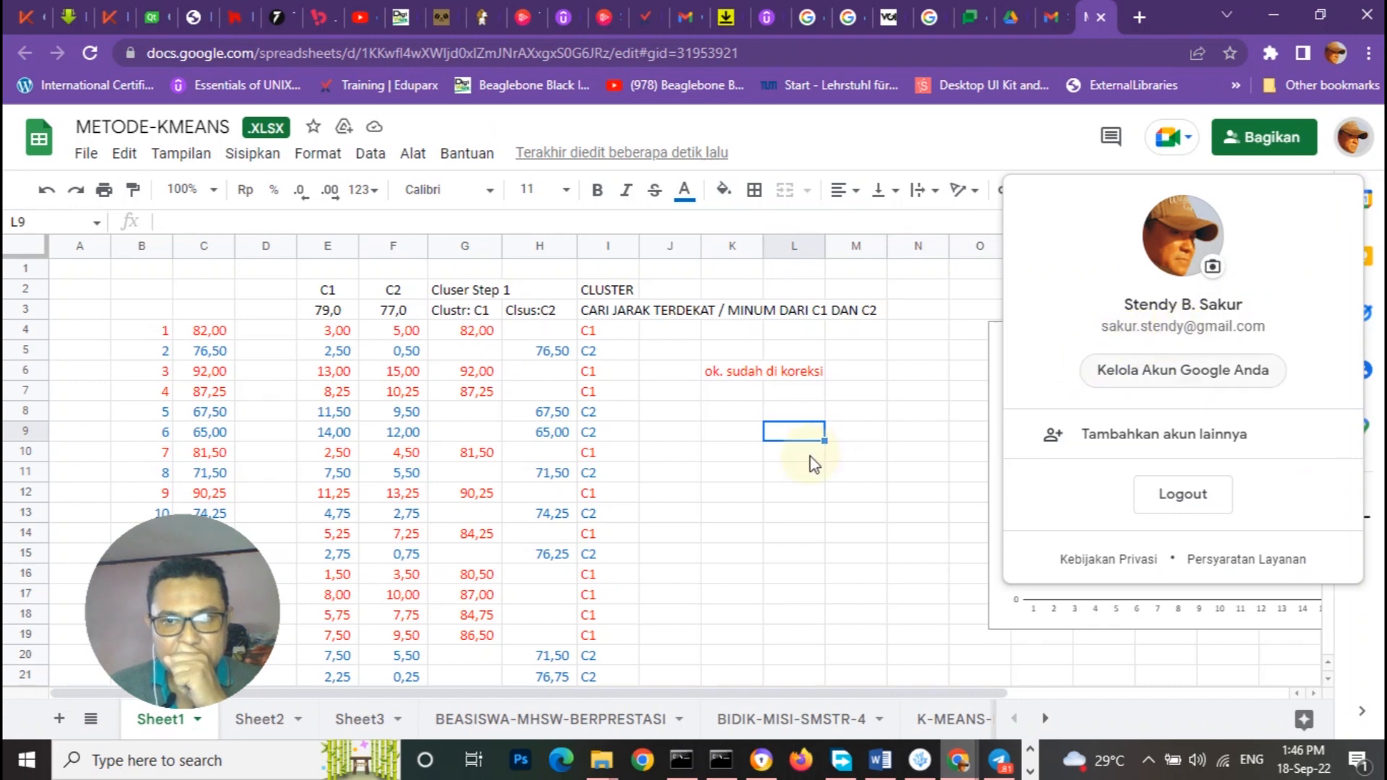
click(802, 499)
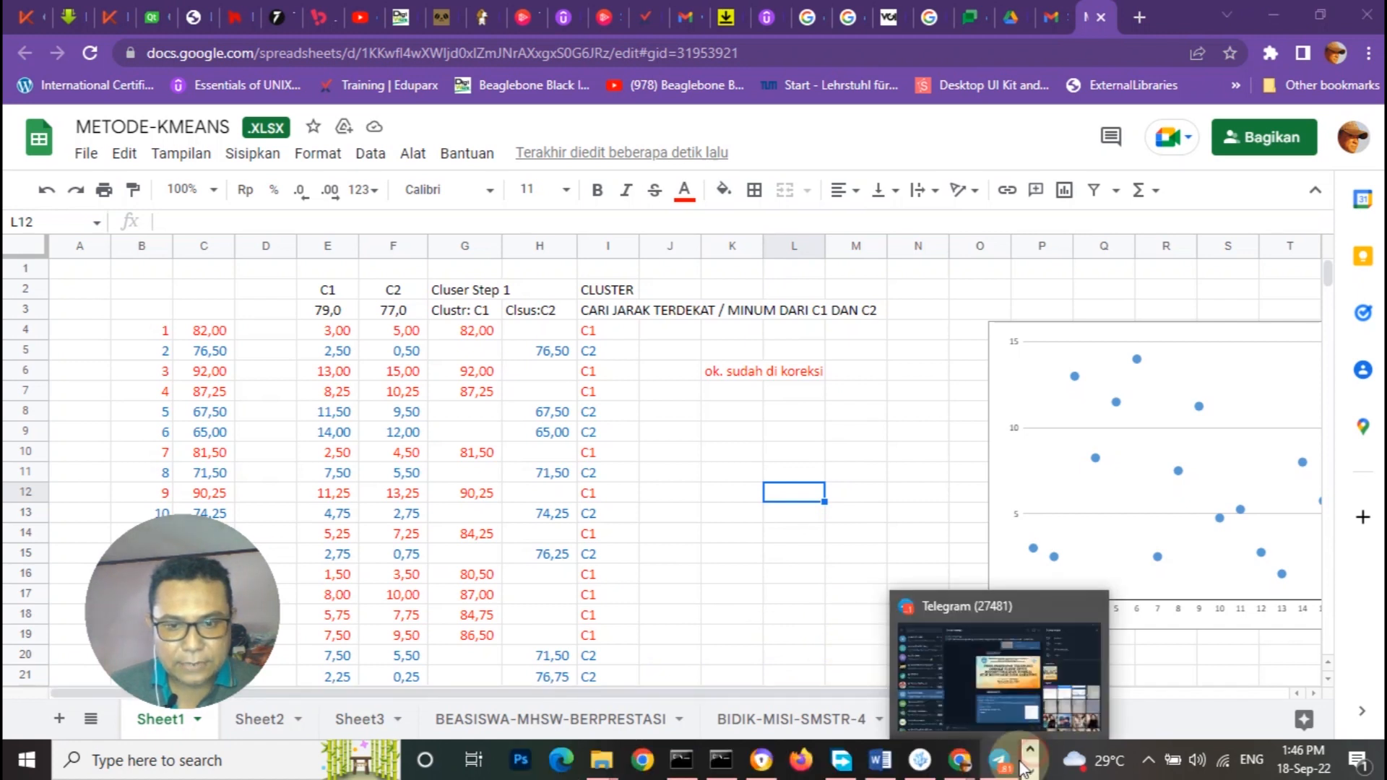
click(1356, 142)
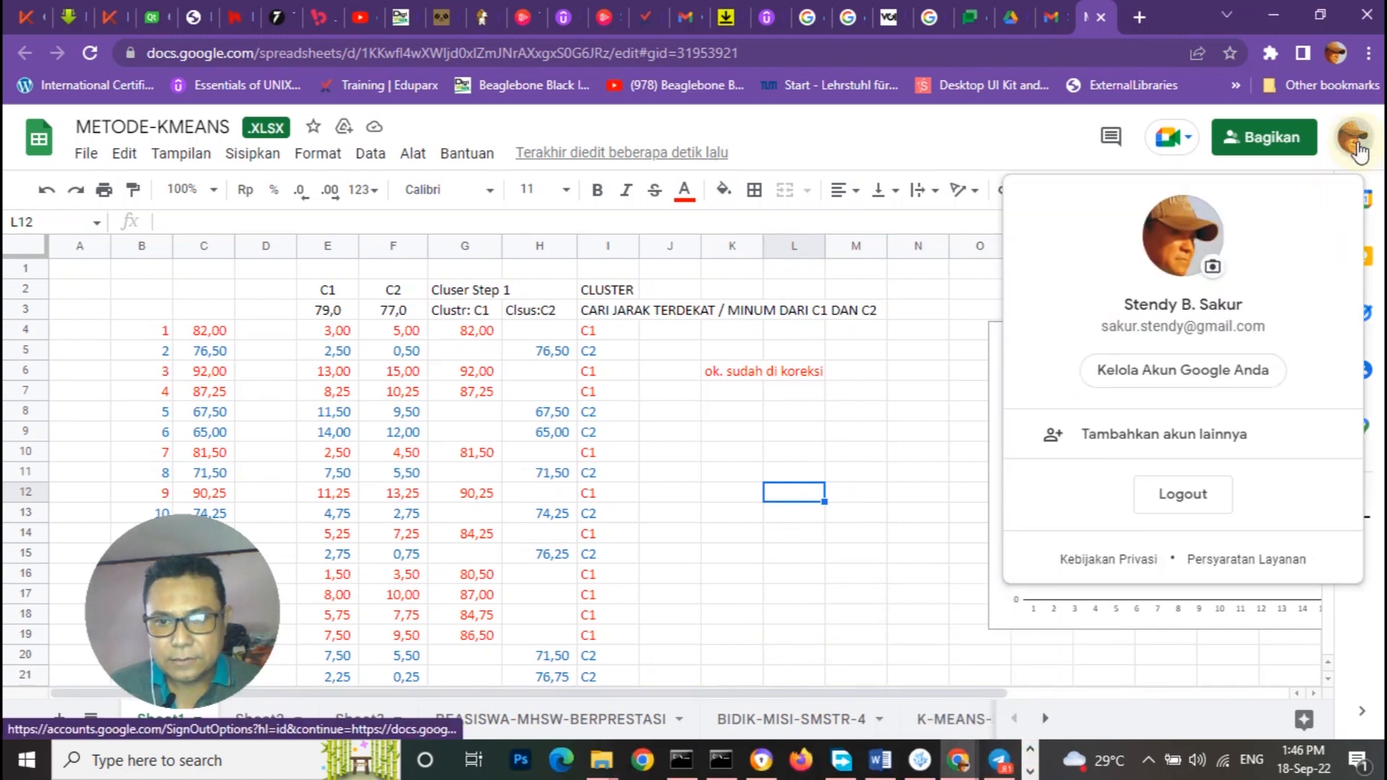
click(1164, 434)
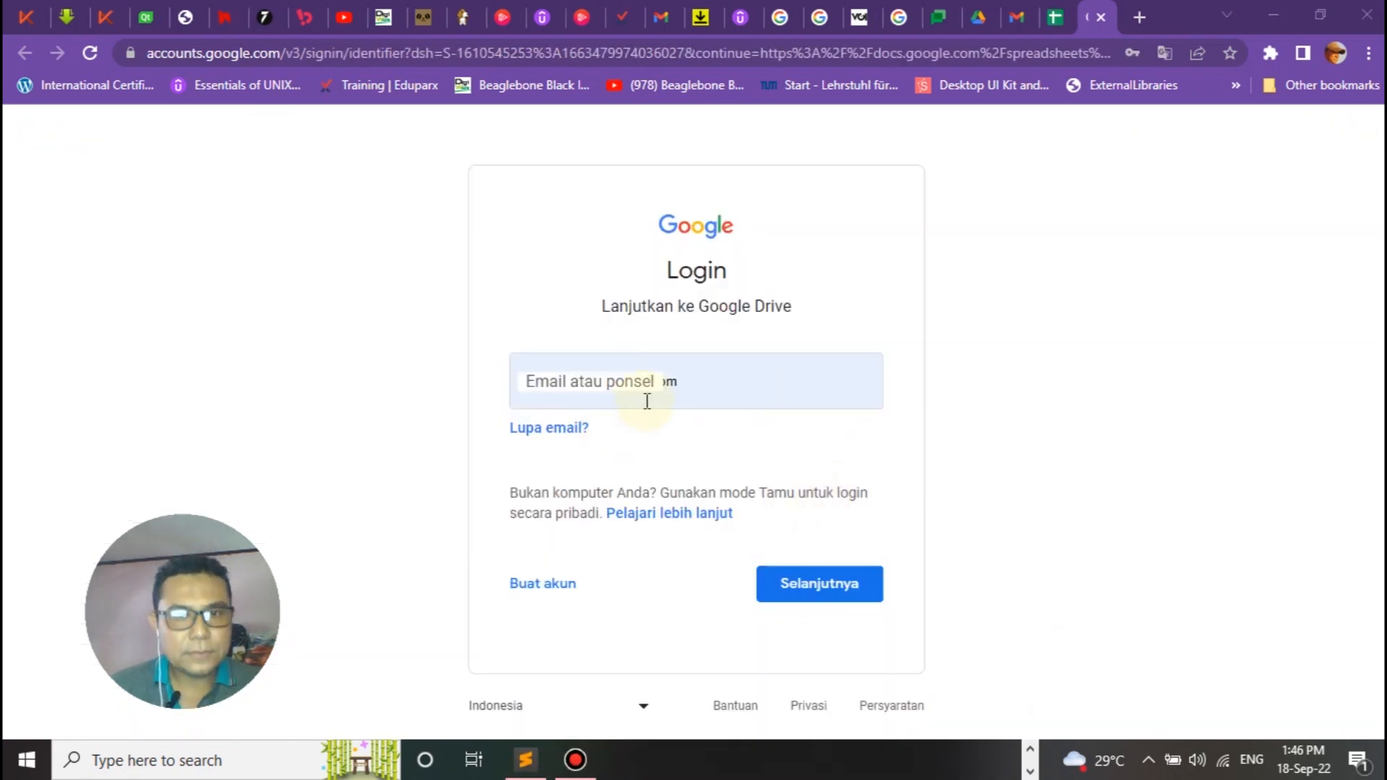
click(647, 399)
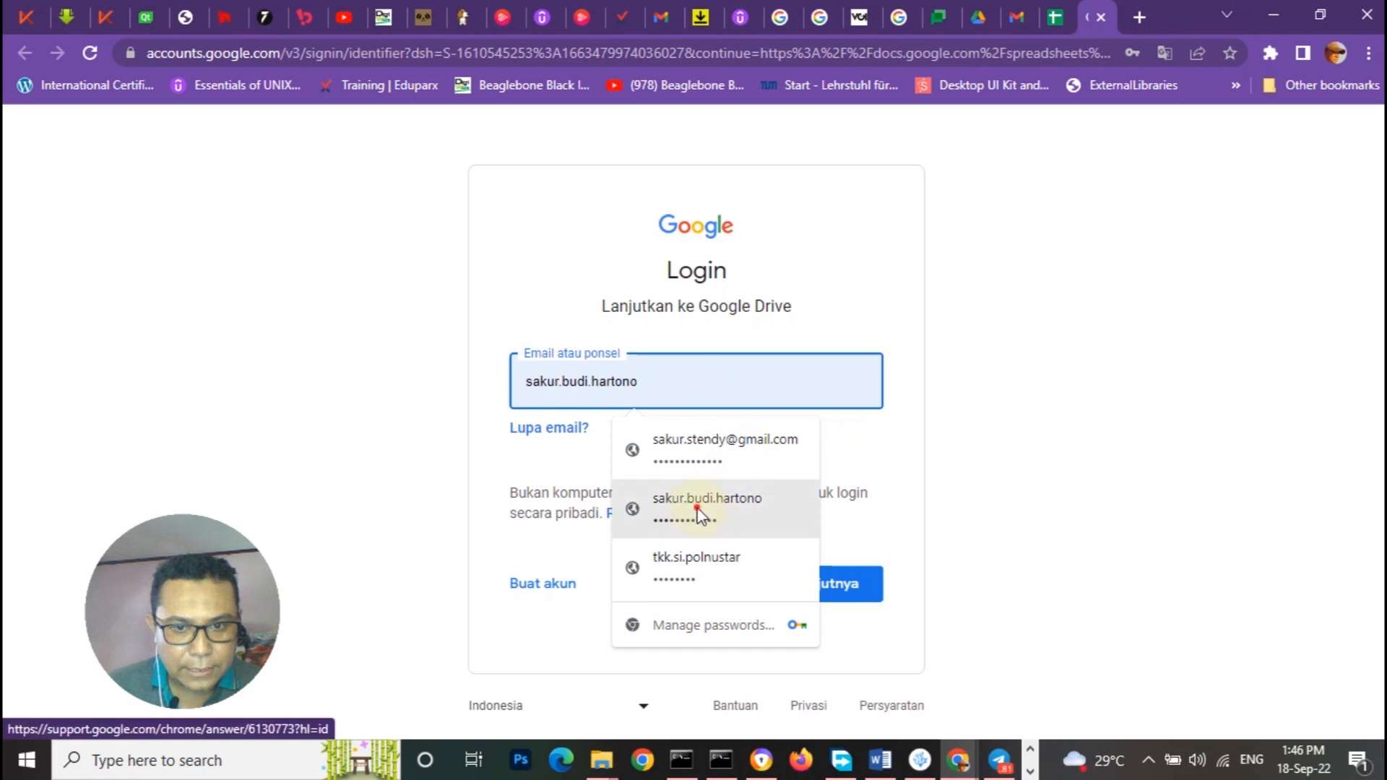
Sign in with the second saved account and submit its password
click(729, 506)
click(842, 597)
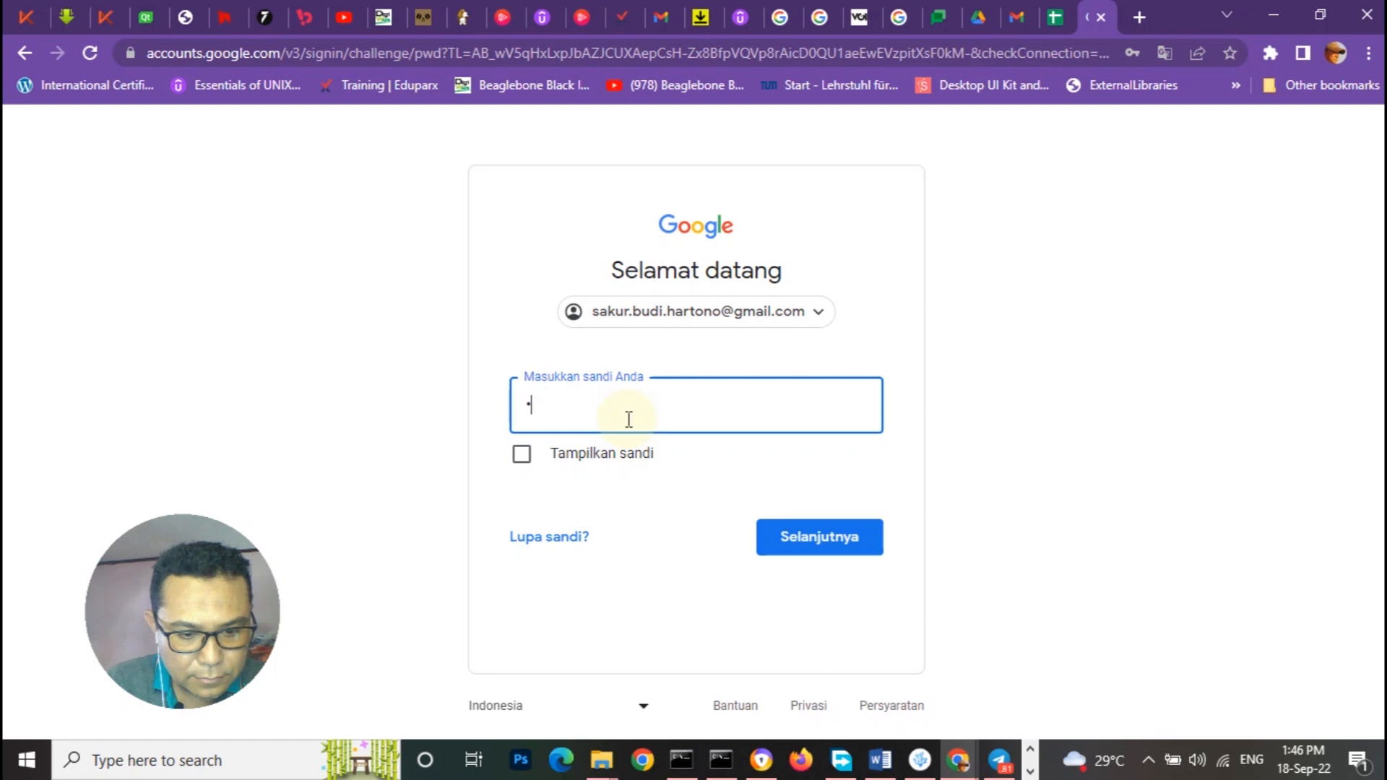
text(•••••••••)
key(Return)
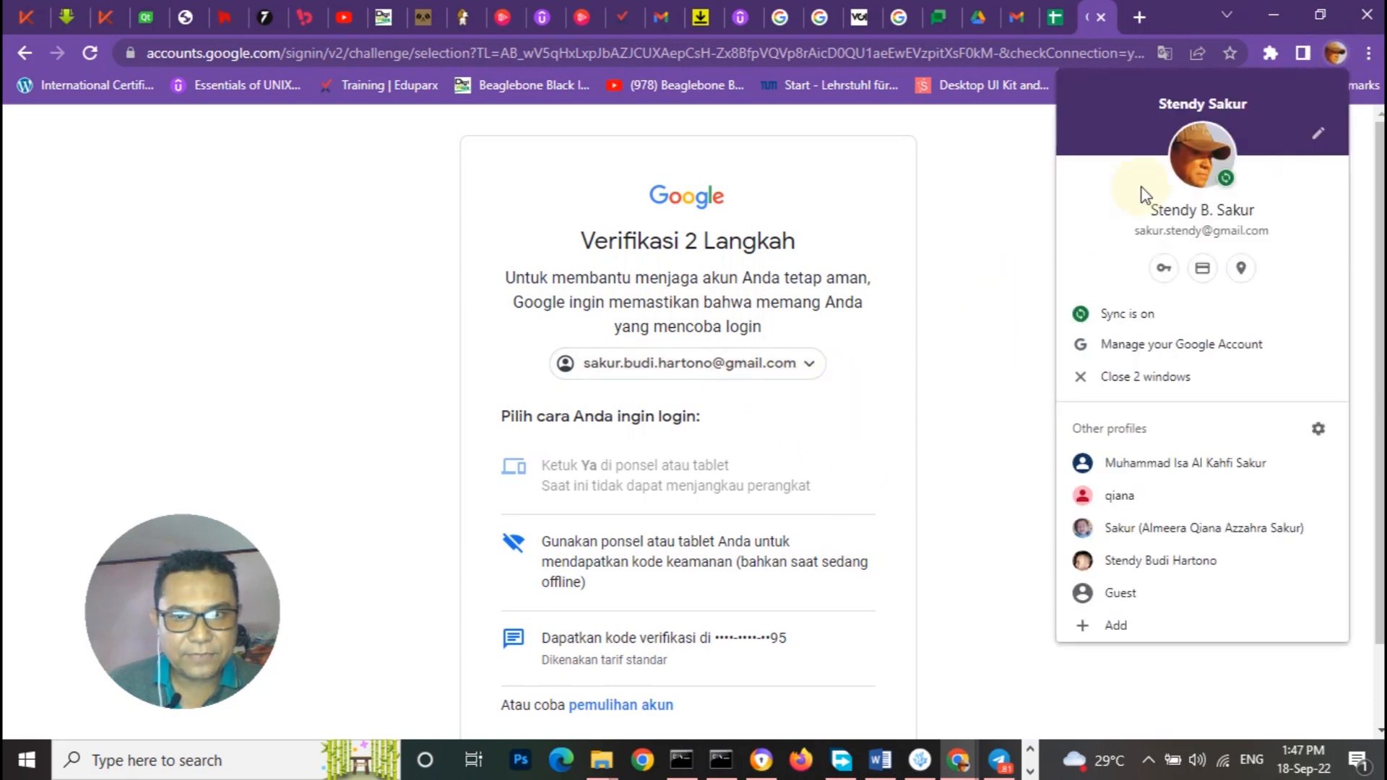
Pass 2-step verification by requesting an SMS code and entering the received code
click(953, 379)
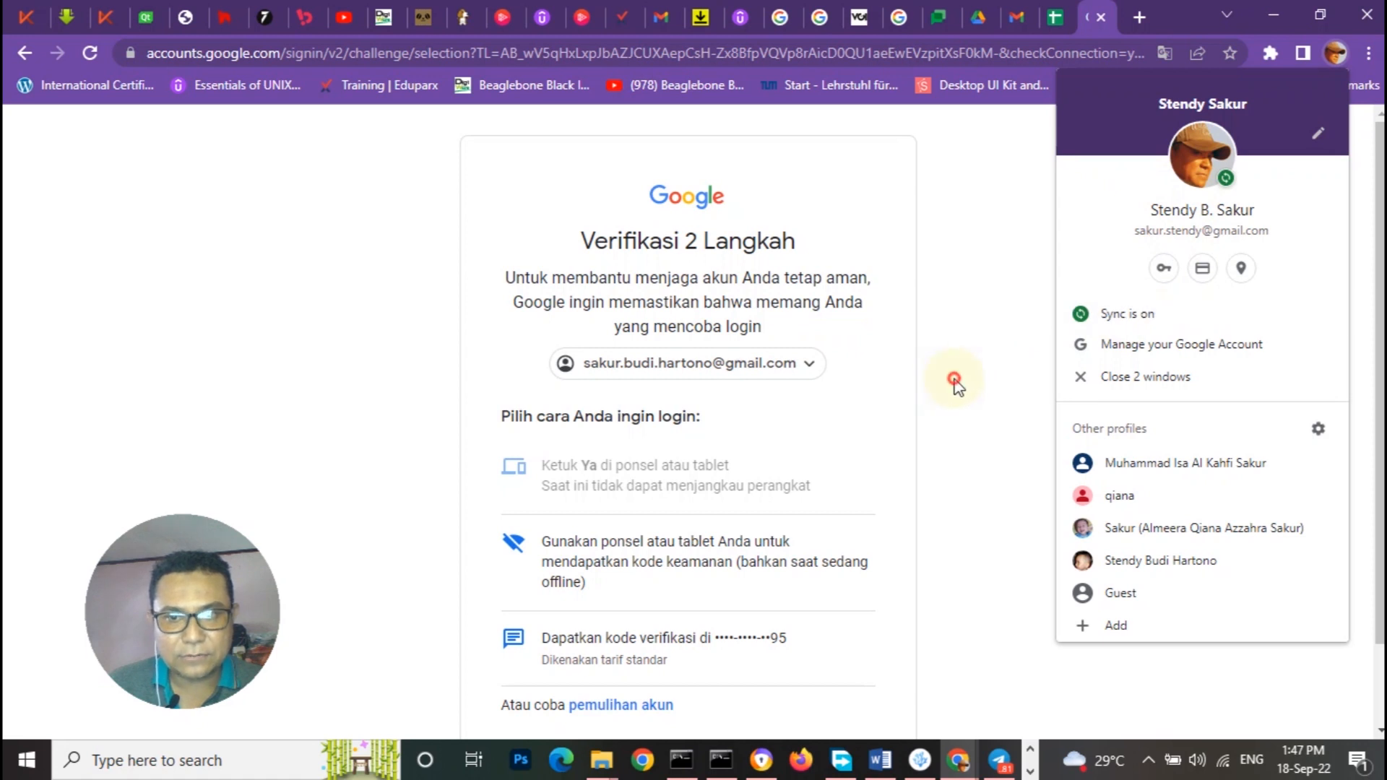
mouse_move(958, 760)
click(921, 682)
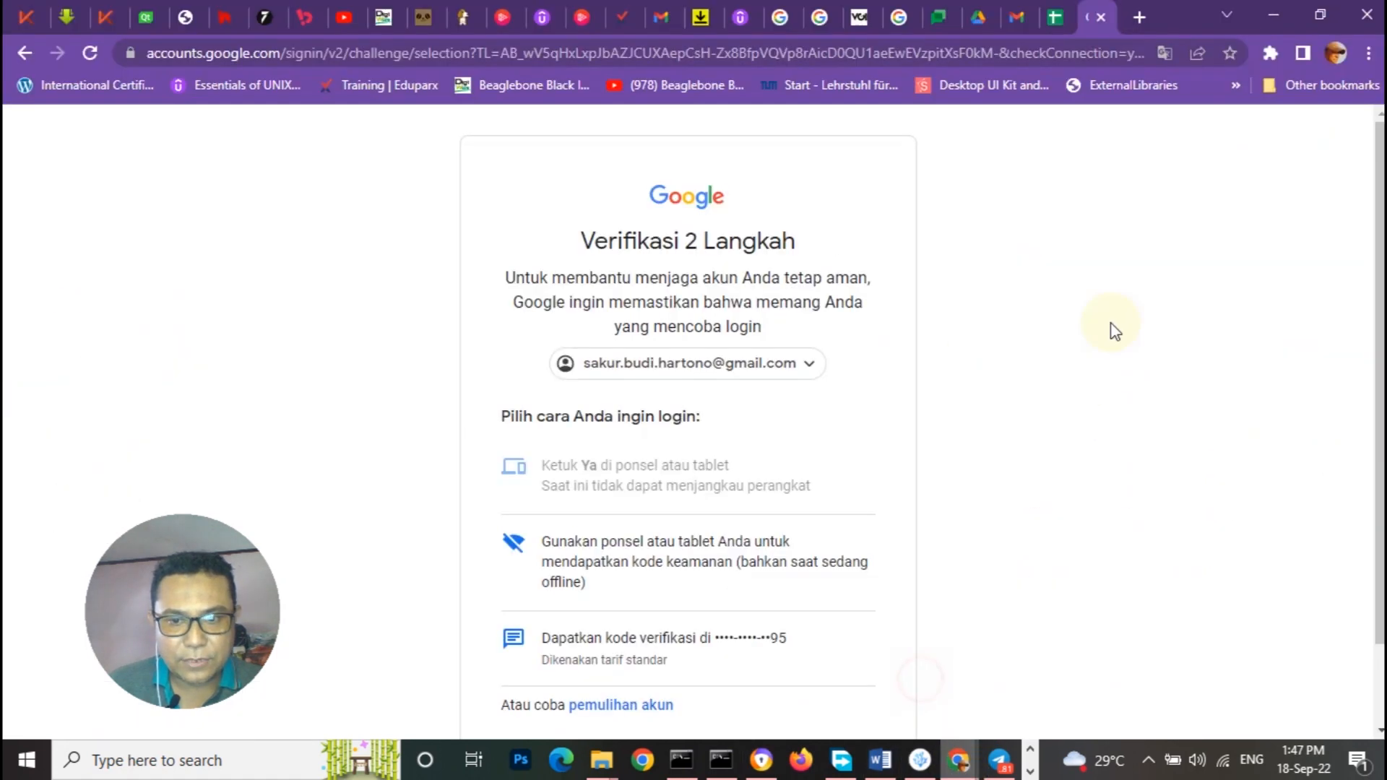
scroll(827, 550, down, 1)
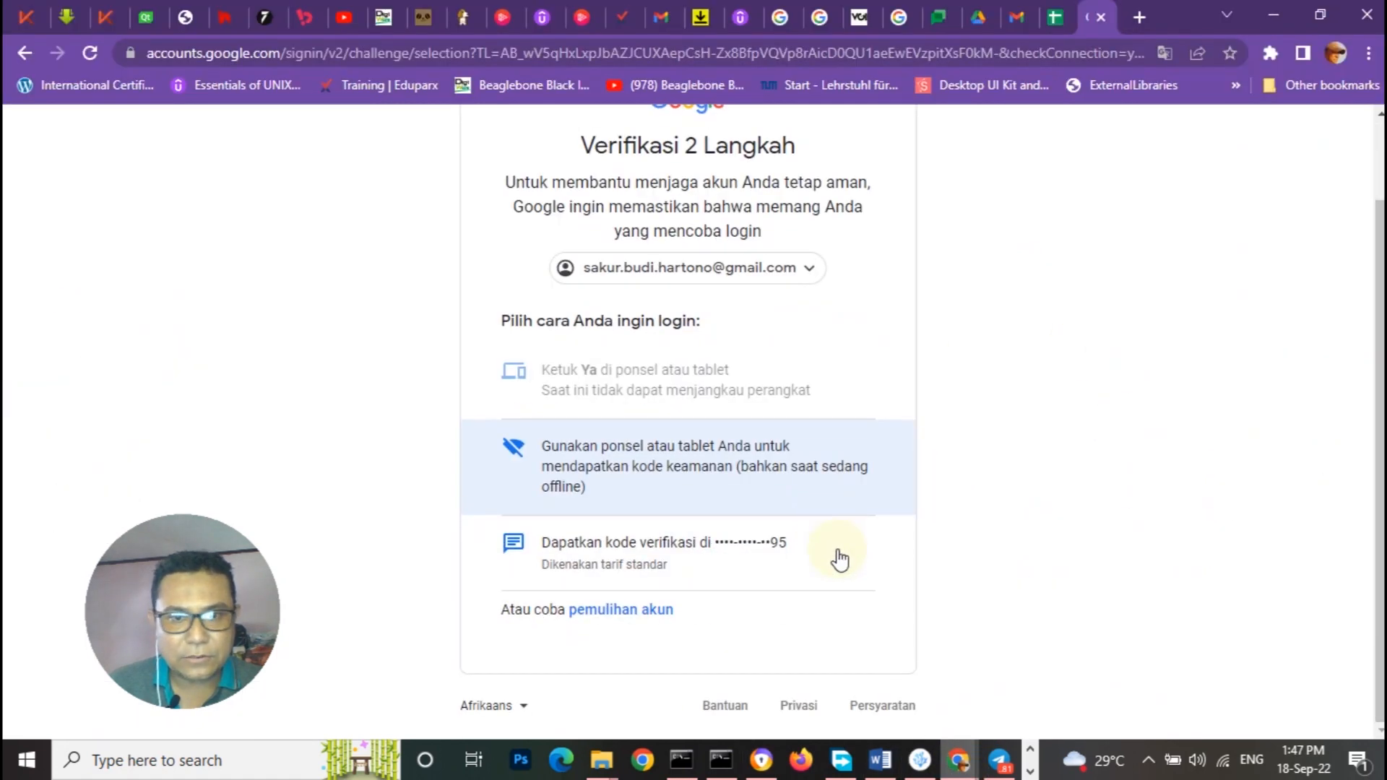
click(652, 560)
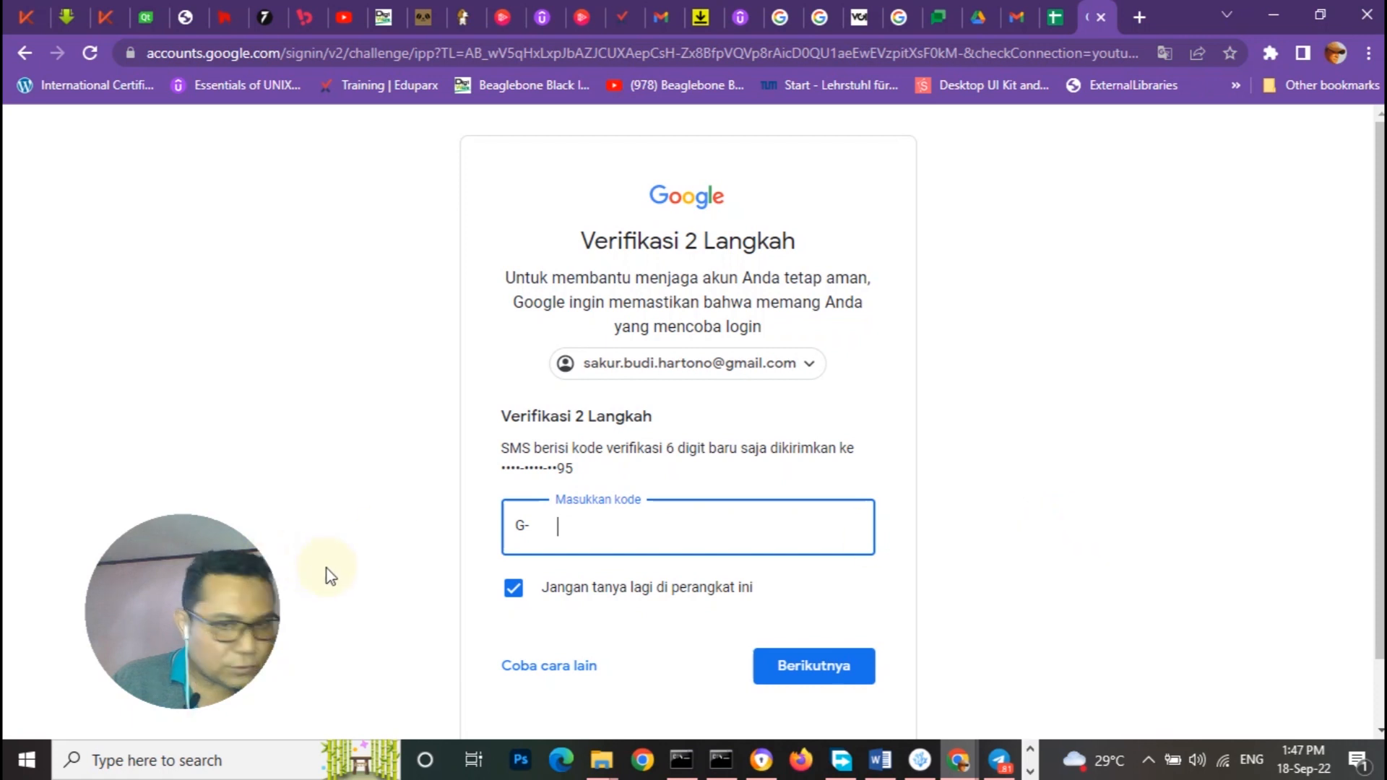
click(585, 532)
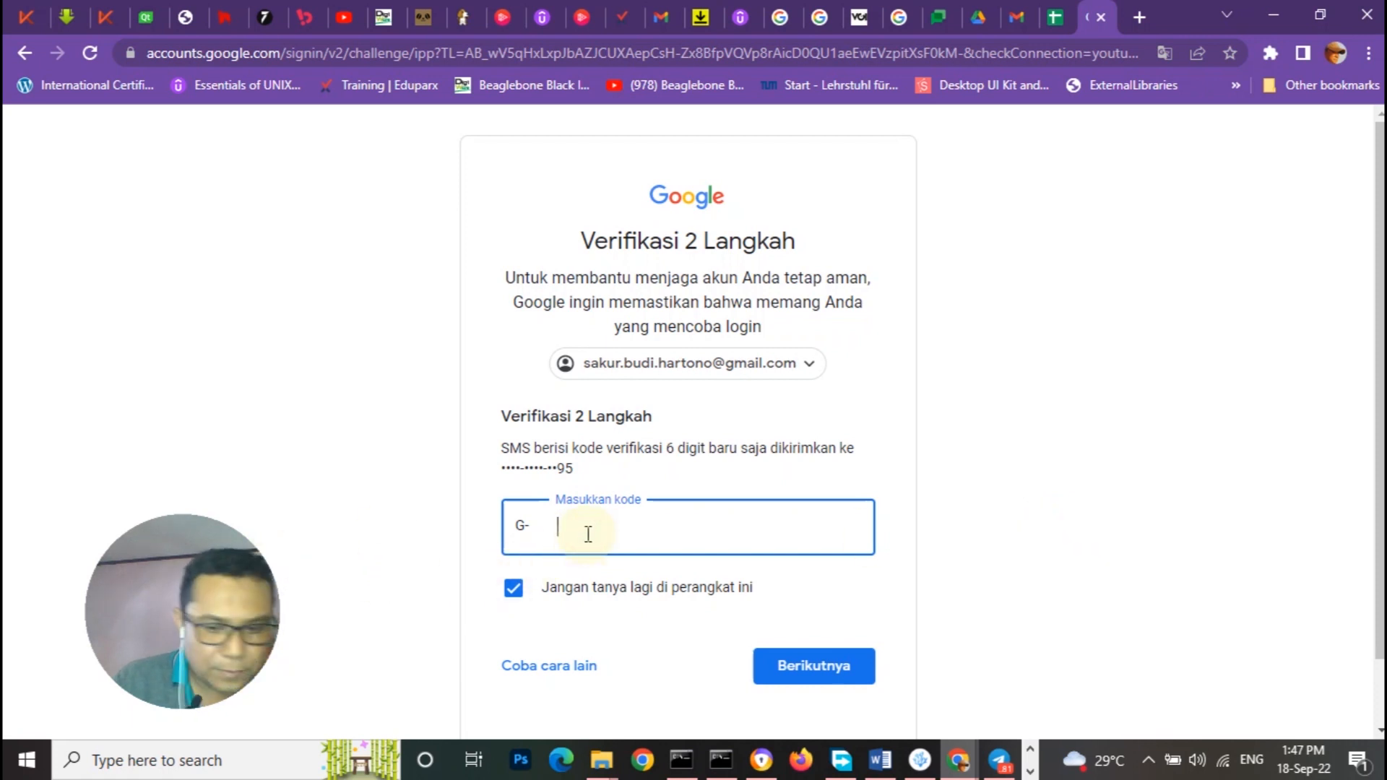
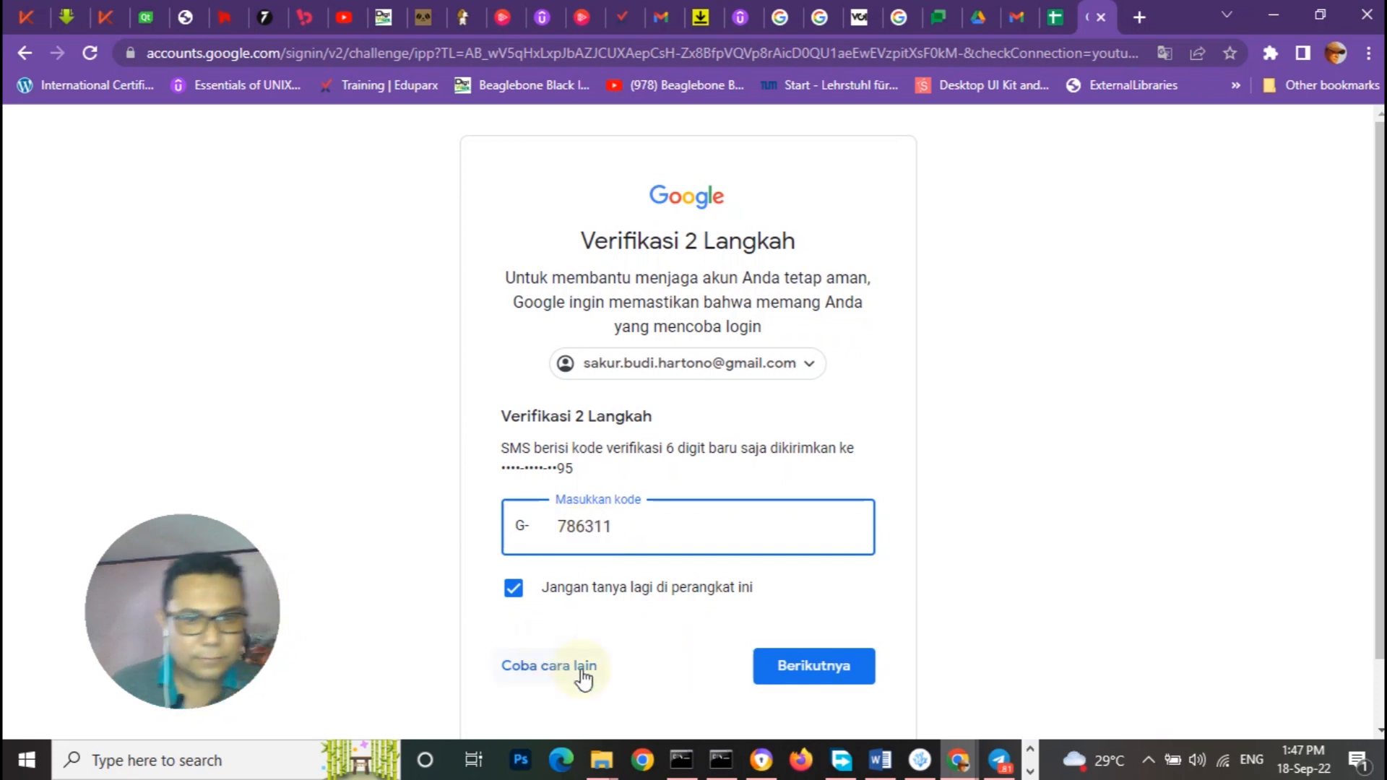
click(1221, 366)
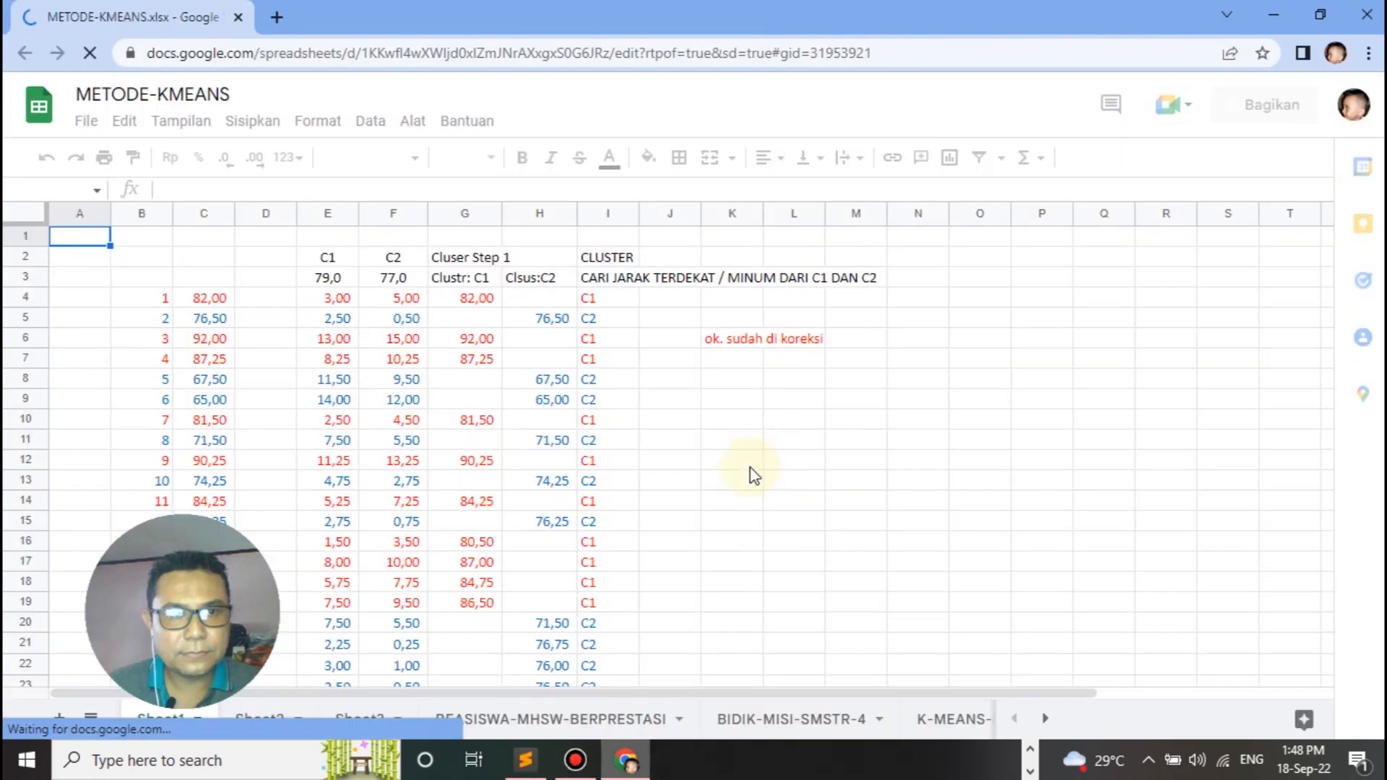
Enter the note 'ok saya sudah koreksi' in cell K9
click(684, 442)
click(734, 401)
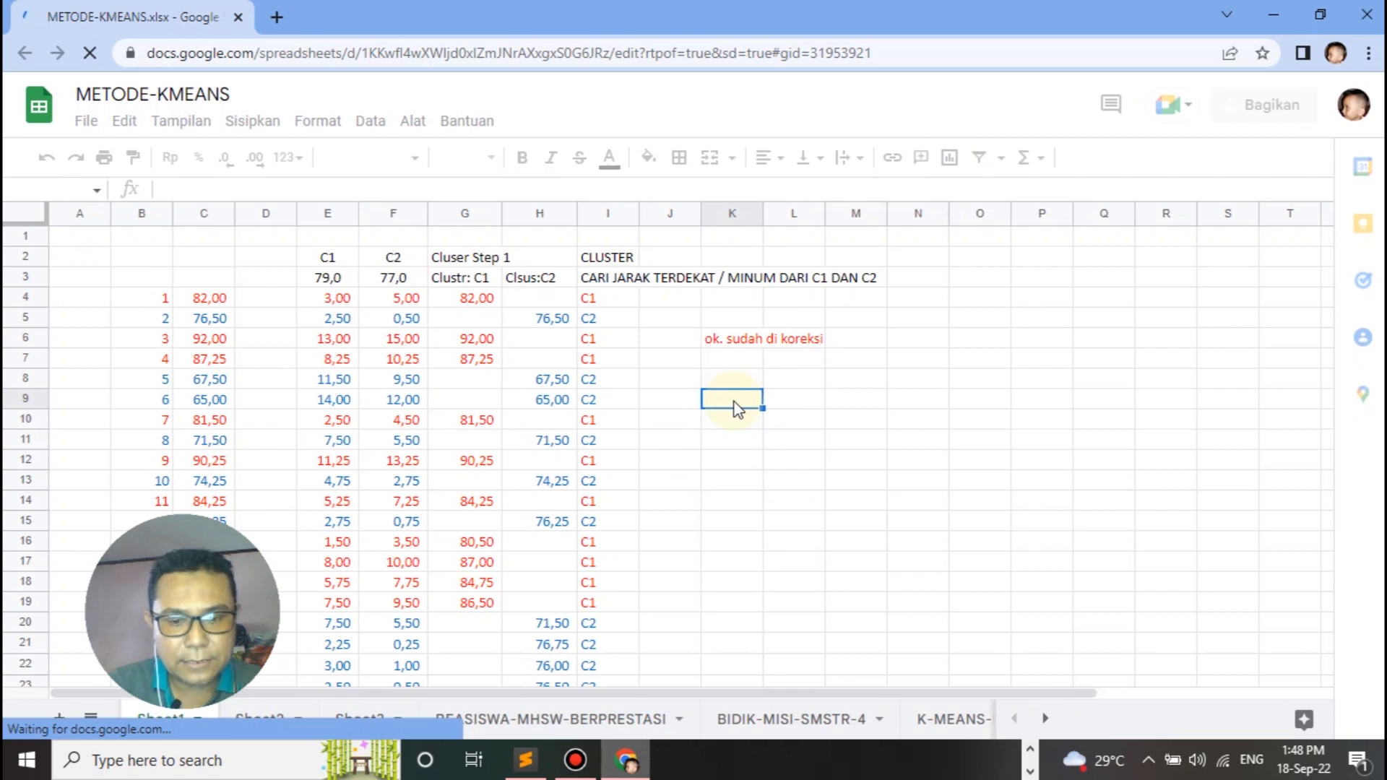
text(ok saya sudah)
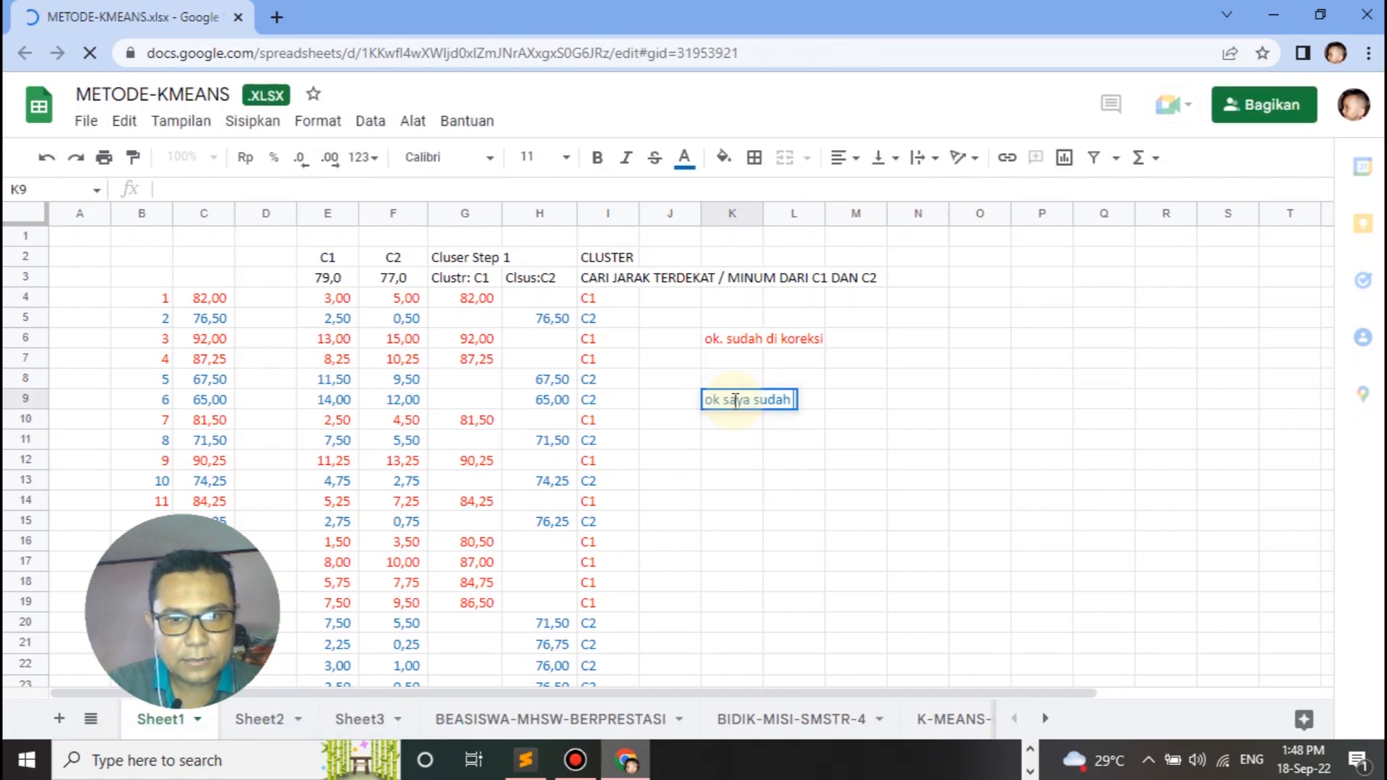
text( koreksi)
key(Return)
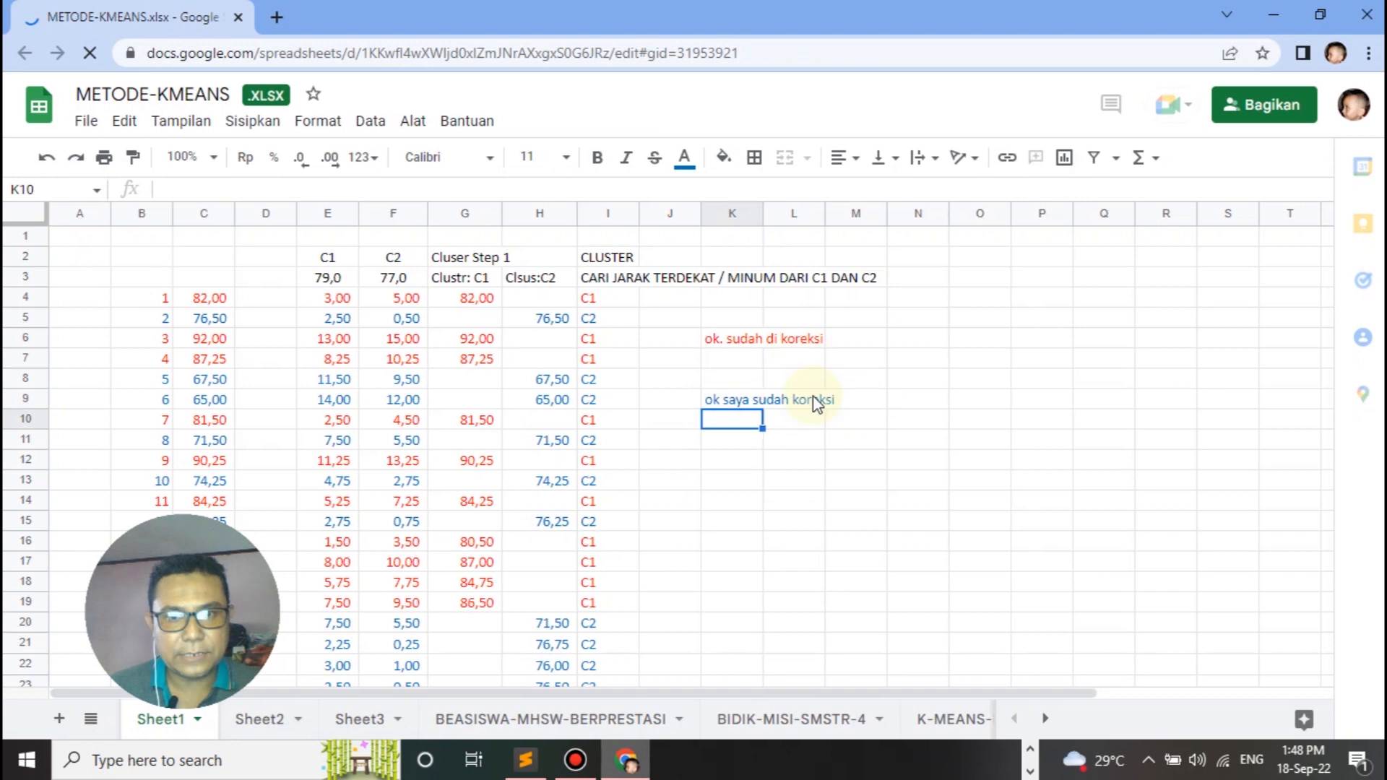
Check the signed-in account, then switch to the Chrome window showing Drive's TA-2022 folder
click(1356, 121)
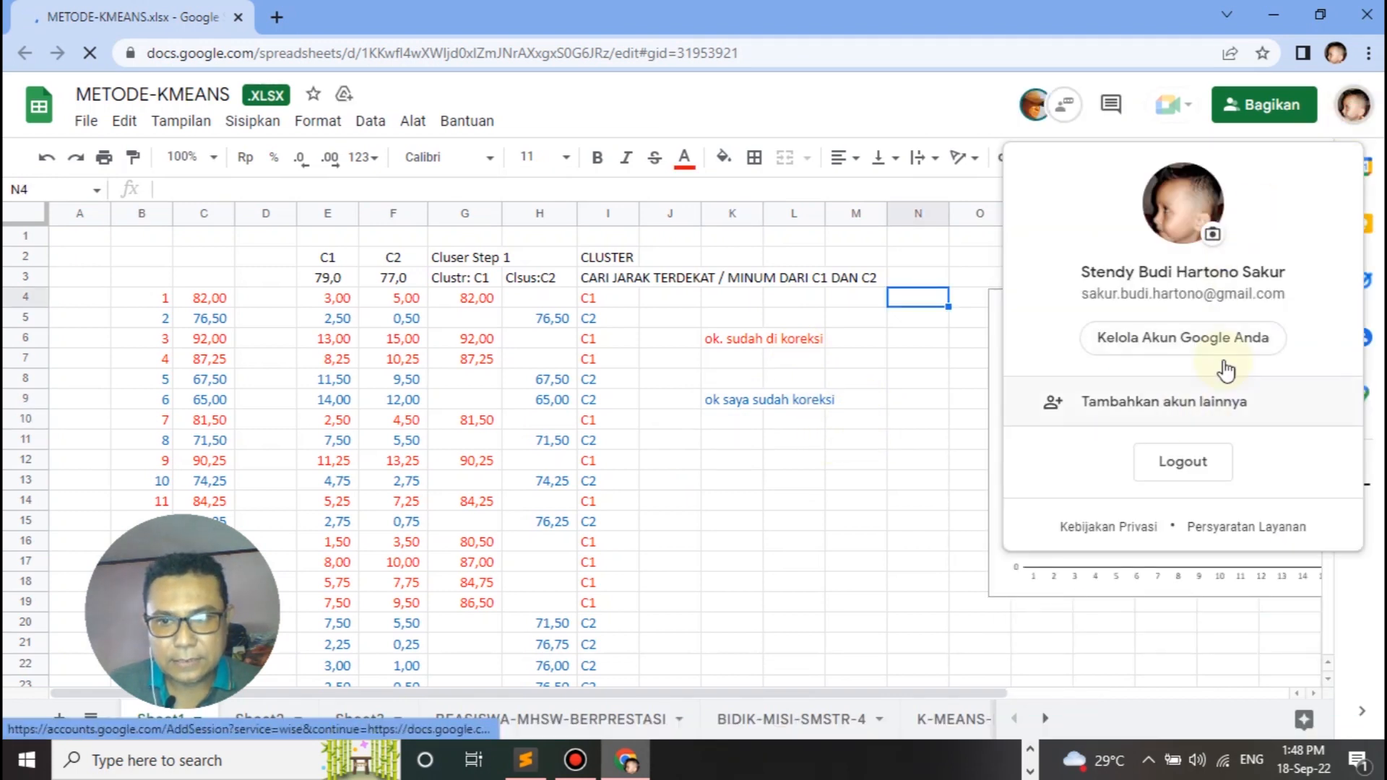
click(794, 480)
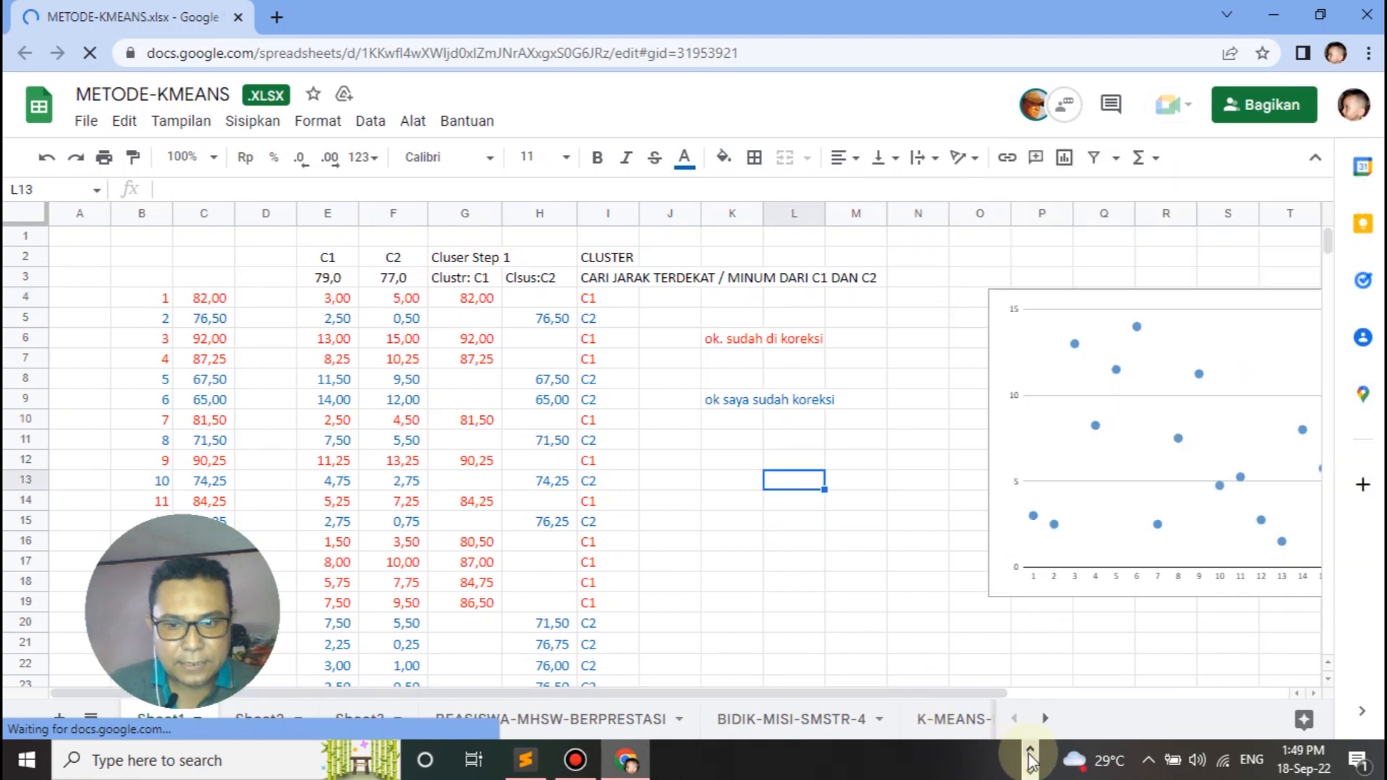
click(762, 761)
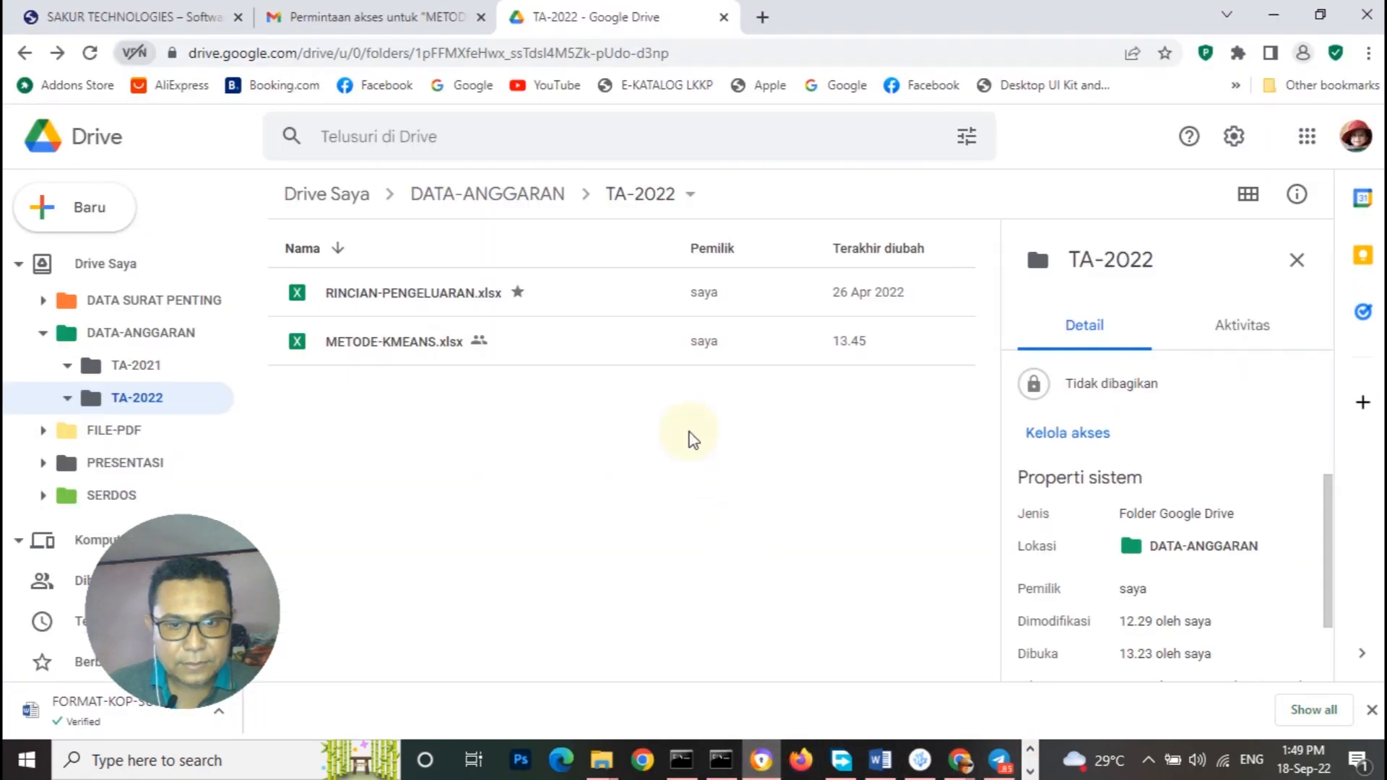
Select METODE-KMEANS.xlsx in TA-2022 and open it in Sheets
click(394, 354)
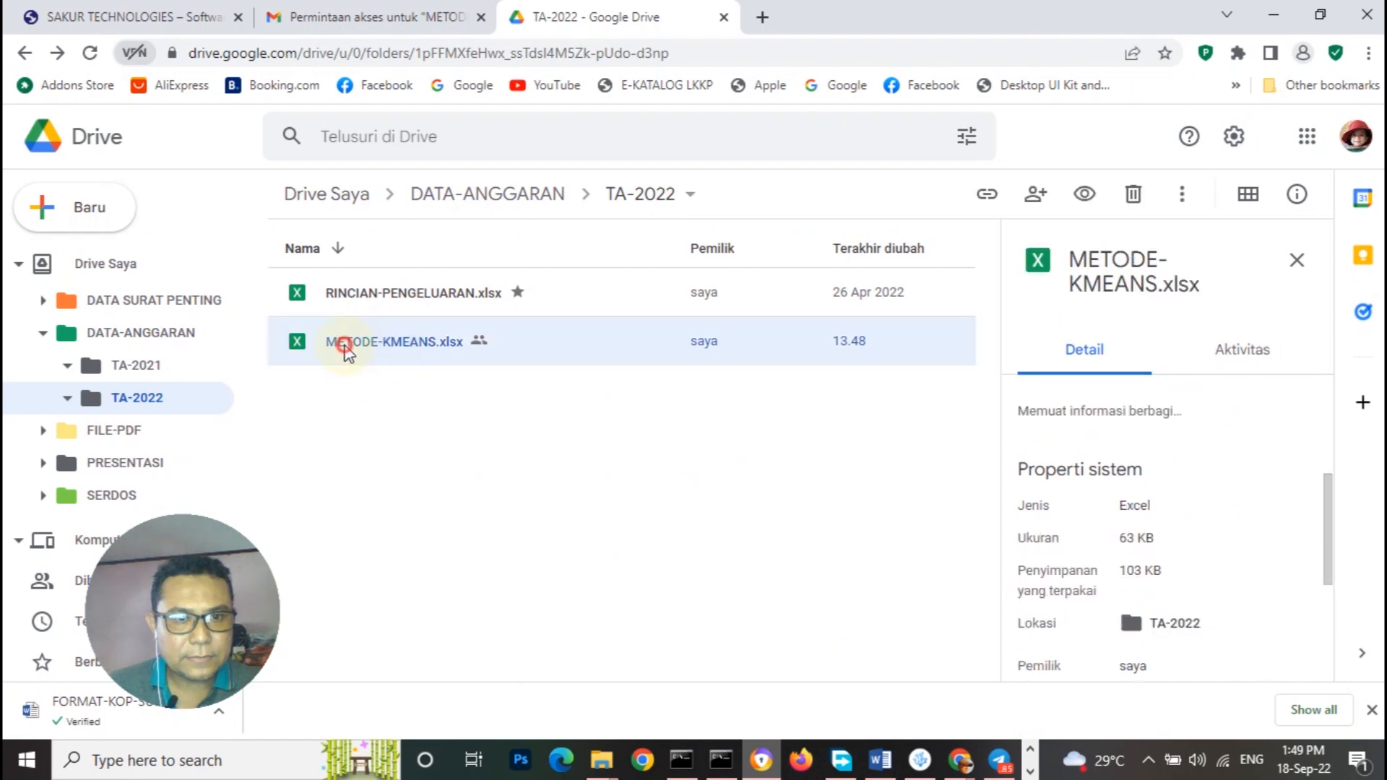
double_click(347, 342)
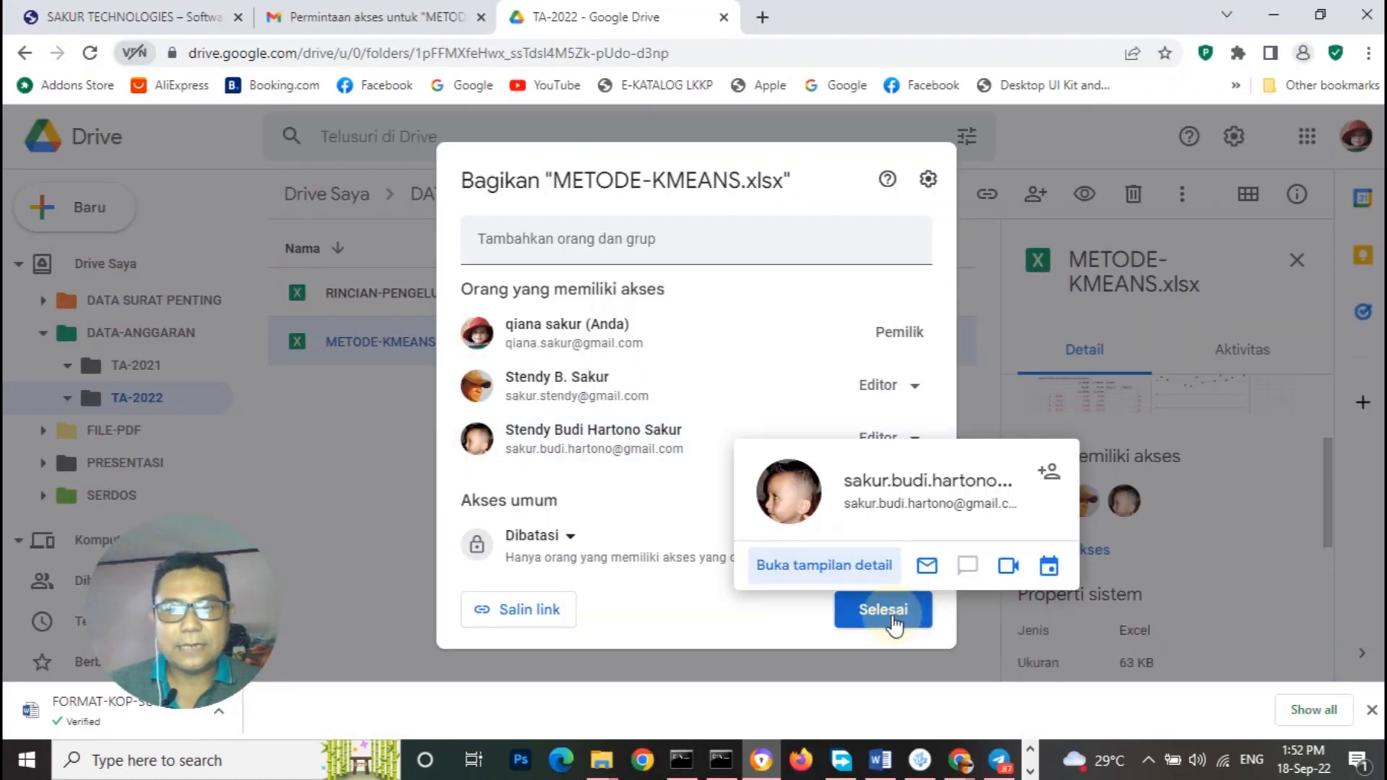
Close the sharing settings dialog with Selesai
click(891, 619)
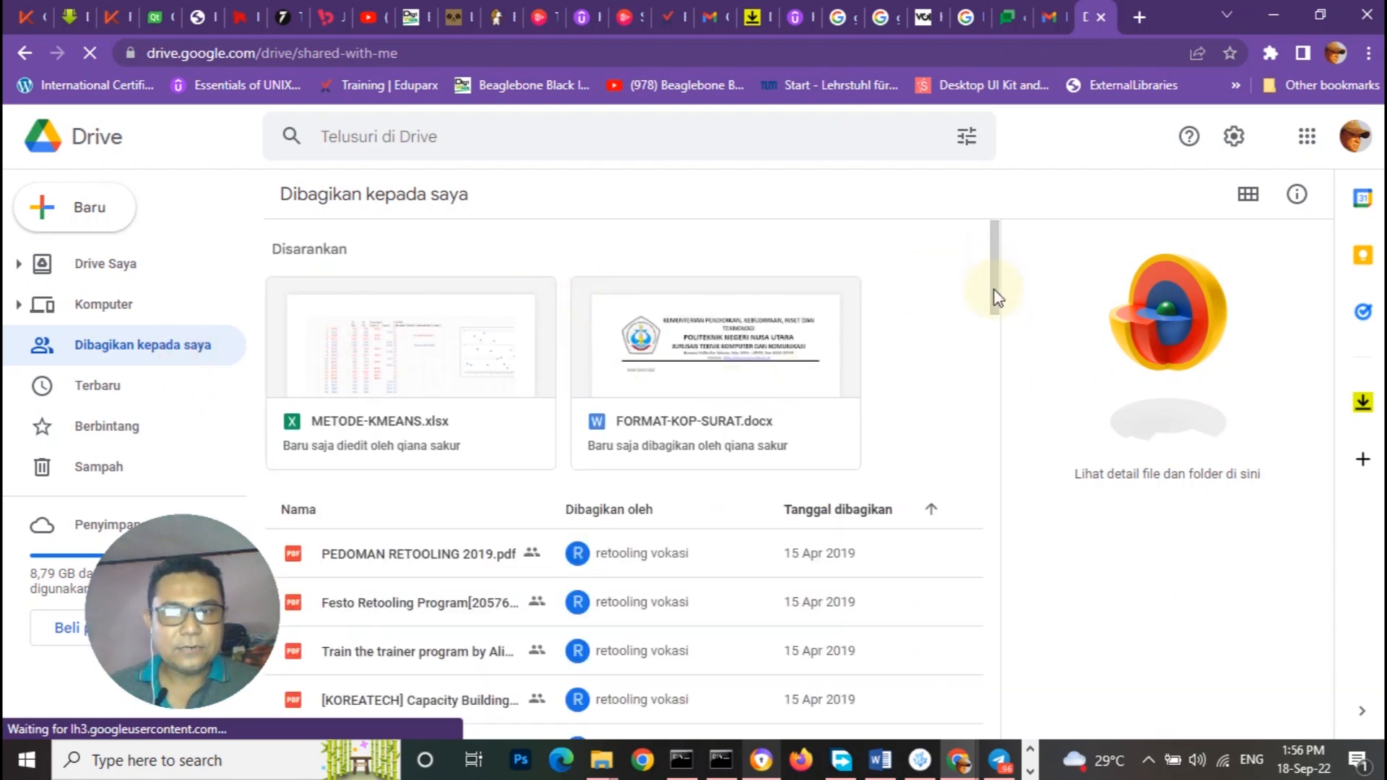
Search Drive for 'data s', open the DATA SURAT PENTING folder and select SURAT-MASUK
scroll(927, 448, down, 7)
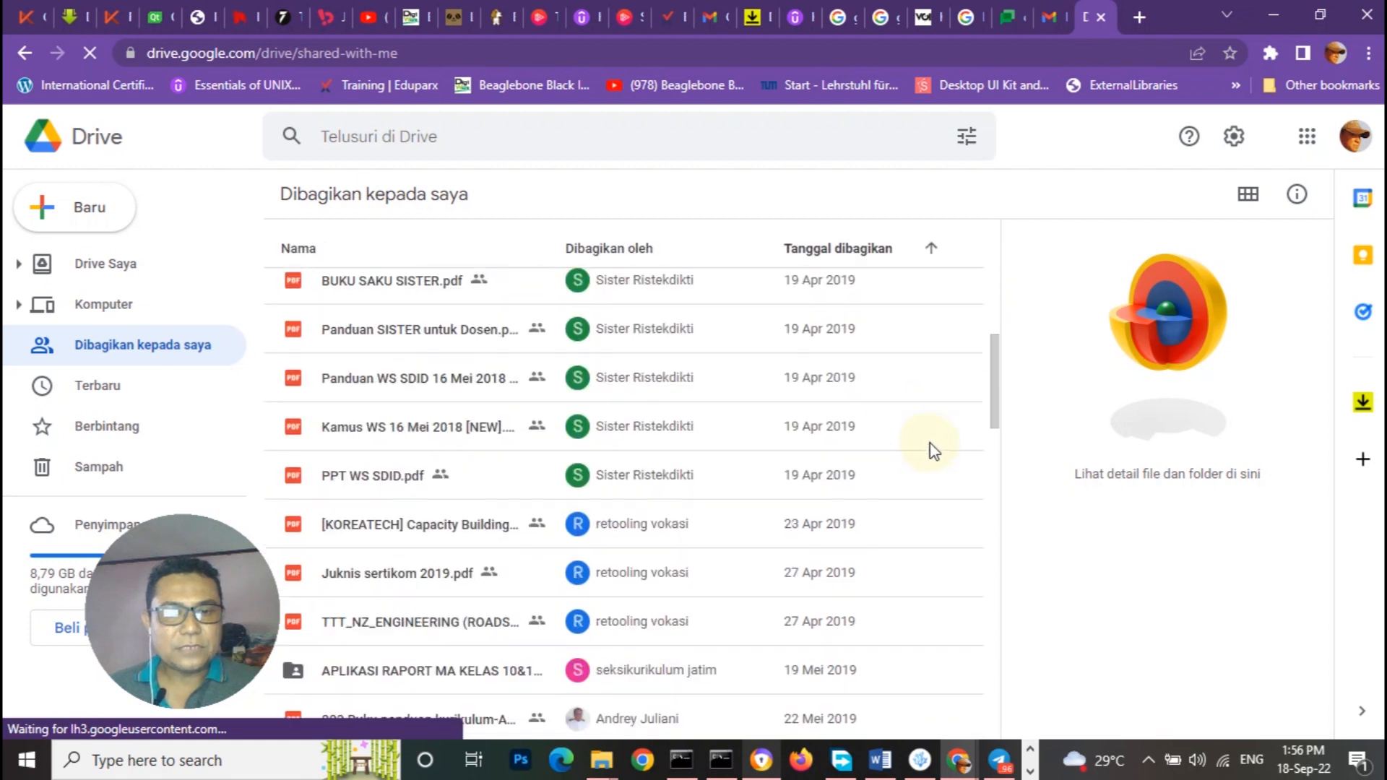
scroll(932, 449, up, 5)
click(463, 142)
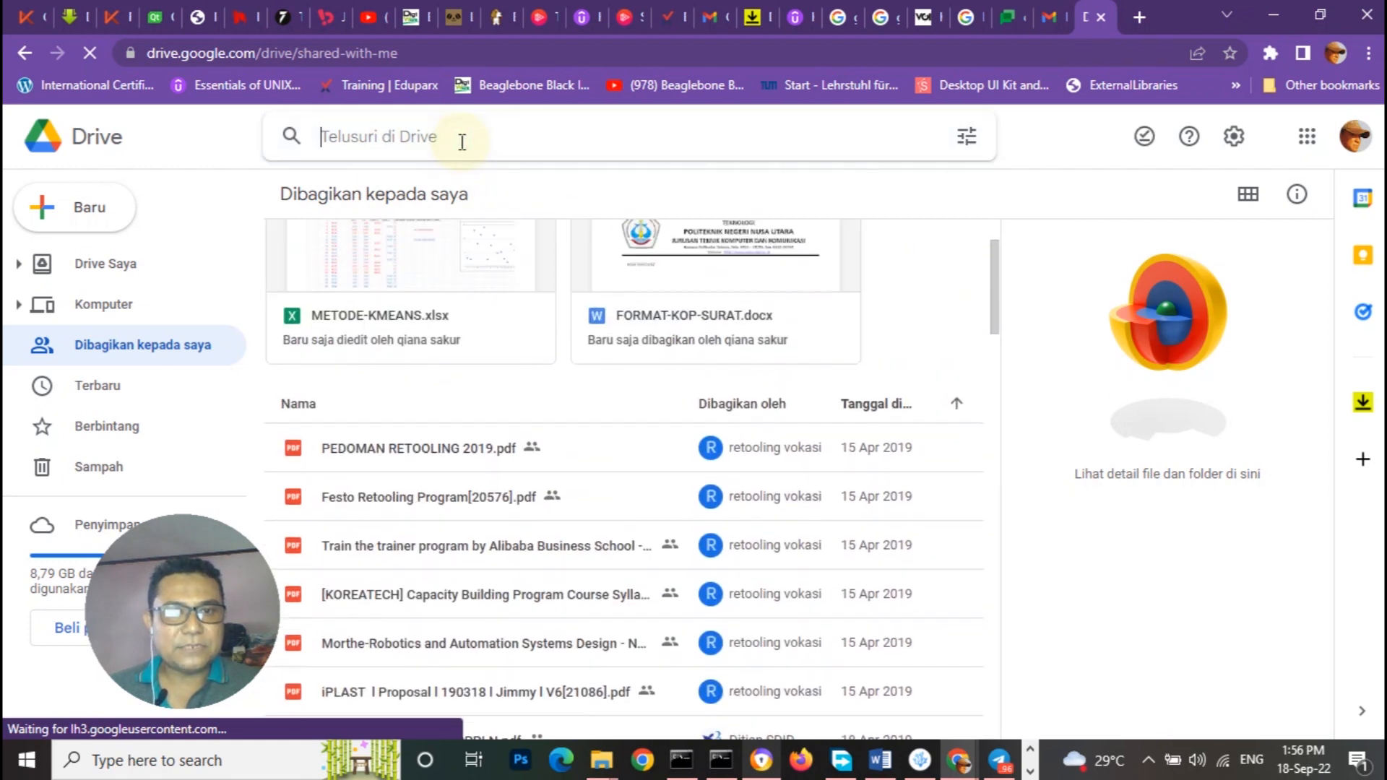
text(data)
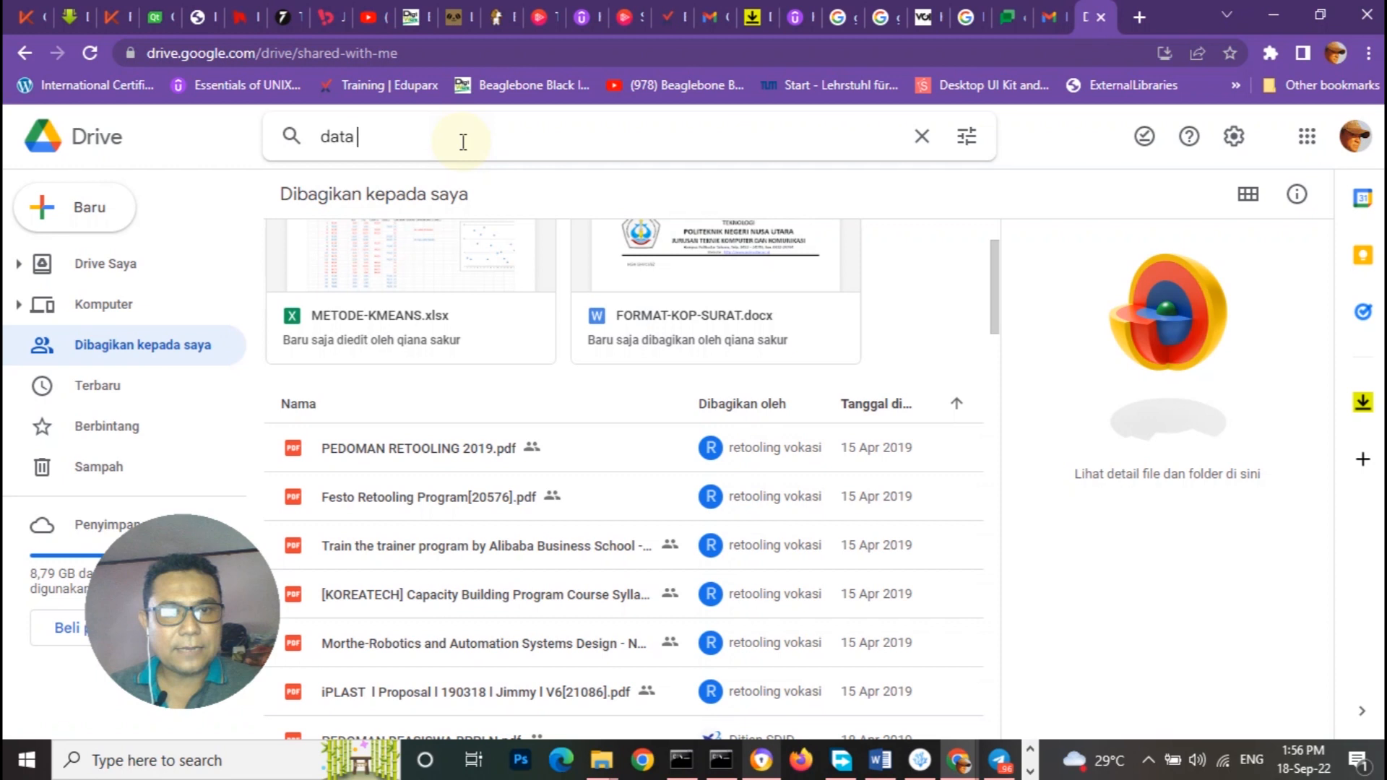
text( sura)
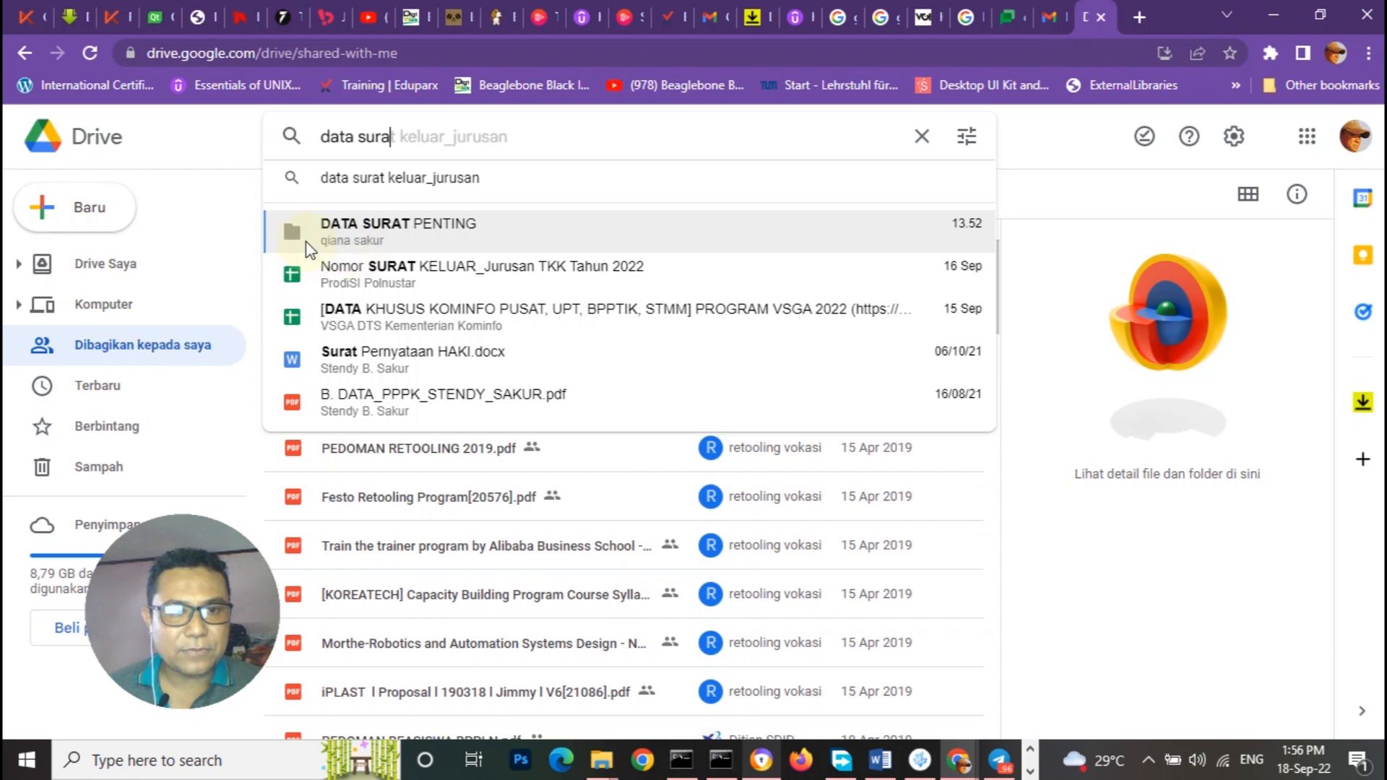
click(368, 226)
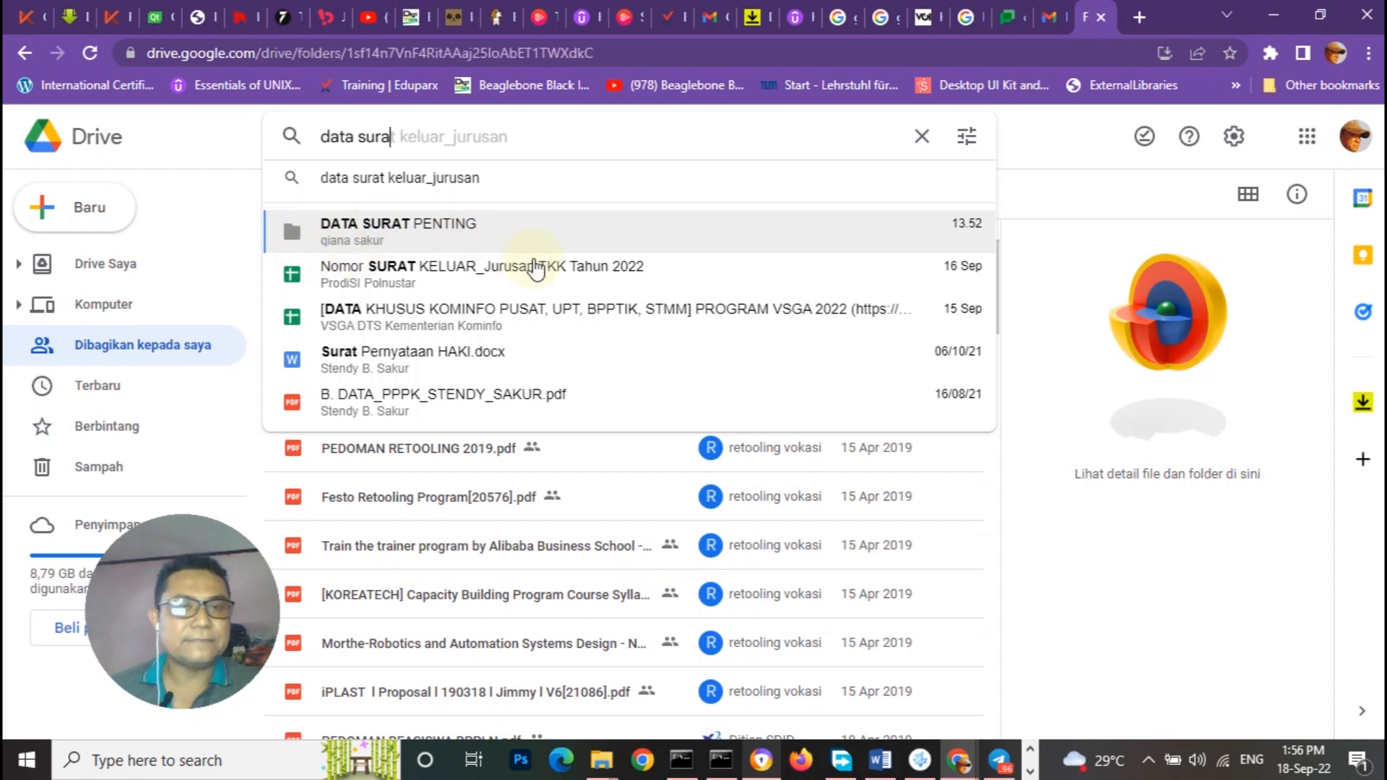
click(293, 345)
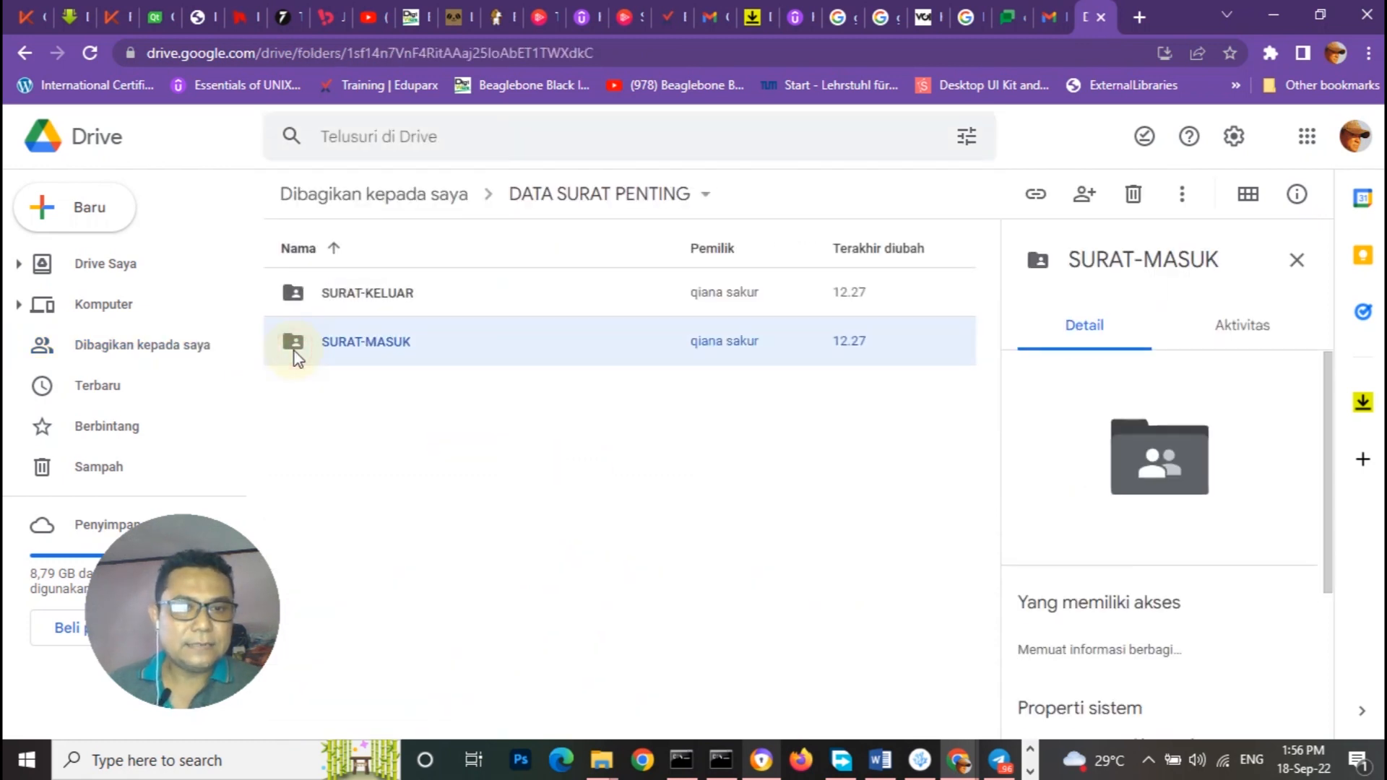
click(448, 392)
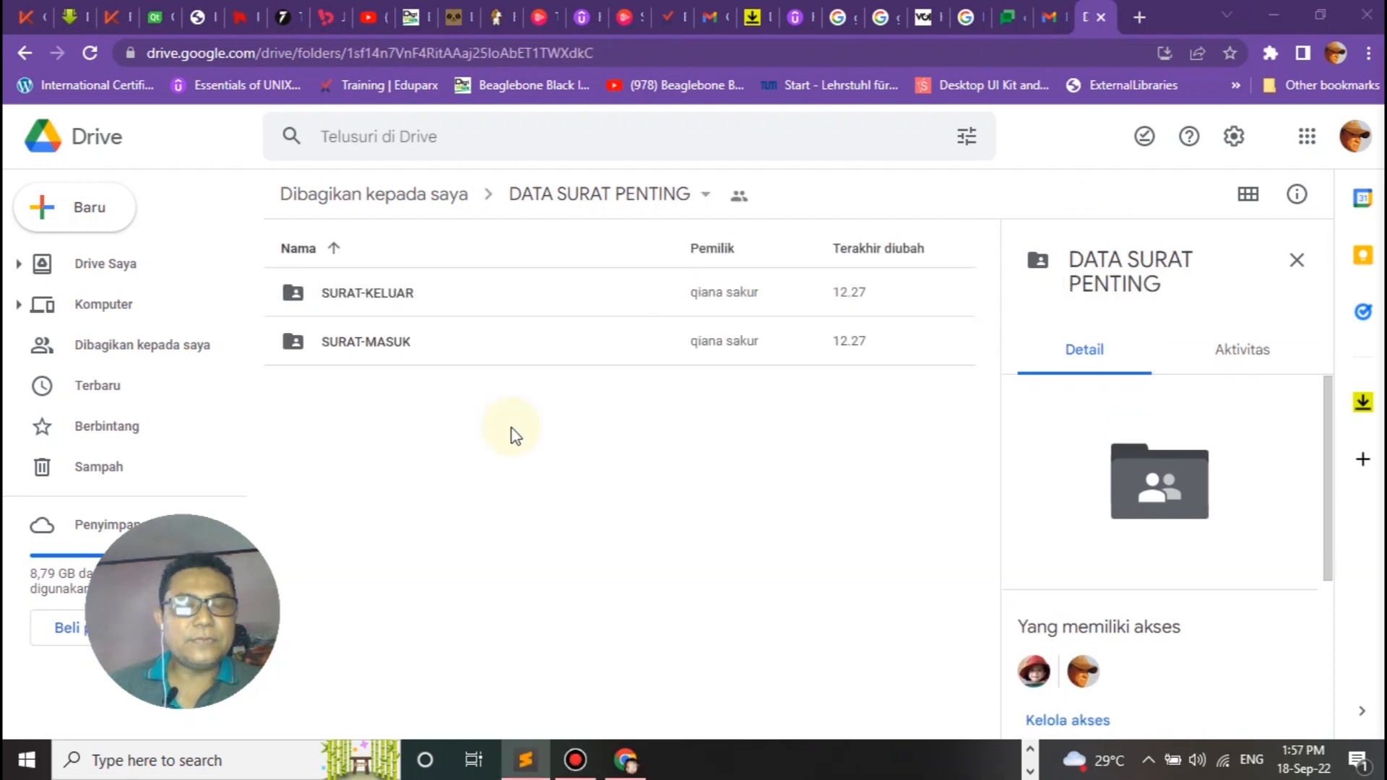